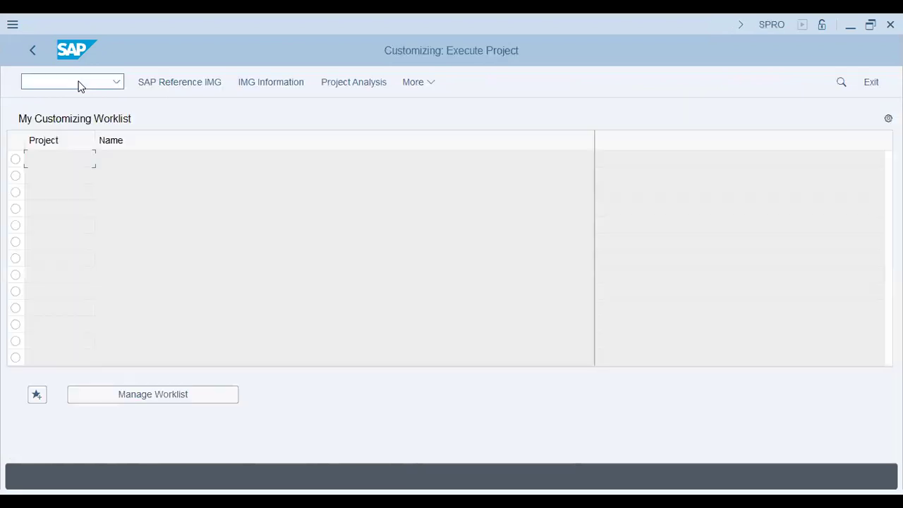
# - Open the SAP Reference IMG and look through the Definition node under Enterprise Structure
pyautogui.click(161, 87)
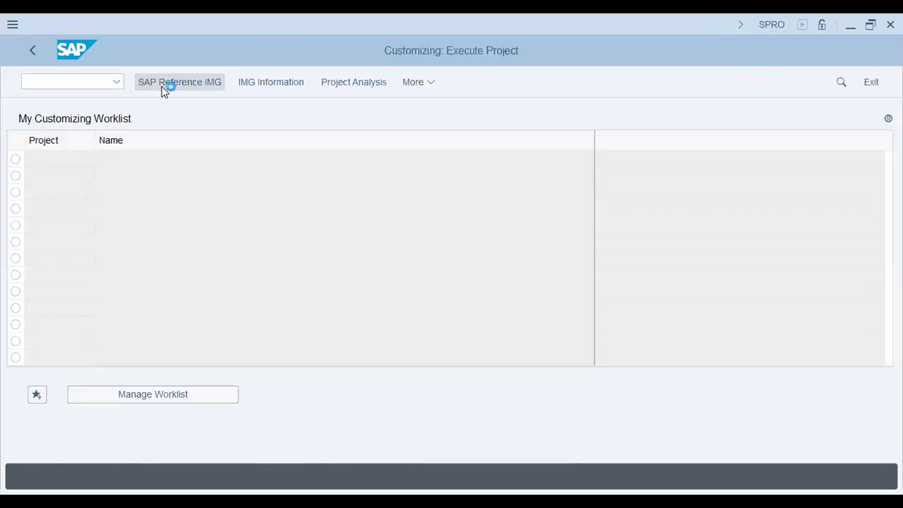
pyautogui.click(115, 223)
pyautogui.click(47, 222)
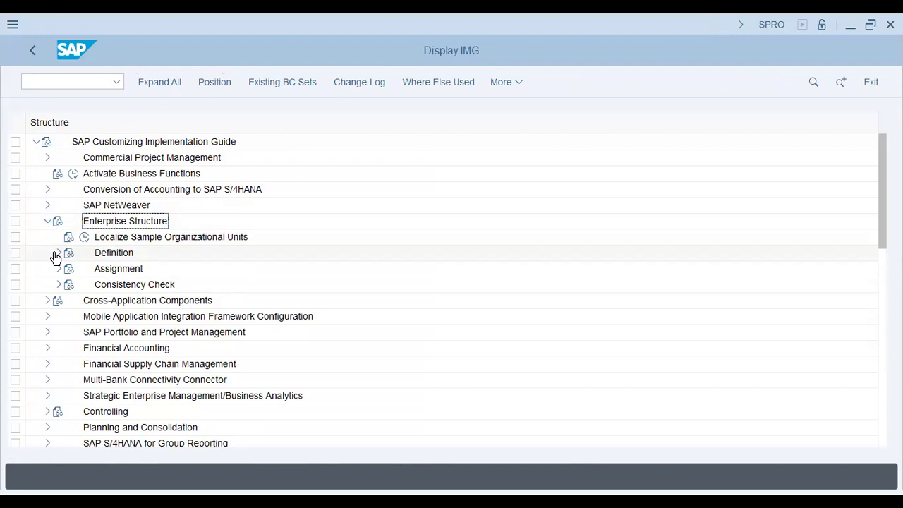
pyautogui.click(57, 254)
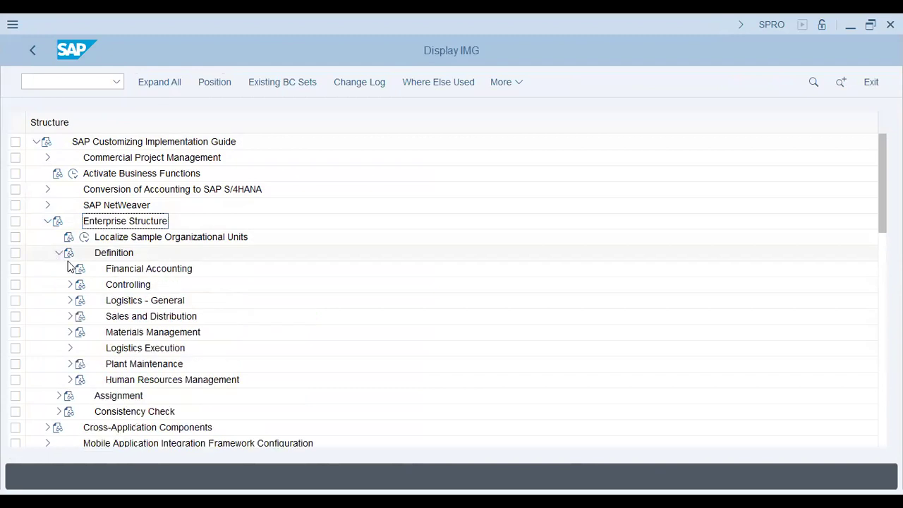
pyautogui.click(59, 254)
# - Go to the Transport Organizer with transaction /nse10 and display the user's requests
pyautogui.click(46, 83)
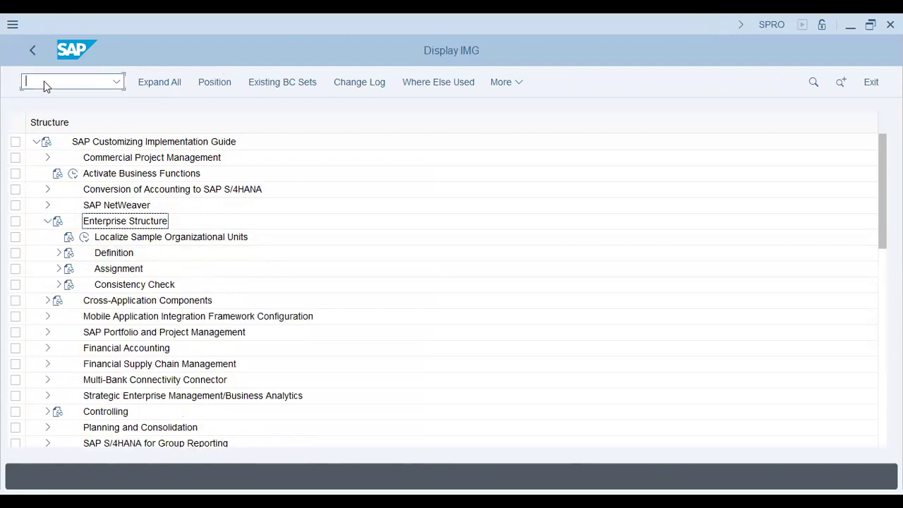
pyautogui.write('/nse10')
pyautogui.press('Return')
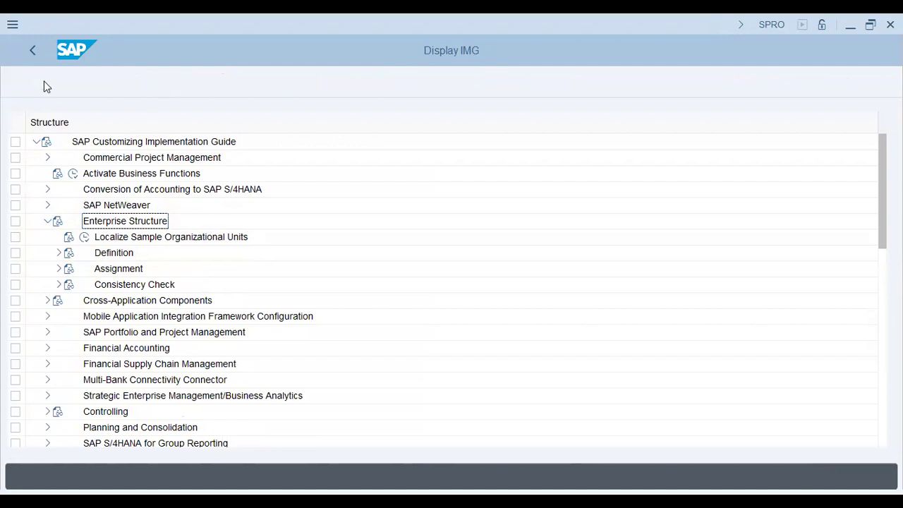
pyautogui.click(71, 394)
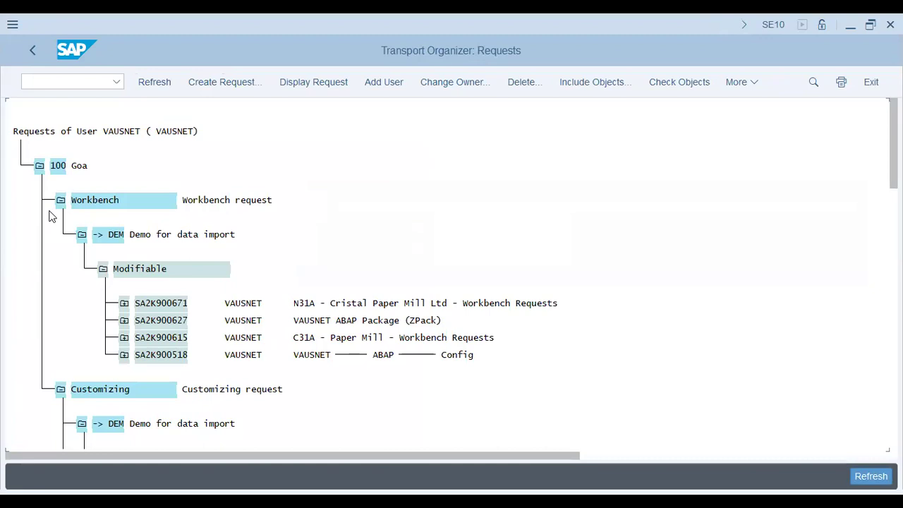
# - Collapse the Workbench requests and look through the modifiable Customizing requests for the United Freight entry
pyautogui.click(61, 201)
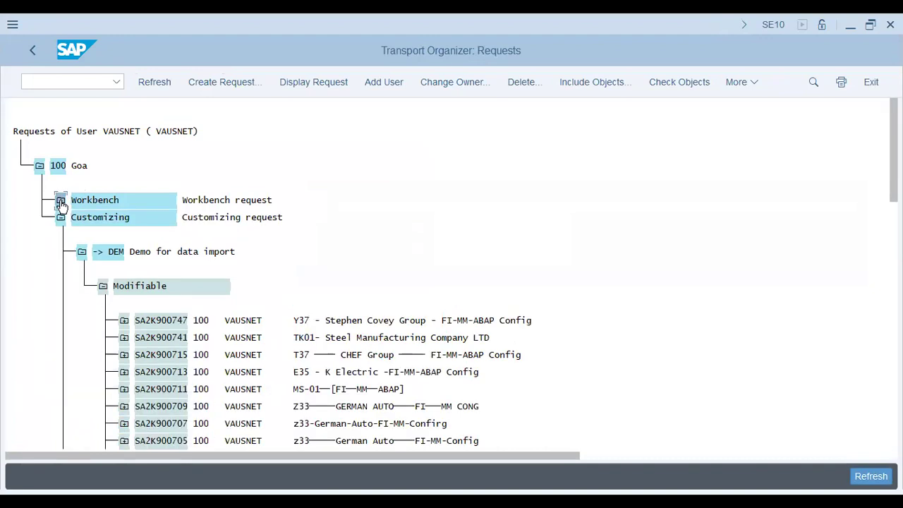
pyautogui.click(304, 356)
pyautogui.press('Down')
pyautogui.press('Down')
pyautogui.press('Down')
pyautogui.press('Down')
pyautogui.press('Down')
pyautogui.scroll(-5, 308, 361)
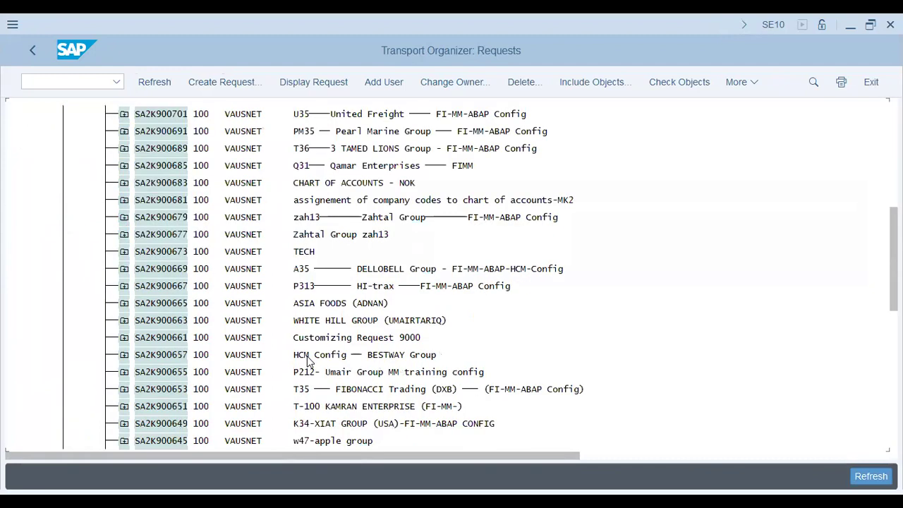
# - Expand the U35 United Freight request and its customizing task, and review the IMG activities recorded in it
pyautogui.click(338, 114)
pyautogui.press('Left')
pyautogui.press('Left')
pyautogui.press('Left')
pyautogui.press('Left')
pyautogui.click(124, 114)
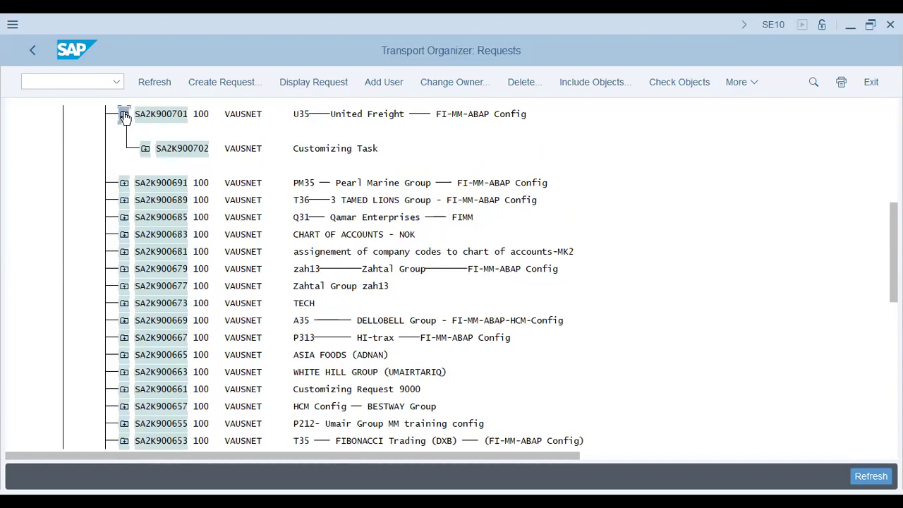
pyautogui.click(145, 149)
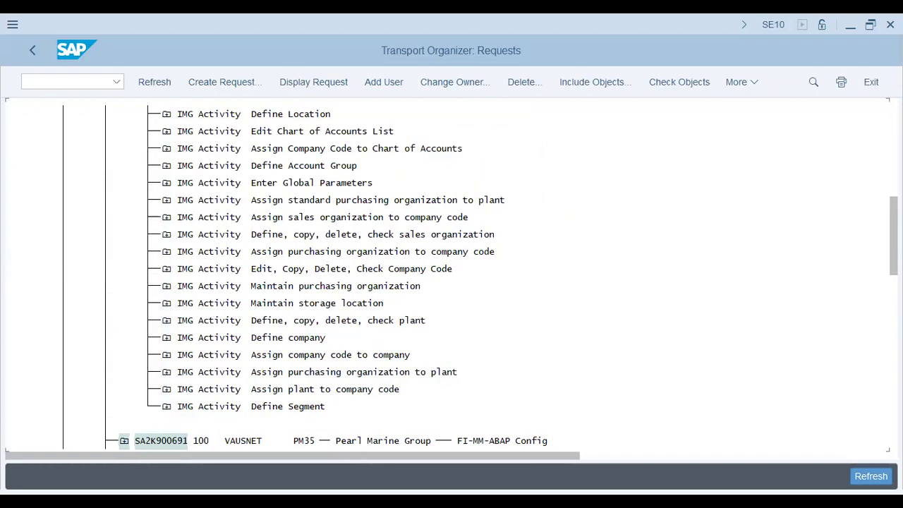
pyautogui.moveTo(894, 236); pyautogui.dragTo(894, 220)
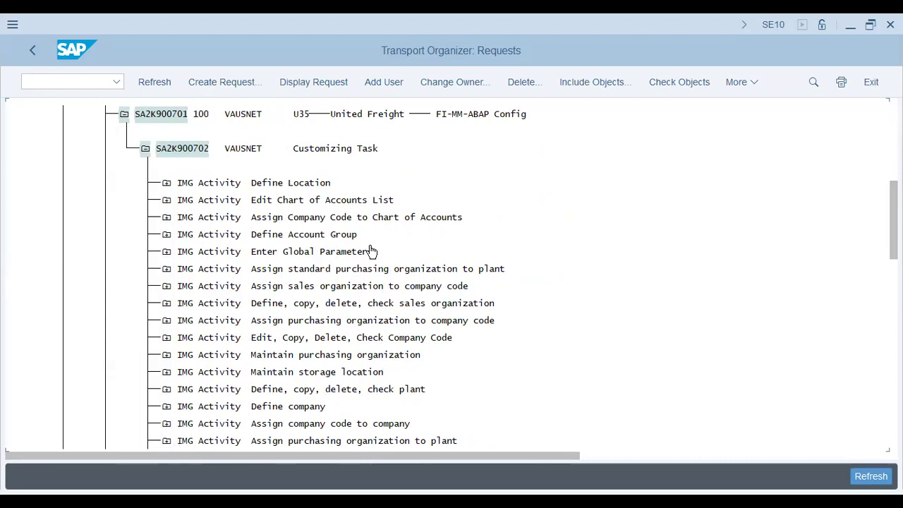
# - Return to the IMG with /nspro and display Enter Global Parameters under Financial Accounting Global Settings, accepting display of the locked data
pyautogui.click(59, 82)
pyautogui.write('/nspro')
pyautogui.press('Return')
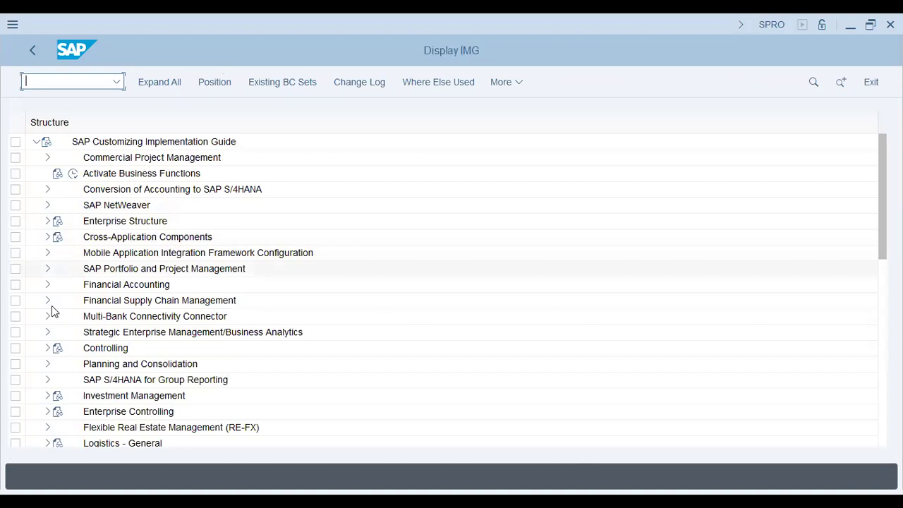
pyautogui.click(47, 285)
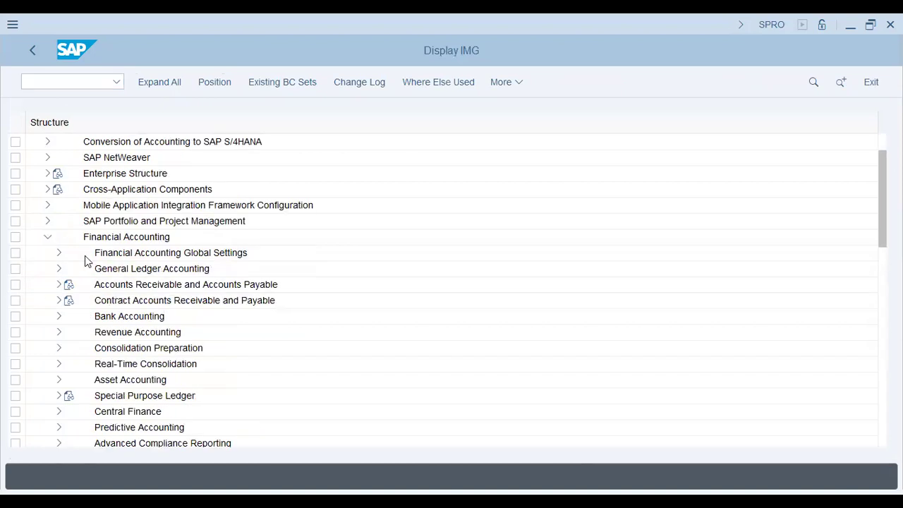
pyautogui.click(57, 253)
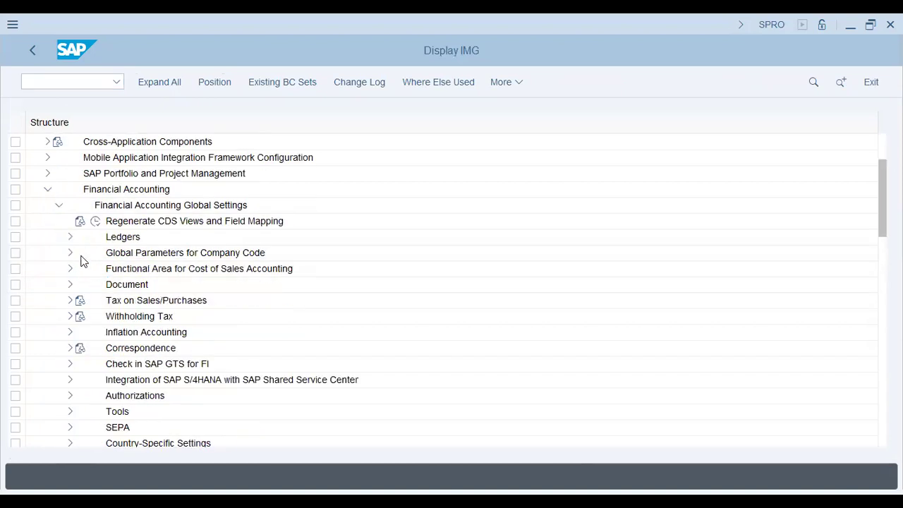
pyautogui.click(70, 253)
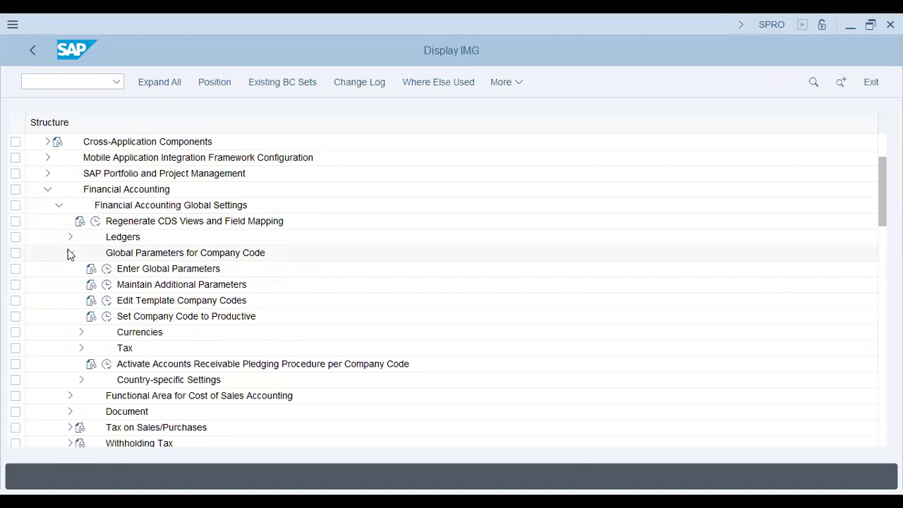
pyautogui.click(109, 269)
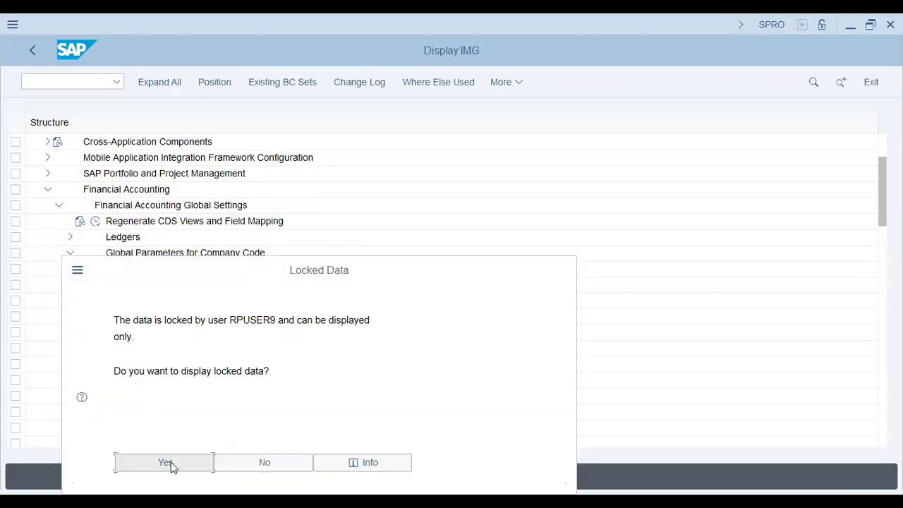
pyautogui.click(168, 463)
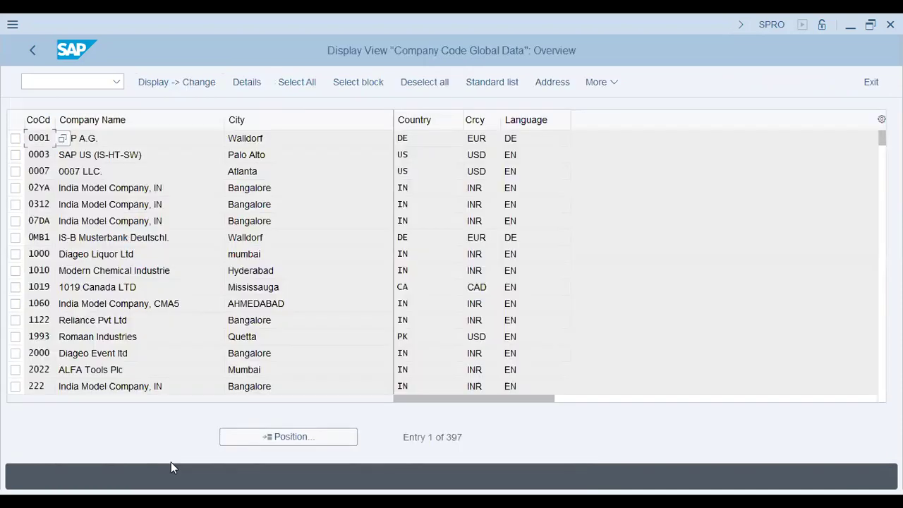
# - Position the company code list at u35 and open the global data details of company code U35P
pyautogui.click(250, 437)
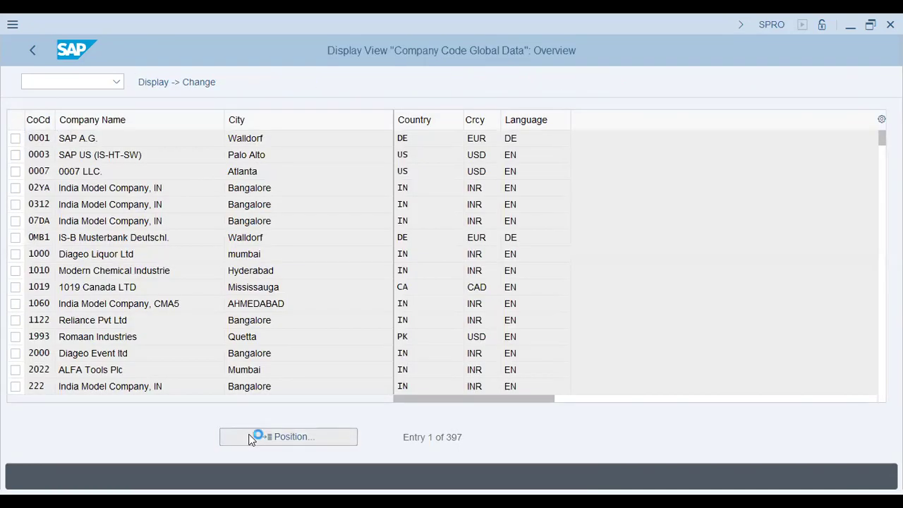
pyautogui.write('u35')
pyautogui.press('Return')
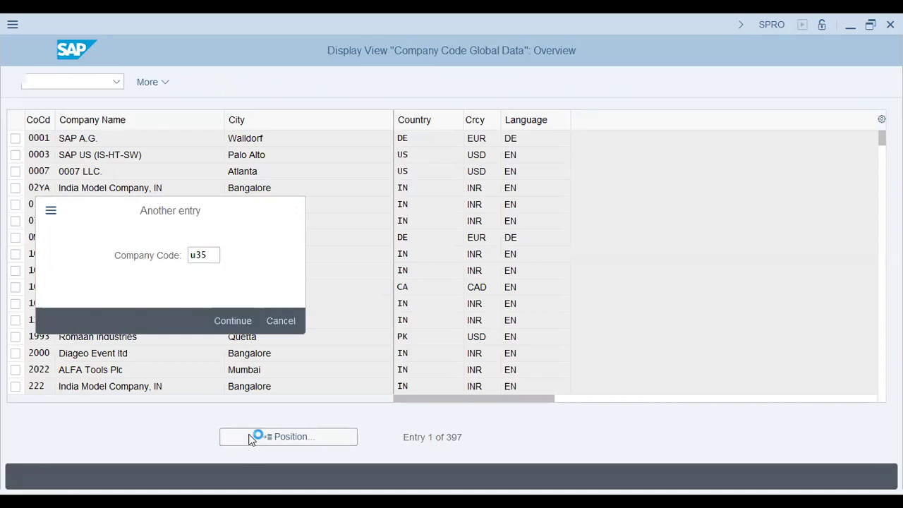
pyautogui.doubleClick(275, 145)
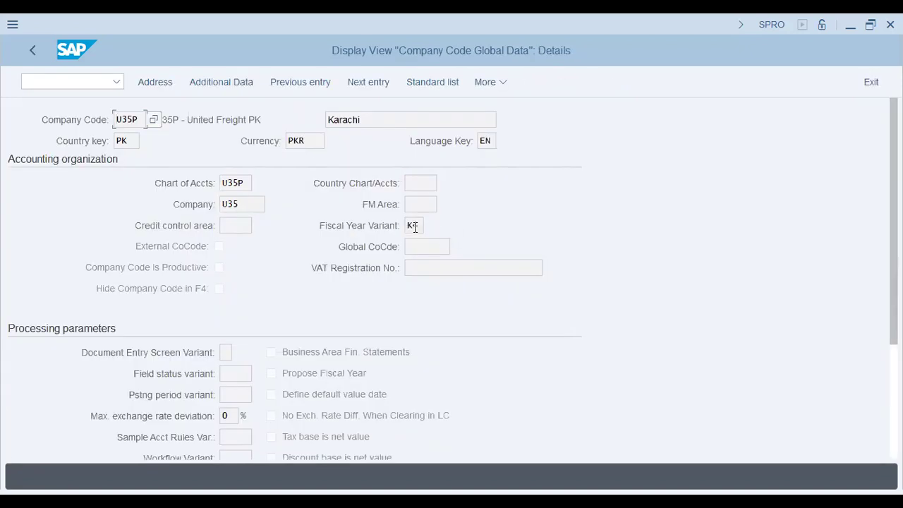
# - Examine U35P's fiscal year variant, company, chart of accounts, field status variant and posting period variant
pyautogui.doubleClick(412, 225)
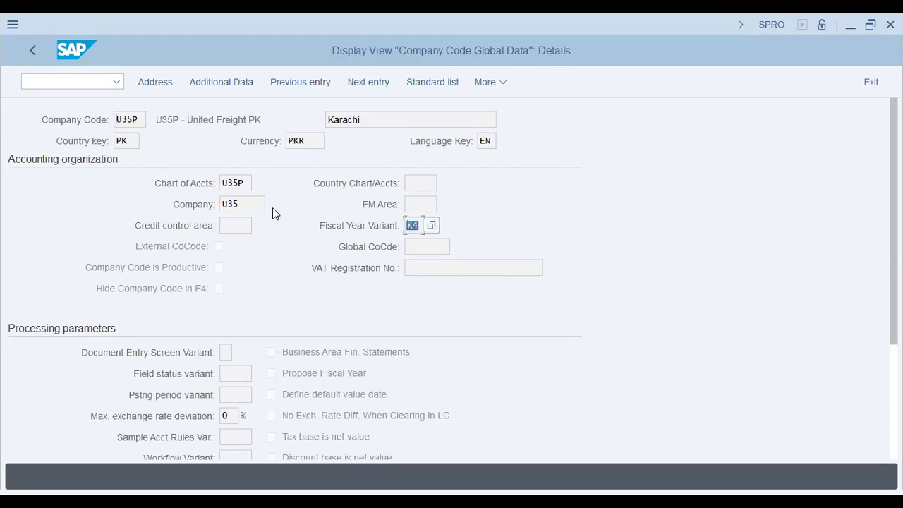
pyautogui.doubleClick(247, 204)
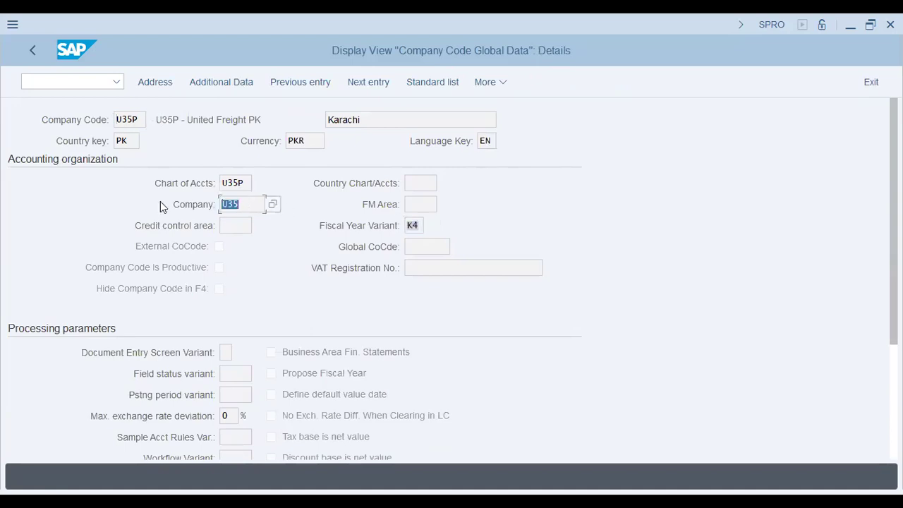
pyautogui.doubleClick(240, 183)
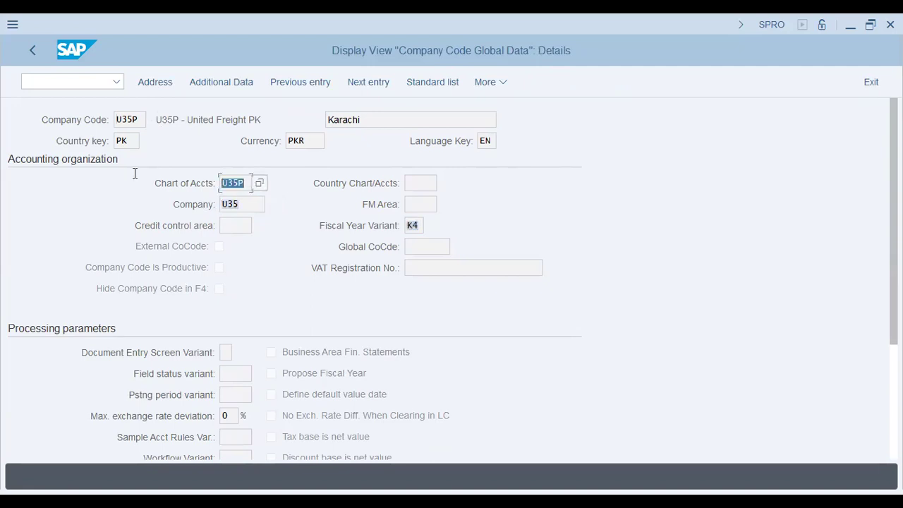
pyautogui.doubleClick(133, 119)
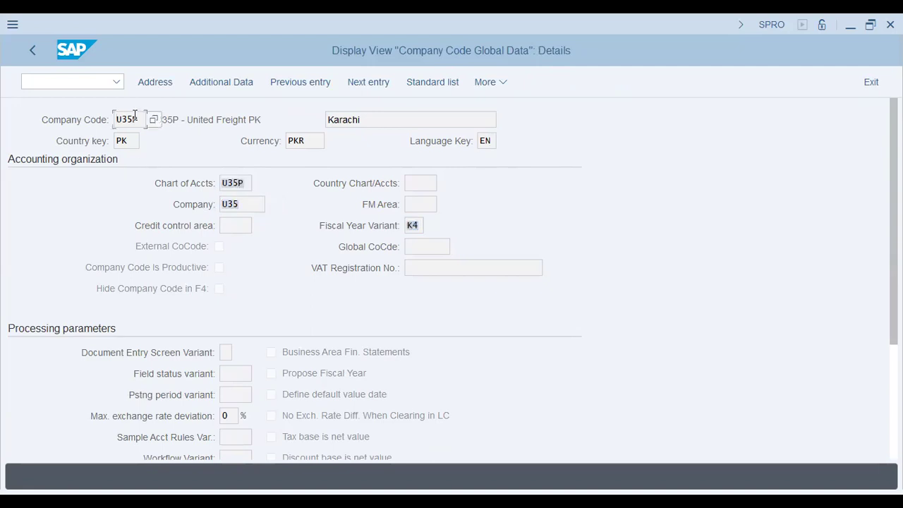
pyautogui.click(247, 390)
pyautogui.click(242, 375)
pyautogui.click(245, 395)
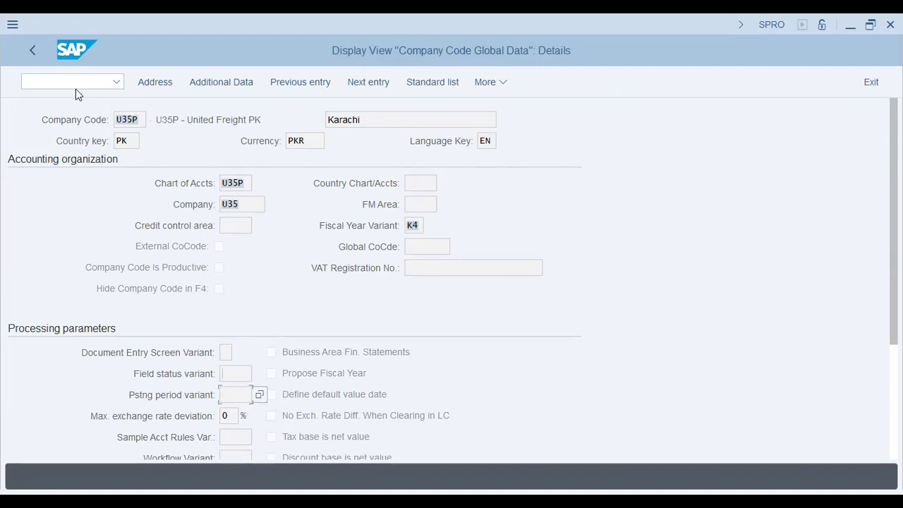
# - Leave the company code data and open the fiscal year variants under Ledgers, Fiscal Year and Posting Periods
pyautogui.click(34, 51)
pyautogui.click(34, 50)
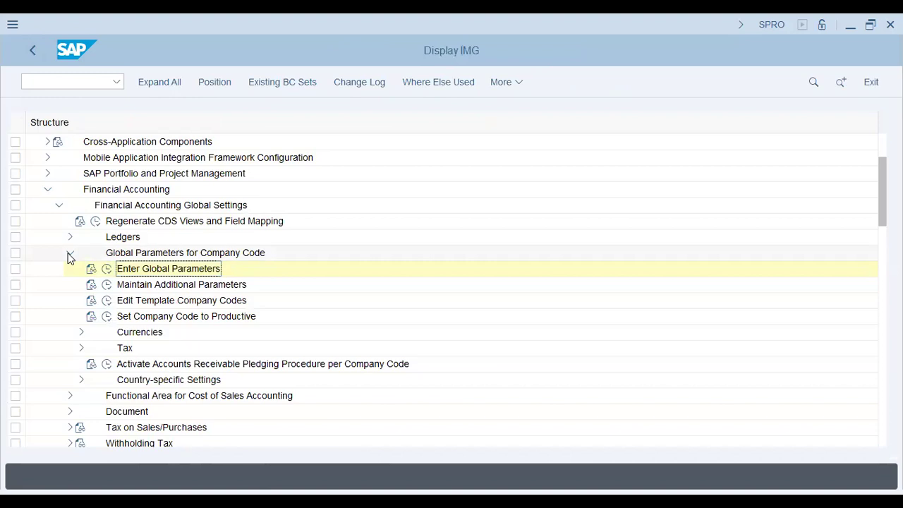
pyautogui.click(141, 273)
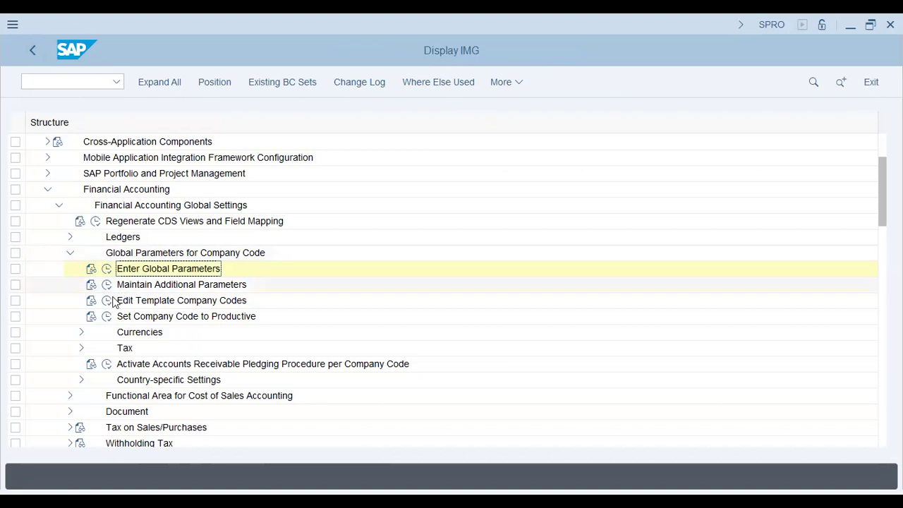
pyautogui.click(71, 253)
pyautogui.click(70, 237)
pyautogui.click(117, 288)
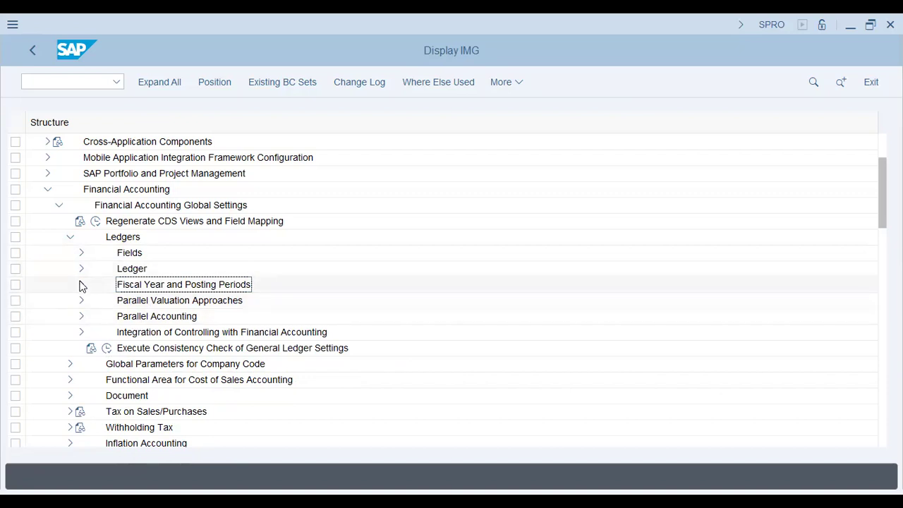
pyautogui.click(81, 285)
pyautogui.click(118, 302)
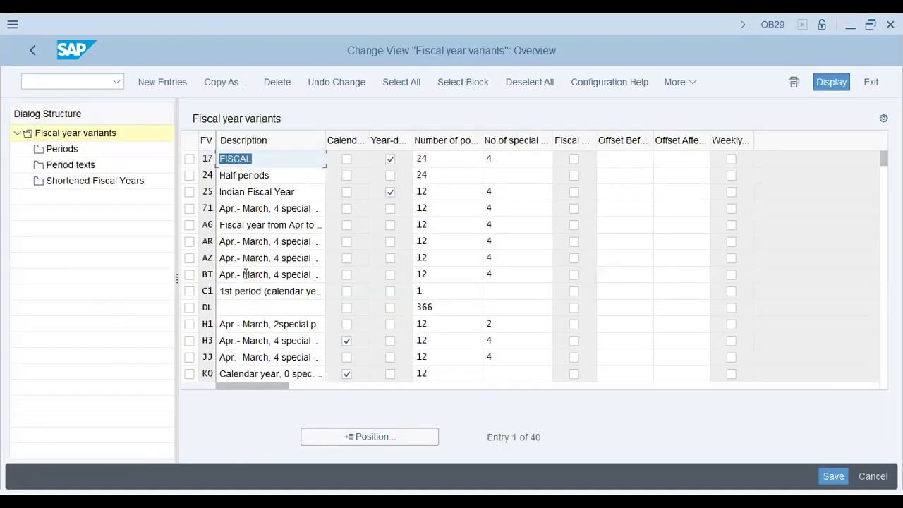
# - Review the descriptions of existing fiscal year variants, including BT, JJ and K4
pyautogui.click(291, 275)
pyautogui.doubleClick(244, 274)
pyautogui.click(252, 274)
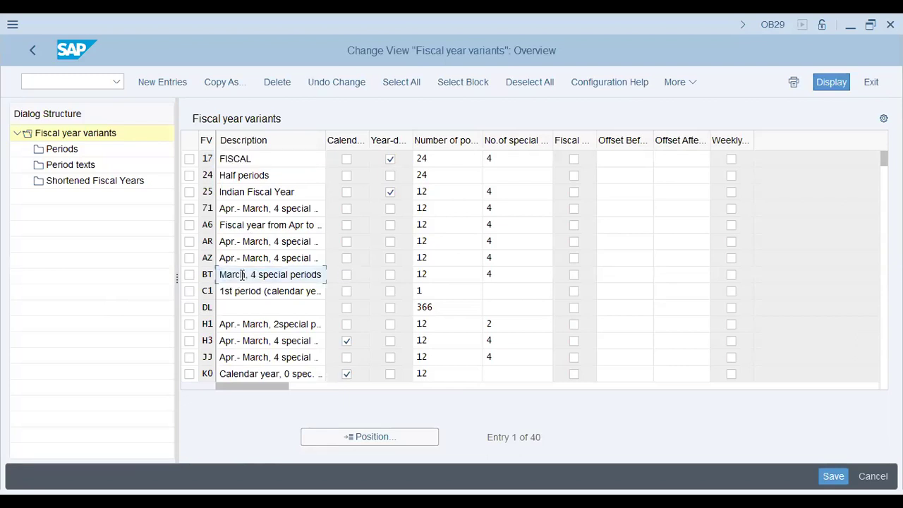
pyautogui.click(239, 357)
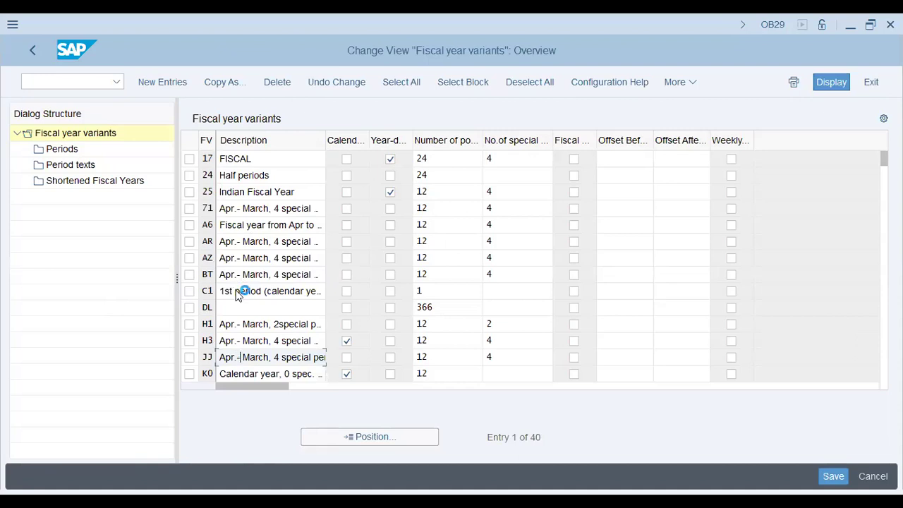
pyautogui.press('pagedown')
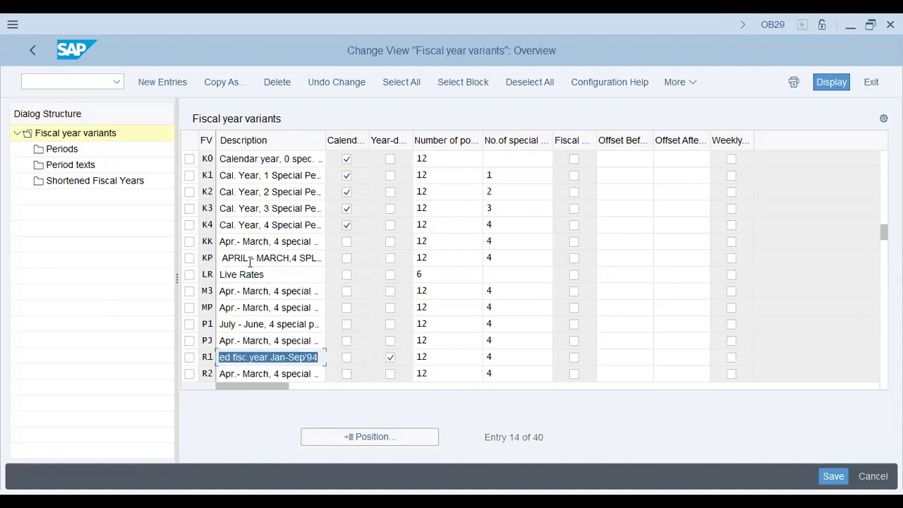
pyautogui.click(235, 224)
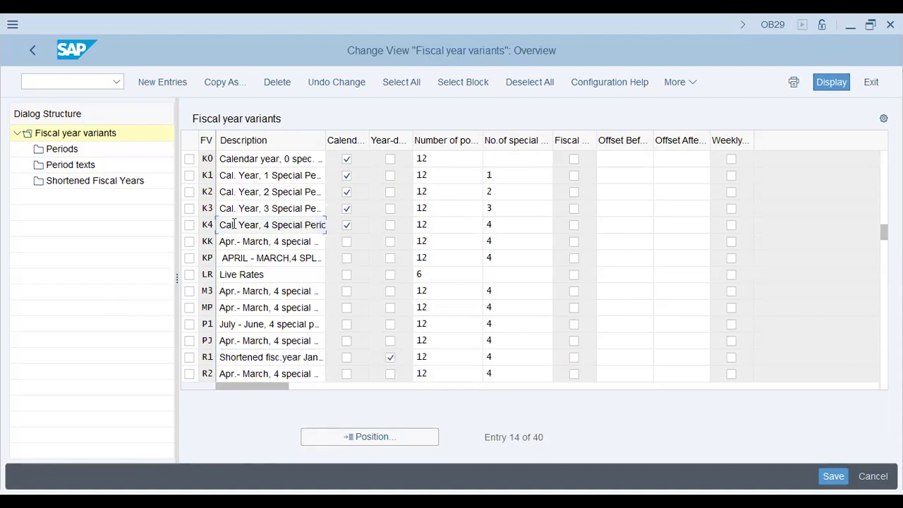
# - Select fiscal year variant P1, the July - June variant with 4 special periods
pyautogui.click(227, 324)
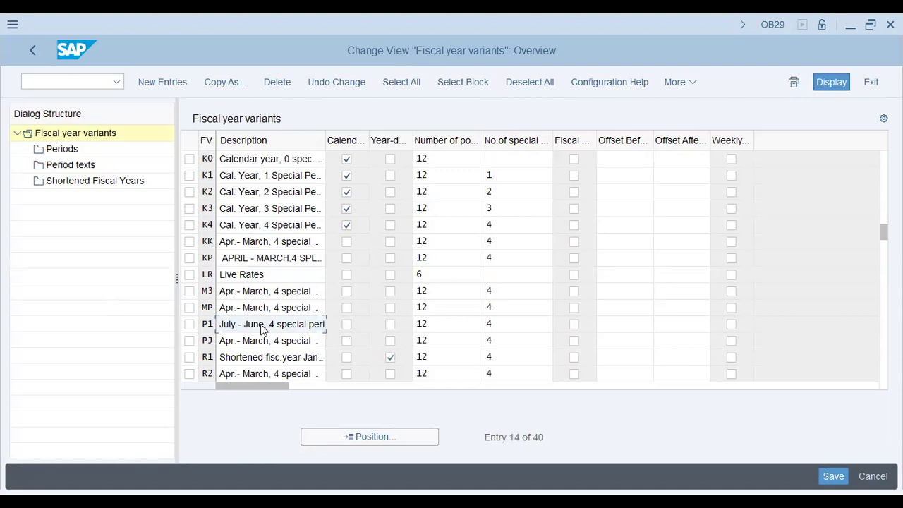
pyautogui.click(235, 324)
pyautogui.click(190, 325)
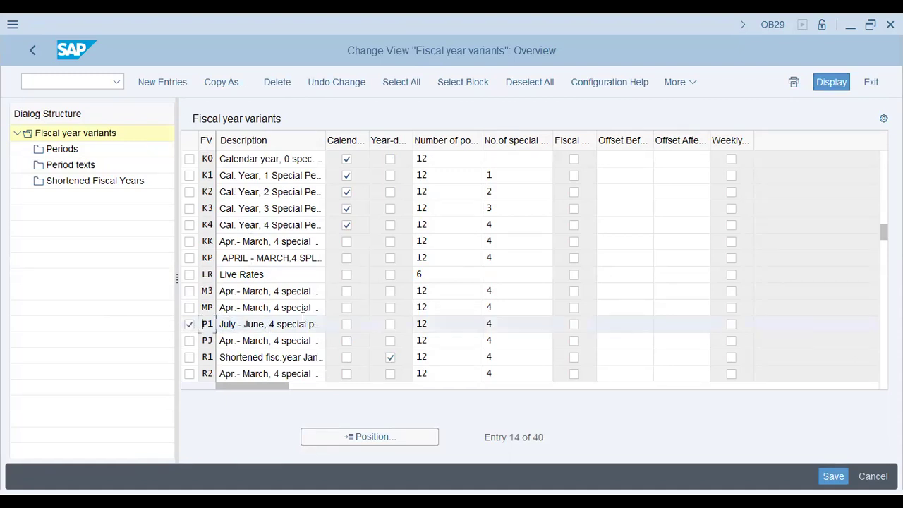
# - Open the periods of fiscal year variant P1 and look through the months with their periods and year shifts
pyautogui.click(51, 150)
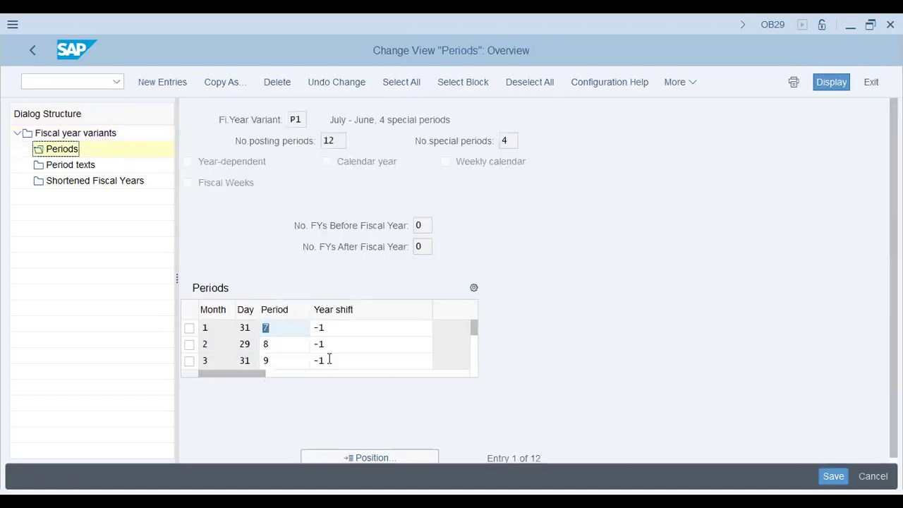
pyautogui.click(337, 328)
pyautogui.scroll(-2, 337, 330)
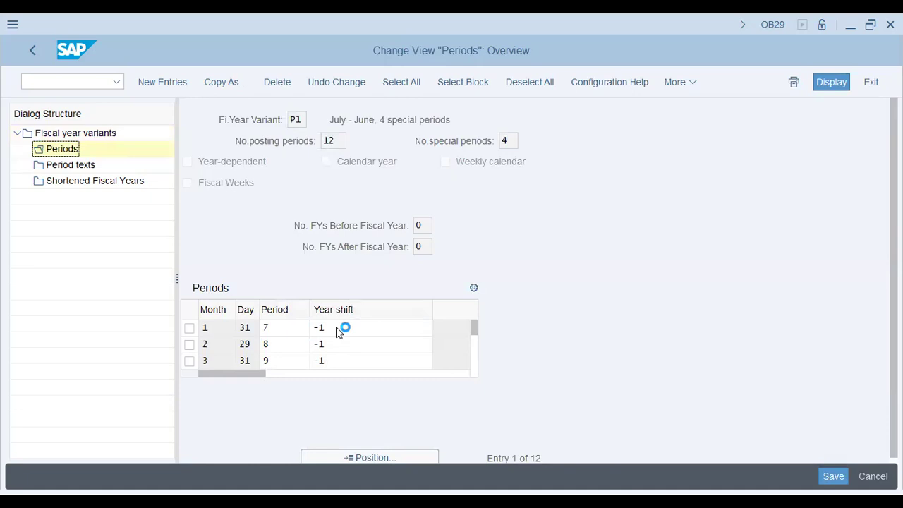
pyautogui.scroll(-3, 336, 327)
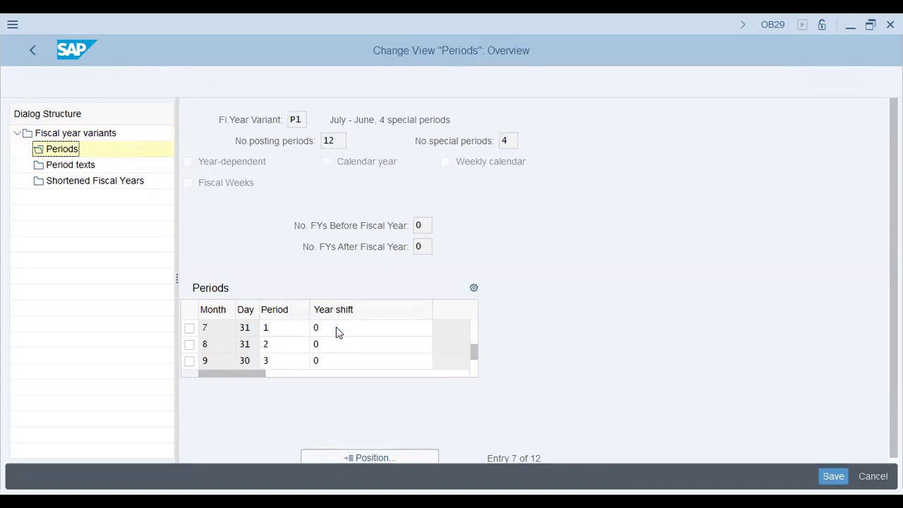
pyautogui.scroll(-1, 336, 327)
pyautogui.scroll(2, 336, 326)
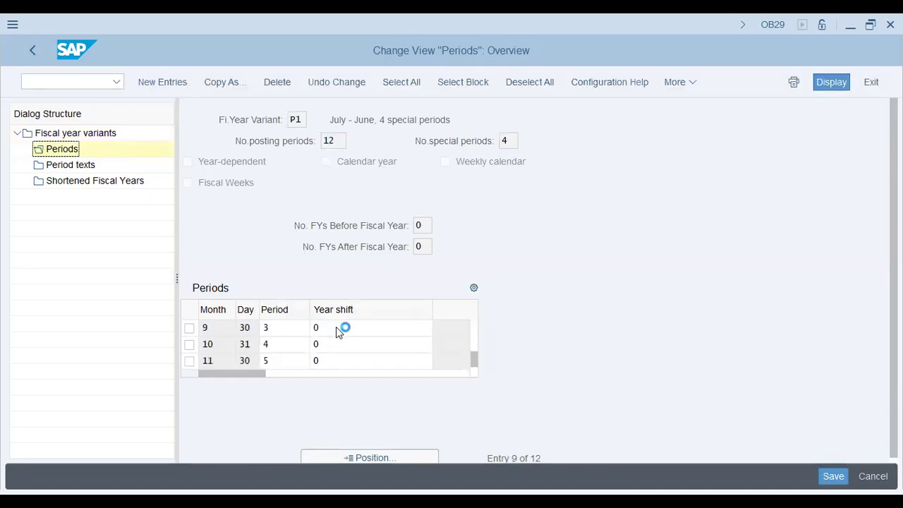
pyautogui.scroll(2, 336, 327)
# - Examine the year shift of month 5 and the period and year shift assigned to month 7
pyautogui.click(337, 327)
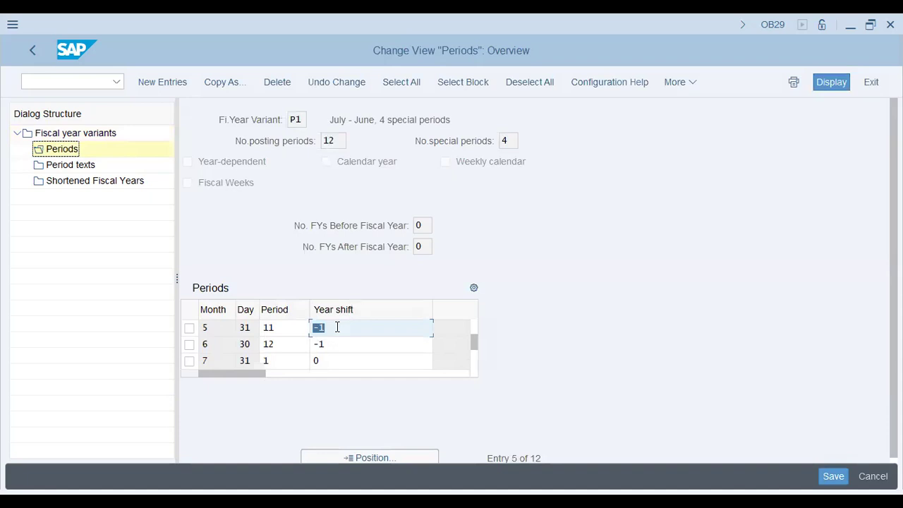
pyautogui.press('Down')
pyautogui.press('Down')
pyautogui.click(274, 361)
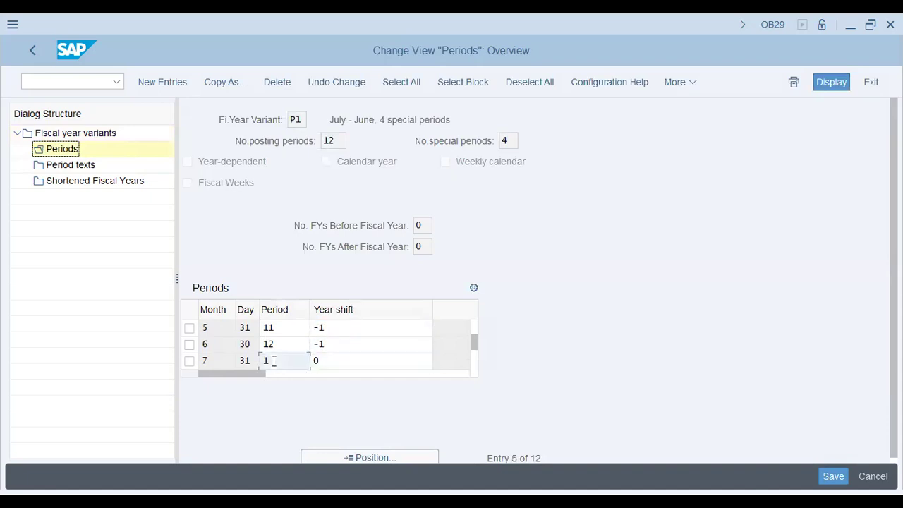
pyautogui.moveTo(274, 360); pyautogui.dragTo(231, 360)
pyautogui.doubleClick(206, 362)
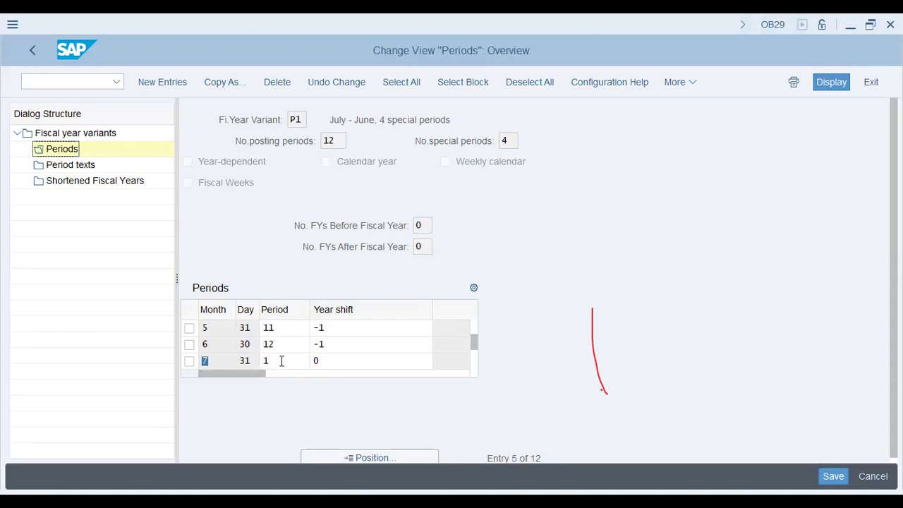
pyautogui.click(326, 362)
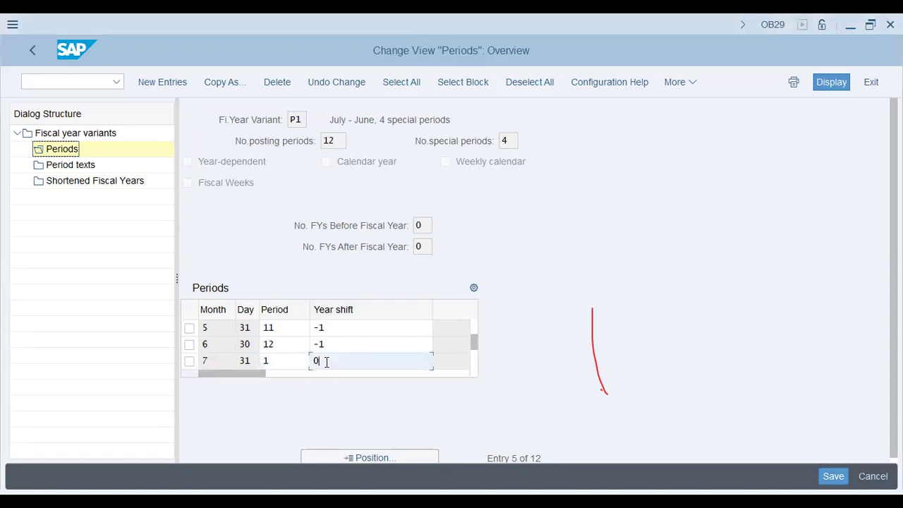
# - Follow the period assignments from month 8 through month 12 in variant P1
pyautogui.press('Down')
pyautogui.press('Down')
pyautogui.click(283, 360)
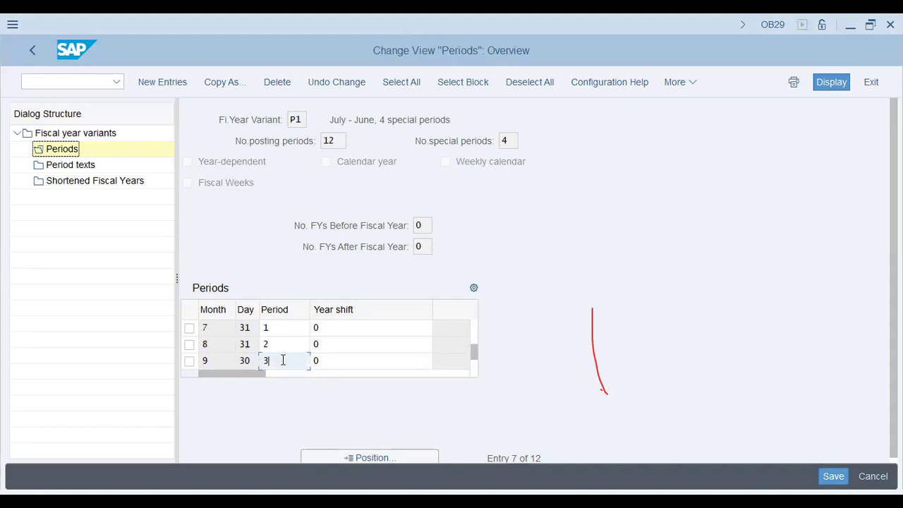
pyautogui.press('Down')
pyautogui.press('Down')
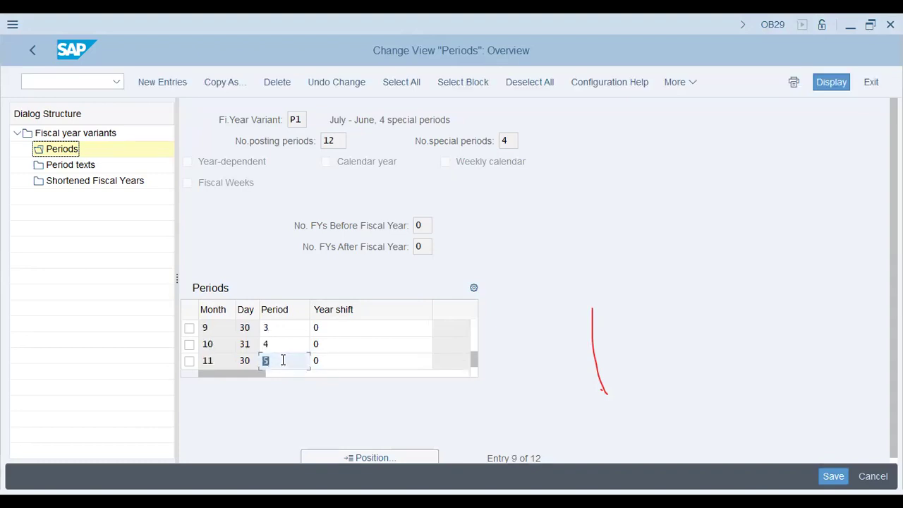
pyautogui.scroll(-2, 281, 360)
pyautogui.click(276, 346)
pyautogui.doubleClick(220, 342)
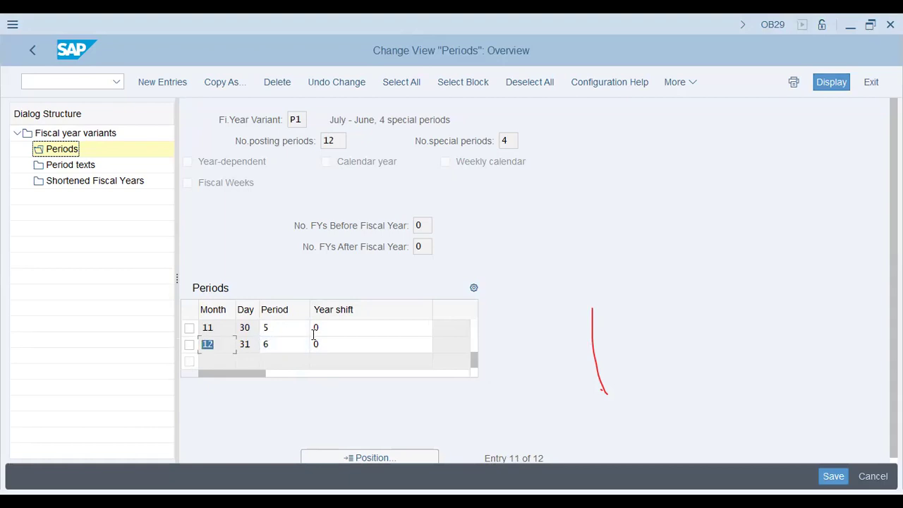
pyautogui.click(278, 347)
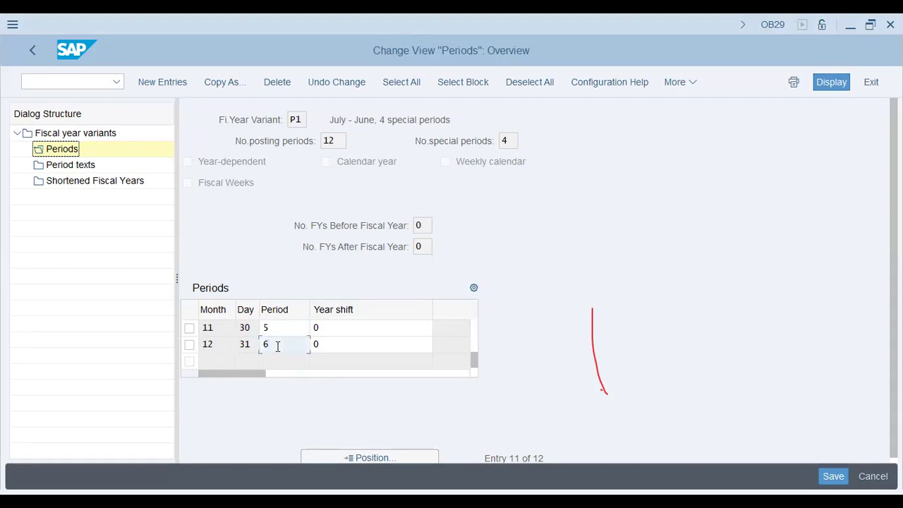
# - Go back to the first months of variant P1 and examine month 1's period and year shift
pyautogui.scroll(4, 278, 348)
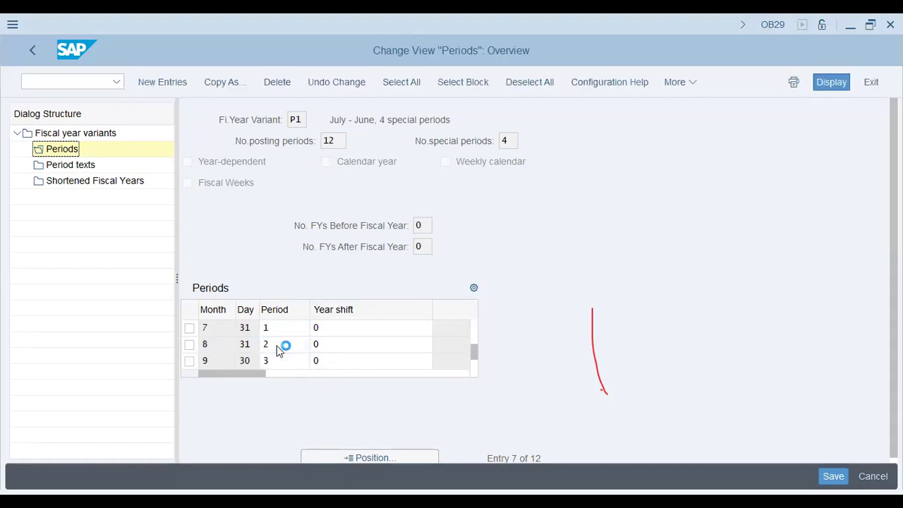
pyautogui.scroll(6, 279, 348)
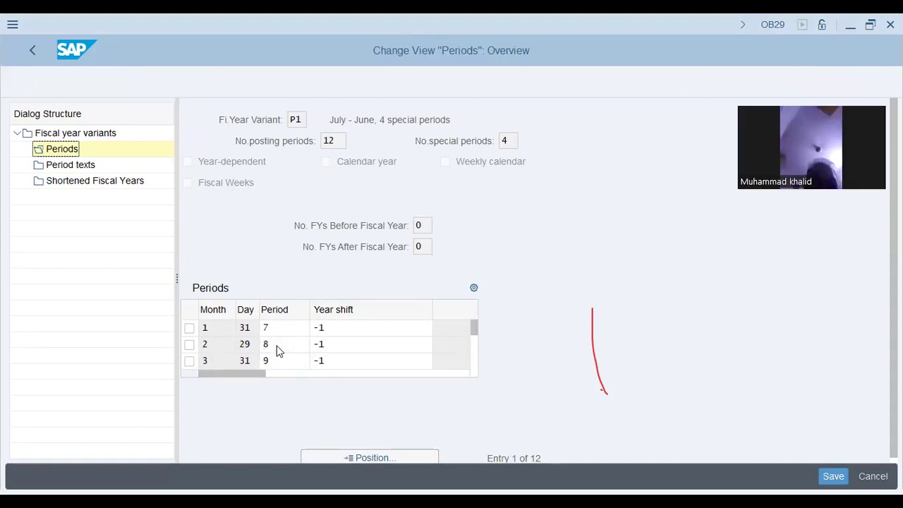
pyautogui.click(278, 347)
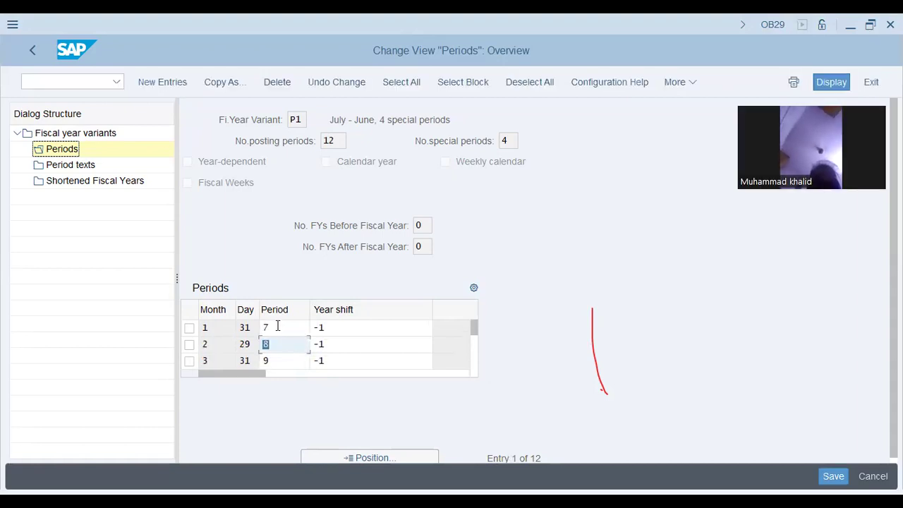
pyautogui.click(279, 327)
pyautogui.click(211, 326)
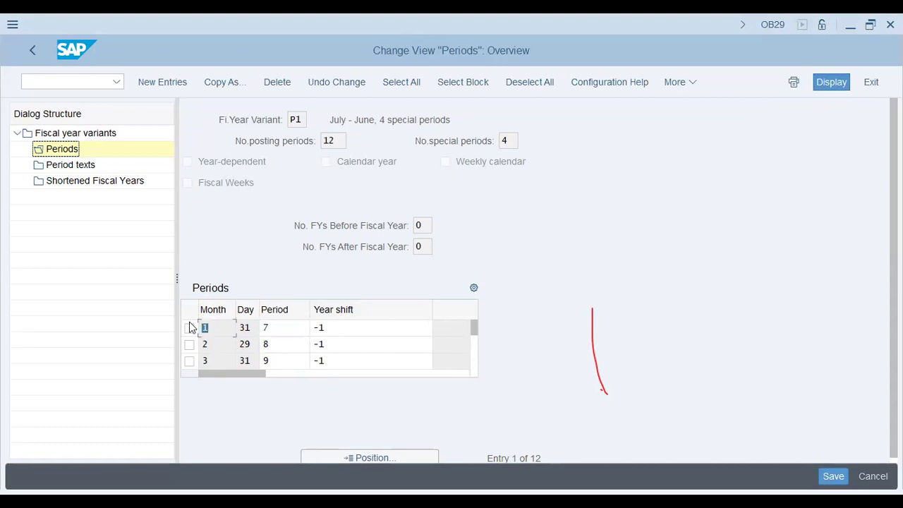
pyautogui.click(216, 326)
pyautogui.click(331, 328)
pyautogui.doubleClick(341, 323)
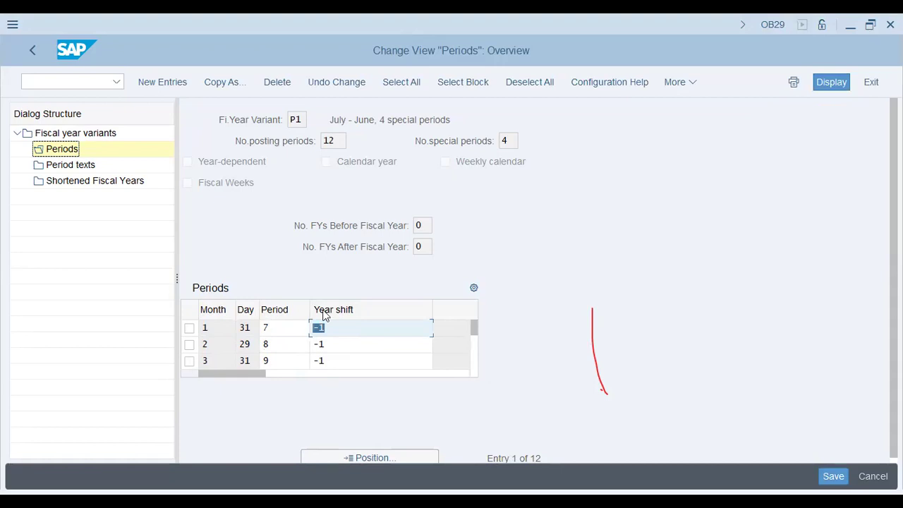
pyautogui.click(358, 325)
pyautogui.doubleClick(315, 327)
pyautogui.click(363, 327)
pyautogui.doubleClick(360, 329)
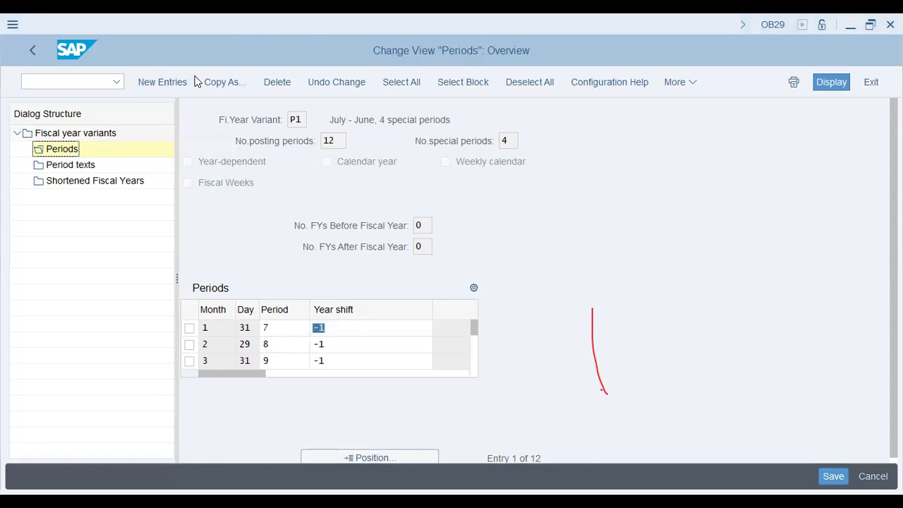
# - Compare the year shifts from month 1 through month 7 and check where the new fiscal year begins
pyautogui.click(341, 332)
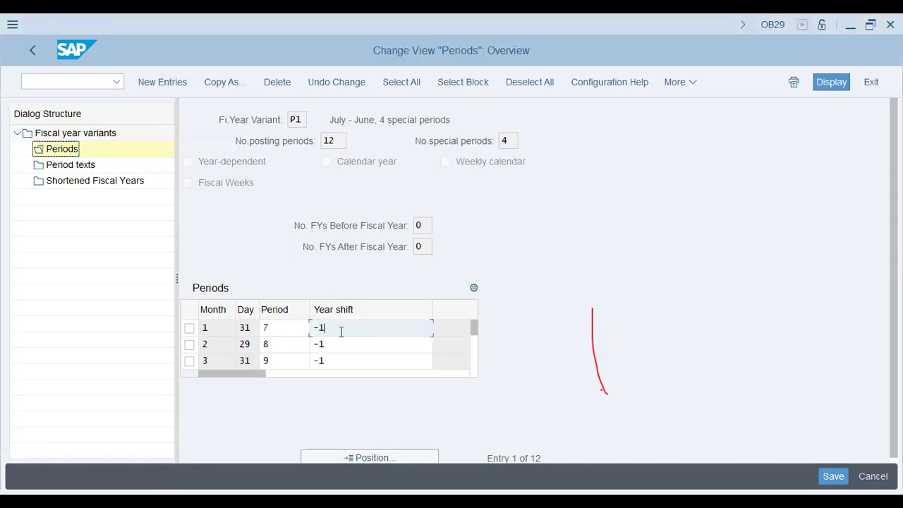
pyautogui.scroll(-1, 341, 331)
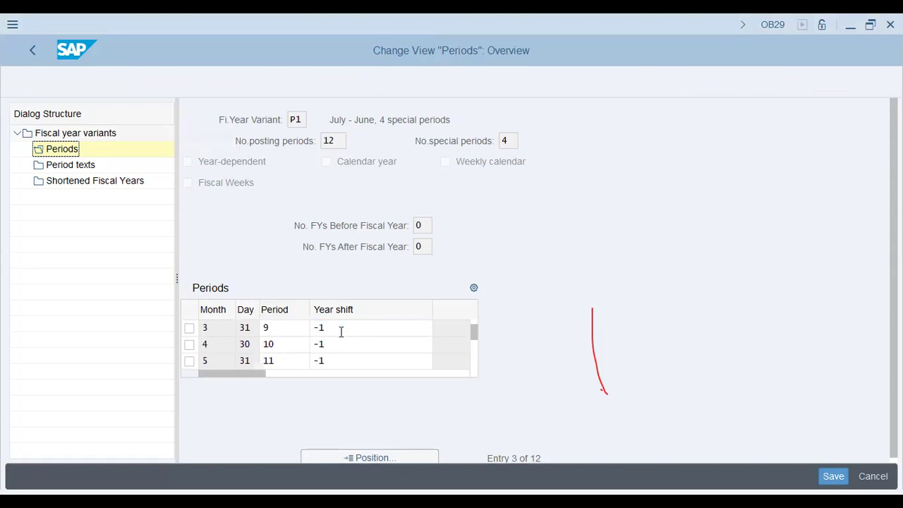
pyautogui.scroll(-1, 340, 332)
pyautogui.press('Down')
pyautogui.press('Down')
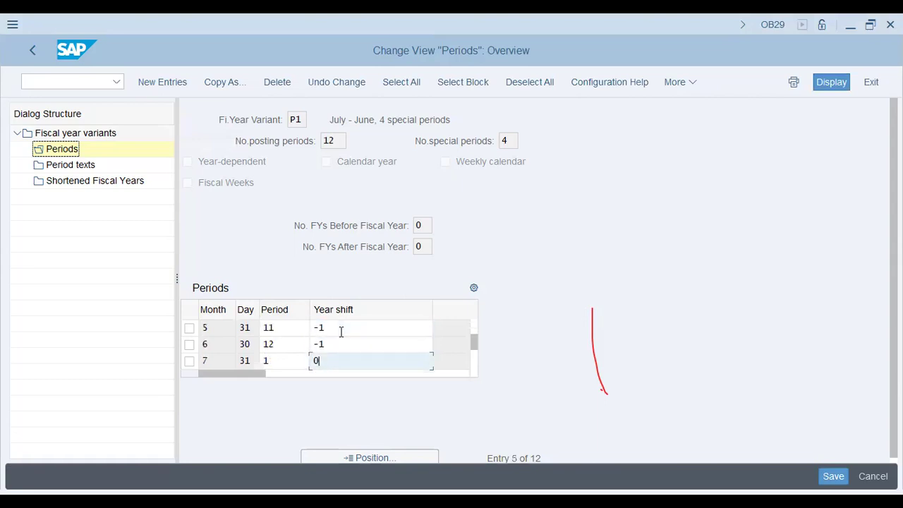
pyautogui.press('Down')
pyautogui.doubleClick(208, 361)
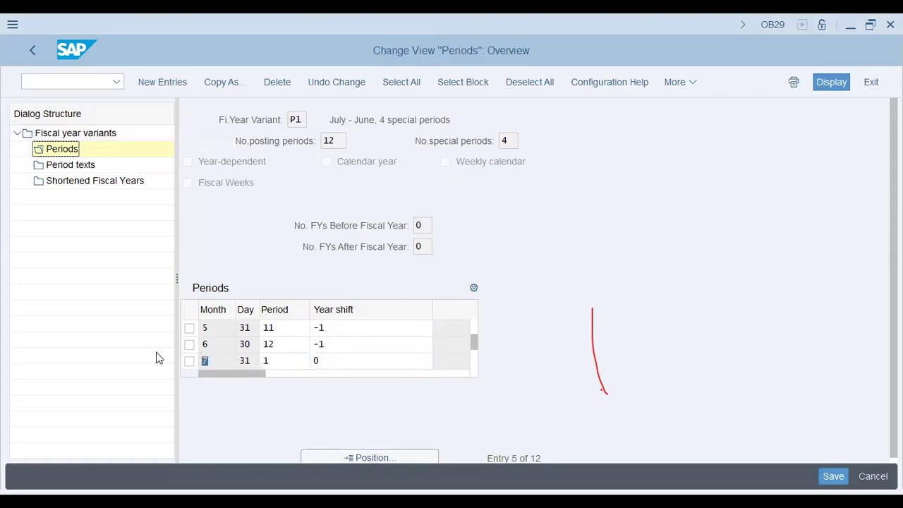
# - Leave the fiscal year variants and open the assignment of company codes to fiscal year variants in display mode
pyautogui.click(34, 48)
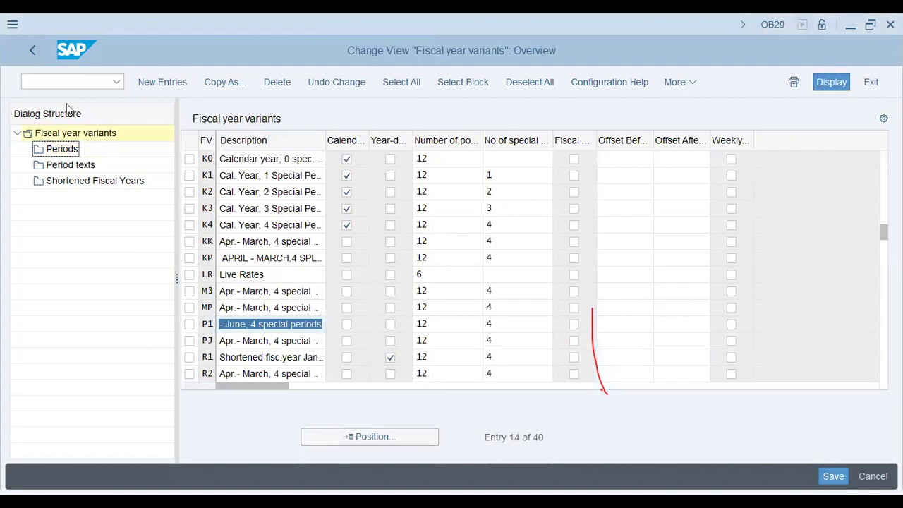
pyautogui.click(34, 49)
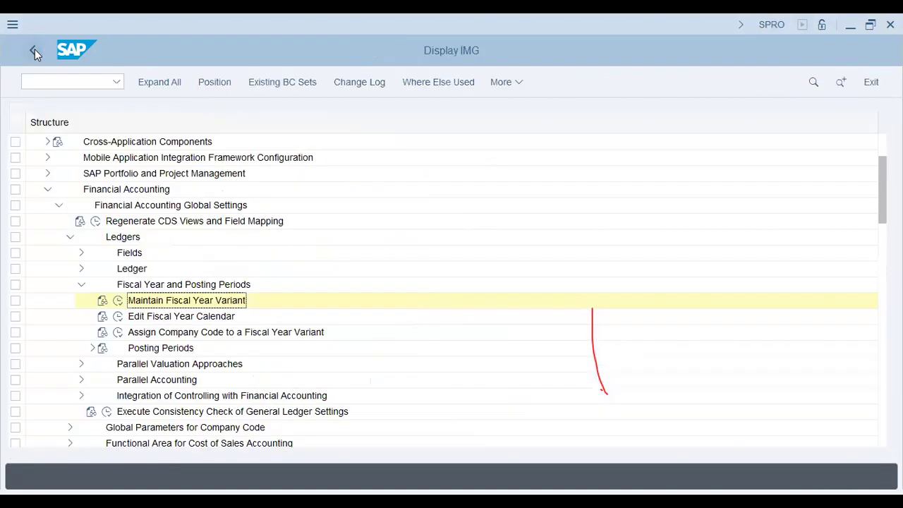
pyautogui.click(141, 318)
pyautogui.click(133, 333)
pyautogui.click(117, 332)
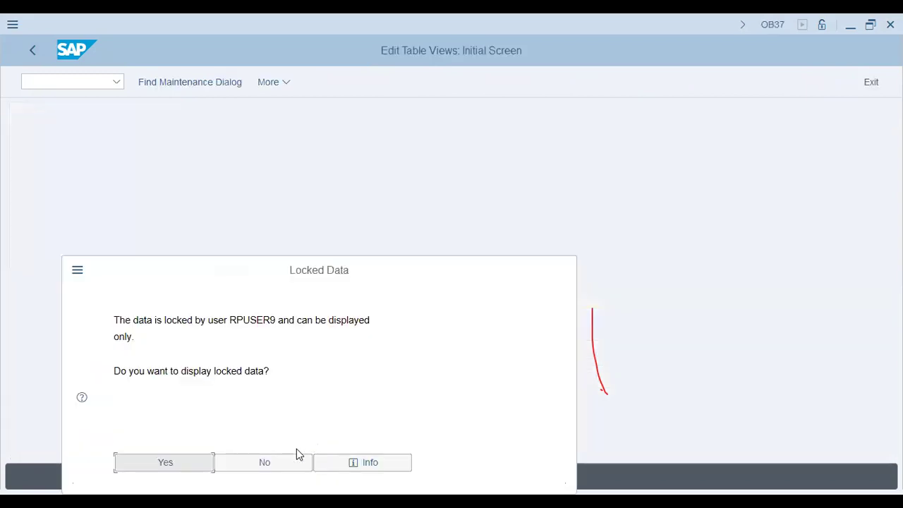
pyautogui.click(168, 461)
# - Locate company code U35P in the assignment list and examine its fiscal year variant and description
pyautogui.click(199, 433)
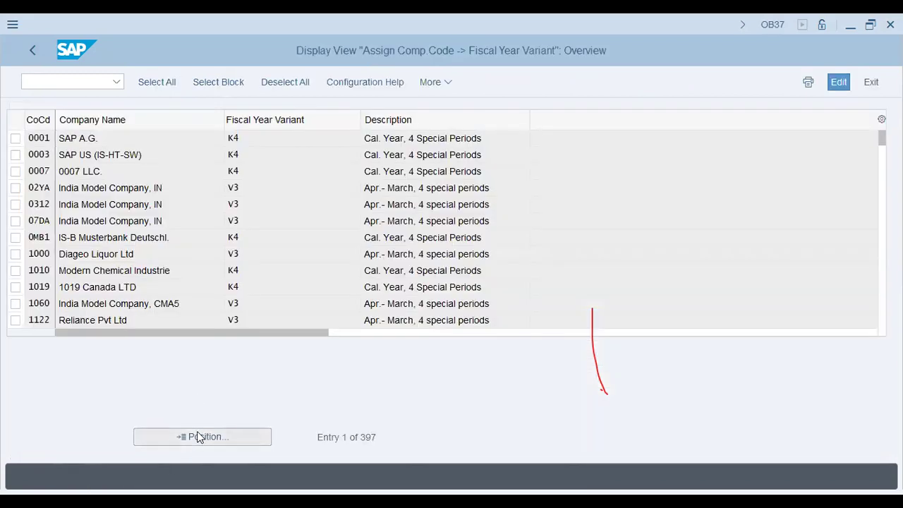
pyautogui.write('u35p')
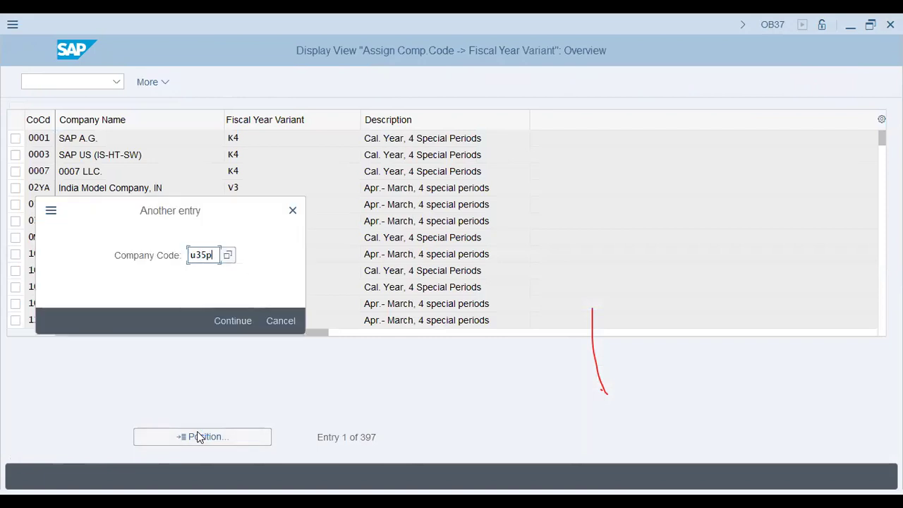
pyautogui.press('Return')
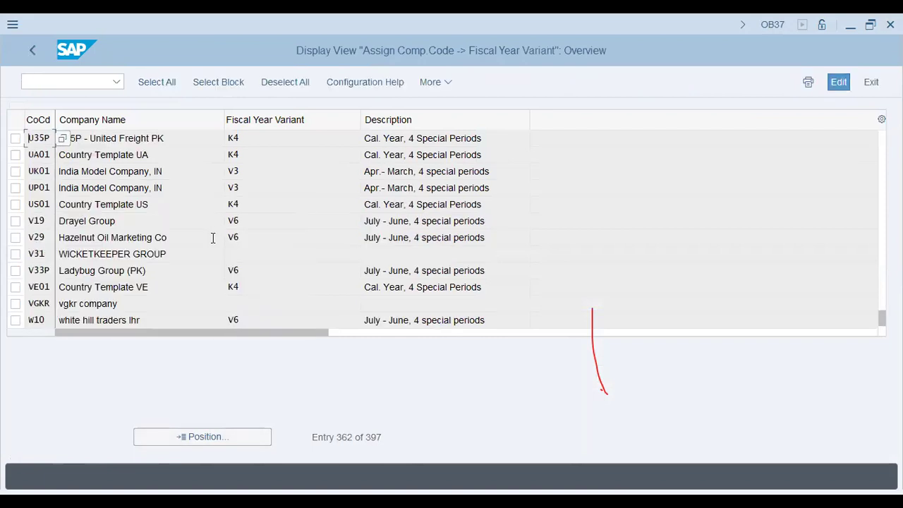
pyautogui.click(427, 137)
pyautogui.moveTo(484, 140); pyautogui.dragTo(101, 154)
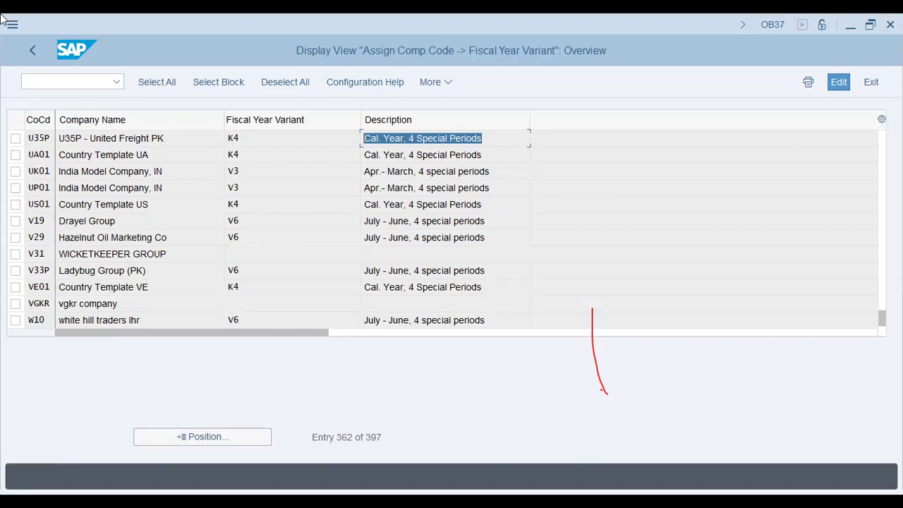
# - Return to the implementation guide and collapse Ledgers, Financial Accounting Global Settings and Financial Accounting
pyautogui.click(27, 50)
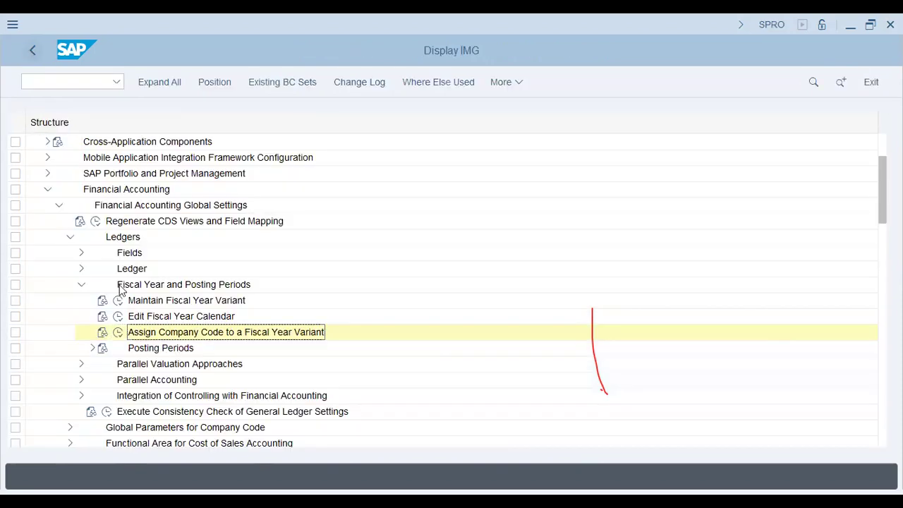
pyautogui.click(81, 269)
pyautogui.click(81, 268)
pyautogui.click(70, 237)
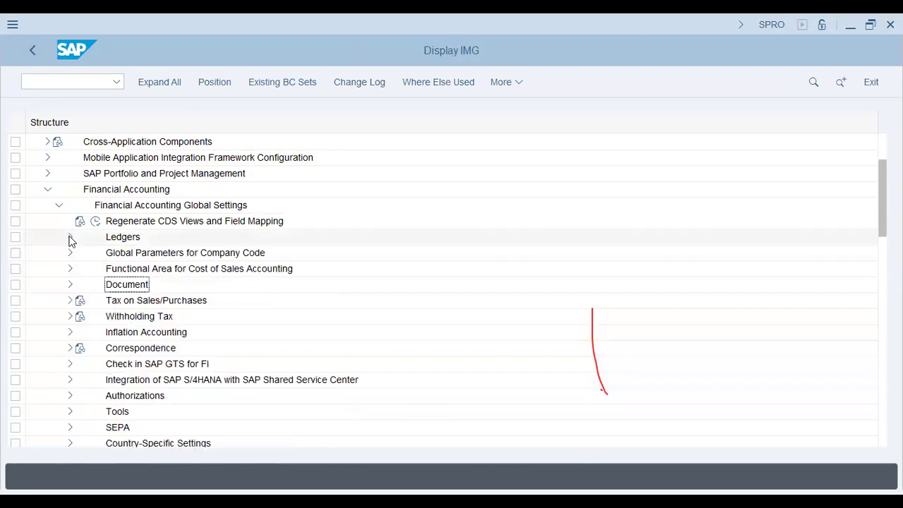
pyautogui.click(59, 205)
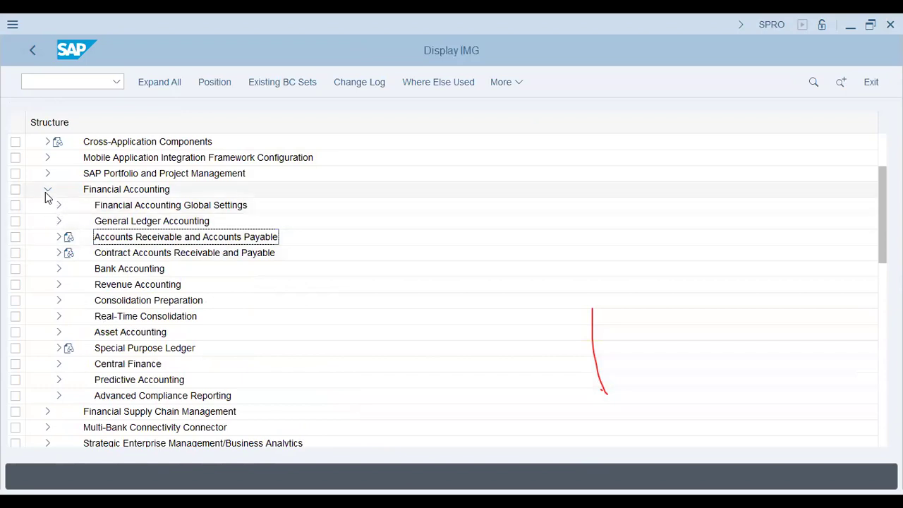
pyautogui.click(48, 189)
pyautogui.scroll(2, 881, 161)
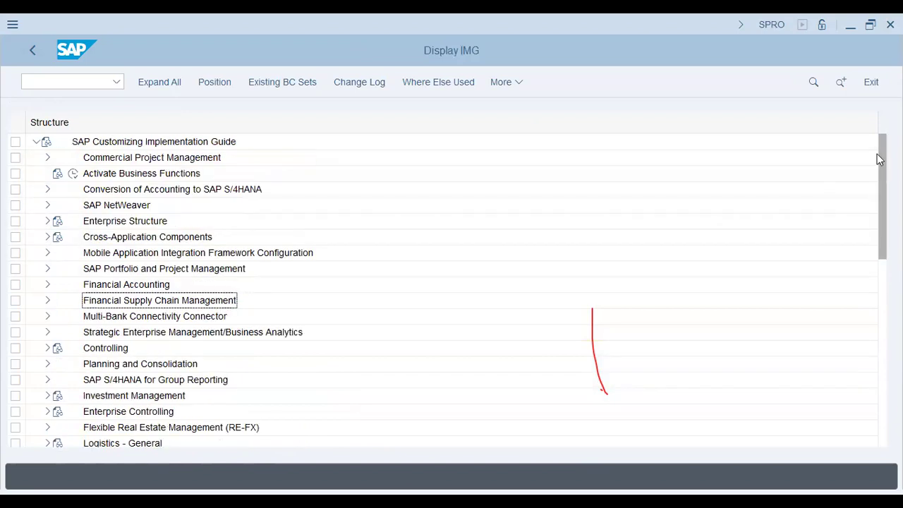
# - Open Maintain Controlling Area under the Enterprise Structure definitions for Controlling and display the locked overview of controlling areas
pyautogui.click(47, 220)
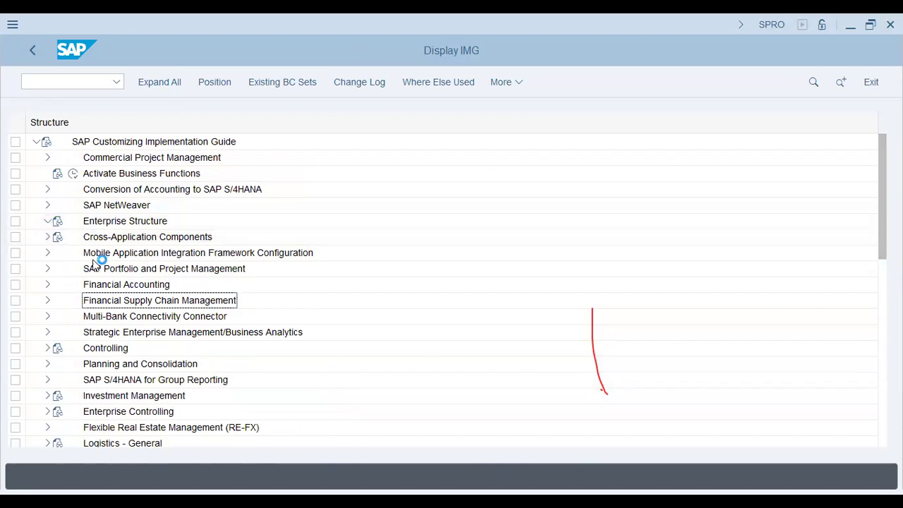
pyautogui.click(59, 254)
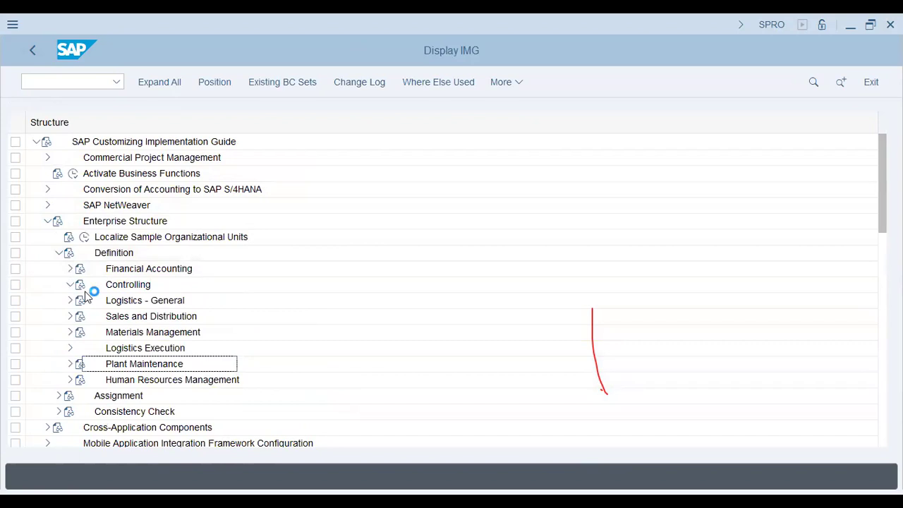
pyautogui.click(70, 284)
pyautogui.click(107, 301)
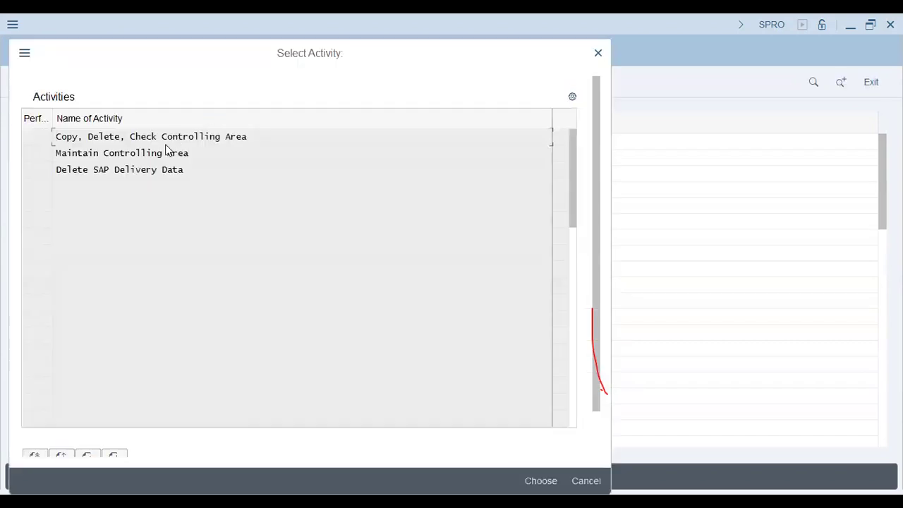
pyautogui.click(156, 154)
pyautogui.doubleClick(274, 147)
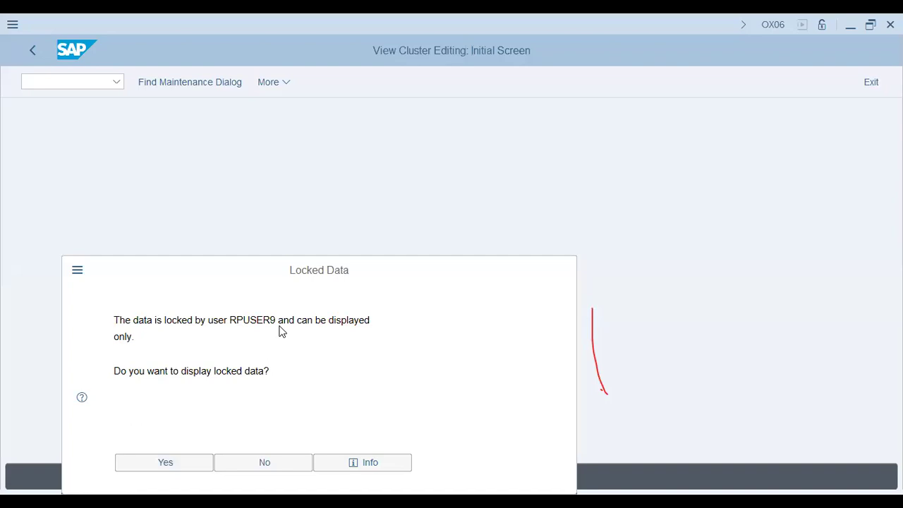
pyautogui.click(144, 462)
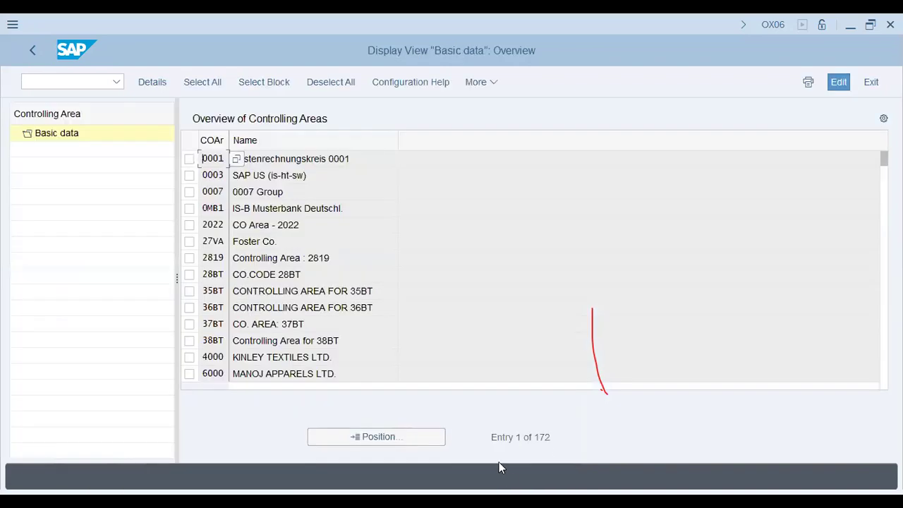
# - Leave the controlling area overview and collapse Definition and Enterprise Structure in the implementation guide
pyautogui.click(57, 82)
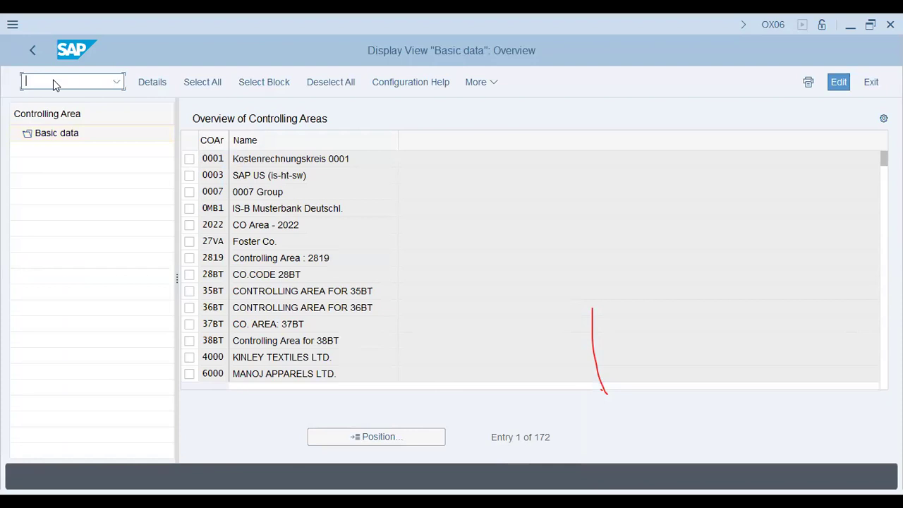
pyautogui.click(31, 47)
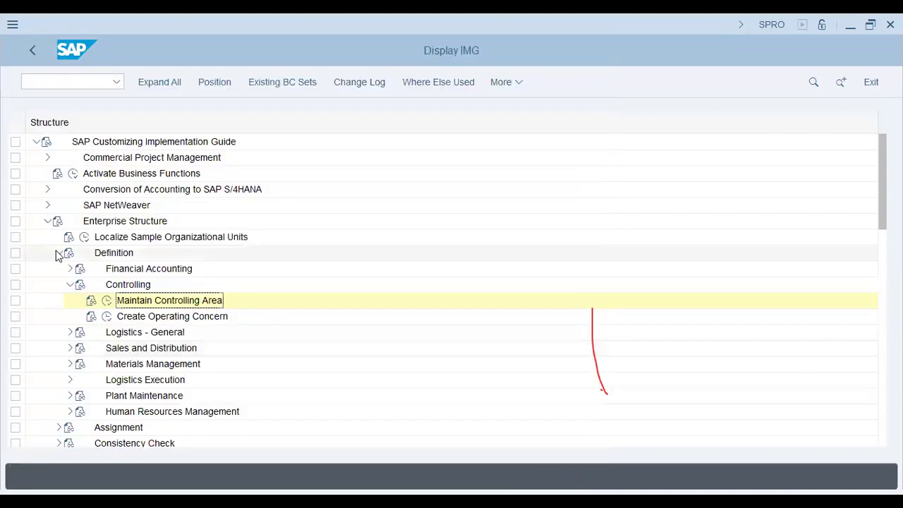
pyautogui.click(59, 252)
pyautogui.click(47, 221)
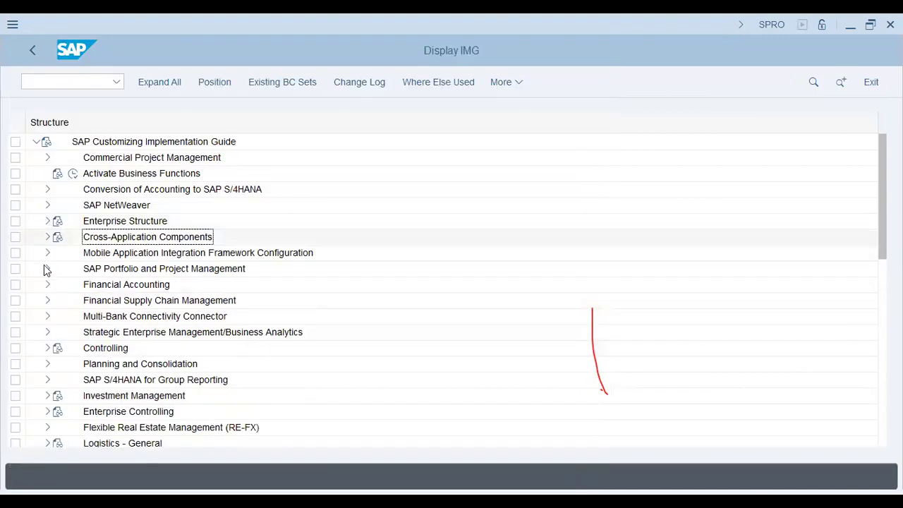
# - Open Define Field Status Variants under Financial Accounting Global Settings, Ledgers, Fields
pyautogui.click(47, 285)
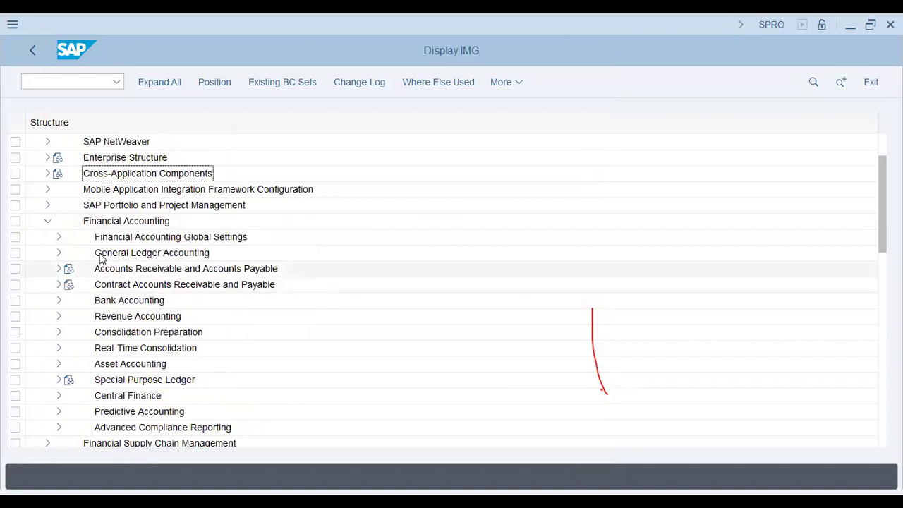
pyautogui.click(57, 238)
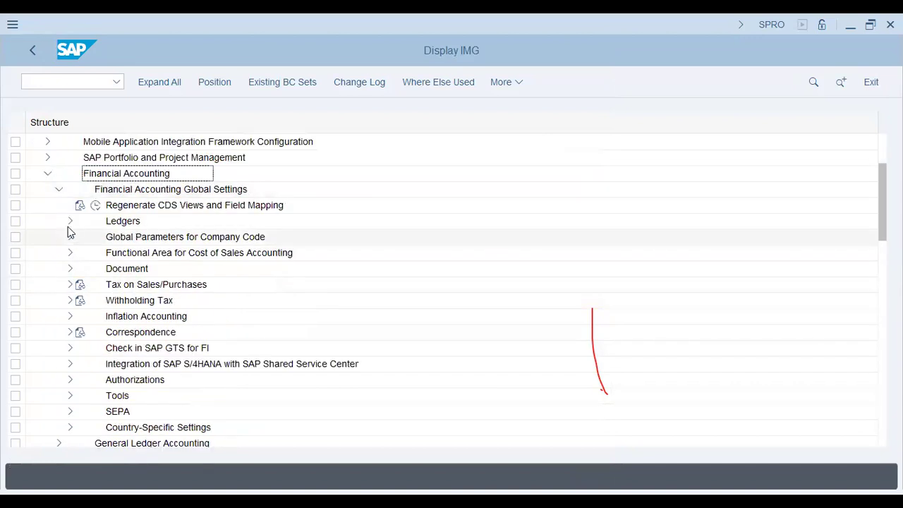
pyautogui.click(69, 223)
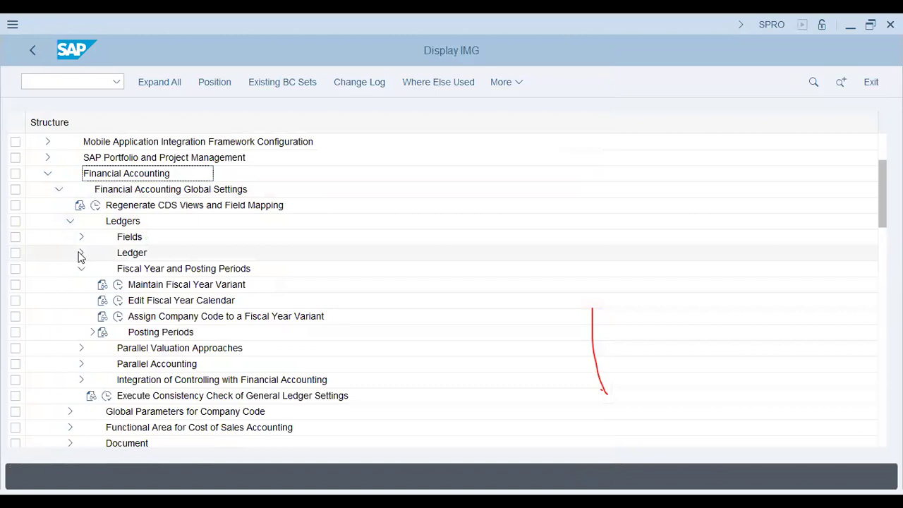
pyautogui.click(81, 239)
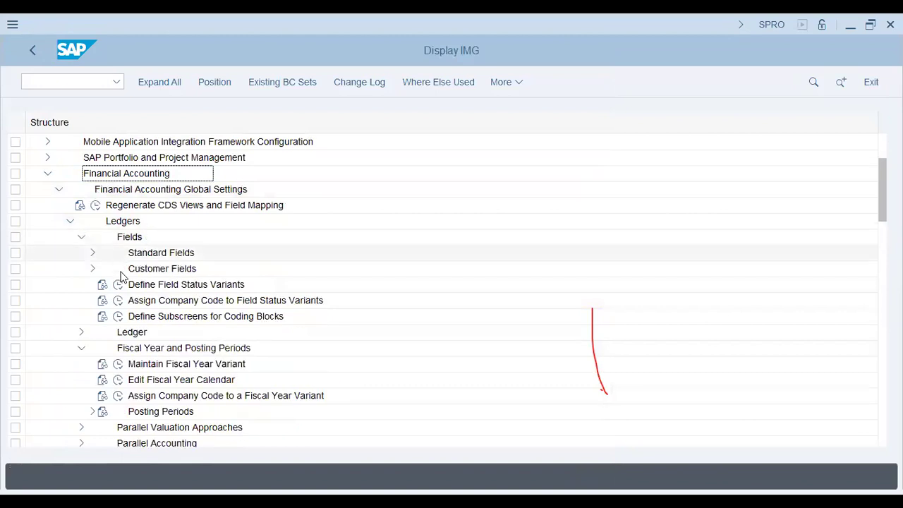
pyautogui.click(80, 240)
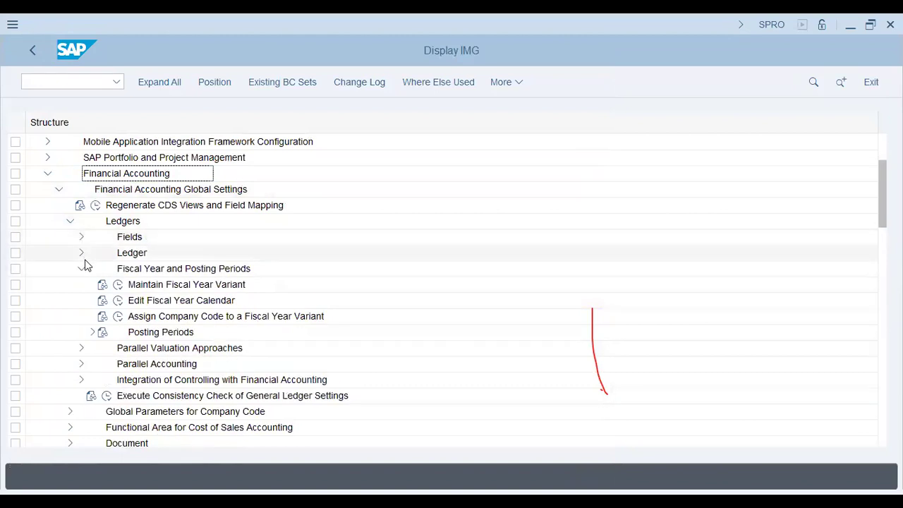
pyautogui.click(82, 240)
pyautogui.click(129, 285)
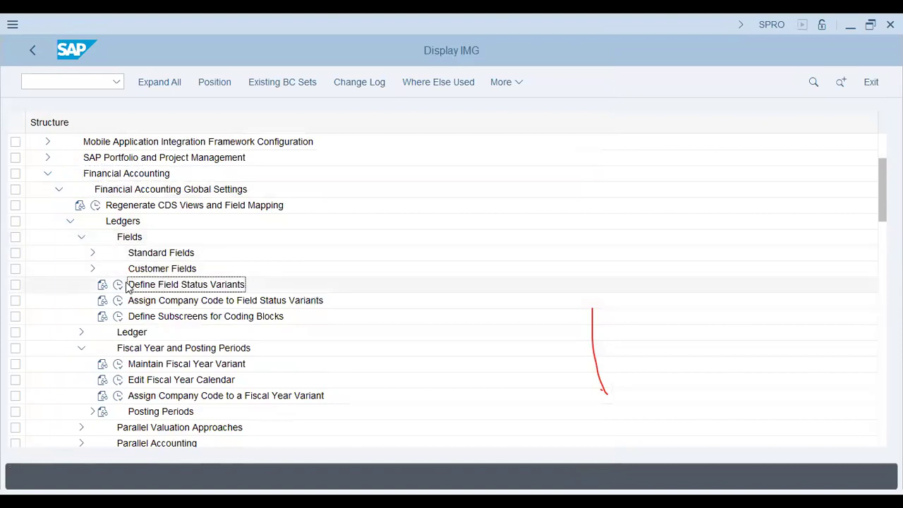
pyautogui.click(119, 284)
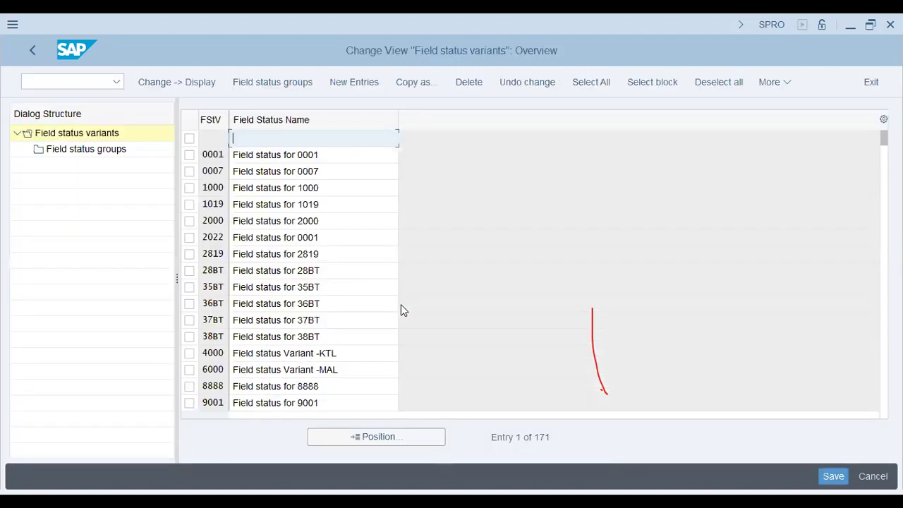
pyautogui.click(343, 157)
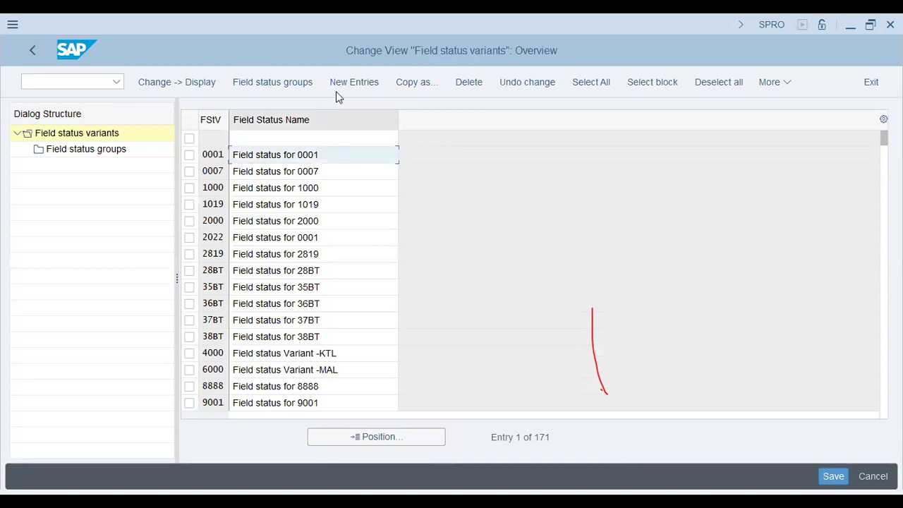
pyautogui.click(361, 82)
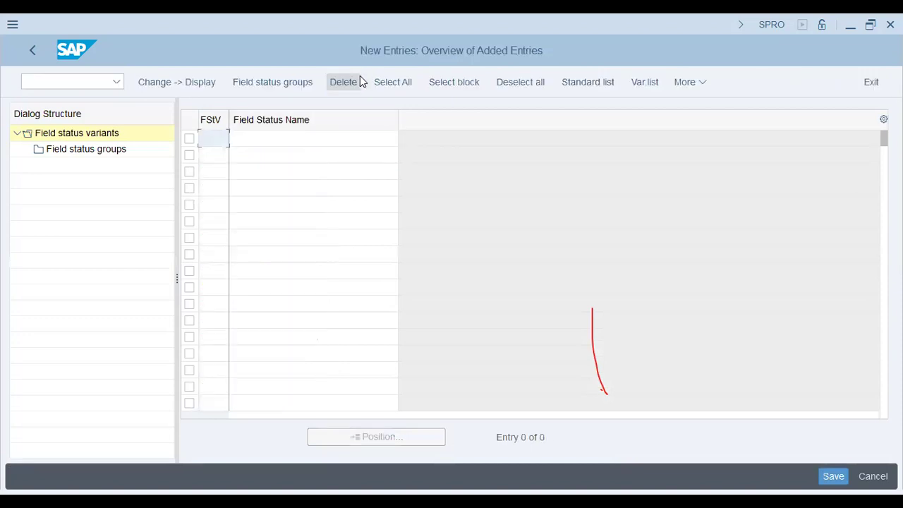
pyautogui.click(360, 78)
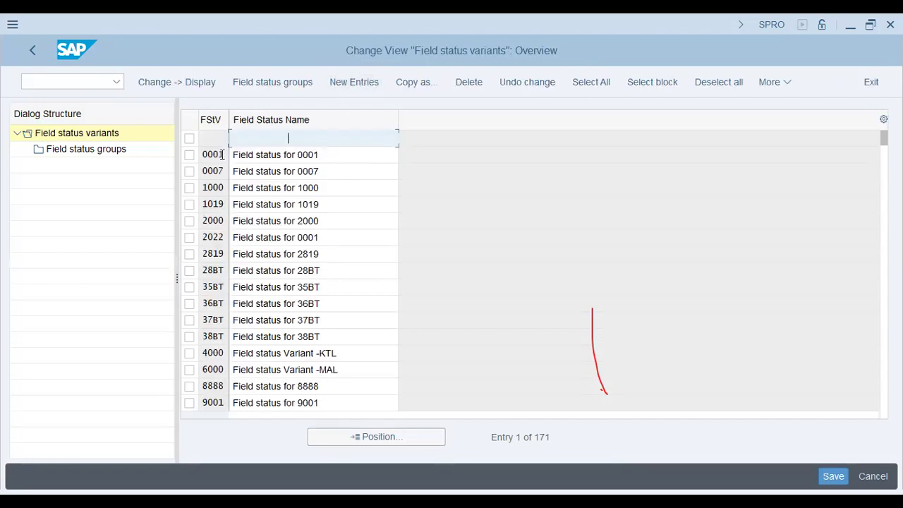
# - Copy field status variant 0001 with its dependent entries to a new variant U35P
pyautogui.click(189, 155)
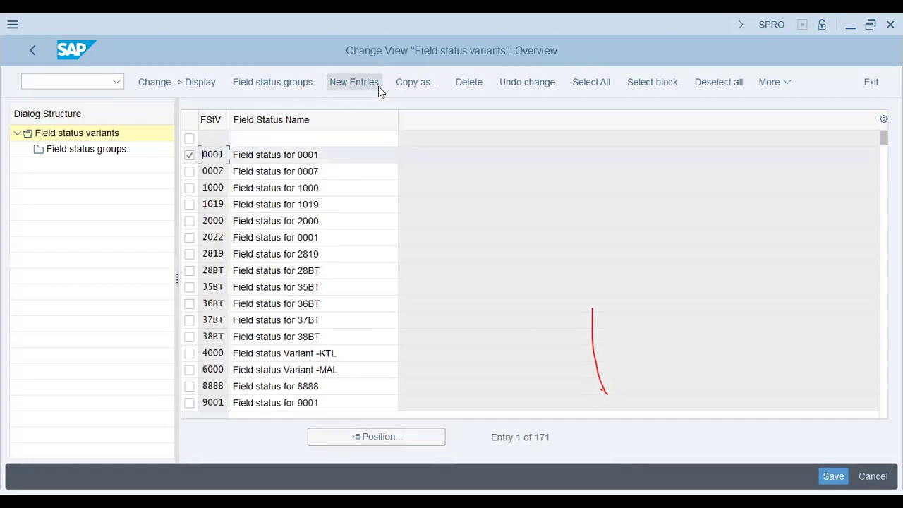
pyautogui.click(418, 83)
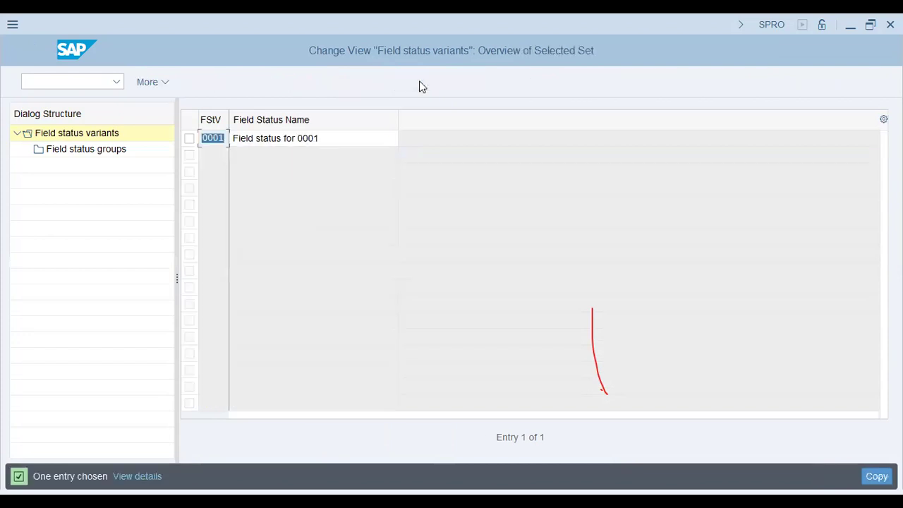
pyautogui.write('U35P')
pyautogui.press('Return')
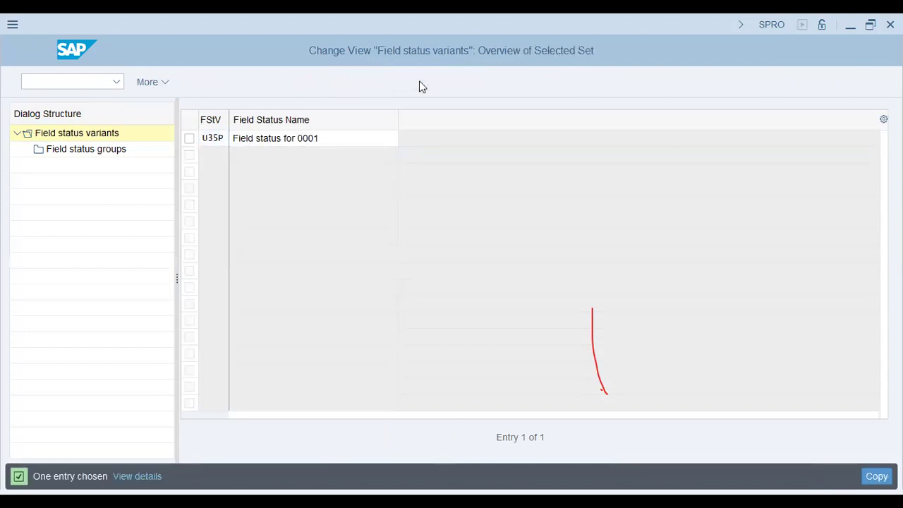
pyautogui.click(492, 297)
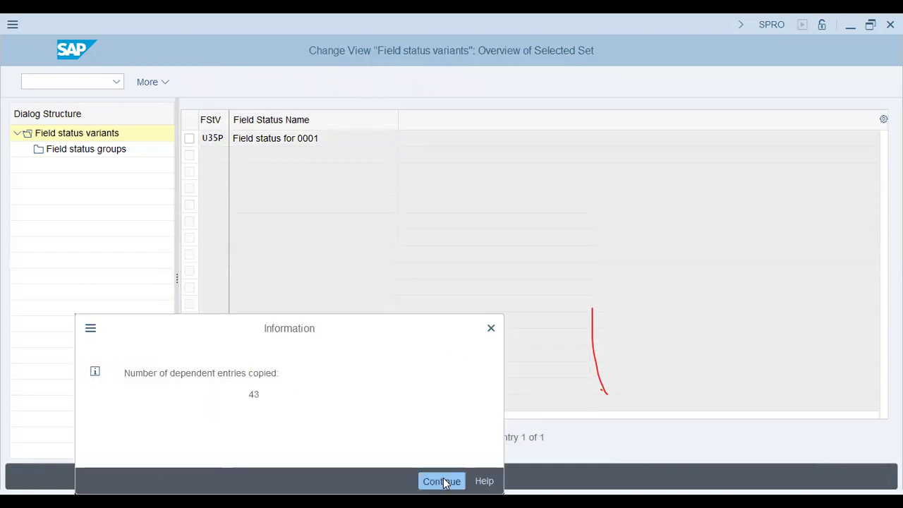
pyautogui.click(442, 481)
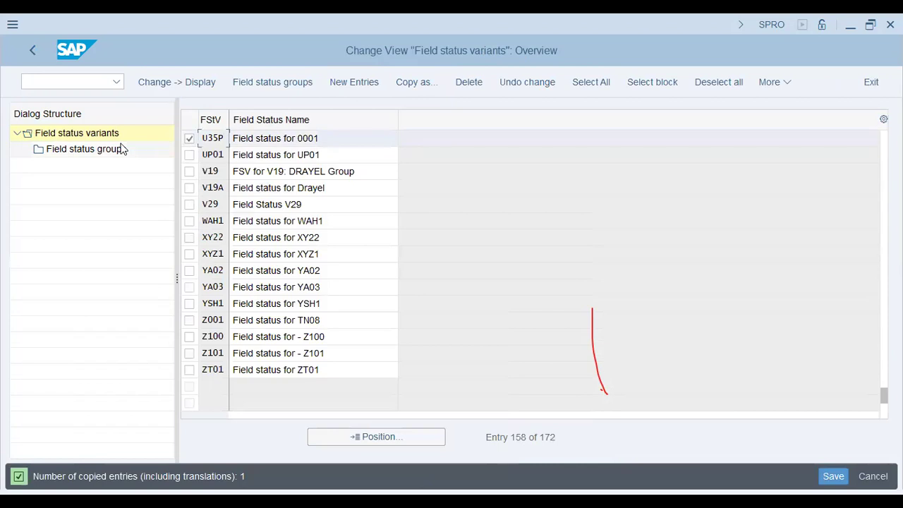
# - Show the field status groups of variant U35P and examine the text of group G001
pyautogui.click(118, 149)
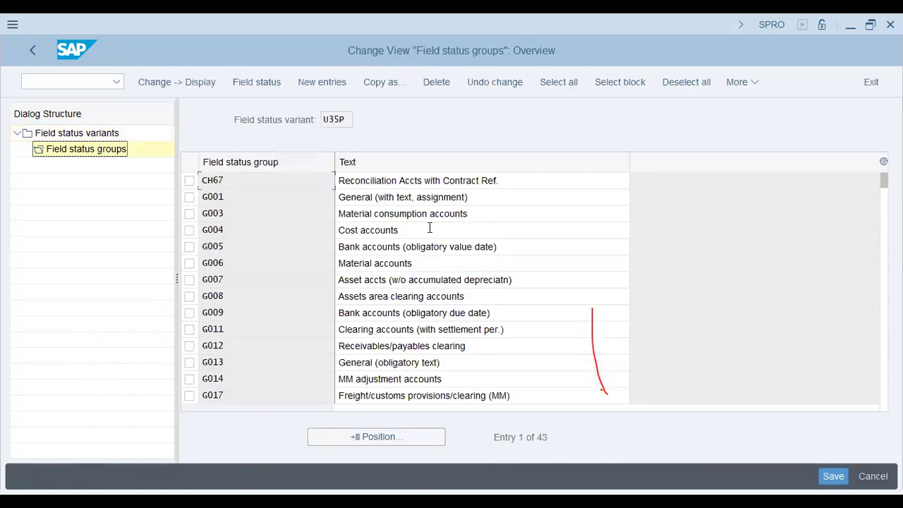
pyautogui.click(484, 197)
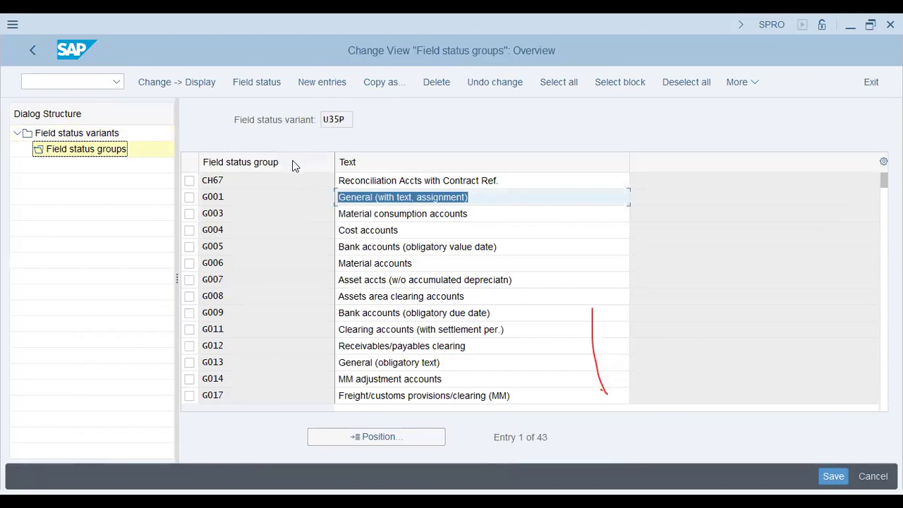
pyautogui.click(479, 199)
pyautogui.hotkey('ctrl', 'a')
# - Leave the field status groups with /n for SAP Easy Access, collapse Organizational Management and expand Accounting
pyautogui.click(79, 85)
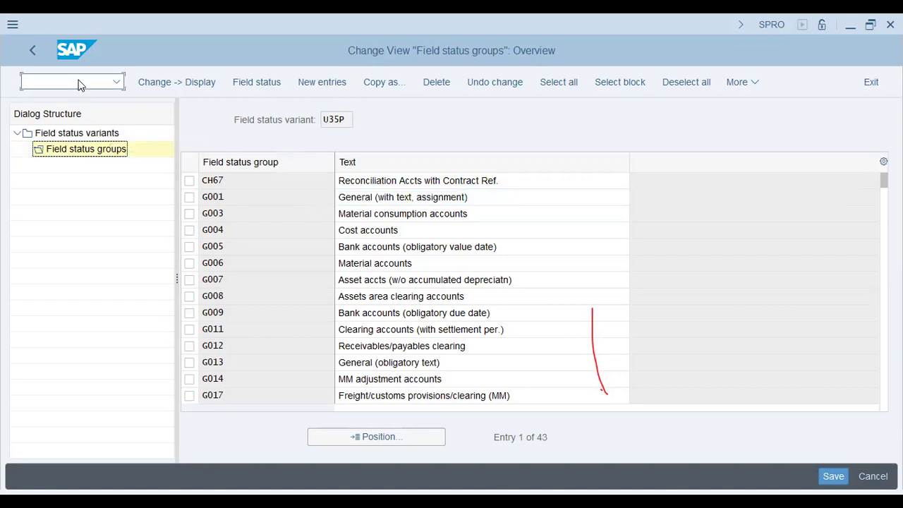
pyautogui.write('/n')
pyautogui.press('Return')
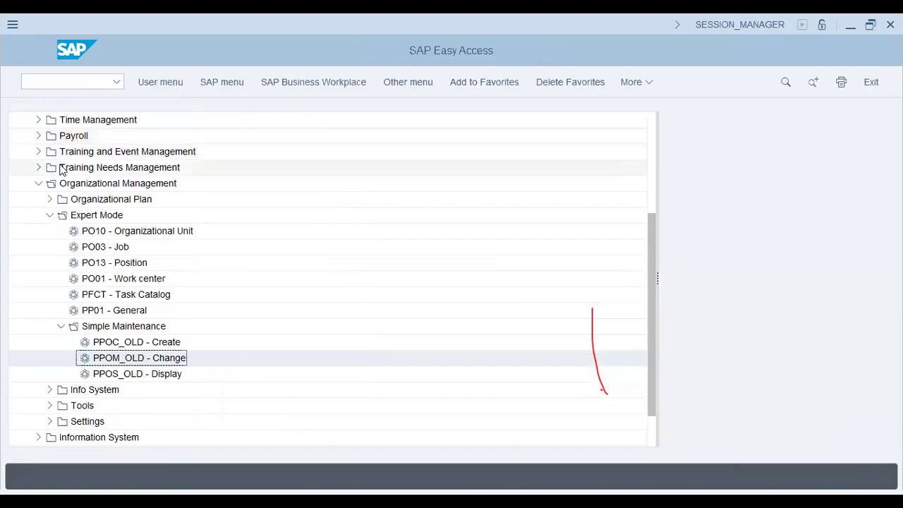
pyautogui.click(38, 184)
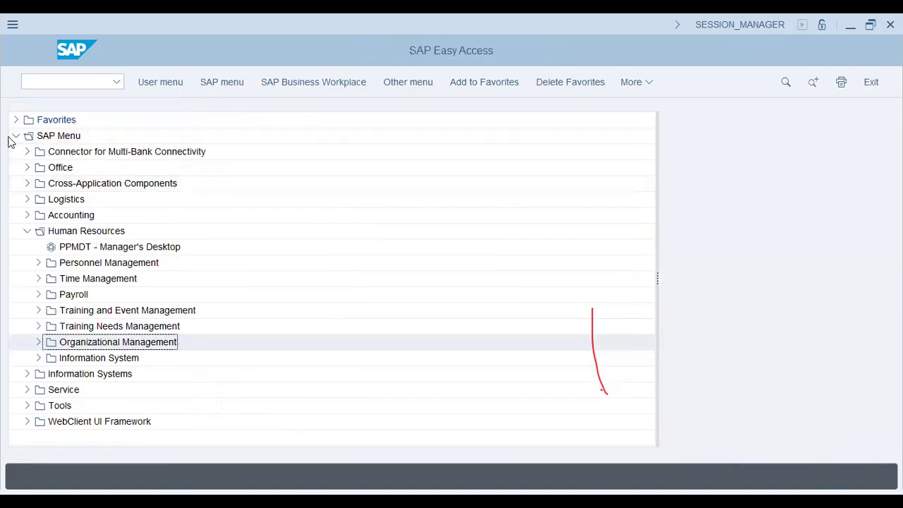
pyautogui.click(26, 215)
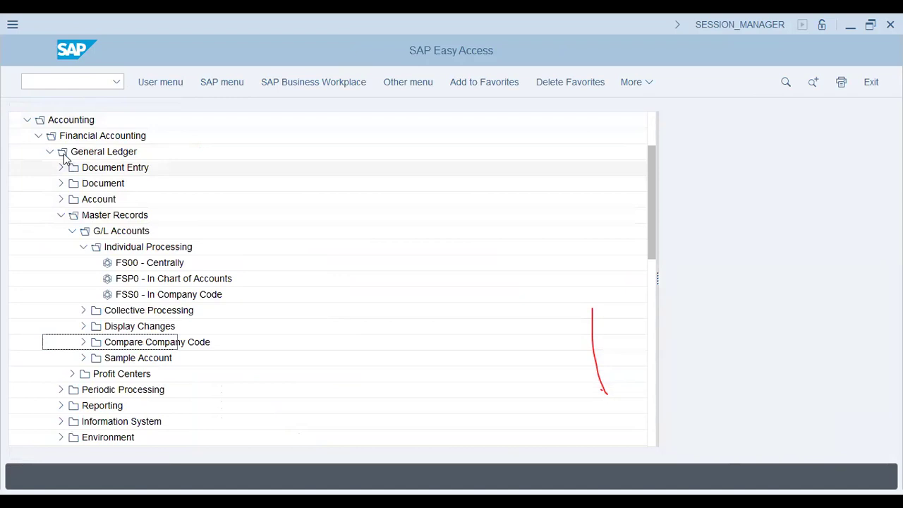
# - Open central G/L account maintenance FS00 from the individual processing of General Ledger master records
pyautogui.click(92, 135)
pyautogui.click(90, 169)
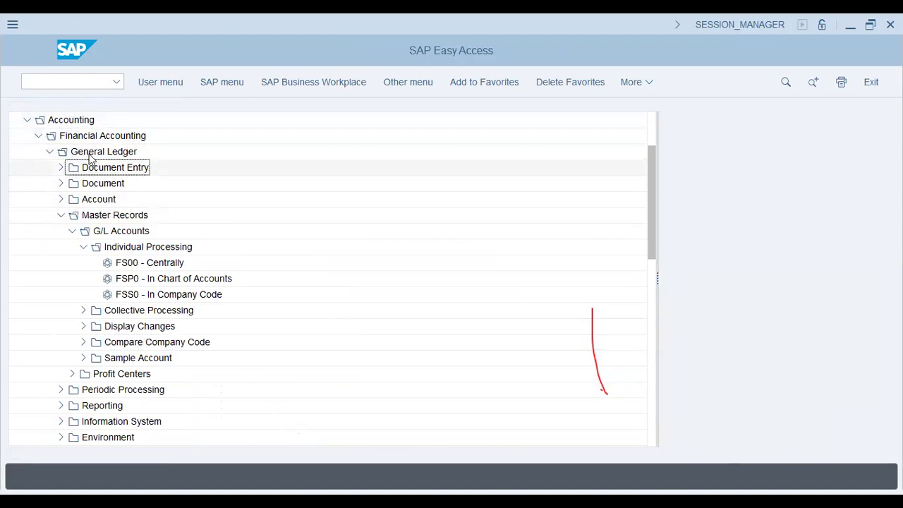
pyautogui.press('Up')
pyautogui.click(106, 215)
pyautogui.click(125, 233)
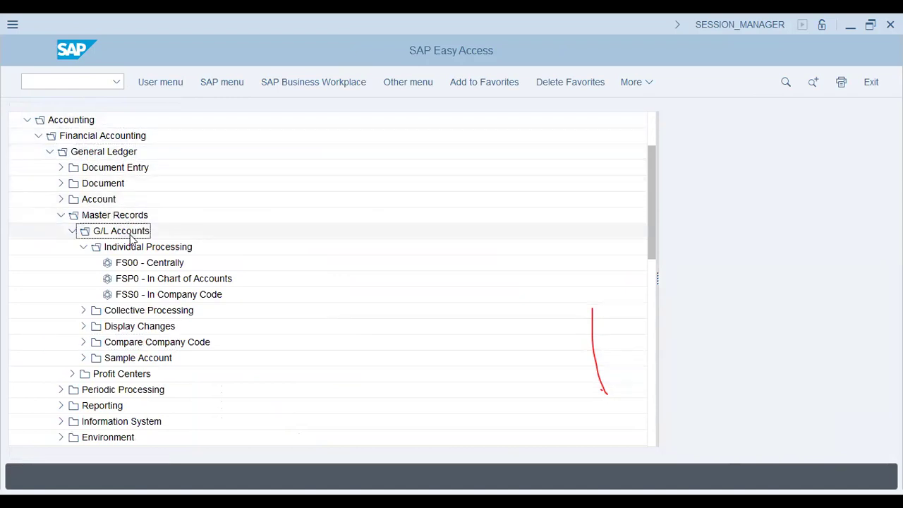
pyautogui.click(164, 245)
pyautogui.click(150, 264)
pyautogui.click(149, 264)
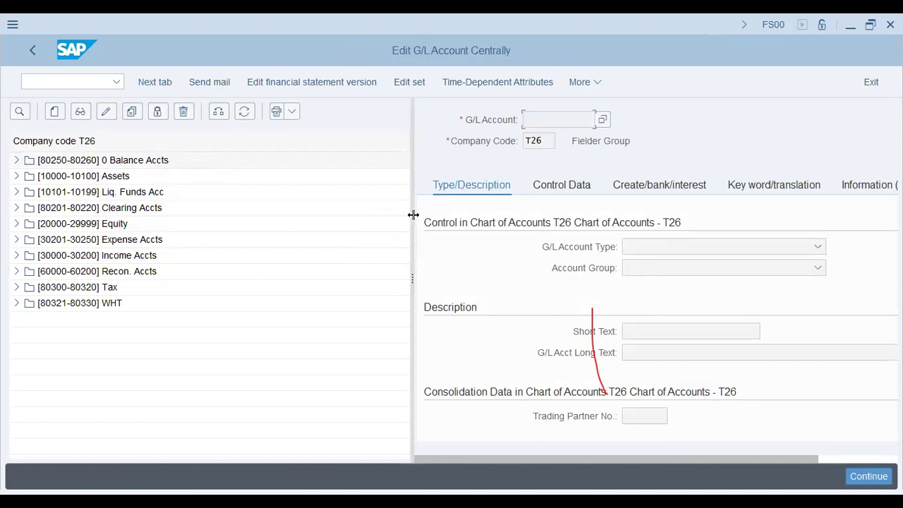
# - Narrow the account tree, expand the Assets group and display the Machinery APC account of company code T26
pyautogui.moveTo(412, 214); pyautogui.dragTo(197, 212)
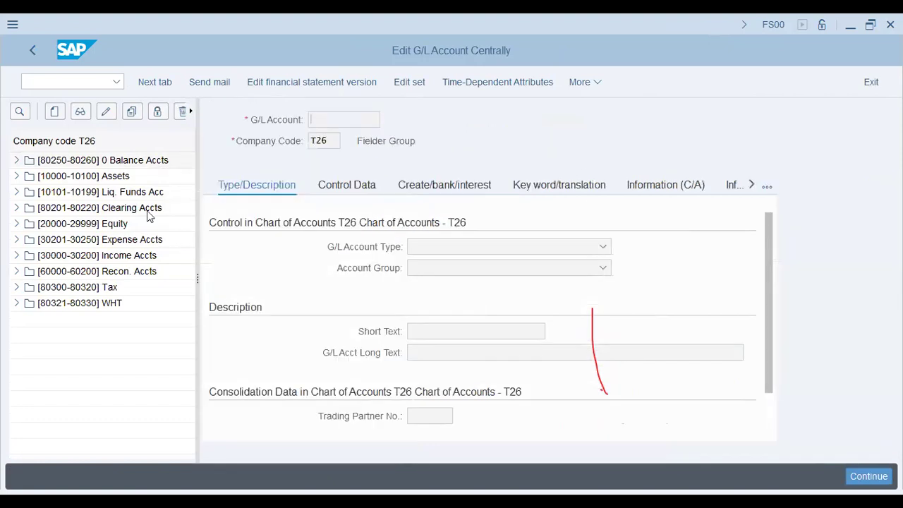
pyautogui.click(17, 177)
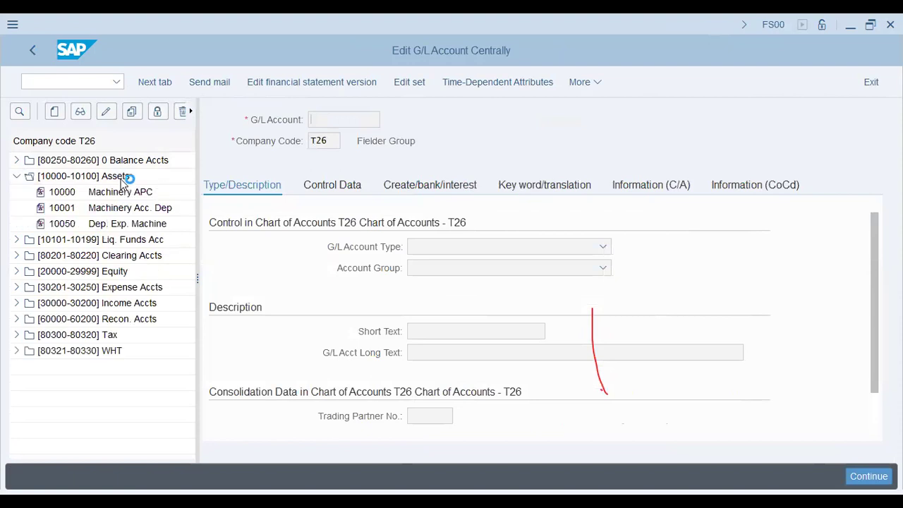
pyautogui.doubleClick(121, 191)
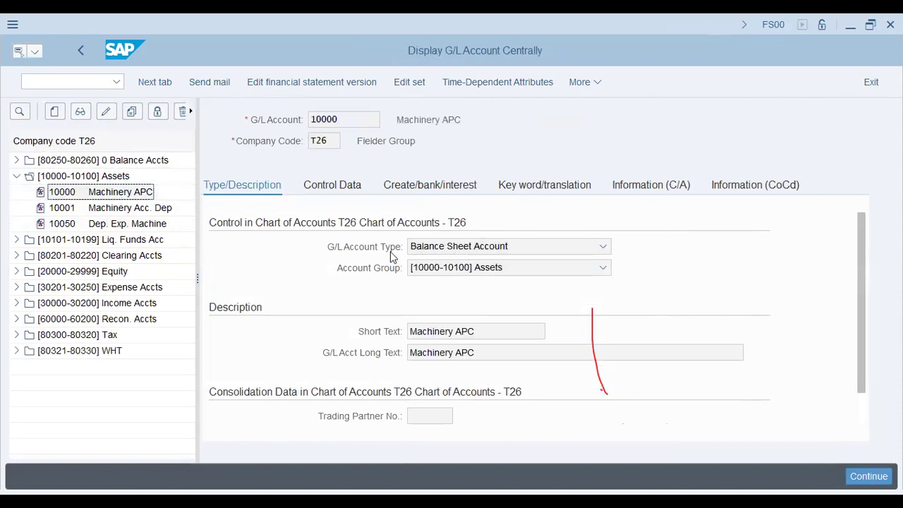
# - Examine the available G/L account types and the long text of the Machinery APC account
pyautogui.click(449, 252)
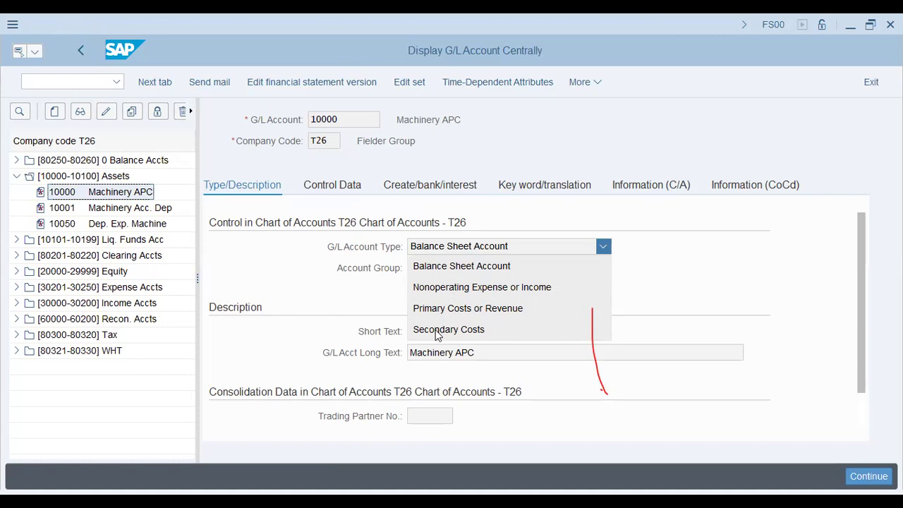
pyautogui.click(385, 276)
pyautogui.moveTo(474, 350); pyautogui.dragTo(369, 352)
# - Examine the control data of the Machinery APC account: currency, tax category and reconciliation account type
pyautogui.click(329, 184)
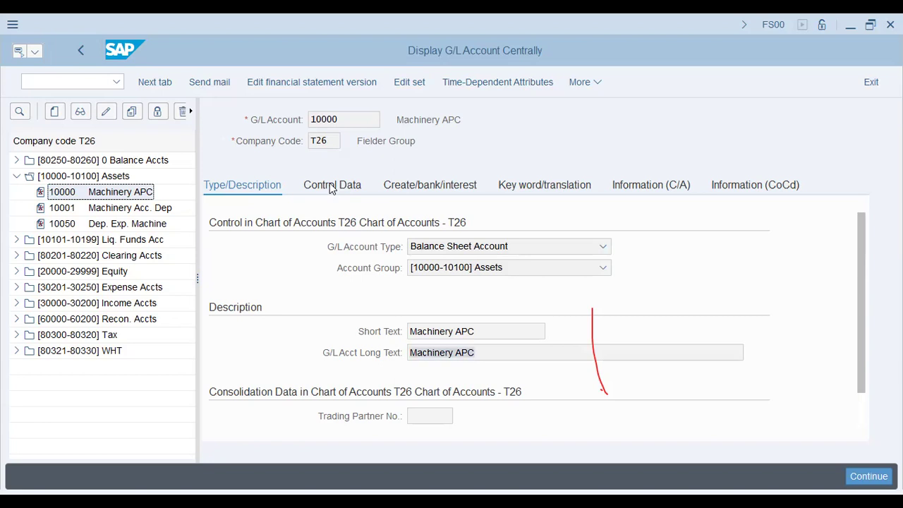
pyautogui.doubleClick(427, 247)
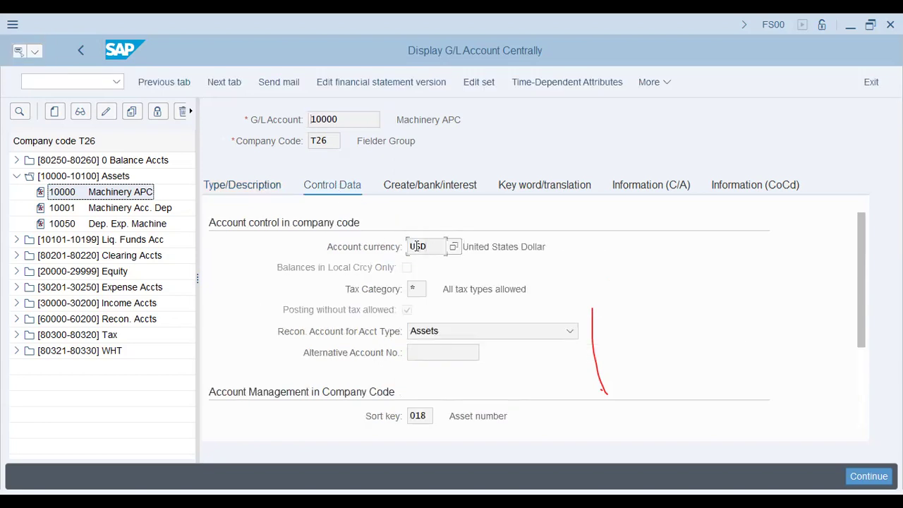
pyautogui.click(415, 290)
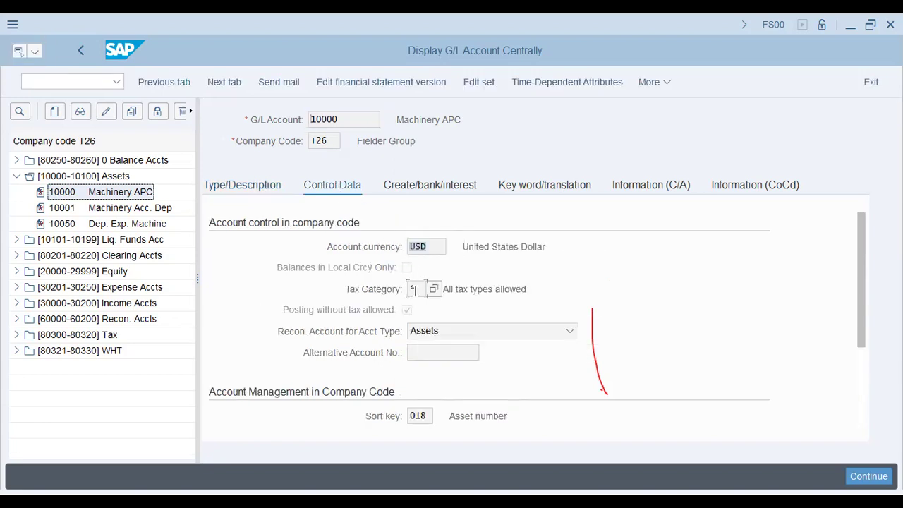
pyautogui.click(420, 334)
pyautogui.press('Escape')
pyautogui.click(355, 304)
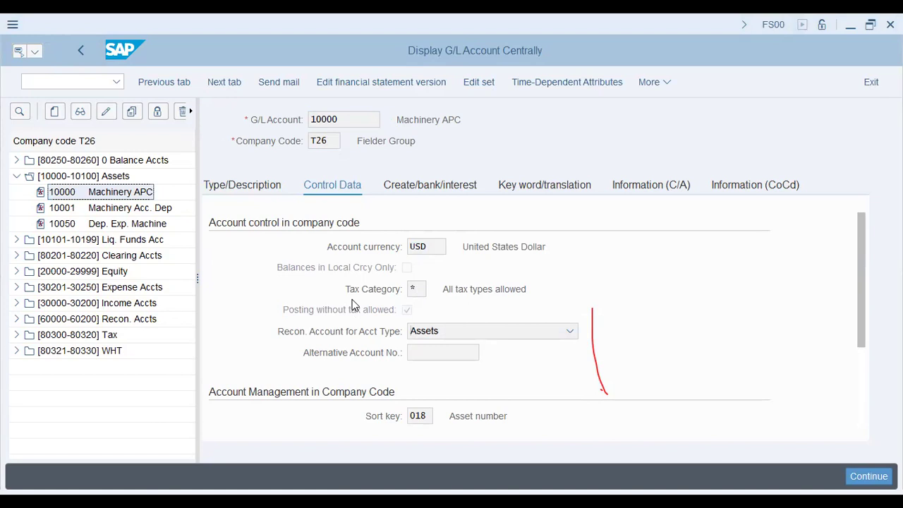
# - Go to the customizing guide with /nspro and open Define Field Status Variants under Financial Accounting Global Settings > Ledgers > Fields
pyautogui.write('/nspro')
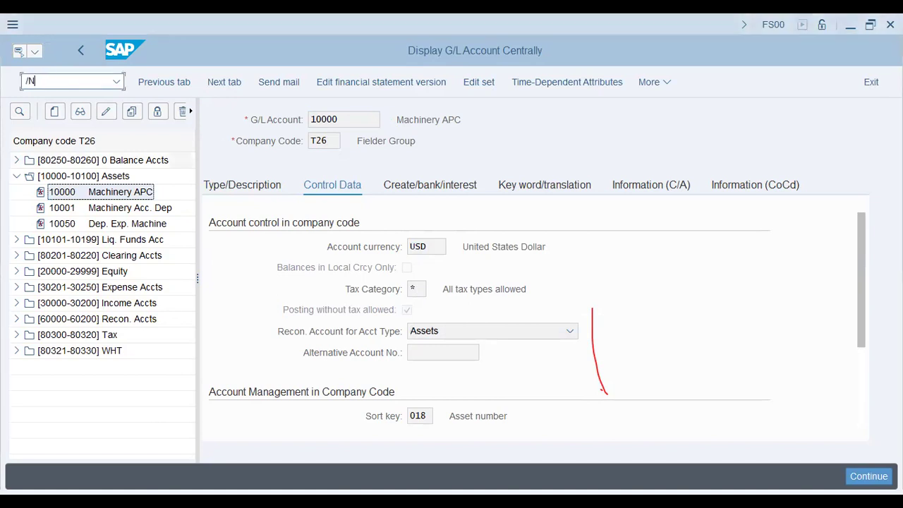
pyautogui.press('Return')
pyautogui.click(185, 88)
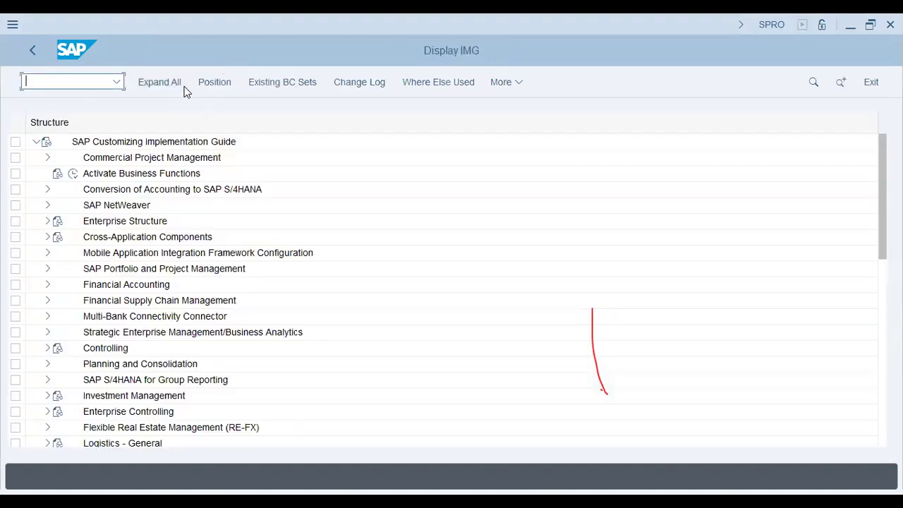
pyautogui.click(47, 286)
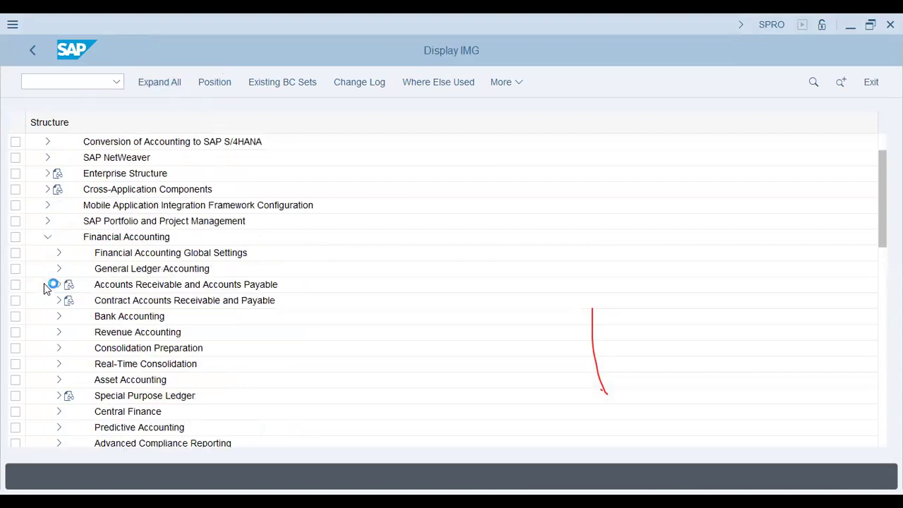
pyautogui.click(56, 254)
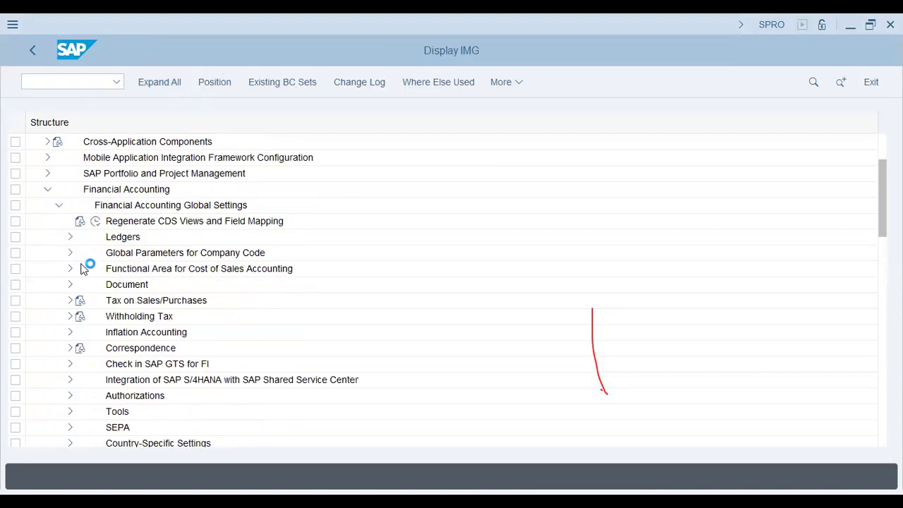
pyautogui.click(70, 238)
pyautogui.click(79, 252)
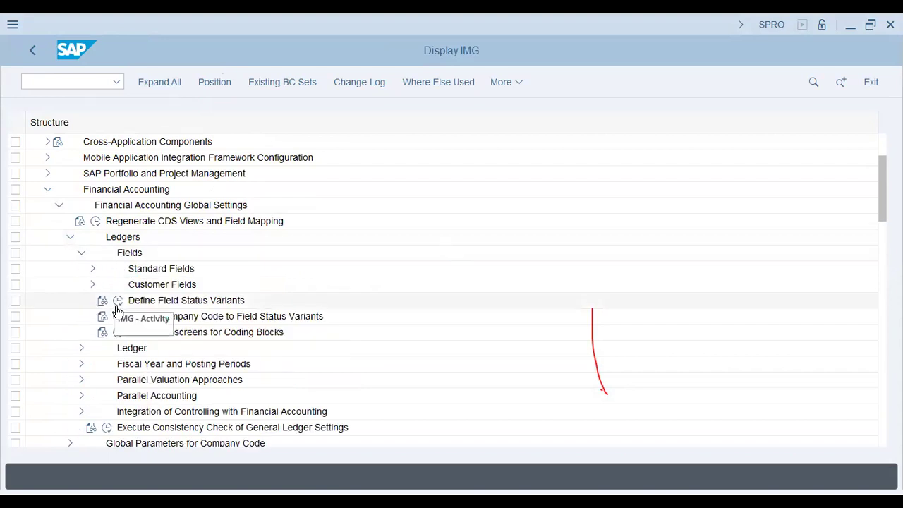
pyautogui.click(120, 301)
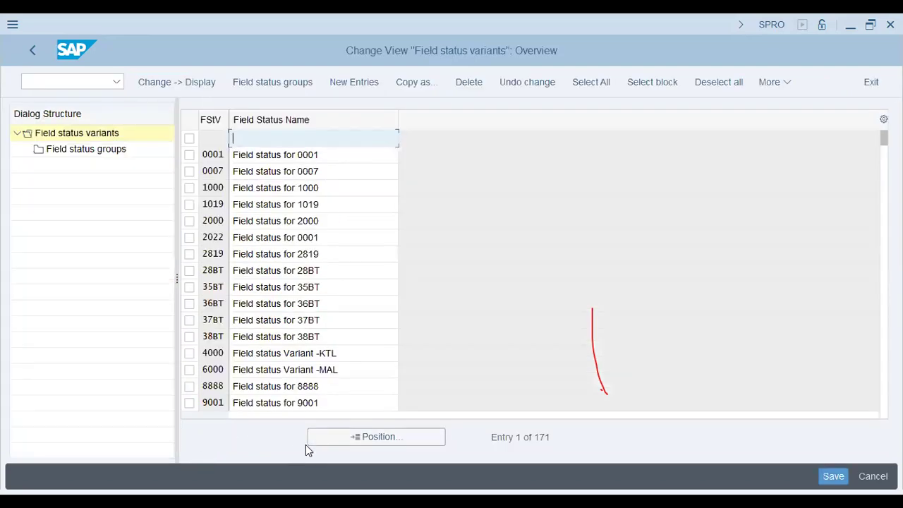
# - Position the field status variant list on entry U35P to check whether it exists
pyautogui.click(326, 441)
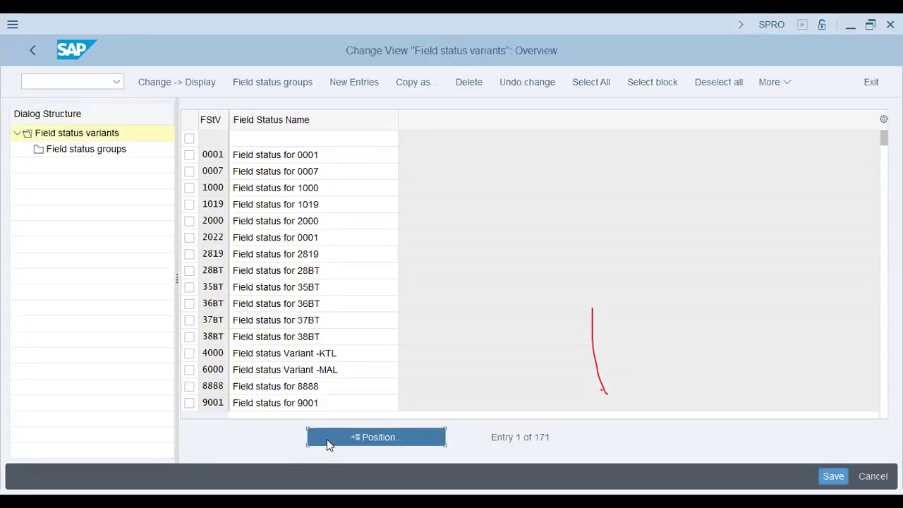
pyautogui.write('U3')
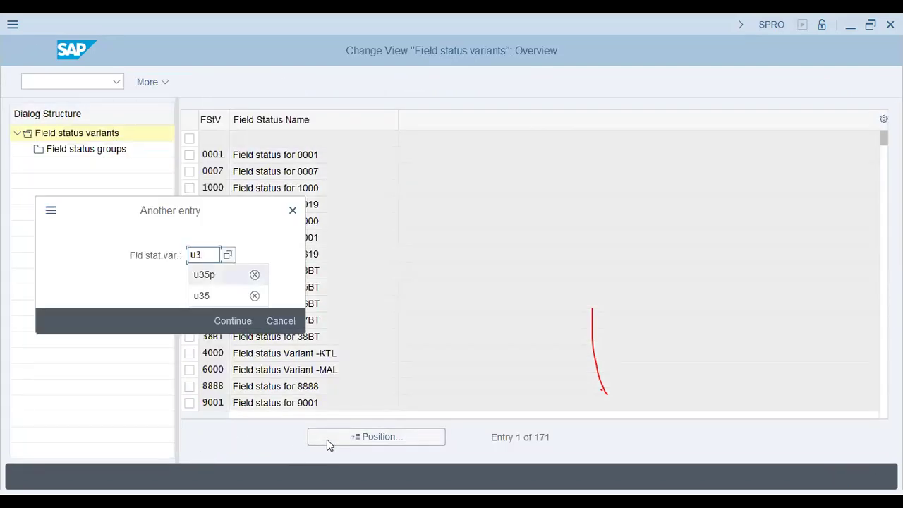
pyautogui.write('5P')
pyautogui.press('Return')
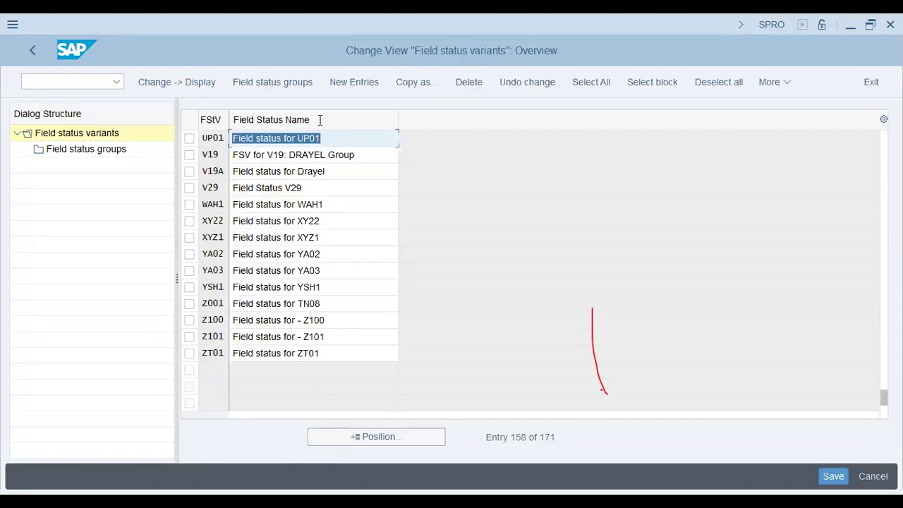
pyautogui.click(337, 84)
pyautogui.write('U35P')
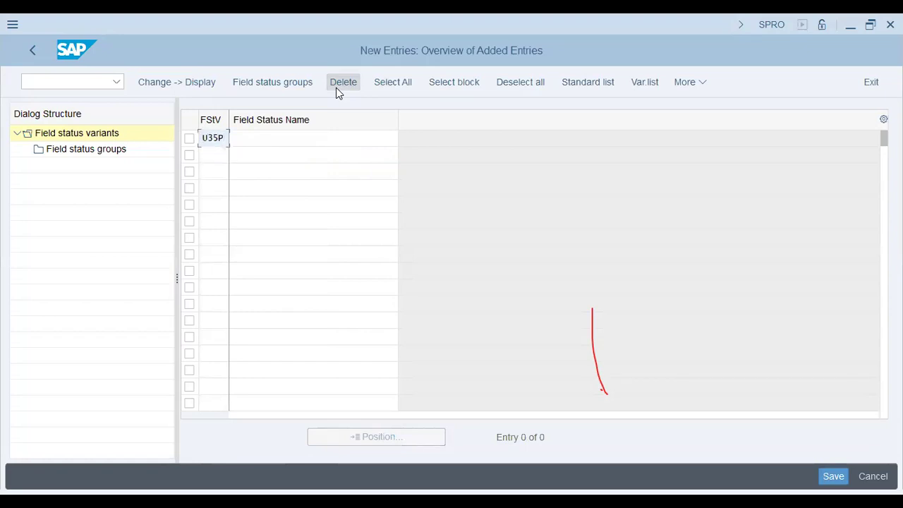
pyautogui.press('Tab')
pyautogui.click(343, 83)
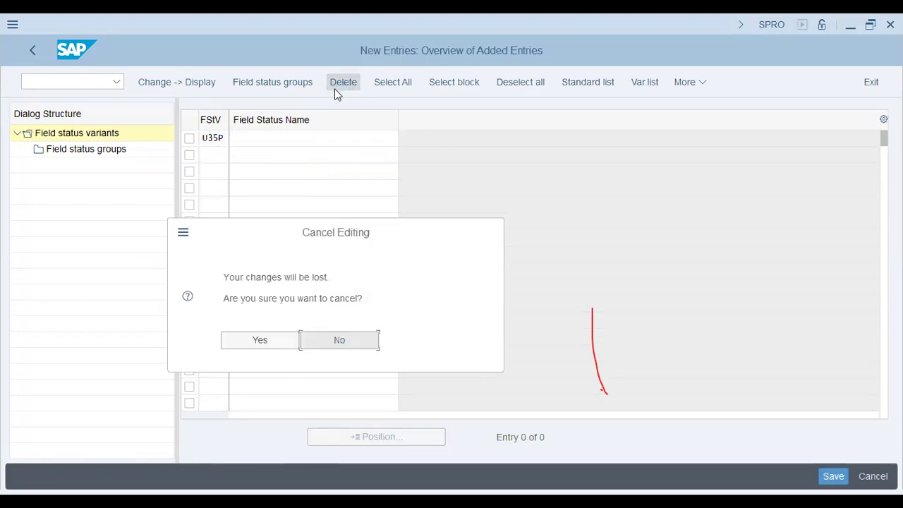
pyautogui.click(260, 340)
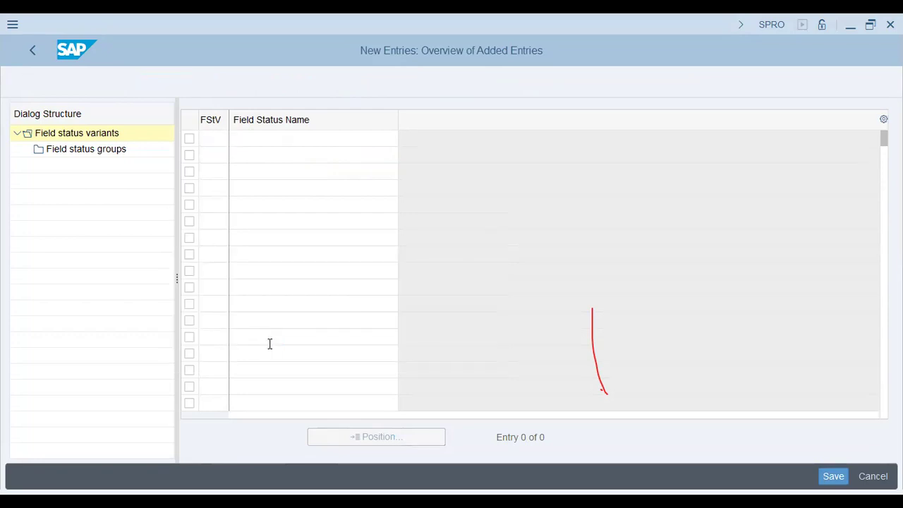
# - Start a copy of field status variant 0001 with the key U35P and the name "U35P - Field Status Grp"
pyautogui.click(189, 154)
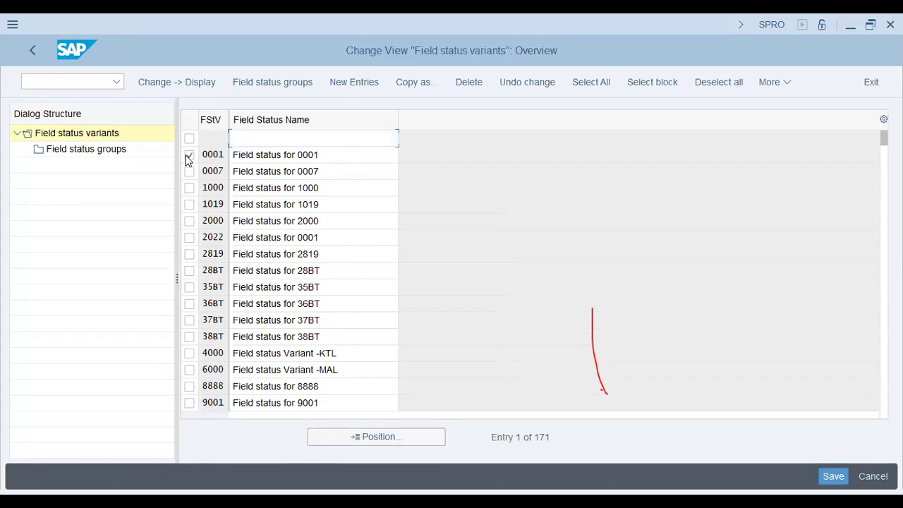
pyautogui.click(417, 83)
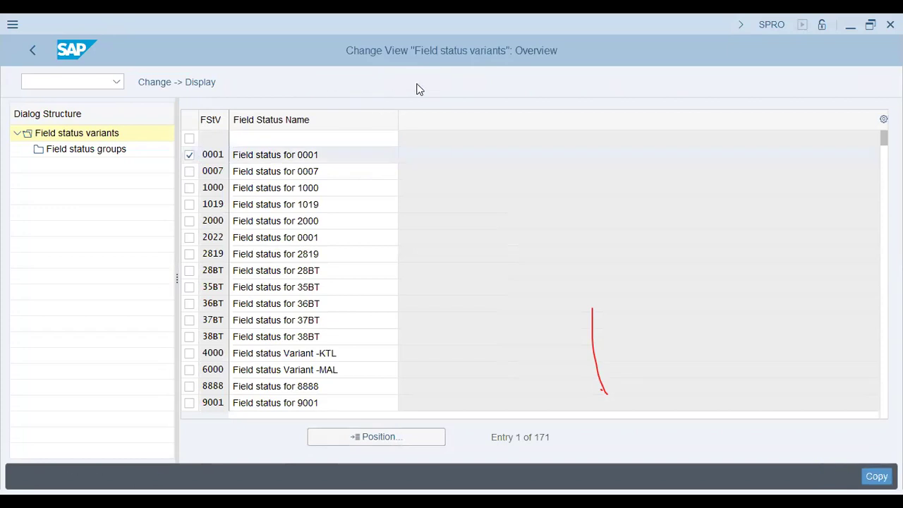
pyautogui.write('U35P')
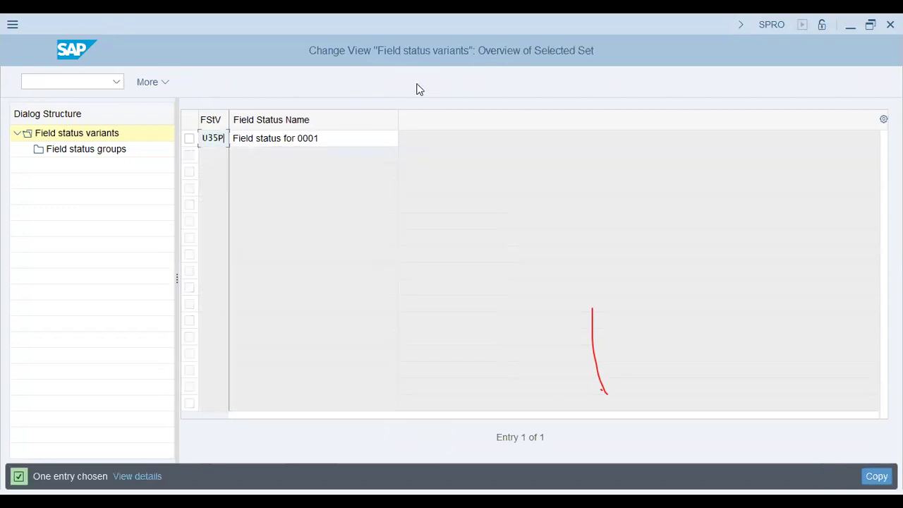
pyautogui.press('Tab')
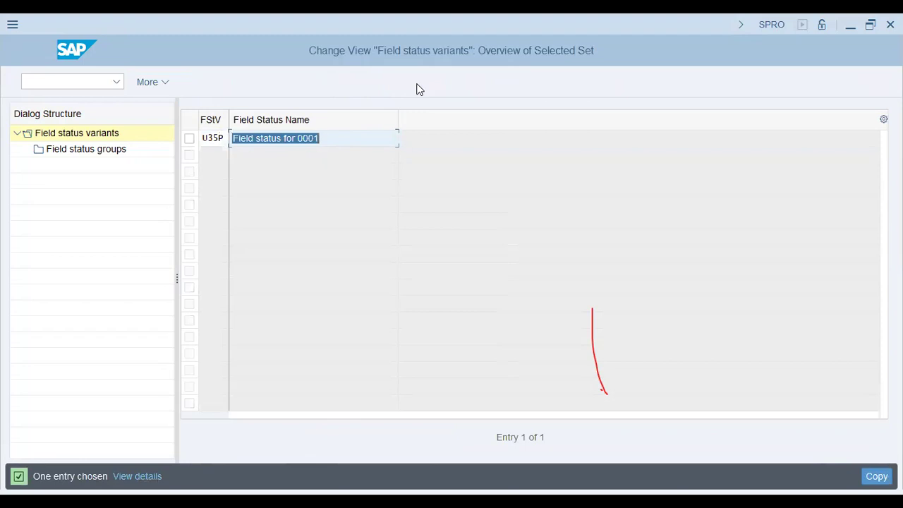
pyautogui.press('BackSpace')
pyautogui.write('Fi')
pyautogui.press('BackSpace')
pyautogui.press('BackSpace')
pyautogui.write('u35p')
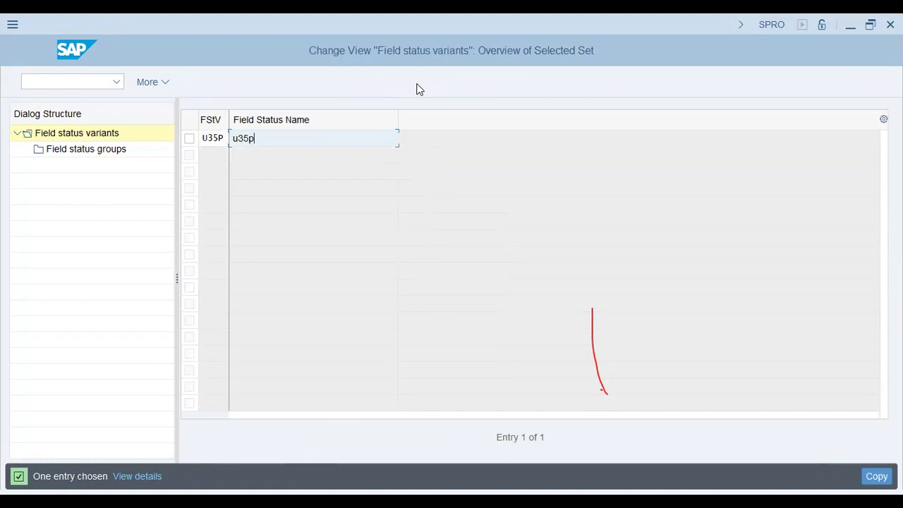
pyautogui.press('BackSpace')
pyautogui.press('BackSpace')
pyautogui.press('BackSpace')
pyautogui.press('BackSpace')
pyautogui.write('U35P - Field Status Grp')
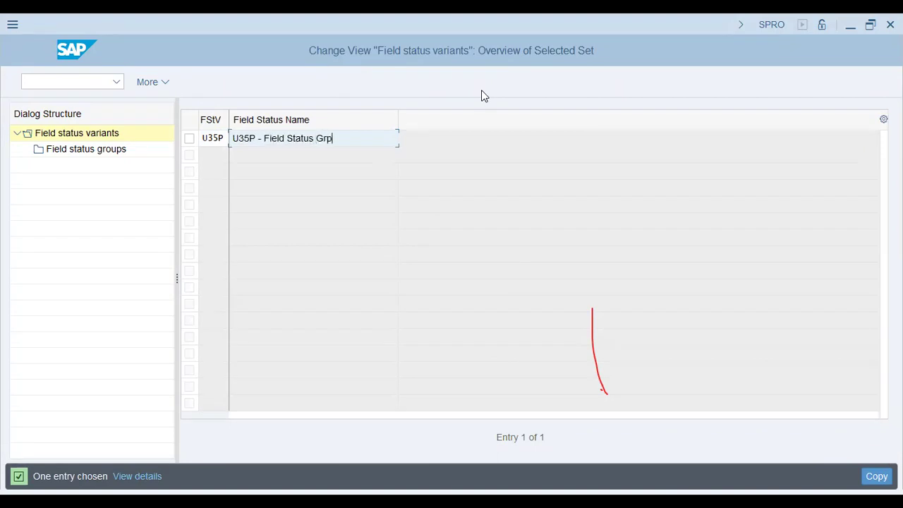
# - Copy the U35P variant with all dependent entries and save it to the proposed customizing request
pyautogui.press('Return')
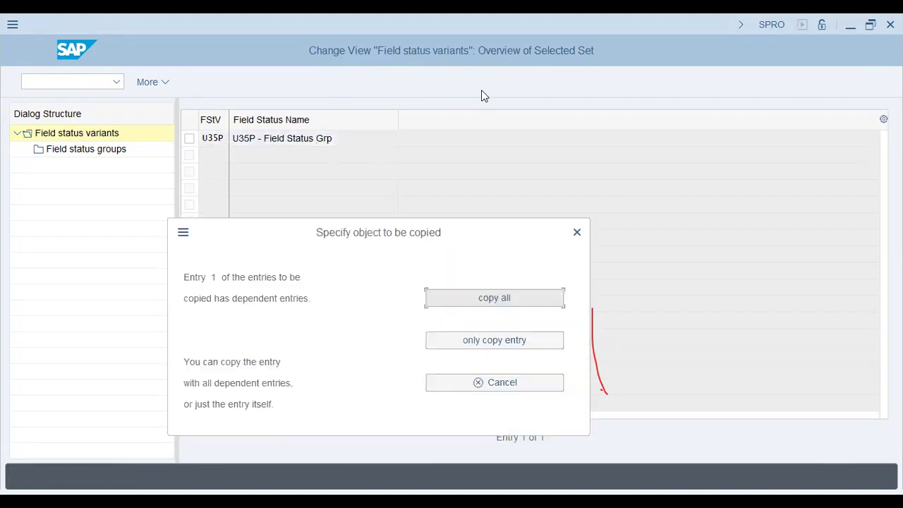
pyautogui.click(532, 300)
pyautogui.press('Return')
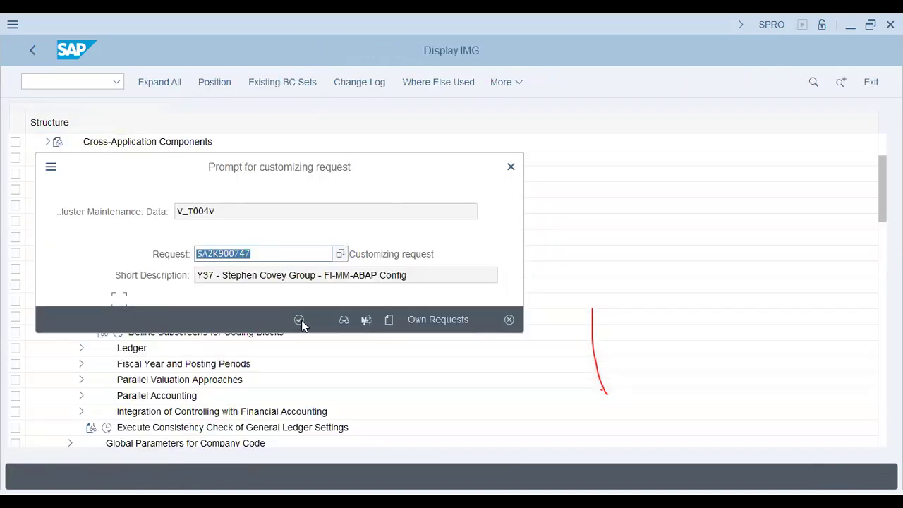
pyautogui.click(299, 321)
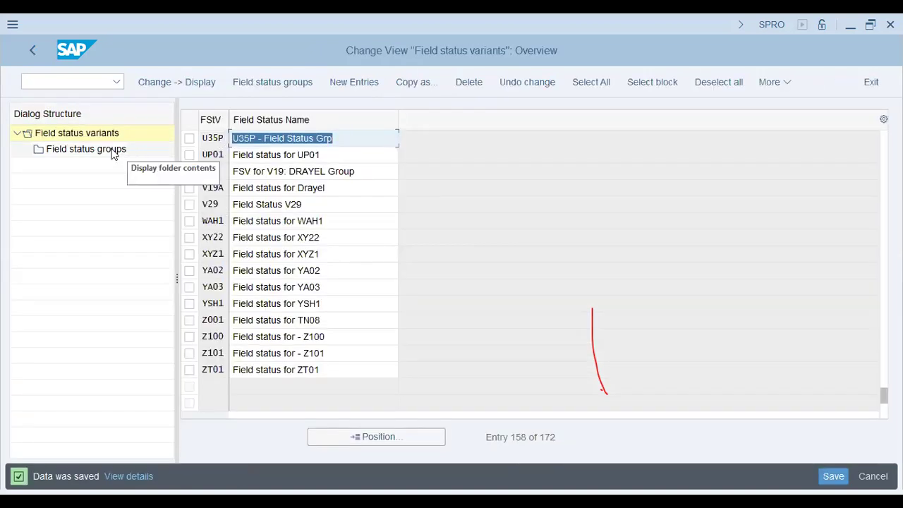
# - Open group G001 of field status variant U35P and examine the assignment number and text settings in its general data
pyautogui.click(115, 152)
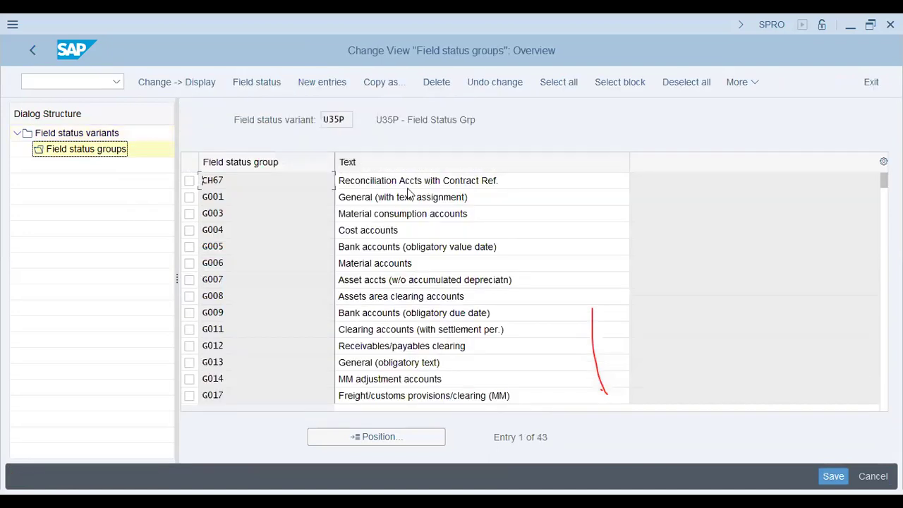
pyautogui.doubleClick(221, 197)
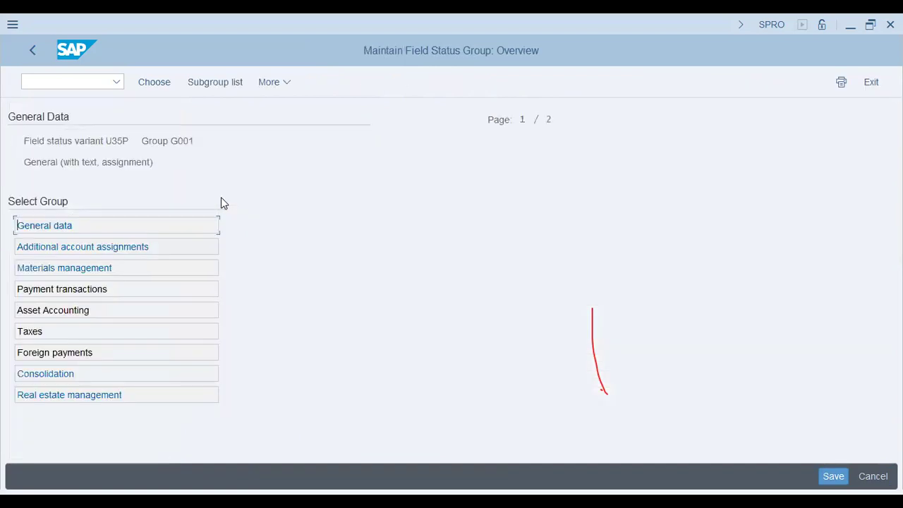
pyautogui.click(63, 225)
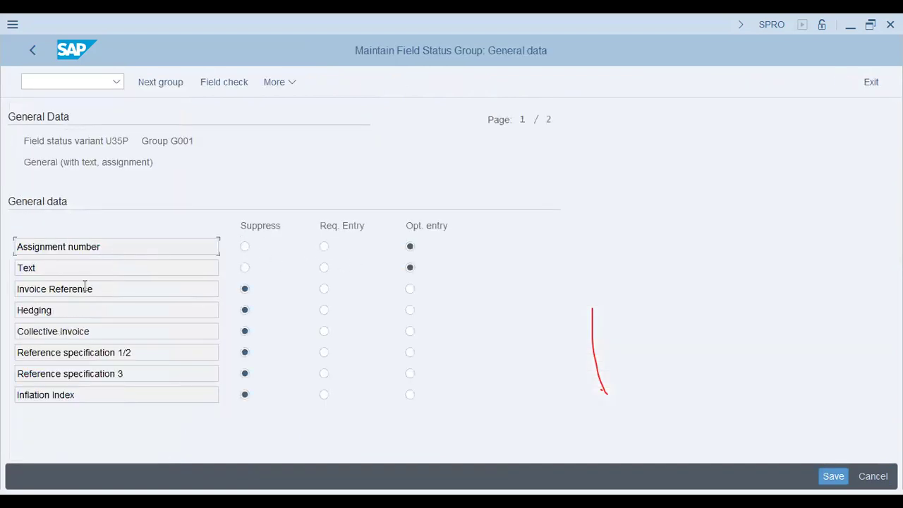
pyautogui.moveTo(99, 247); pyautogui.dragTo(3, 267)
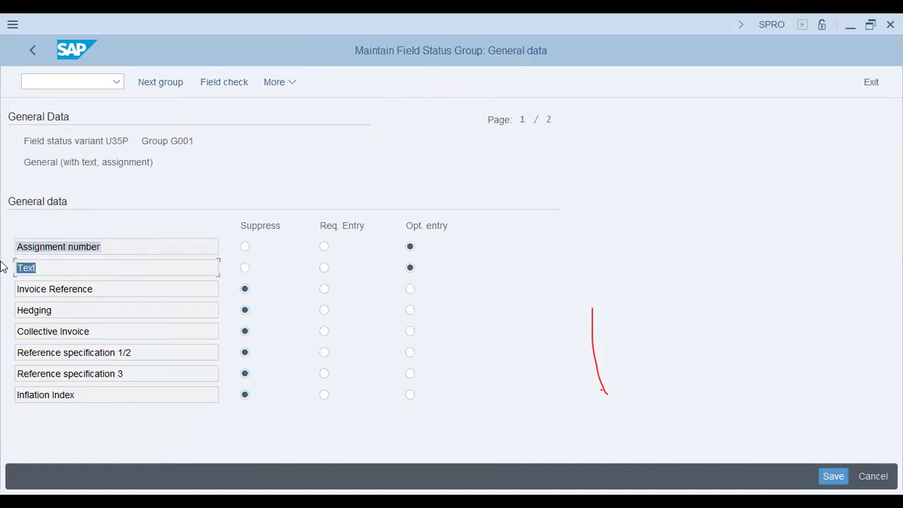
# - Open FB03 in a new session with /ofb03, list the documents of company code T26 and display line item 1 of document 100000002
pyautogui.click(70, 84)
pyautogui.write('/ofb03')
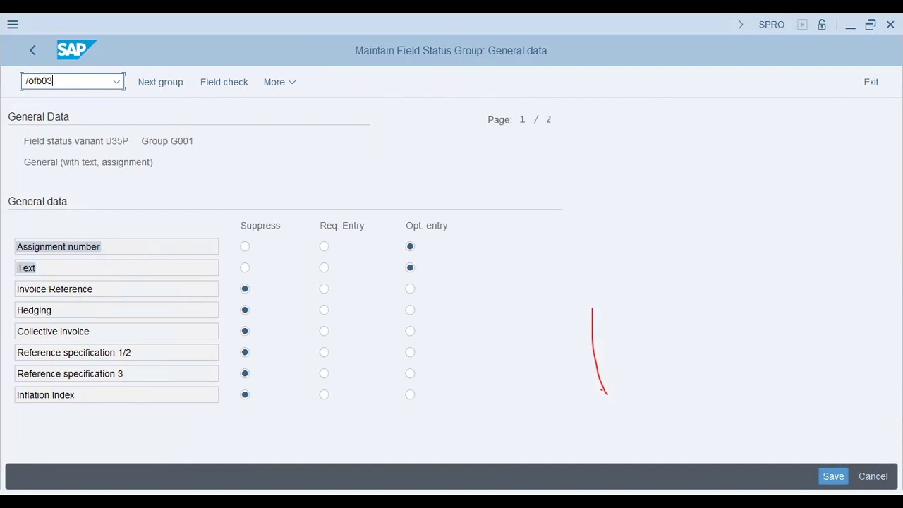
pyautogui.press('Return')
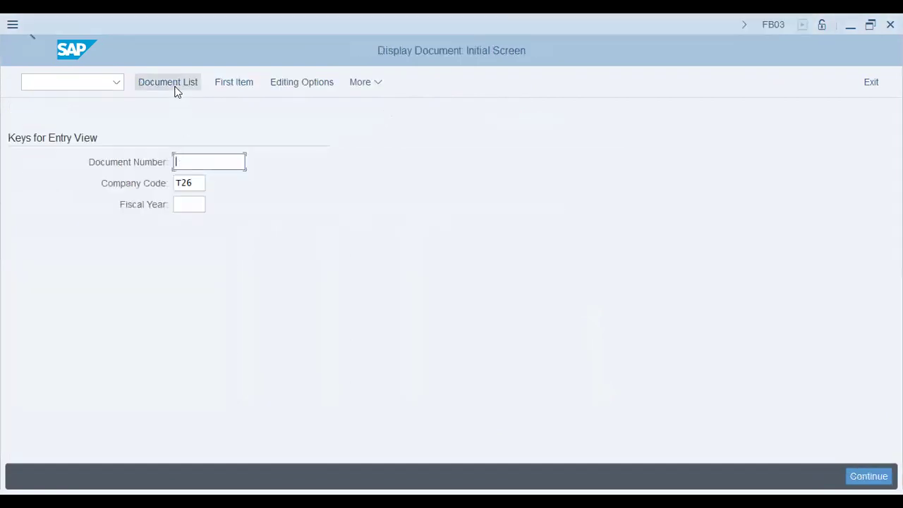
pyautogui.click(175, 87)
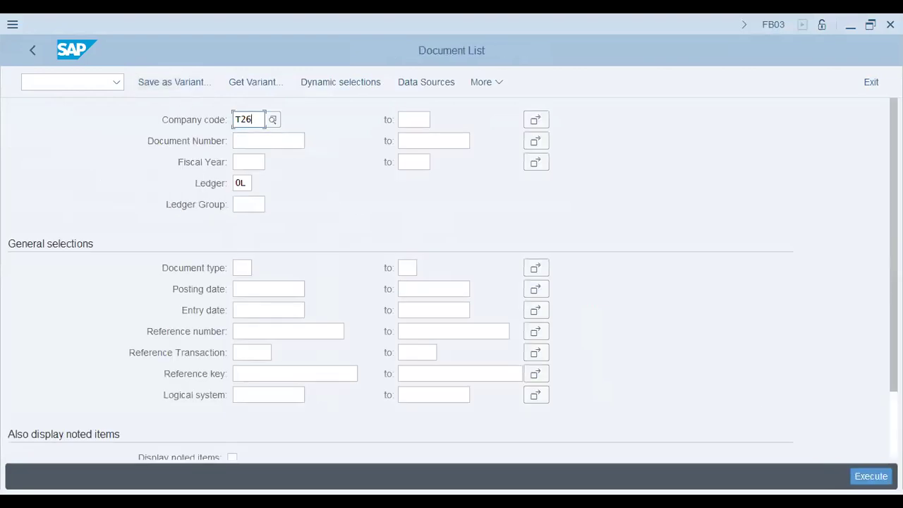
pyautogui.press('Return')
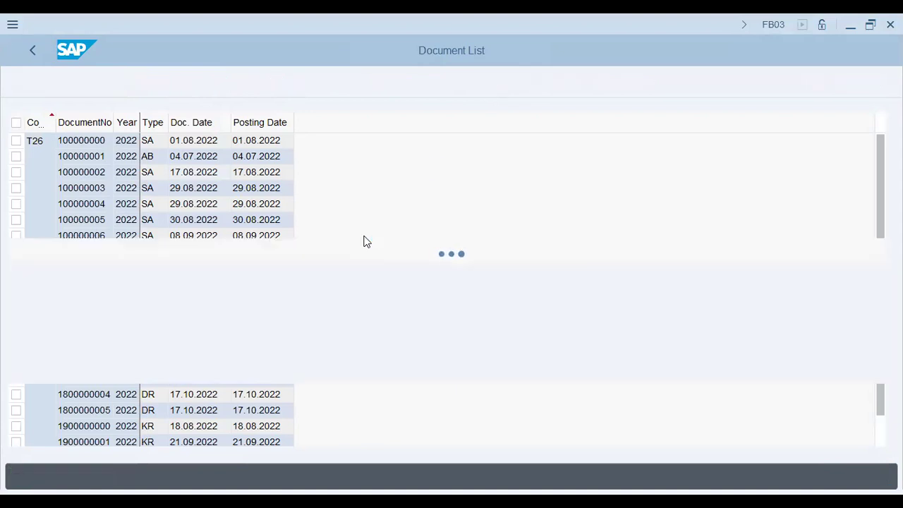
pyautogui.doubleClick(163, 295)
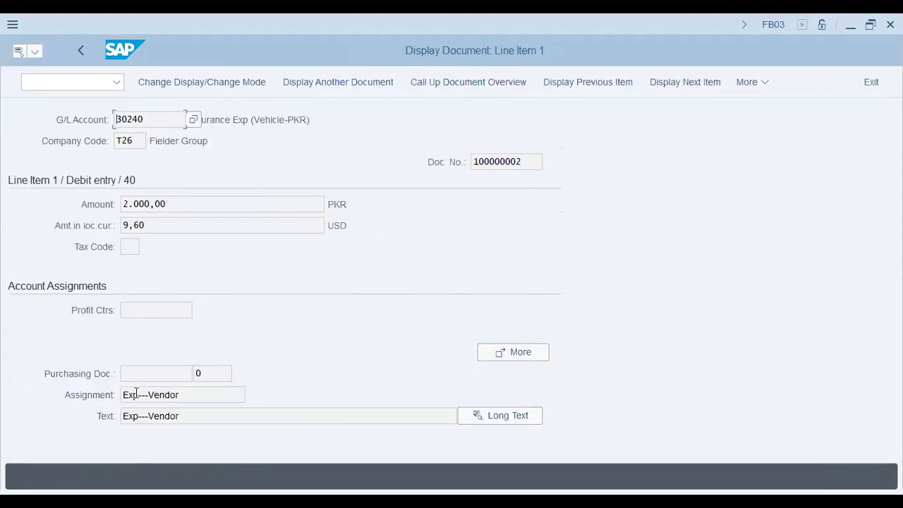
# - Compare the Assignment and Text fields of line item 1 with the general data settings of field status group G001
pyautogui.moveTo(181, 394); pyautogui.dragTo(88, 390)
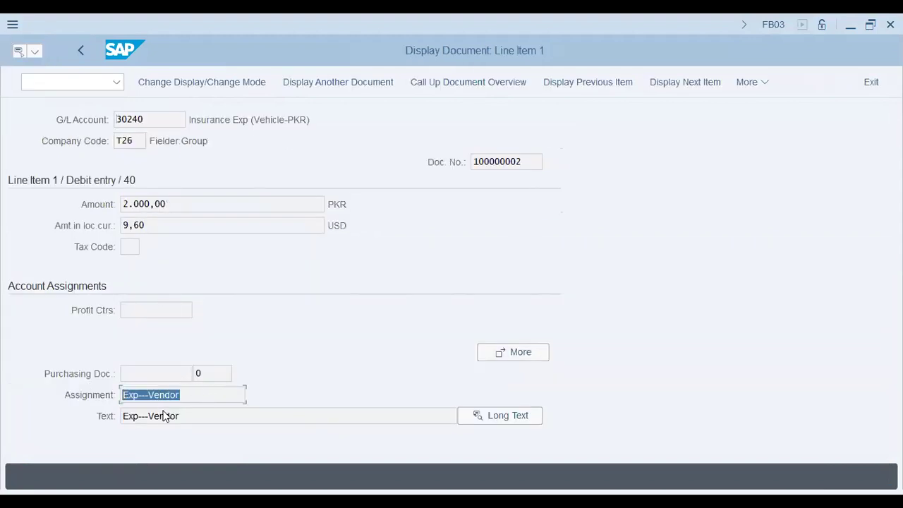
pyautogui.moveTo(182, 416); pyautogui.dragTo(2, 414)
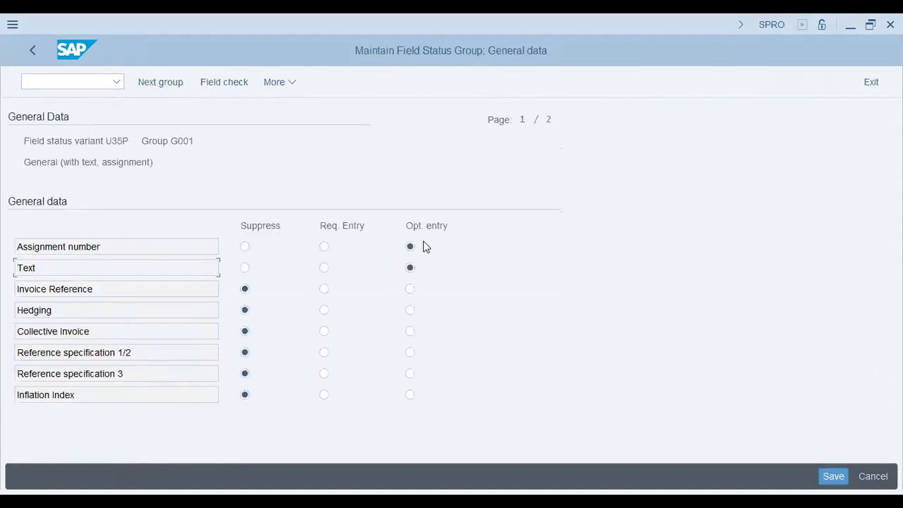
pyautogui.moveTo(100, 246); pyautogui.dragTo(6, 250)
pyautogui.moveTo(79, 270); pyautogui.dragTo(6, 277)
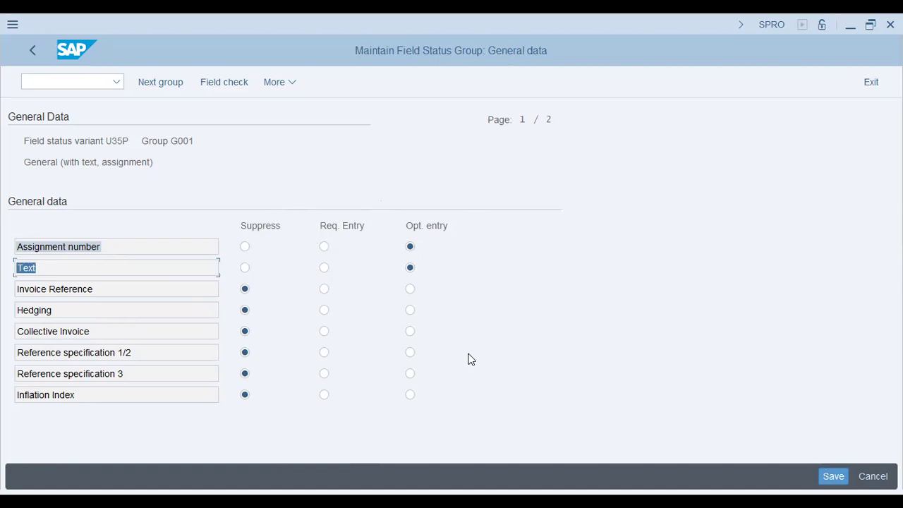
pyautogui.click(376, 231)
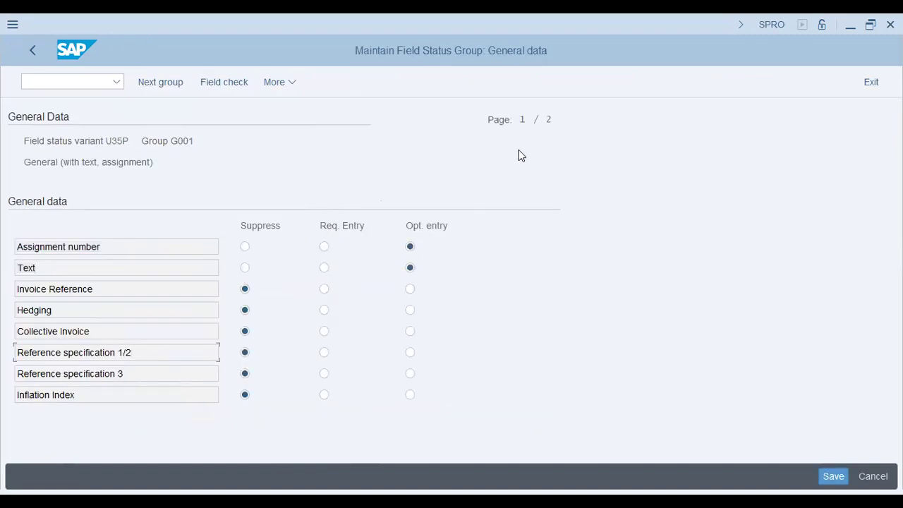
pyautogui.scroll(-2, 519, 150)
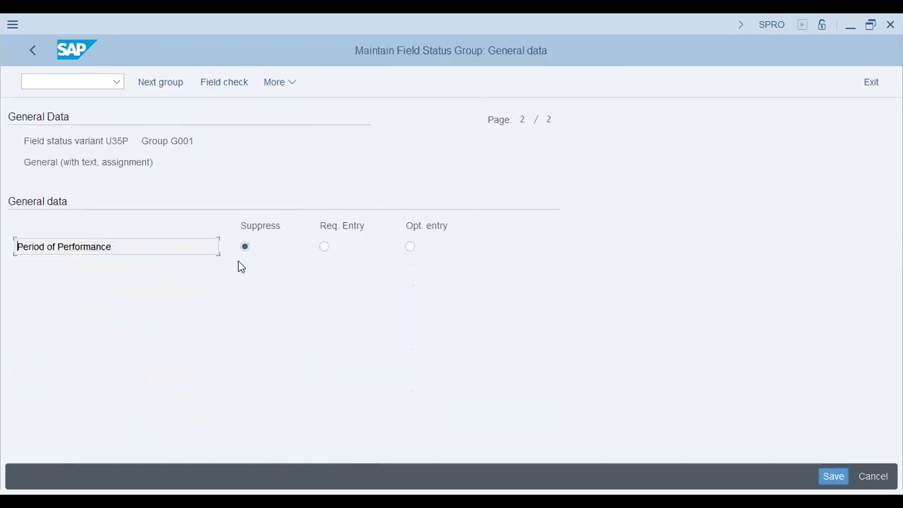
# - Check the Purchasing Doc. field of line item 1 against the materials management area of group G001 and leave the document
pyautogui.click(30, 51)
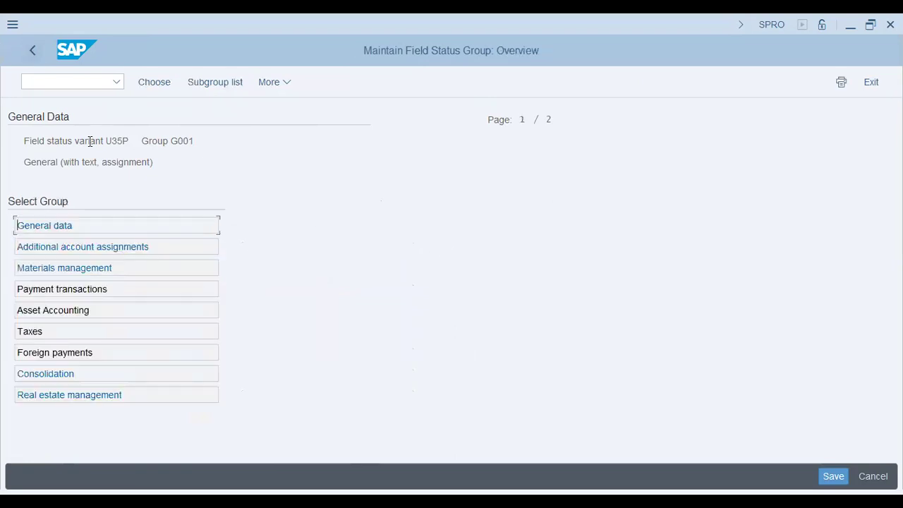
pyautogui.click(117, 272)
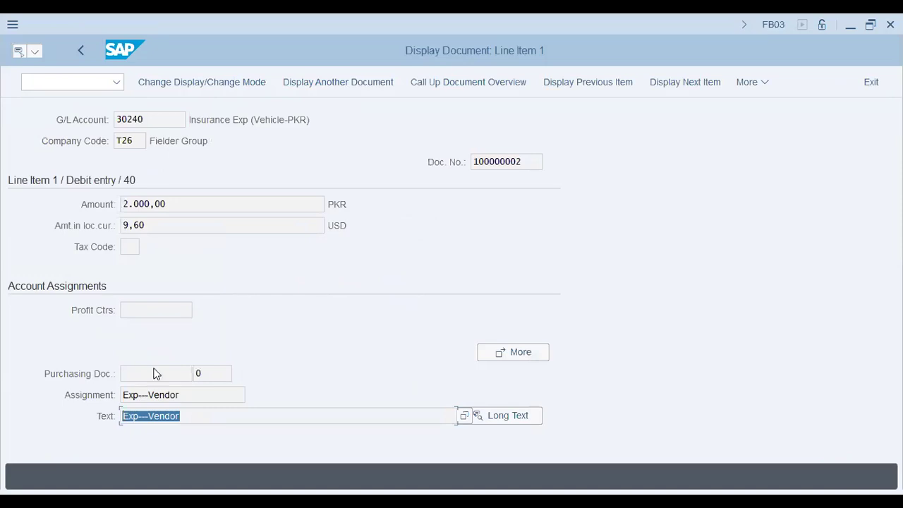
pyautogui.click(154, 370)
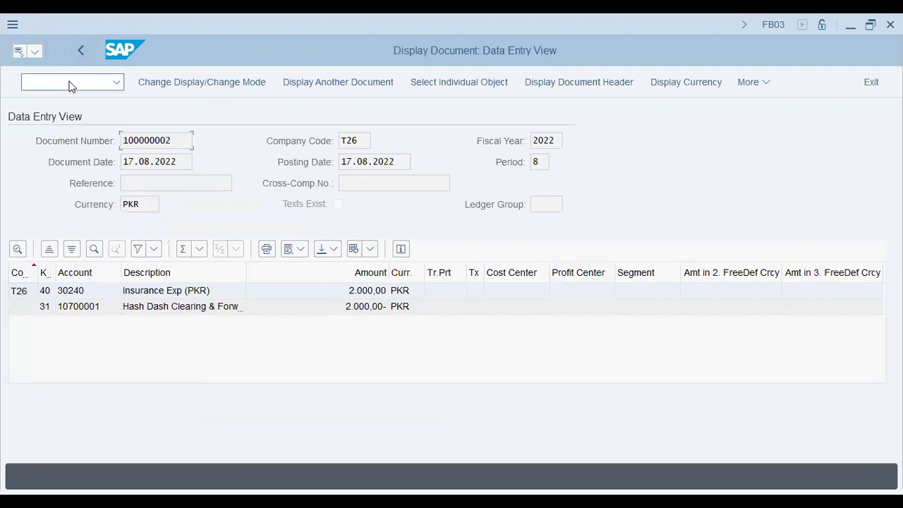
pyautogui.click(80, 50)
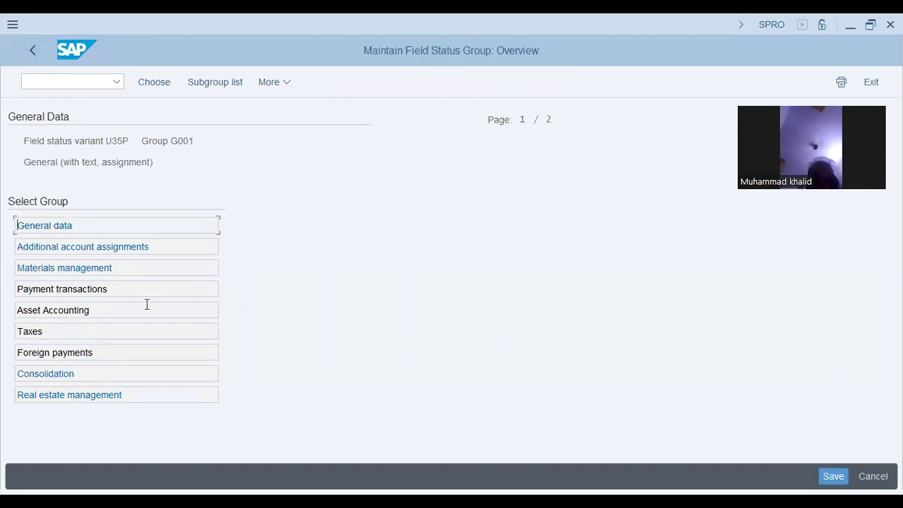
# - Open the additional account assignments of group G004 in variant U35P and make Profit Center an optional entry
pyautogui.click(35, 52)
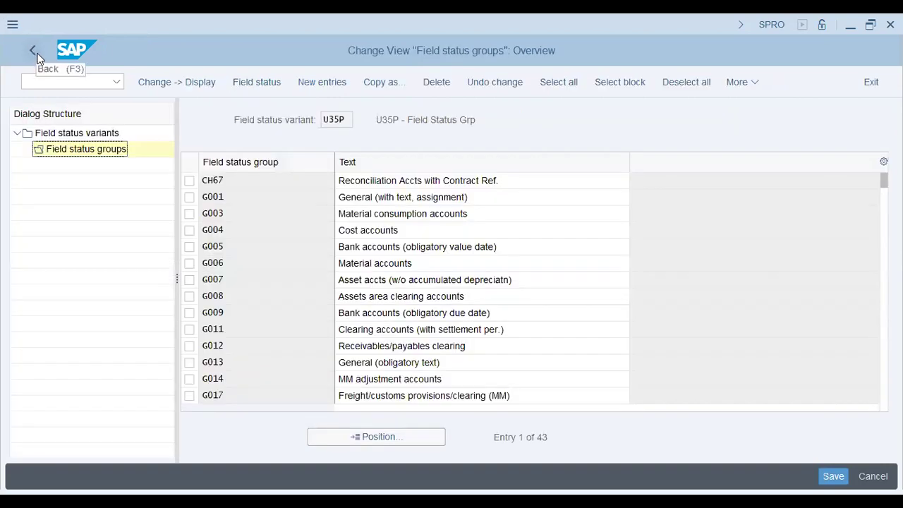
pyautogui.doubleClick(425, 230)
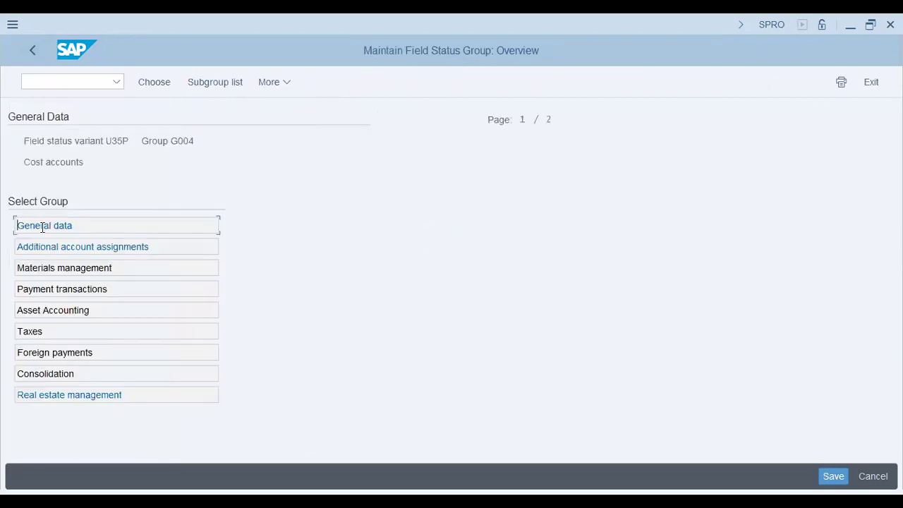
pyautogui.click(162, 247)
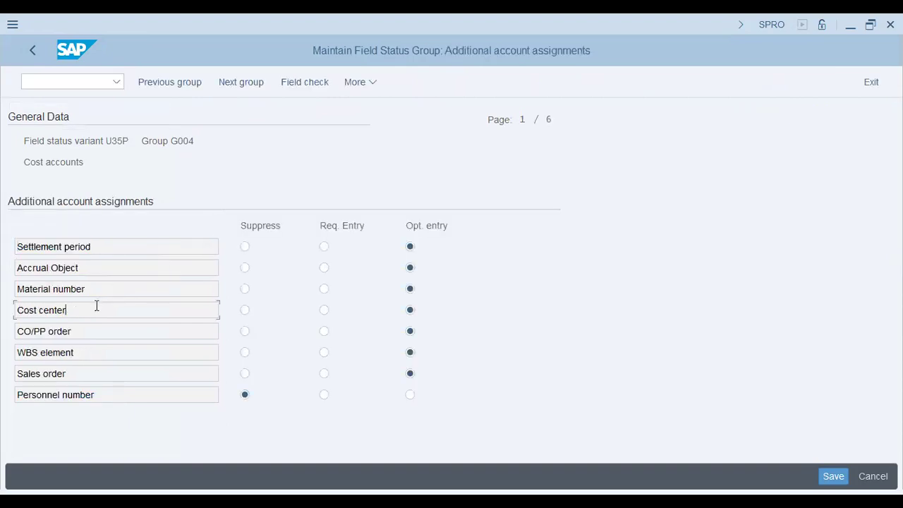
pyautogui.click(94, 351)
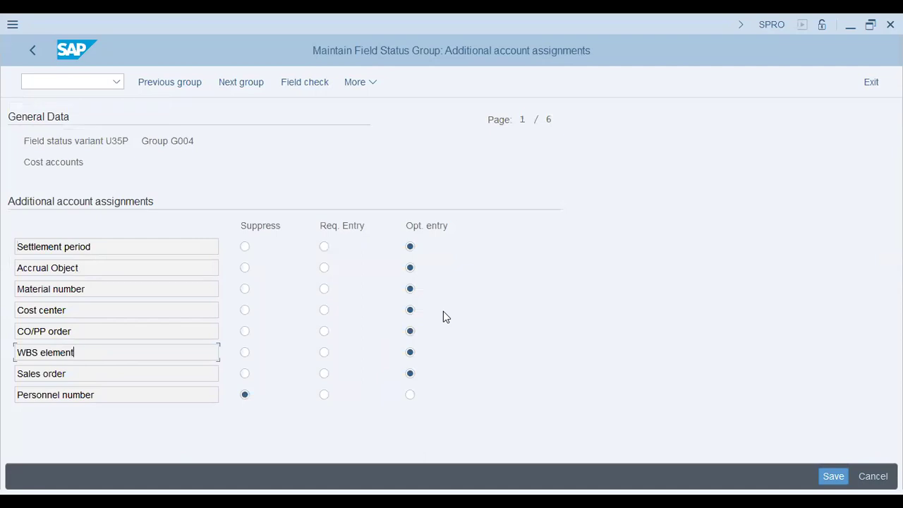
pyautogui.press('pagedown')
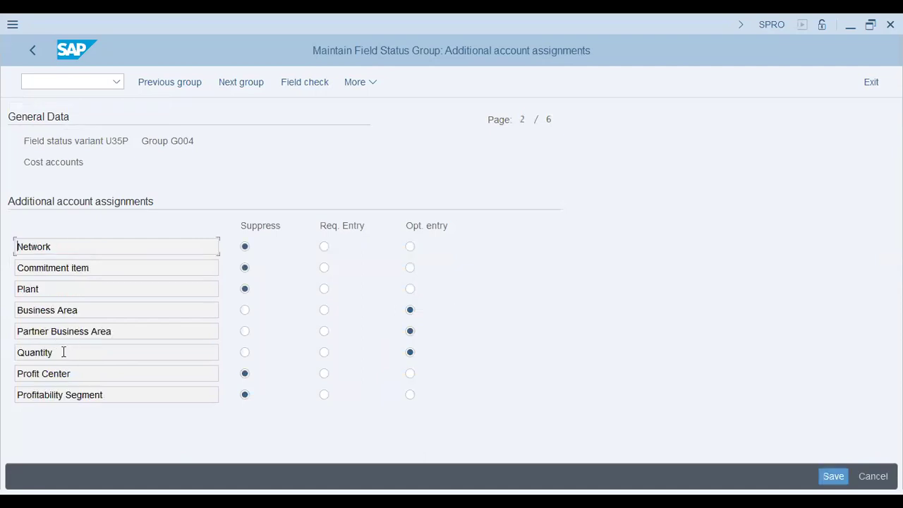
pyautogui.click(410, 374)
# - Review the remaining additional account assignments of group G004 through Service Document and save the field status group
pyautogui.press('pagedown')
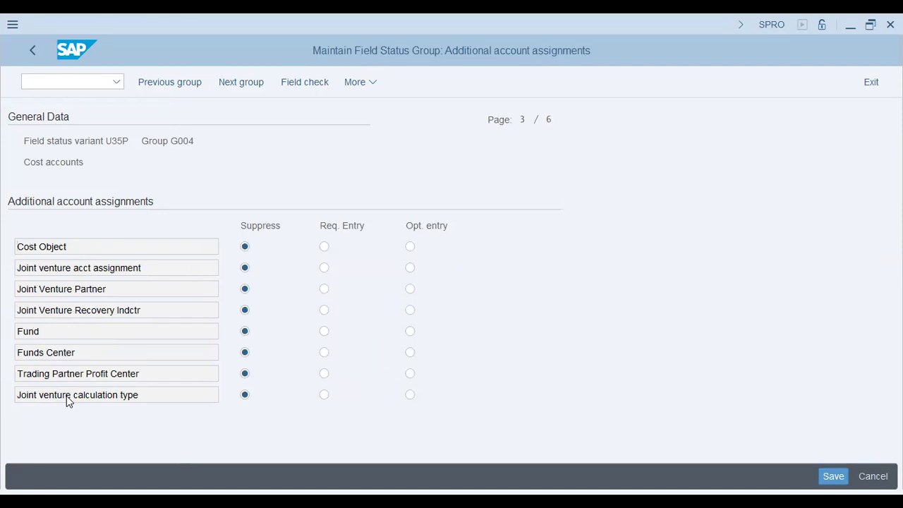
pyautogui.press('pagedown')
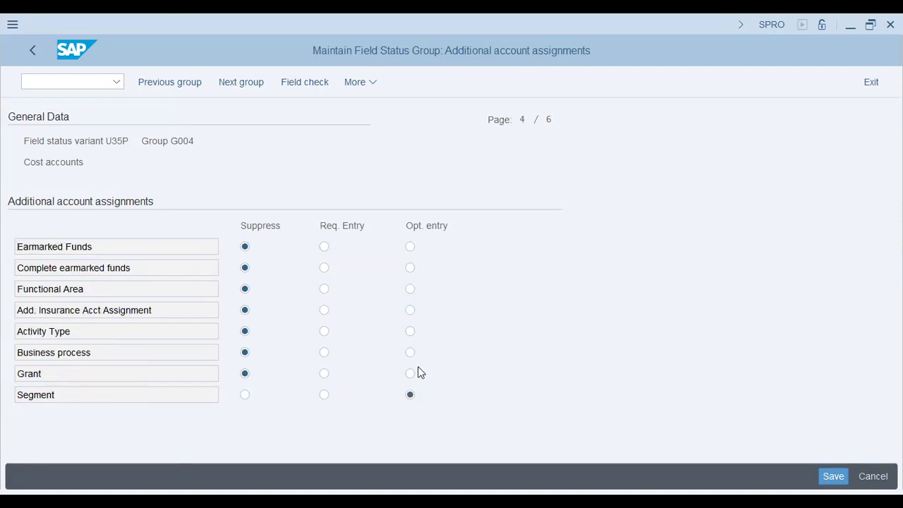
pyautogui.press('pagedown')
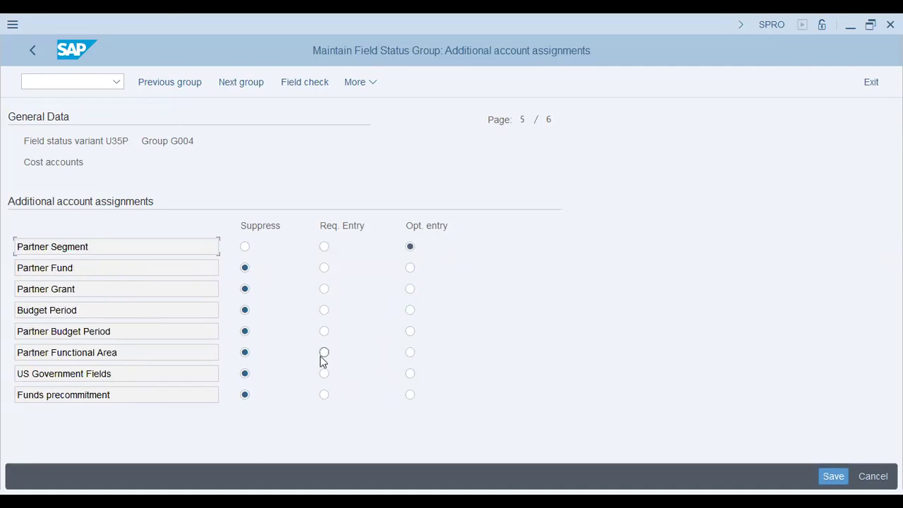
pyautogui.press('pagedown')
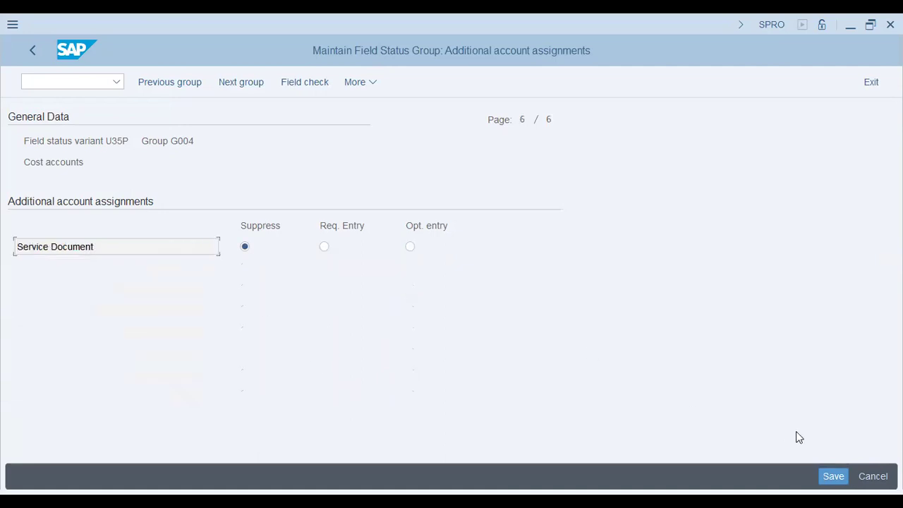
pyautogui.click(830, 478)
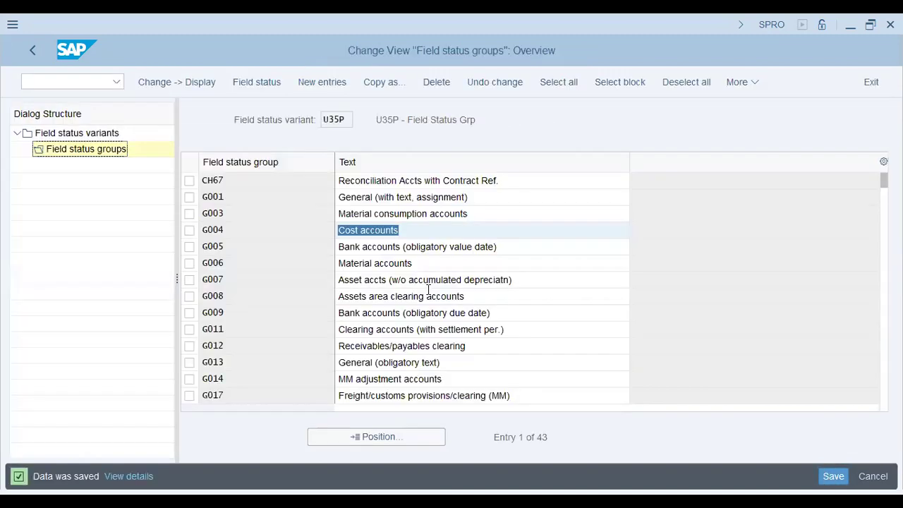
# - Examine the materials management field settings of group G006 and return to the field status group list
pyautogui.click(425, 268)
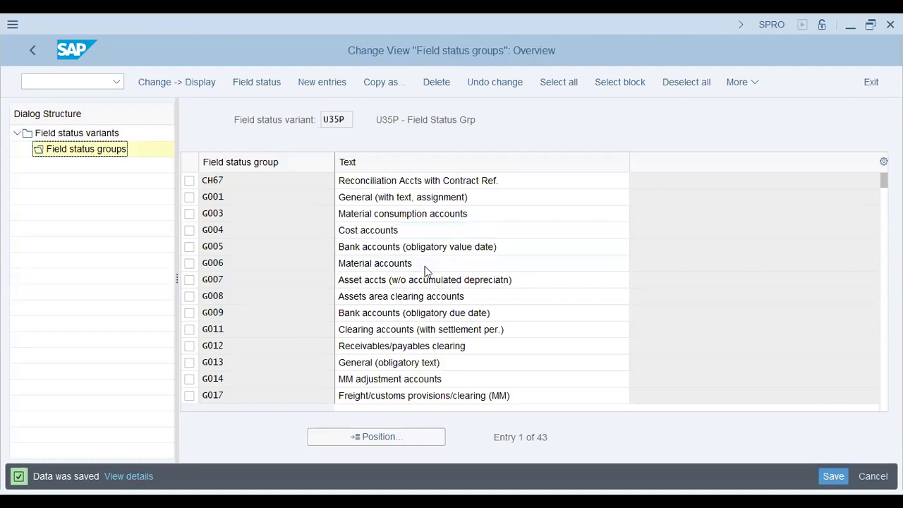
pyautogui.doubleClick(425, 271)
pyautogui.click(75, 267)
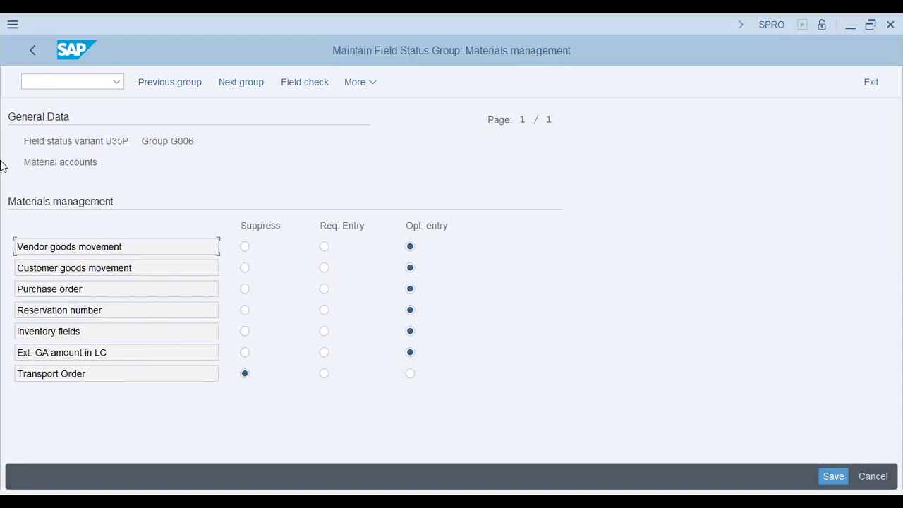
pyautogui.click(33, 50)
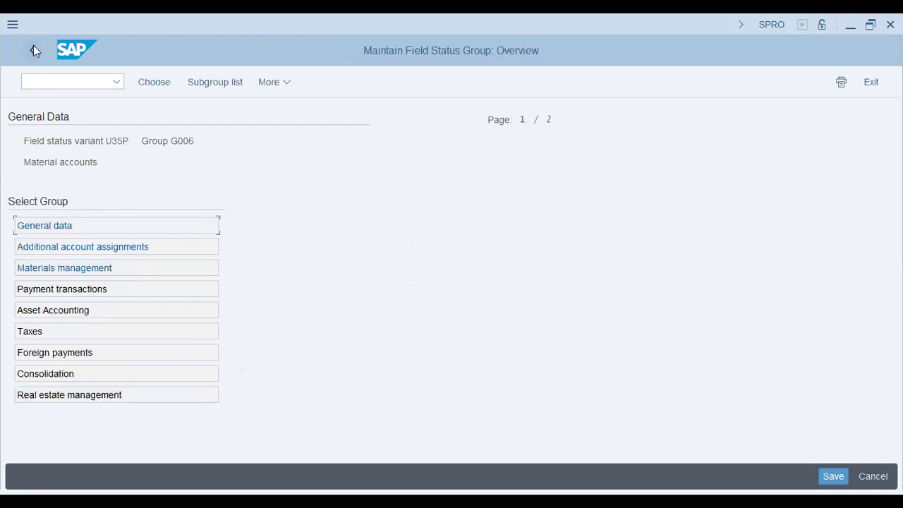
pyautogui.click(33, 46)
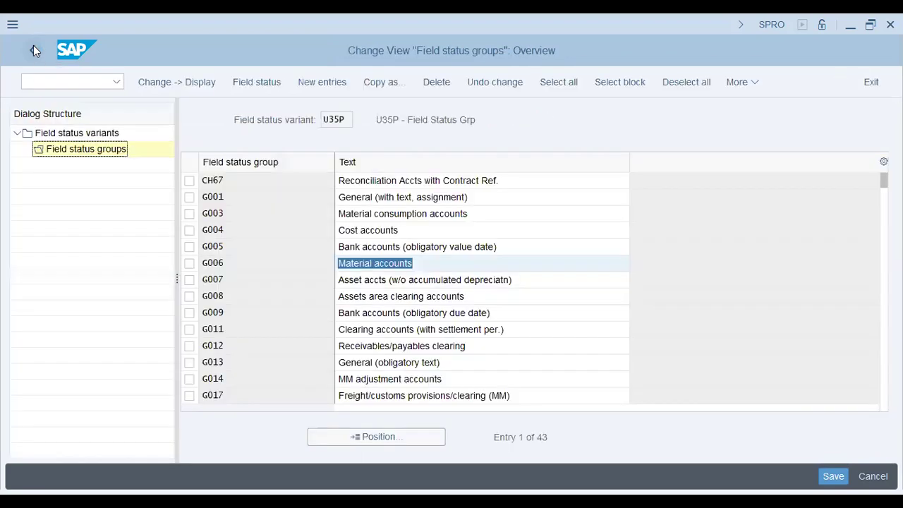
# - Open Assign Company Code to Field Status Variants, assign variant U35P to company code U35P and save
pyautogui.click(33, 47)
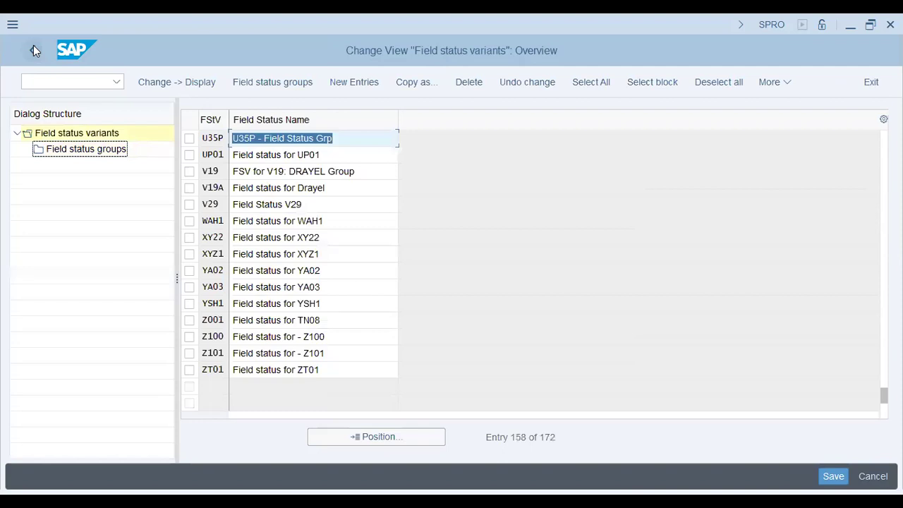
pyautogui.click(33, 47)
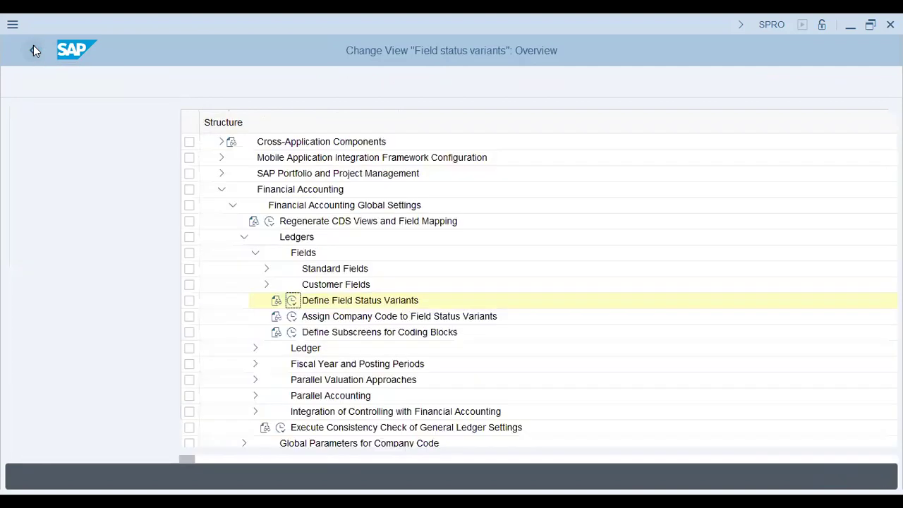
pyautogui.click(119, 316)
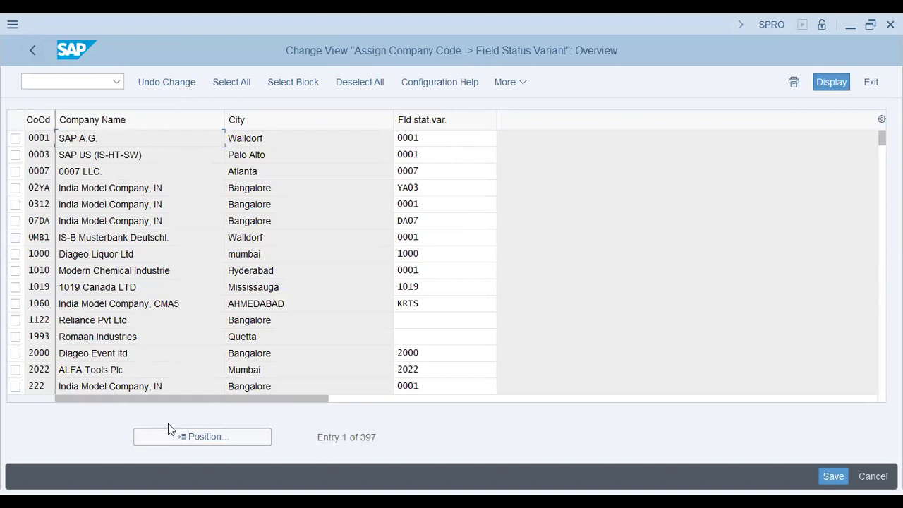
pyautogui.click(164, 442)
pyautogui.write('u')
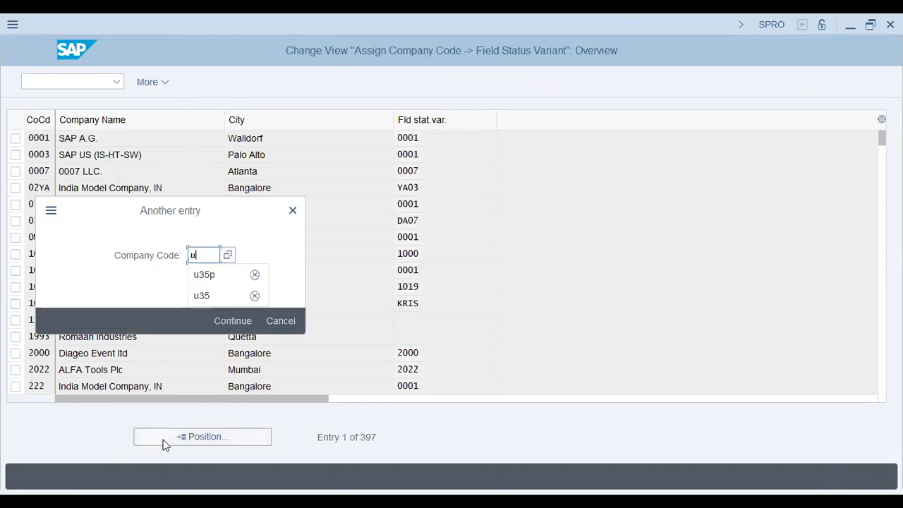
pyautogui.write('35p')
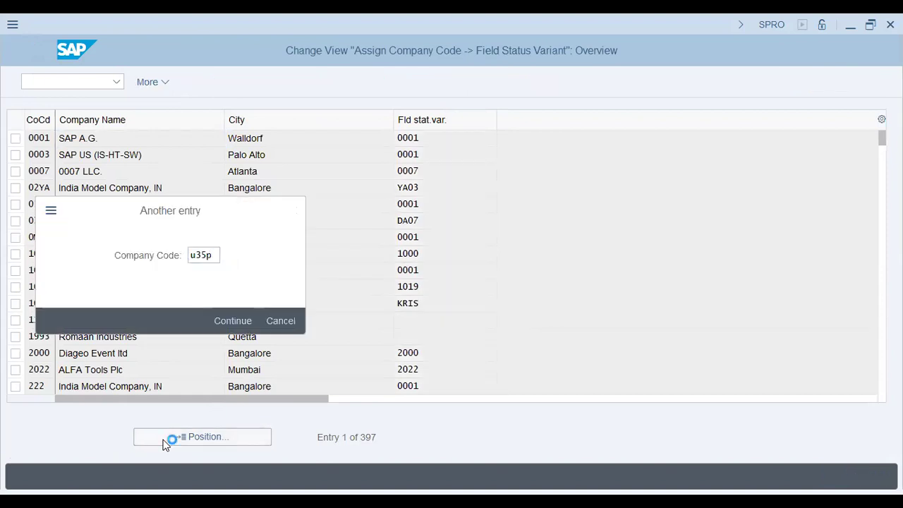
pyautogui.press('Return')
pyautogui.click(417, 136)
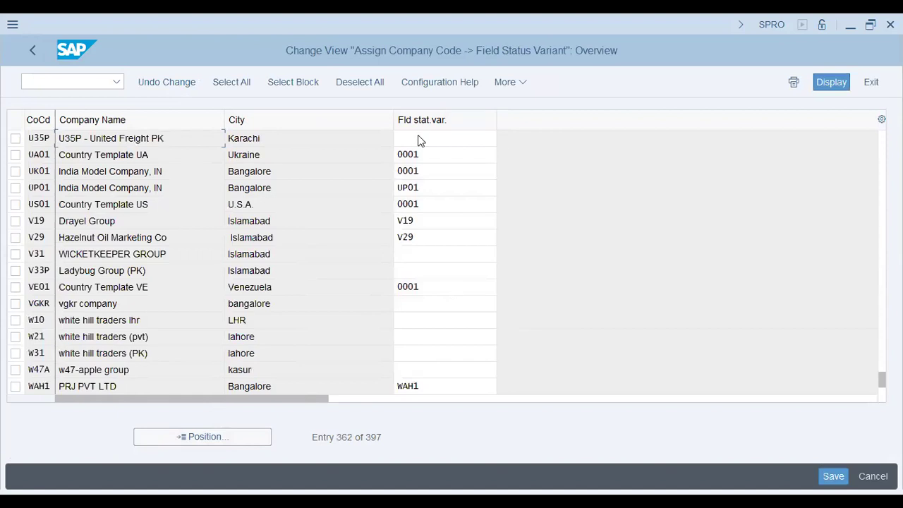
pyautogui.write('U35P')
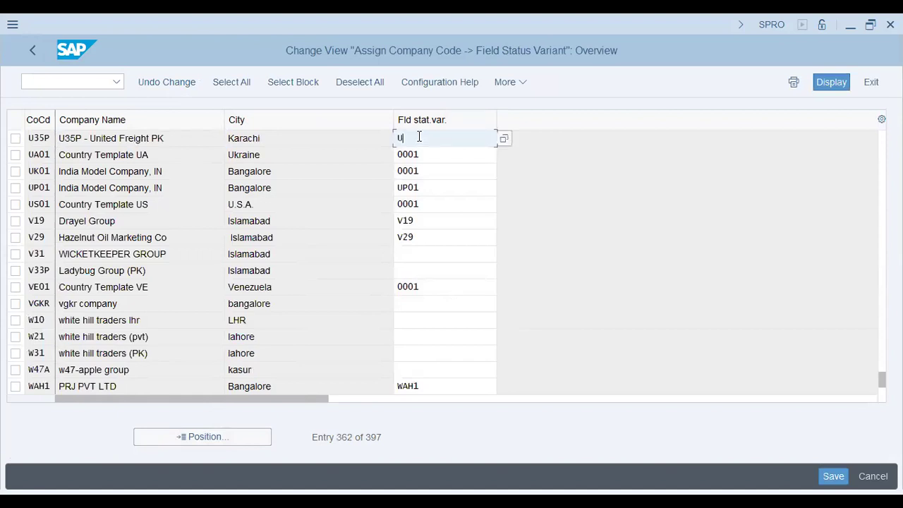
pyautogui.press('Return')
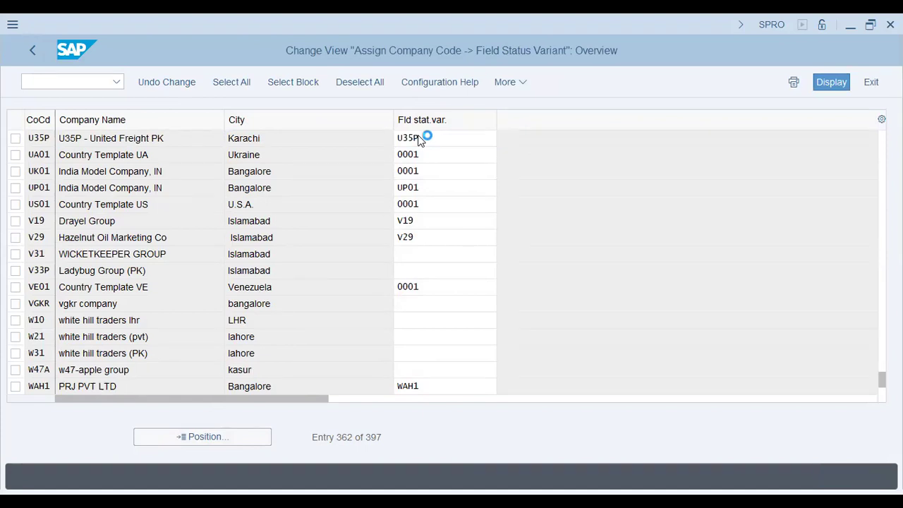
pyautogui.press('Return')
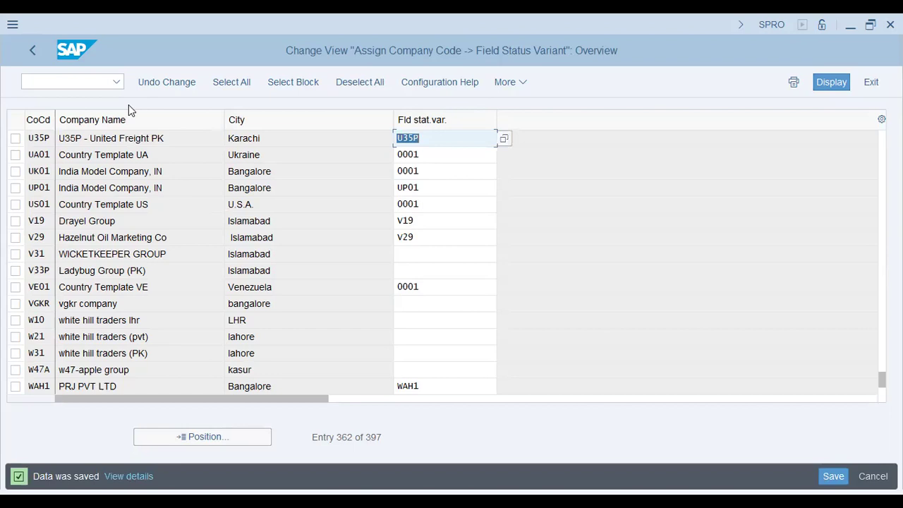
# - Clear the field status variant of company code U35P, save and return to the IMG structure
pyautogui.press('BackSpace')
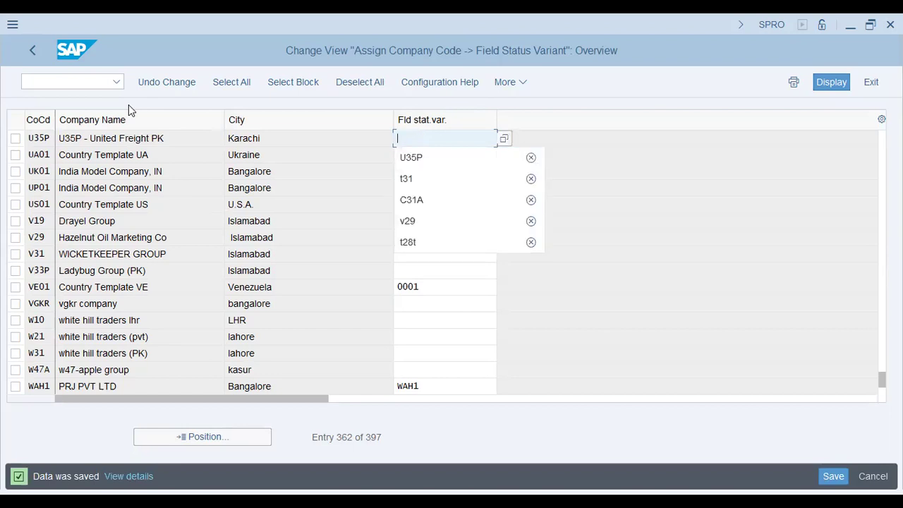
pyautogui.press('Return')
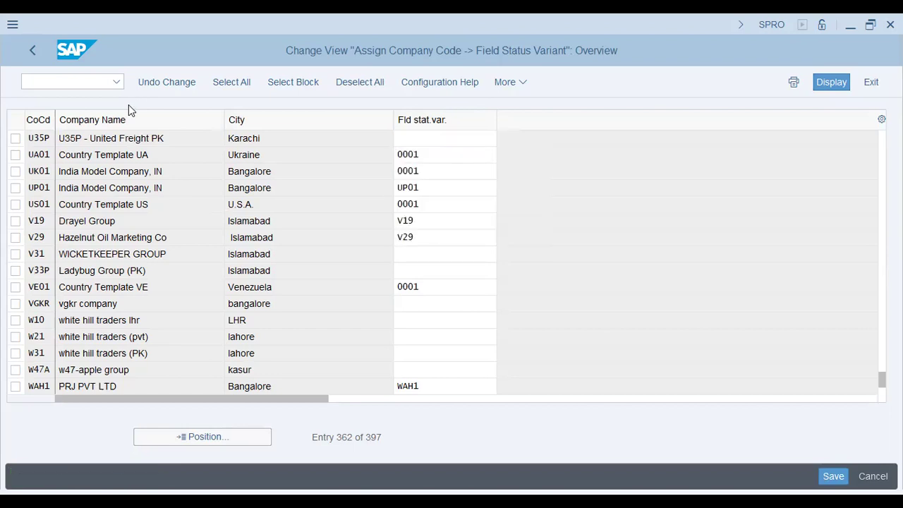
pyautogui.hotkey('ctrl', 's')
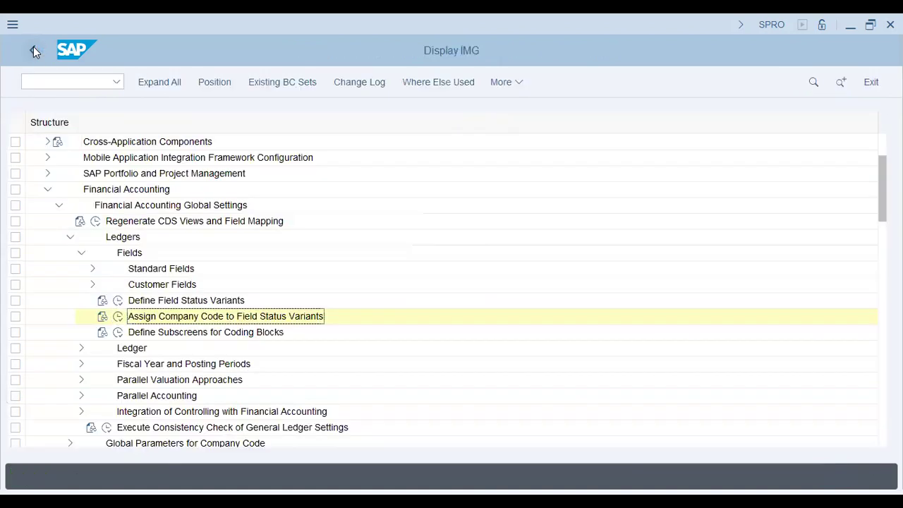
# - Open Assign Company Code to Field Status Variants, locate company code U35P and assign it field status variant U35P
pyautogui.click(119, 318)
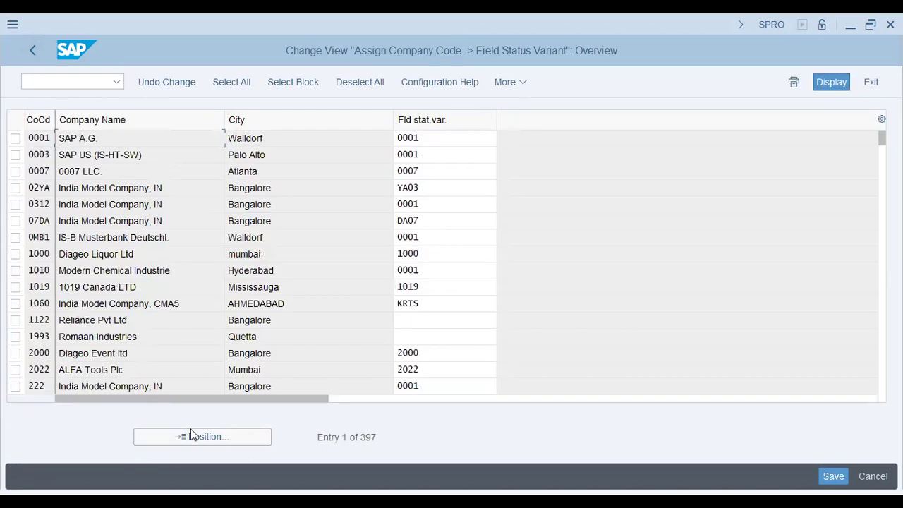
pyautogui.click(192, 431)
pyautogui.write('U35P')
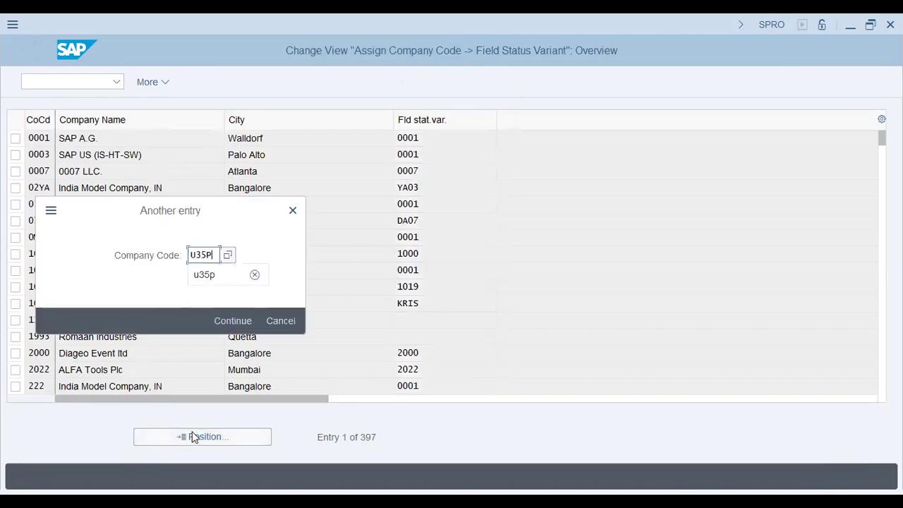
pyautogui.press('Return')
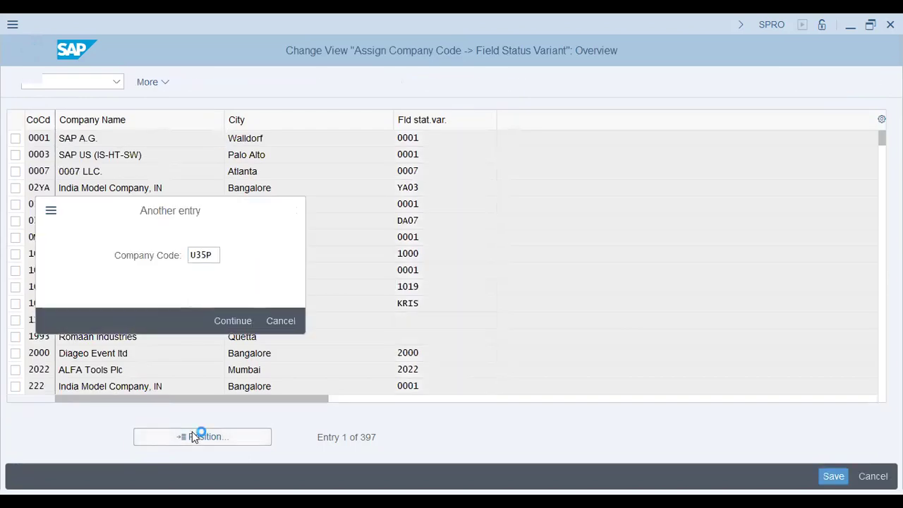
pyautogui.click(436, 138)
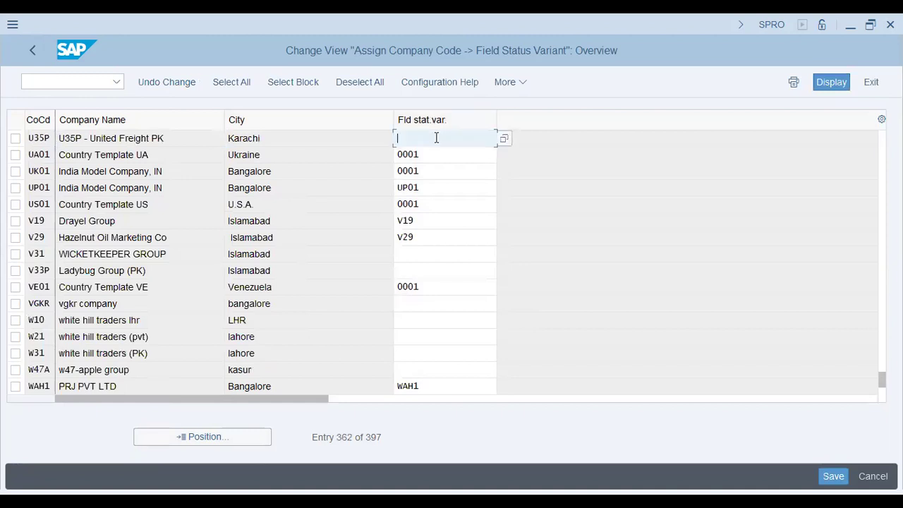
pyautogui.write('U35P')
pyautogui.press('Return')
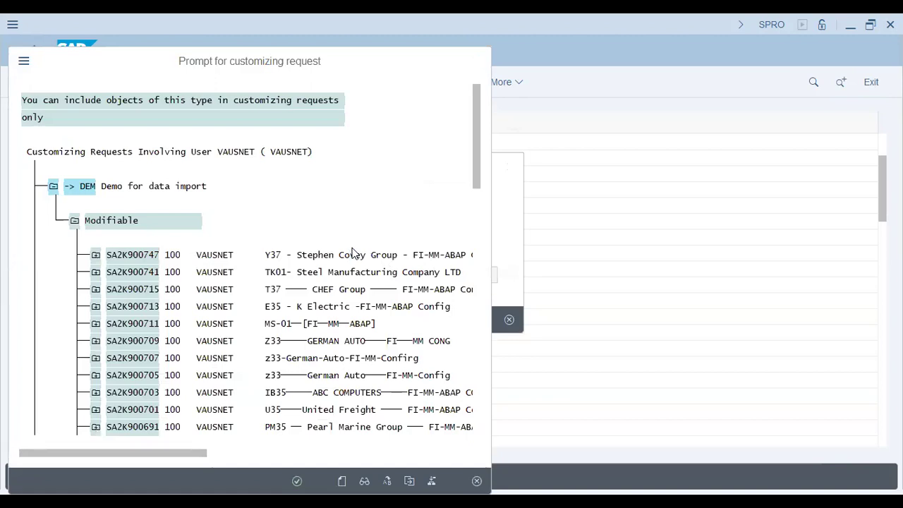
# - Search the customizing requests for FREIGHT, save the assignment under the United Freight request and return to the IMG structure
pyautogui.hotkey('ctrl', 'f')
pyautogui.write('FREIGHT')
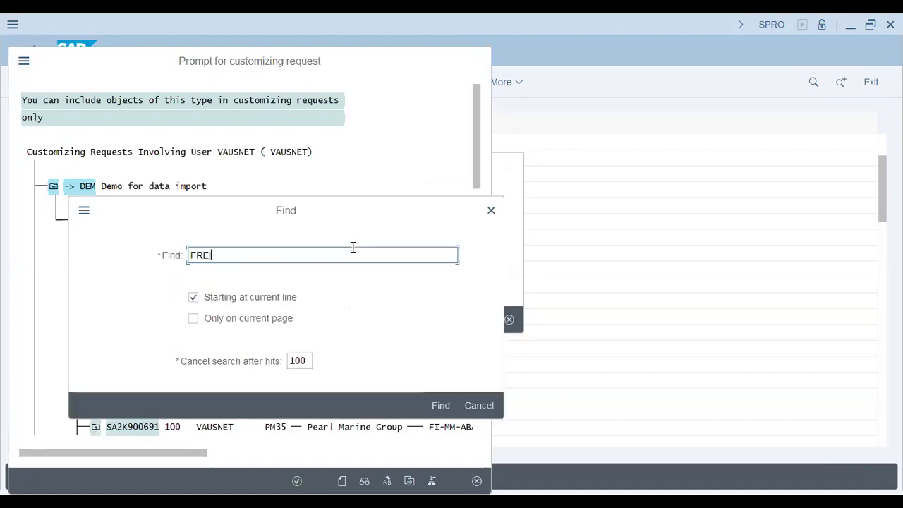
pyautogui.press('Return')
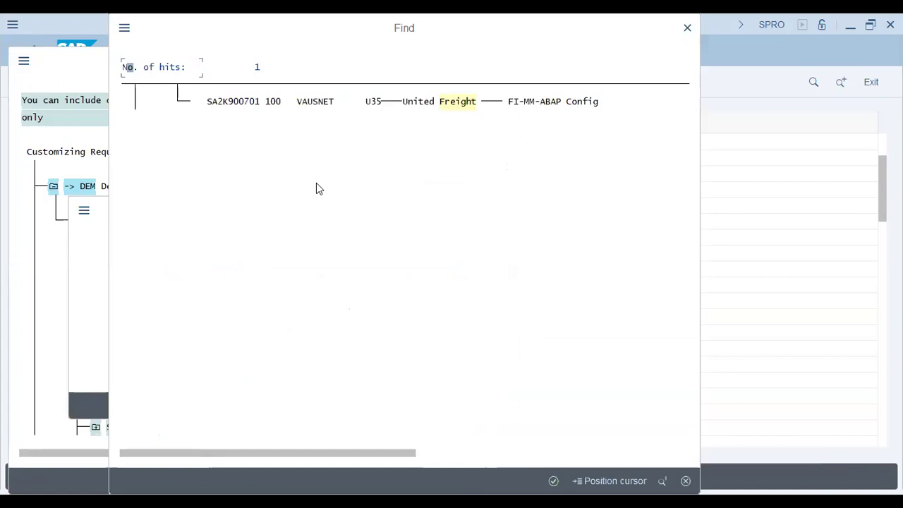
pyautogui.doubleClick(440, 102)
pyautogui.doubleClick(339, 411)
pyautogui.click(300, 319)
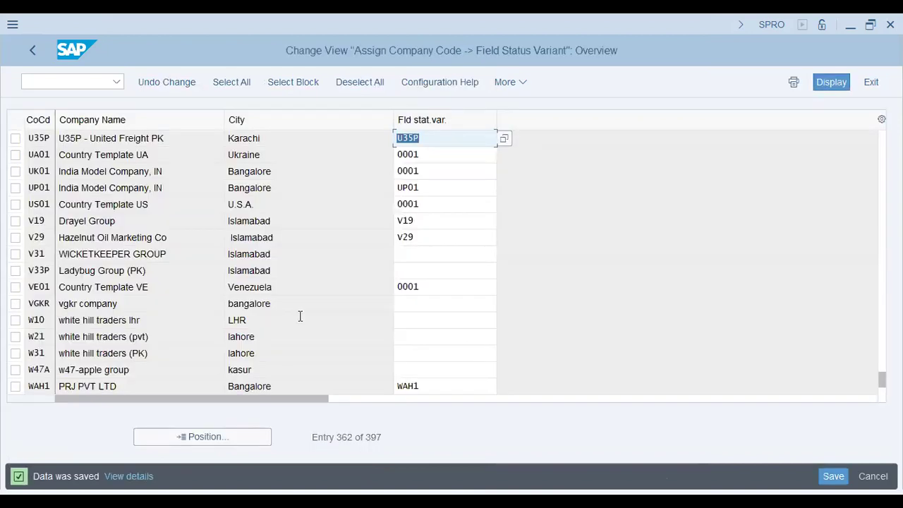
pyautogui.press('F3')
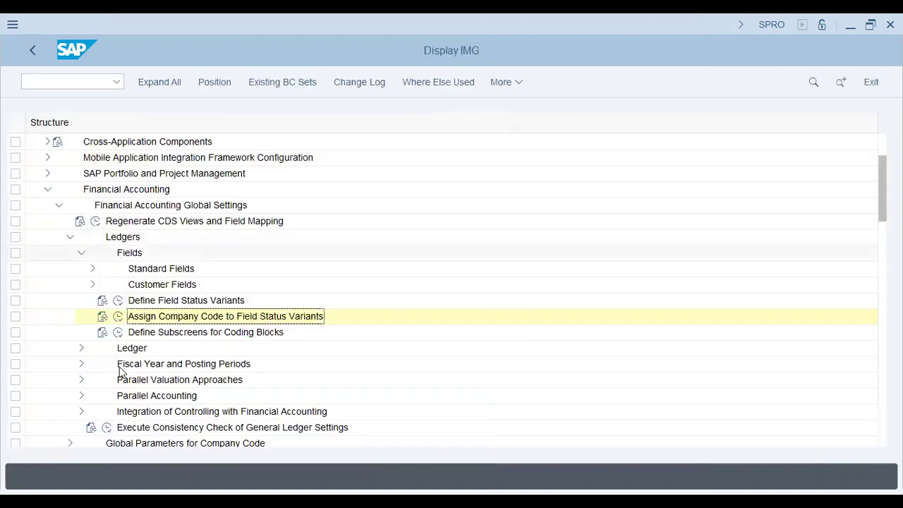
# - Collapse Fields, expand Ledger and open Define Settings for Ledgers and Currency Types
pyautogui.click(81, 253)
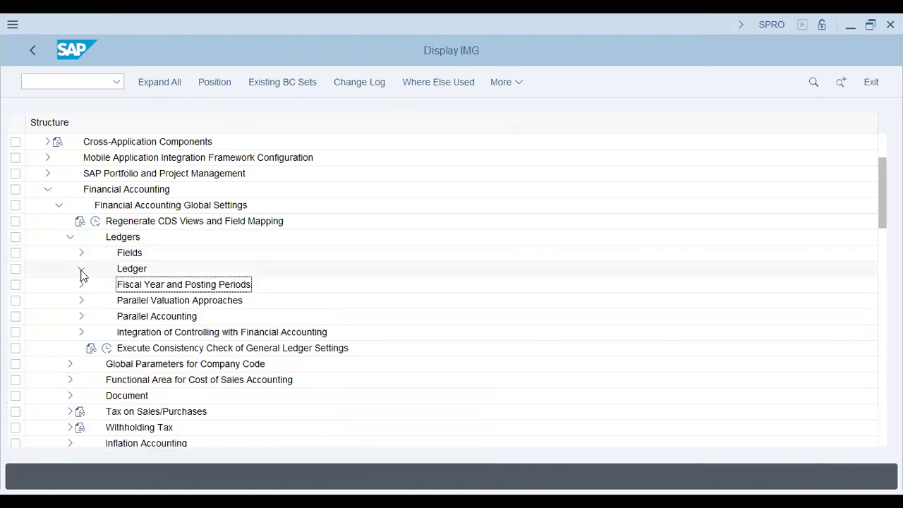
pyautogui.click(82, 268)
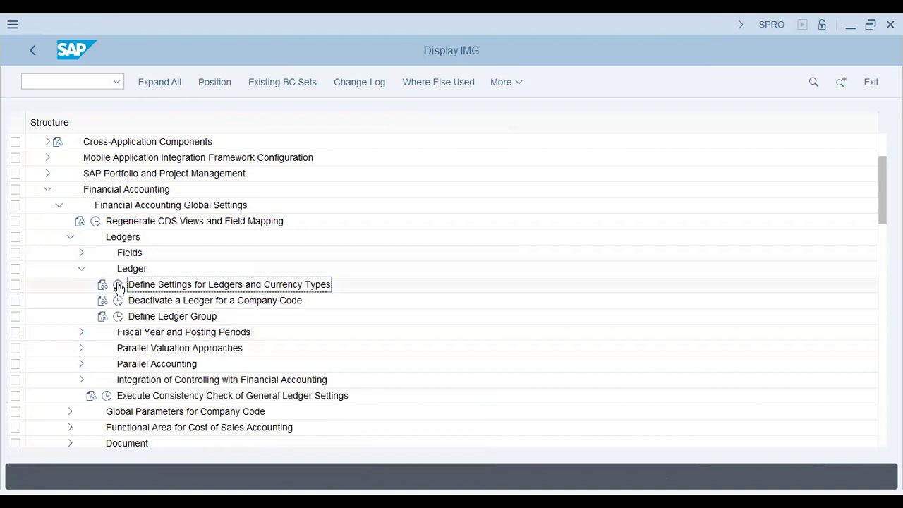
pyautogui.click(137, 364)
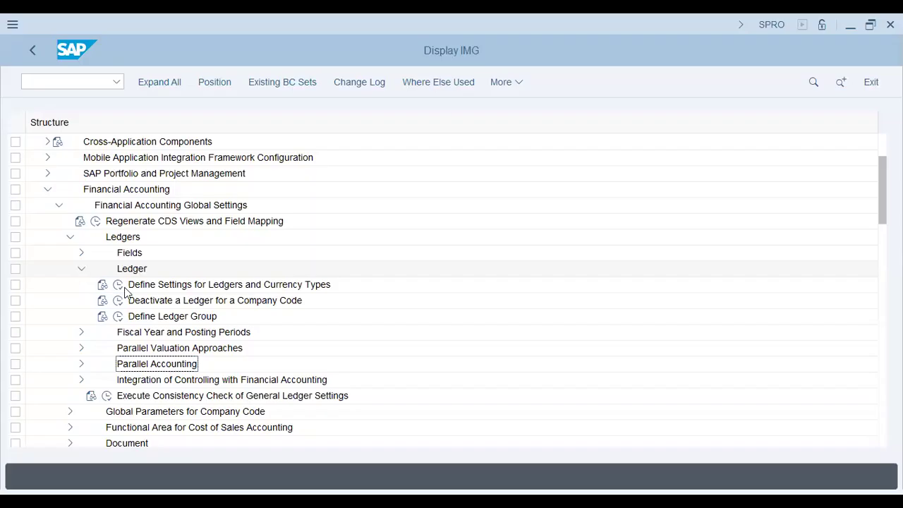
pyautogui.click(144, 285)
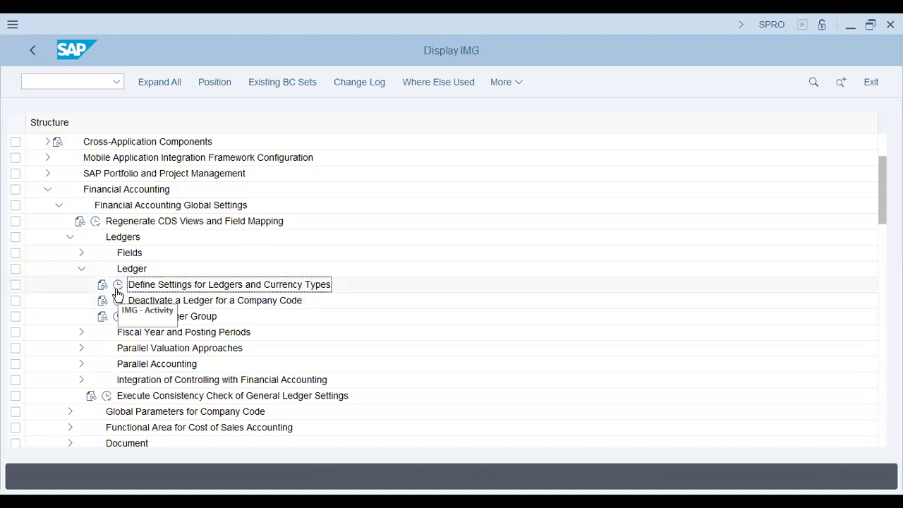
pyautogui.click(116, 287)
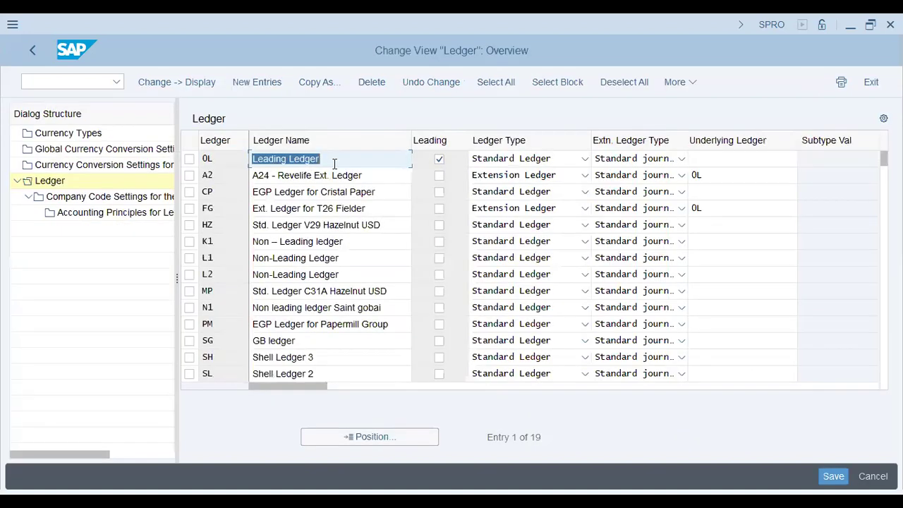
# - Examine the name and entry of leading ledger 0L in the ledger overview
pyautogui.click(335, 160)
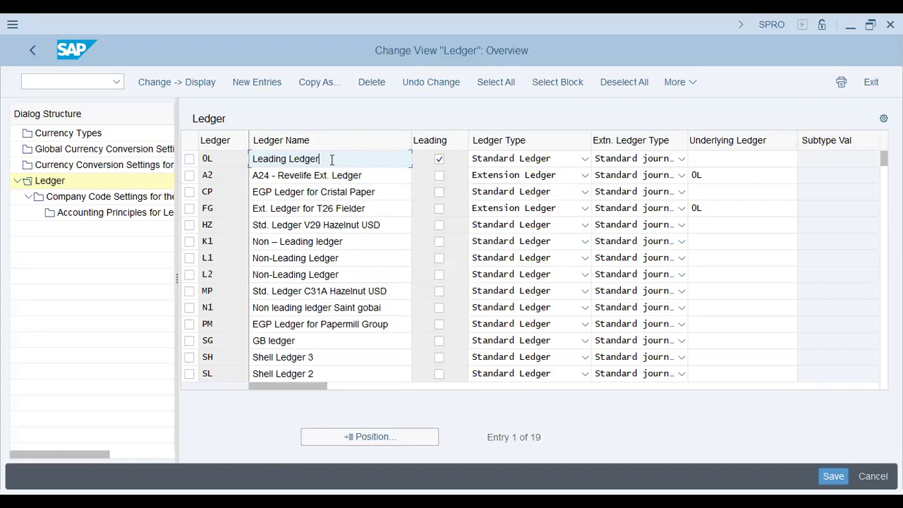
pyautogui.moveTo(332, 160); pyautogui.dragTo(135, 167)
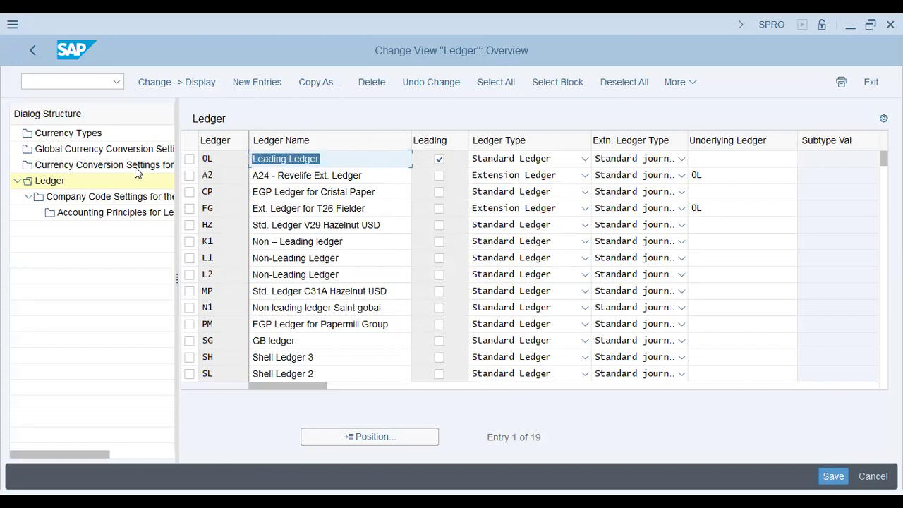
pyautogui.click(371, 168)
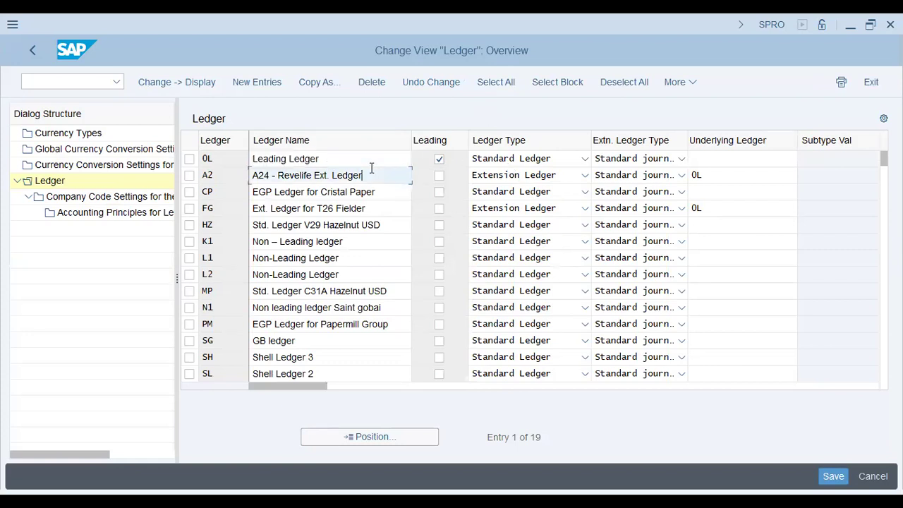
pyautogui.click(365, 159)
pyautogui.moveTo(332, 159); pyautogui.dragTo(148, 180)
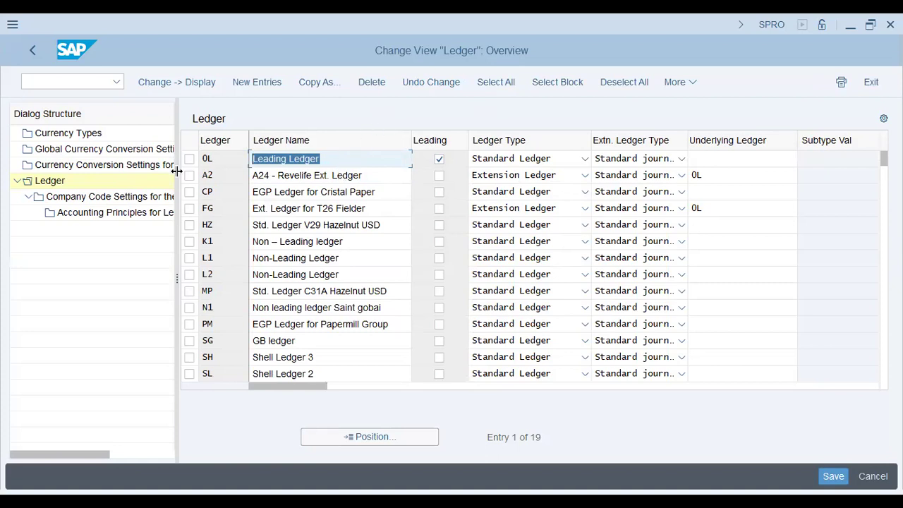
pyautogui.click(353, 155)
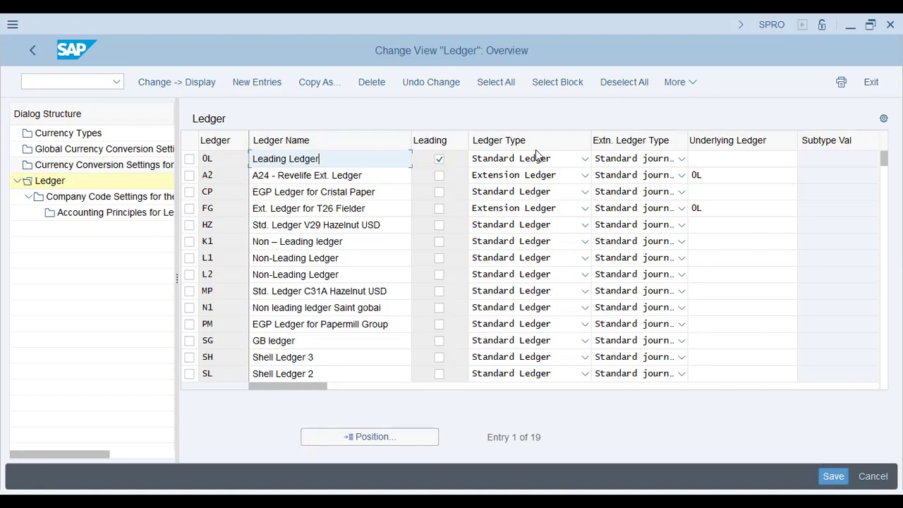
# - Try marking ledger A2 as a leading ledger and clear the mark again
pyautogui.click(439, 176)
pyautogui.click(439, 177)
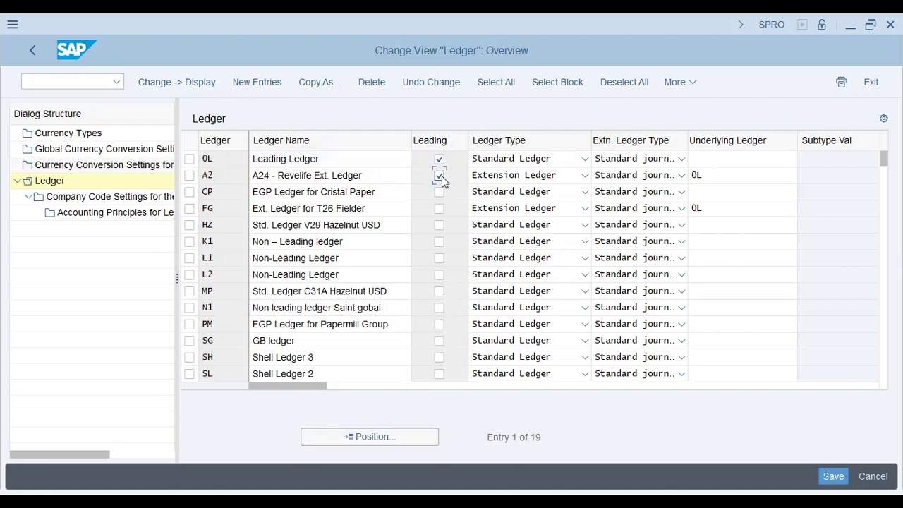
pyautogui.click(439, 176)
# - Check the underlying ledger field of 0L and mark manual postings as not allowed for ledger A2
pyautogui.click(745, 163)
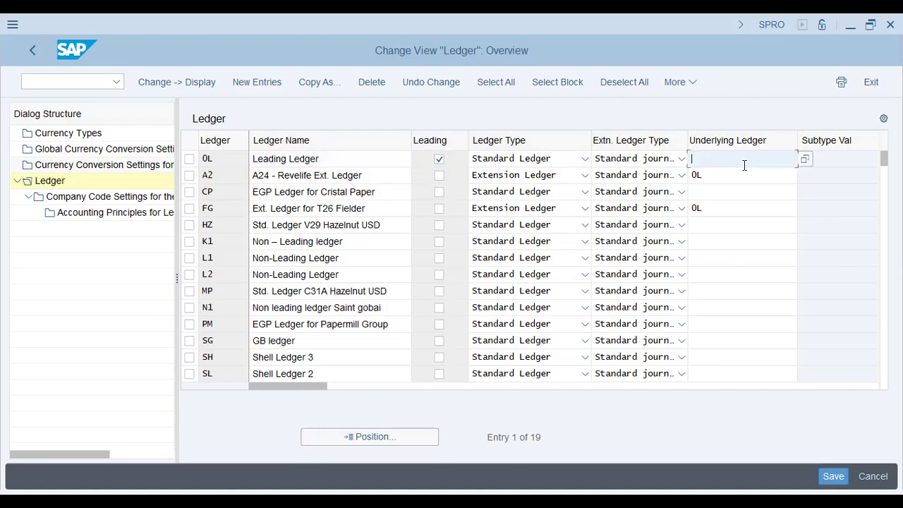
pyautogui.press('Tab')
pyautogui.press('Tab')
pyautogui.press('Tab')
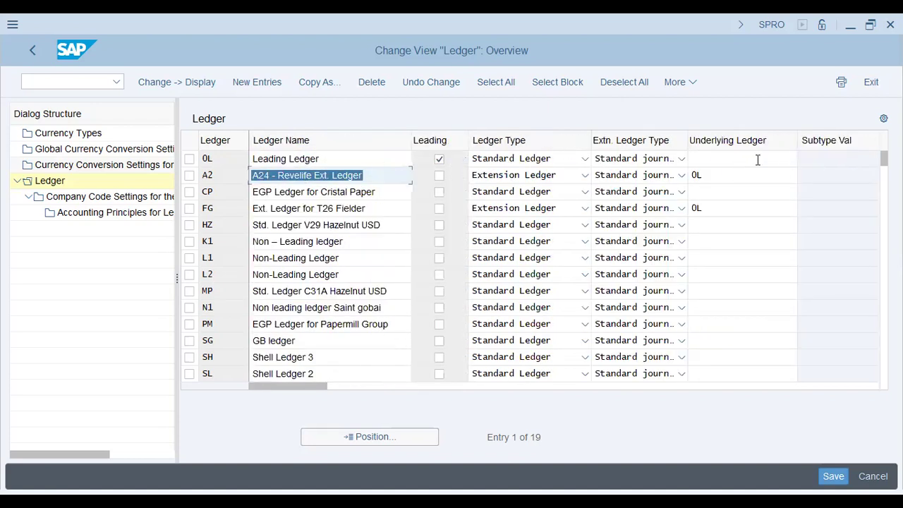
pyautogui.press('Tab')
pyautogui.press('Tab')
pyautogui.press('Tab')
pyautogui.press('space')
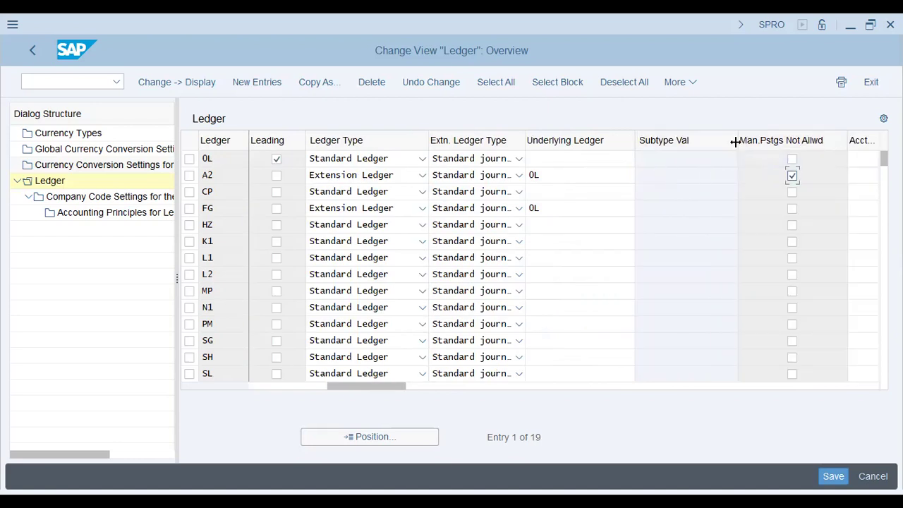
# - Narrow the Subtype Val and Man.Pstgs Not Allwd columns to view the full AcctgPrinc of Ledger column
pyautogui.moveTo(736, 142); pyautogui.dragTo(697, 143)
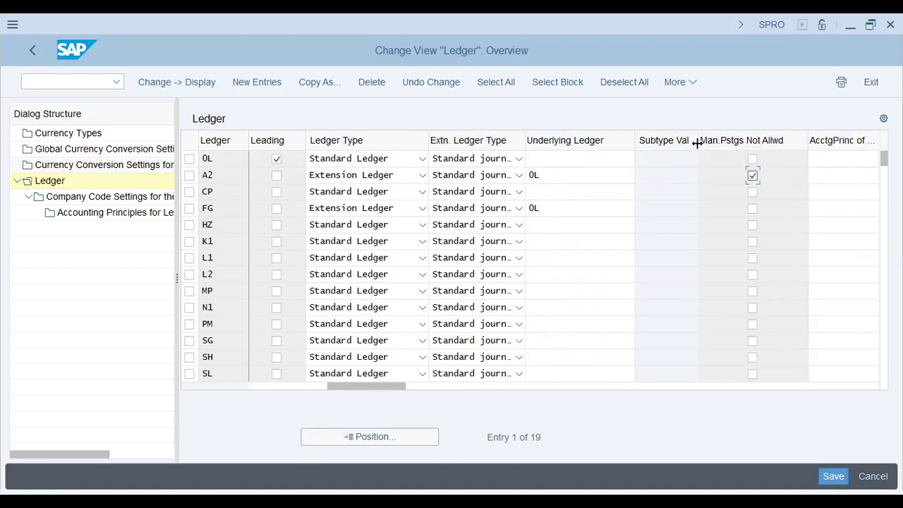
pyautogui.moveTo(805, 142); pyautogui.dragTo(782, 143)
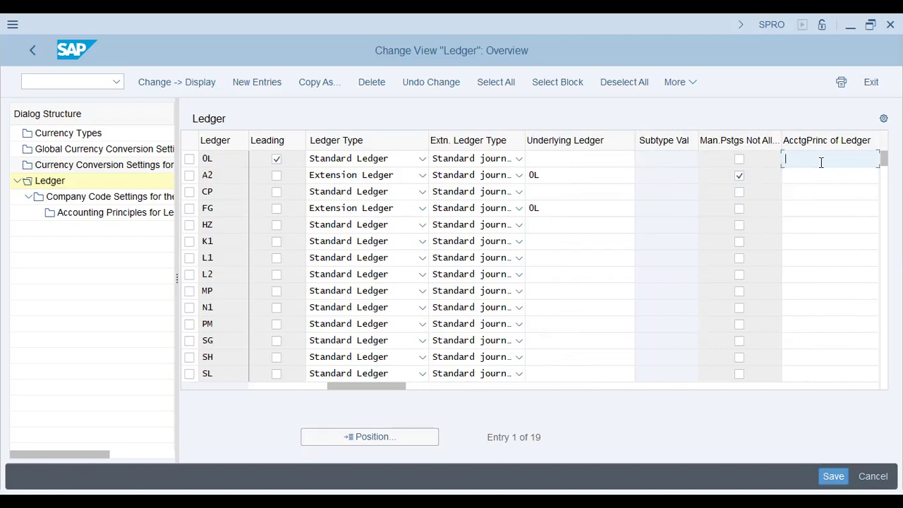
pyautogui.click(262, 389)
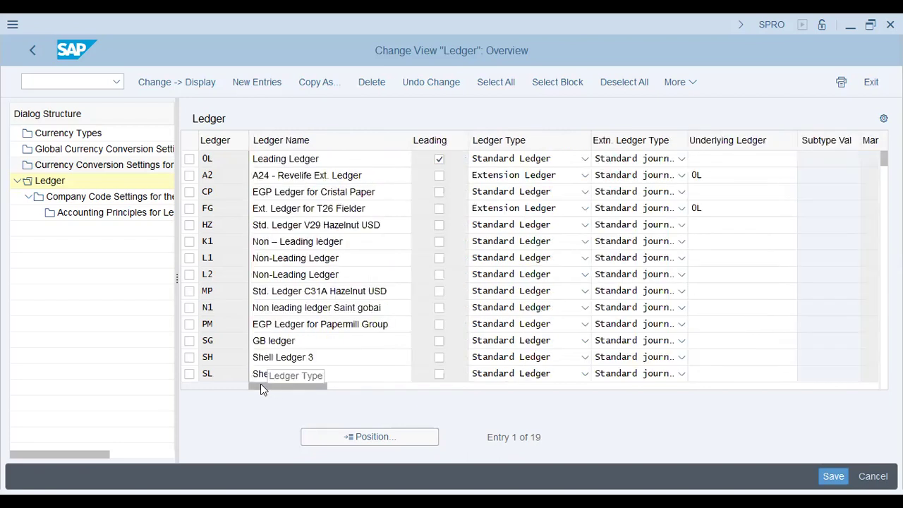
# - Select ledger 0L, open its Company Code Settings for the Ledger and dismiss the consistency check messages
pyautogui.click(189, 159)
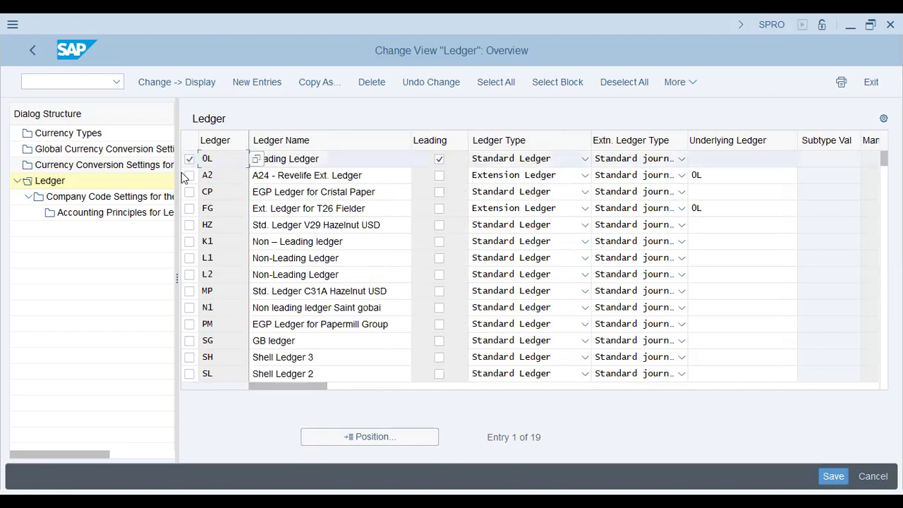
pyautogui.click(116, 197)
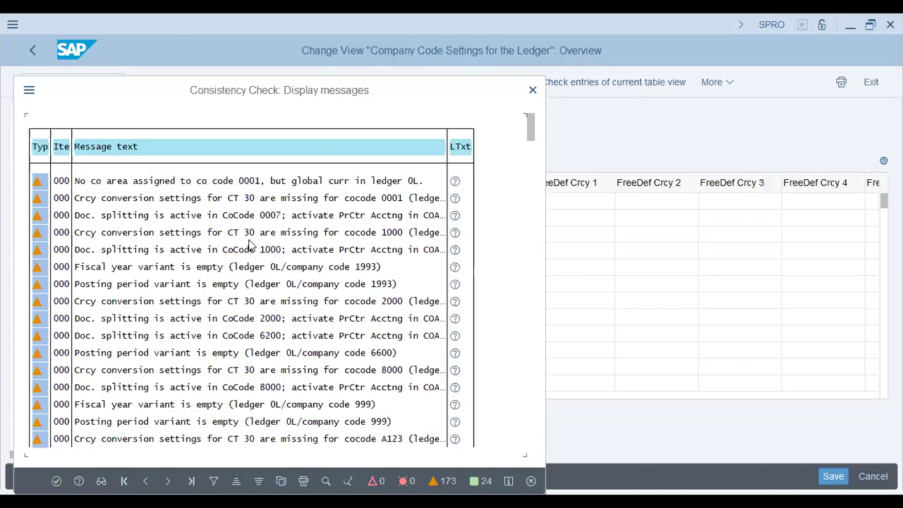
pyautogui.press('Return')
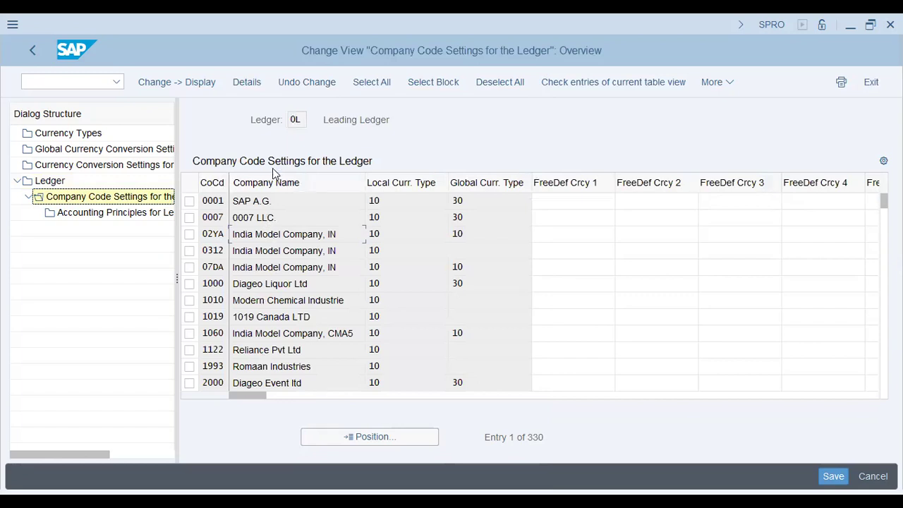
# - Locate company code U35P in the ledger's company code settings and open its details
pyautogui.click(378, 437)
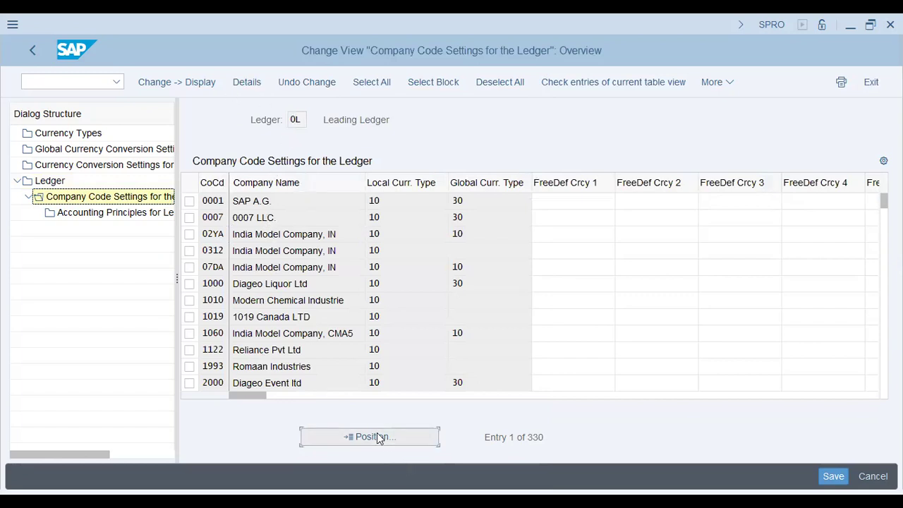
pyautogui.write('u35')
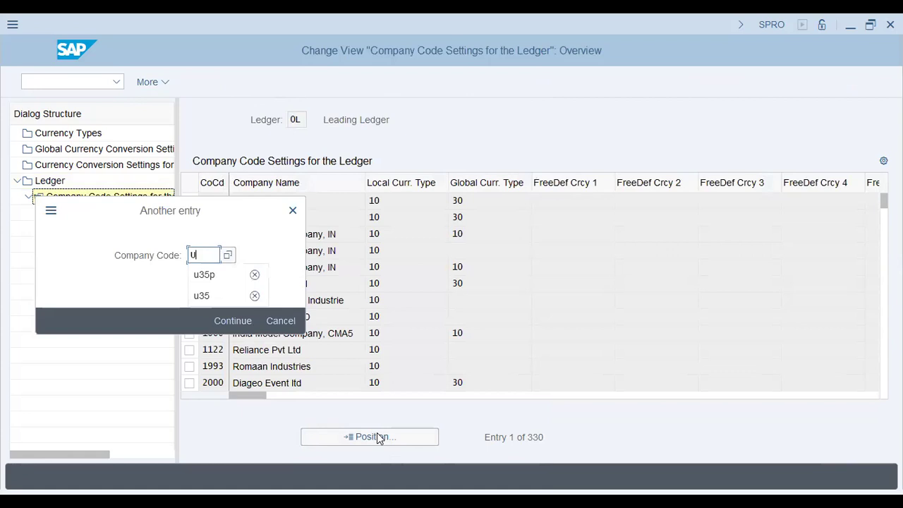
pyautogui.write('p')
pyautogui.press('Return')
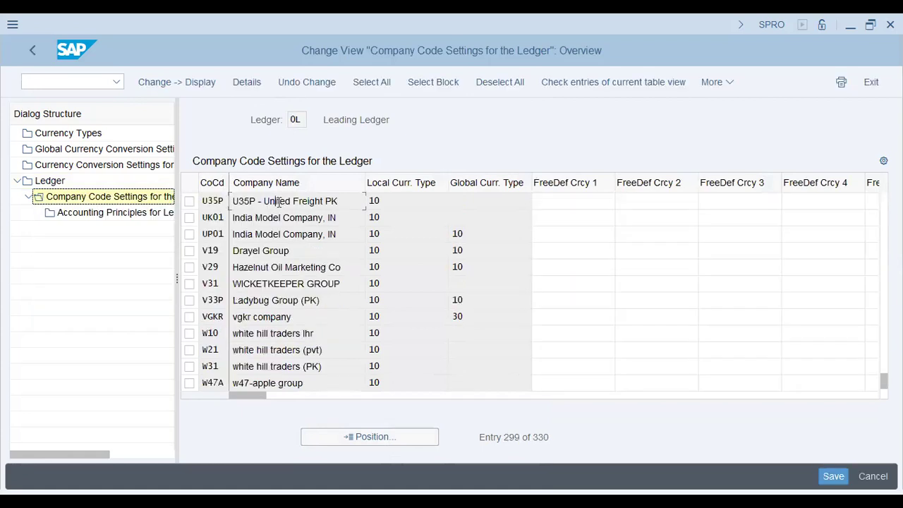
pyautogui.click(189, 201)
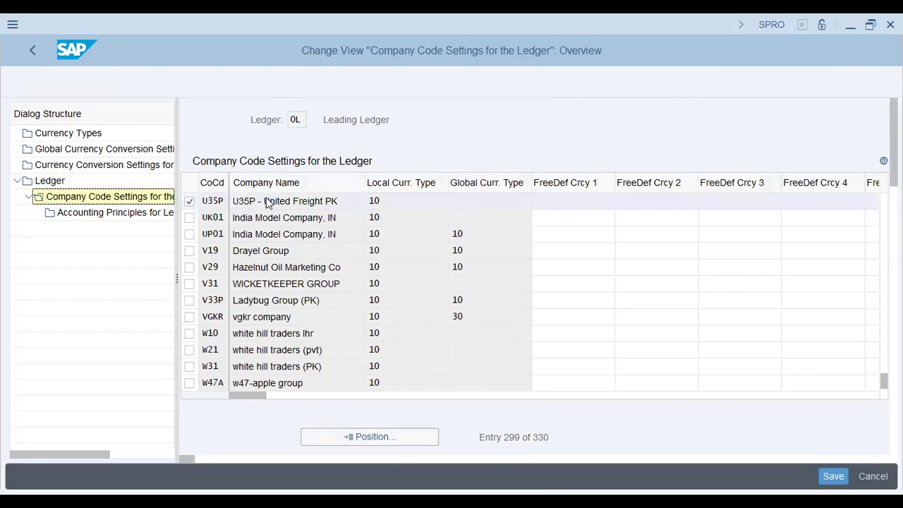
pyautogui.press('Return')
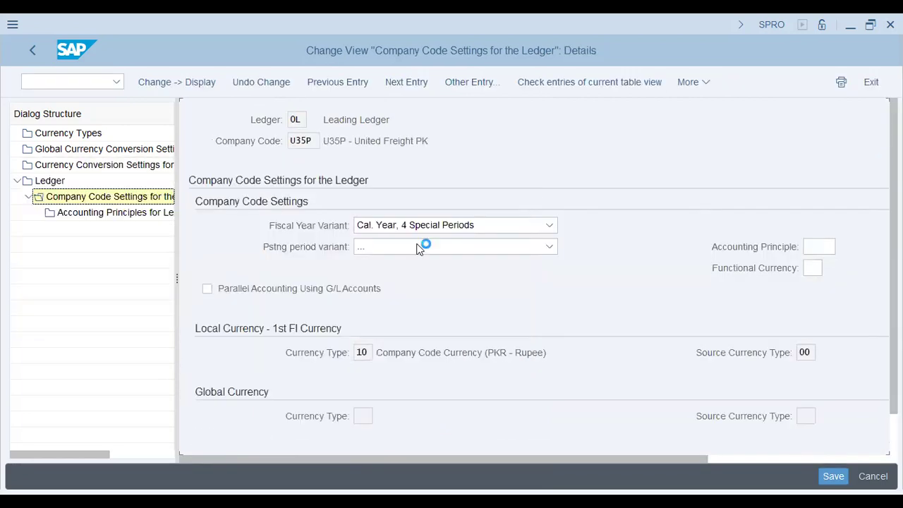
# - Set accounting principle 60 and functional currency 10 for company code U35P, and open the list of accounting principles
pyautogui.click(422, 247)
pyautogui.click(422, 247)
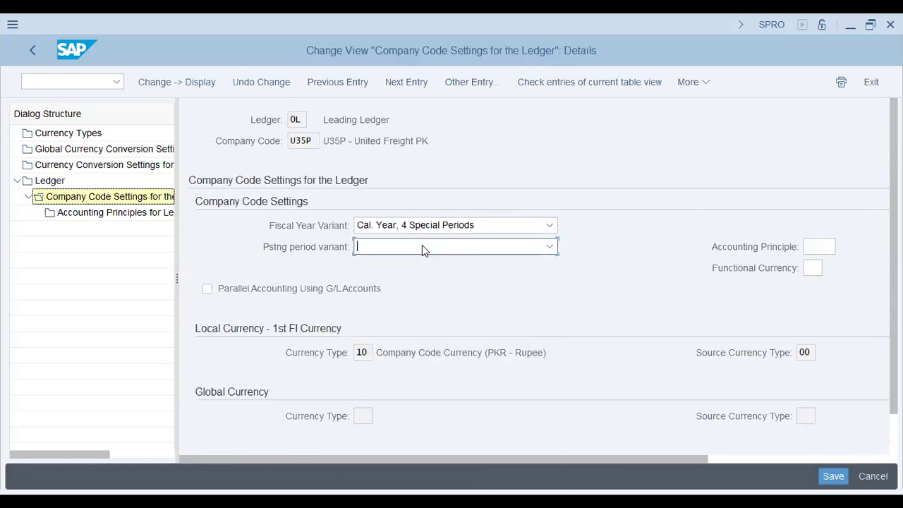
pyautogui.click(813, 247)
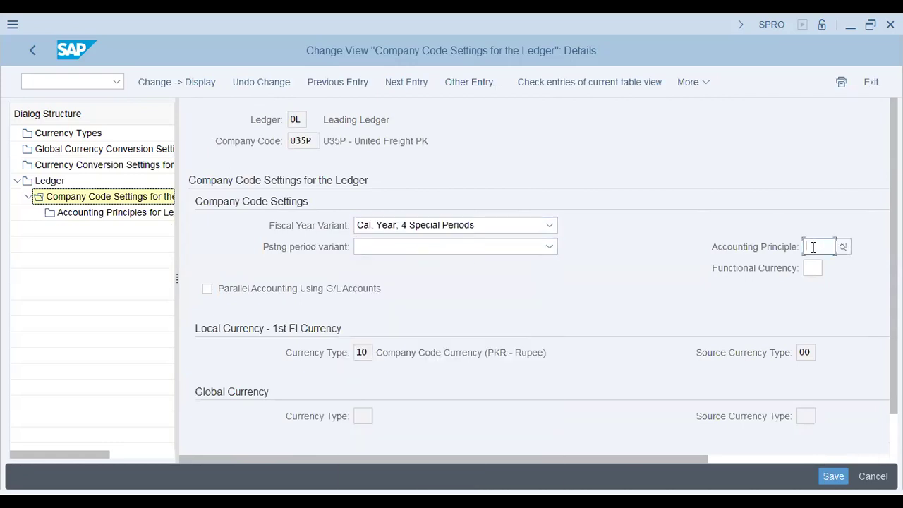
pyautogui.write('60')
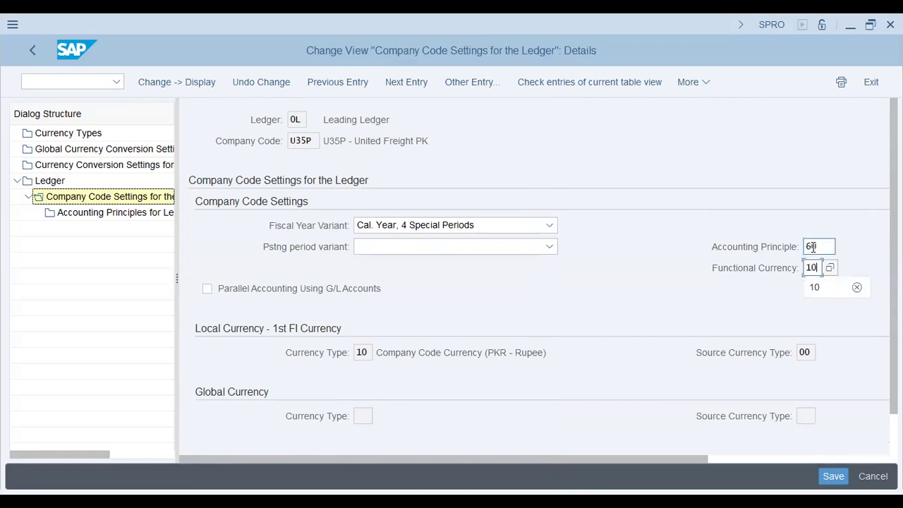
pyautogui.press('Return')
pyautogui.click(825, 252)
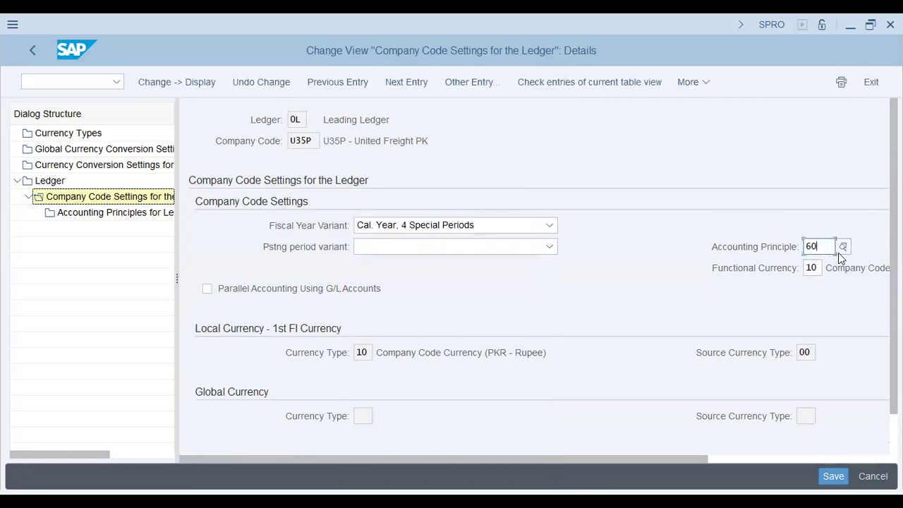
pyautogui.click(840, 250)
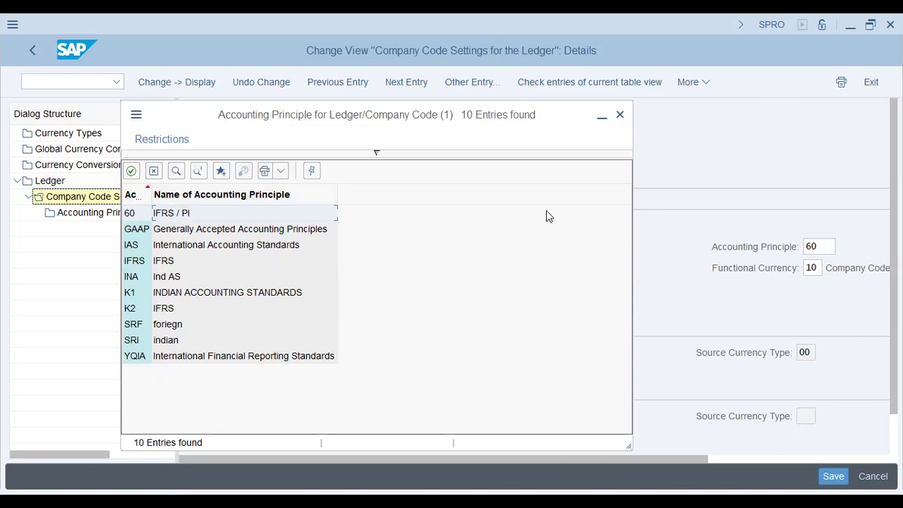
# - Add accounting principles 60 and GAAP to ledger 0L for company code U35P and save them under customizing request SA2K900701
pyautogui.click(621, 115)
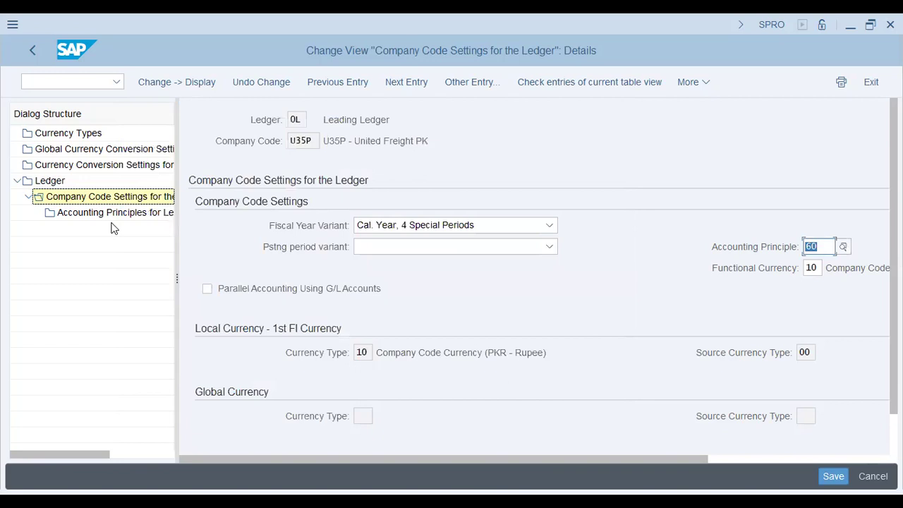
pyautogui.click(127, 214)
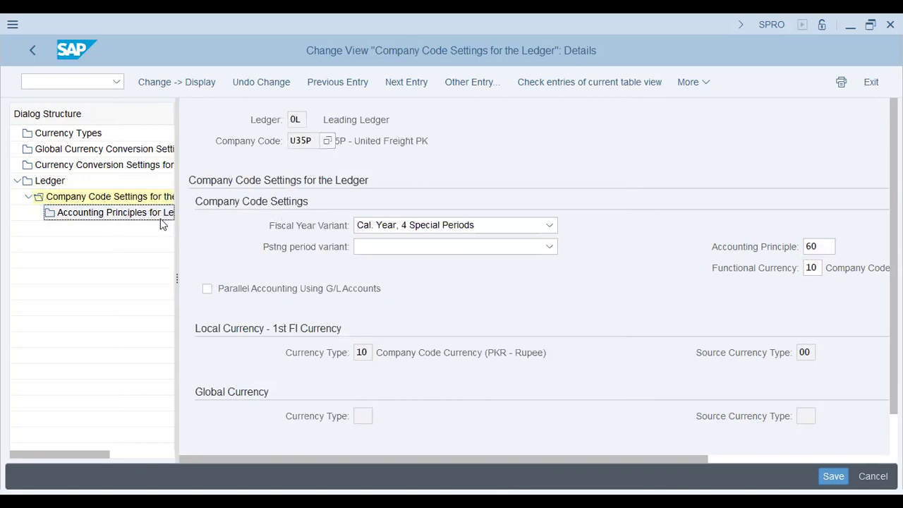
pyautogui.doubleClick(127, 221)
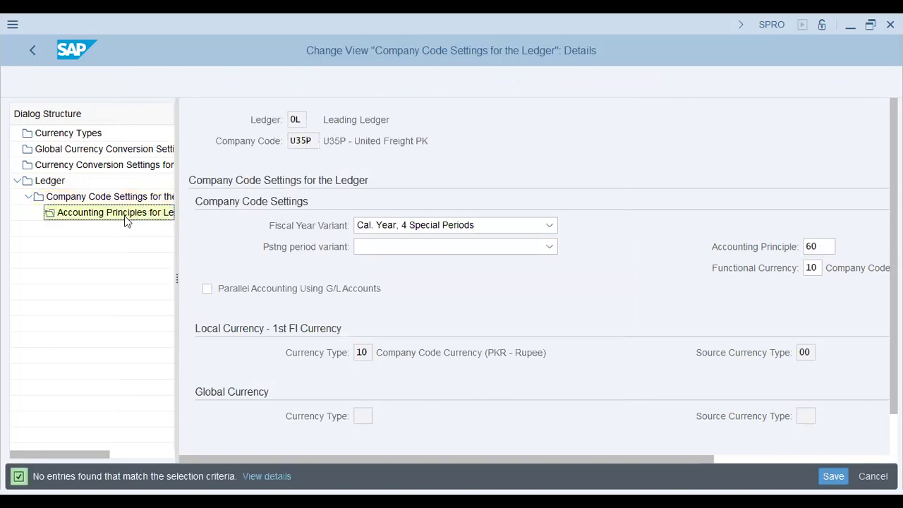
pyautogui.click(260, 82)
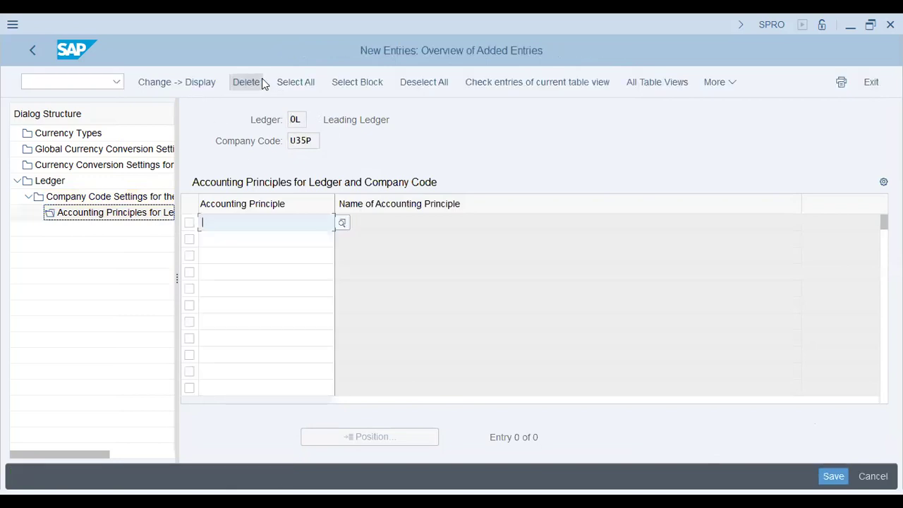
pyautogui.write('60')
pyautogui.press('Return')
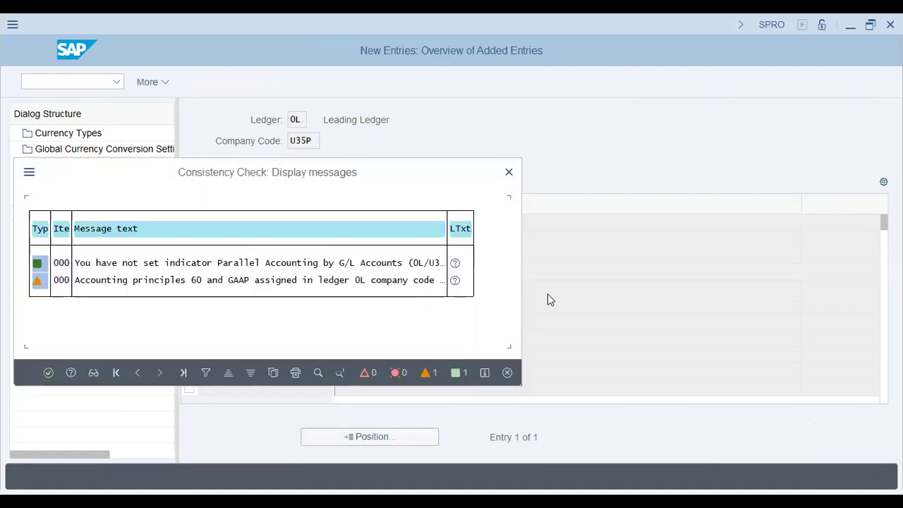
pyautogui.click(826, 475)
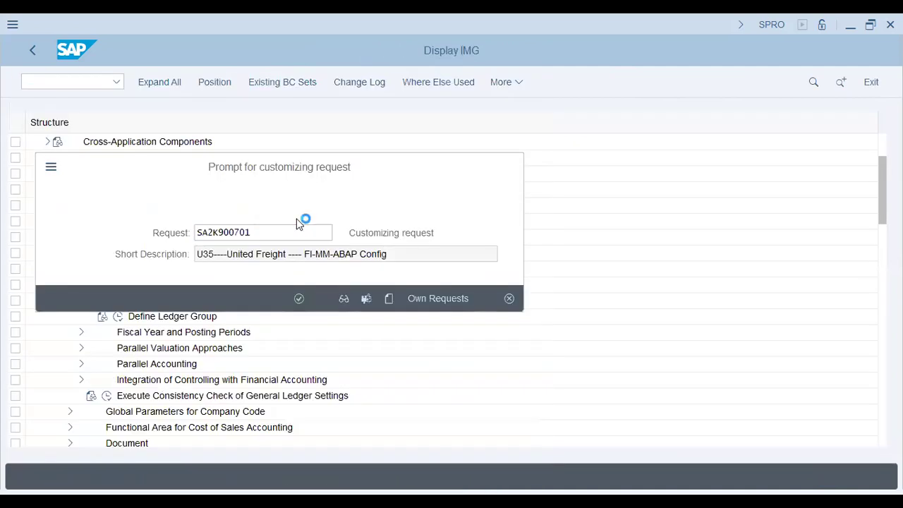
pyautogui.press('Return')
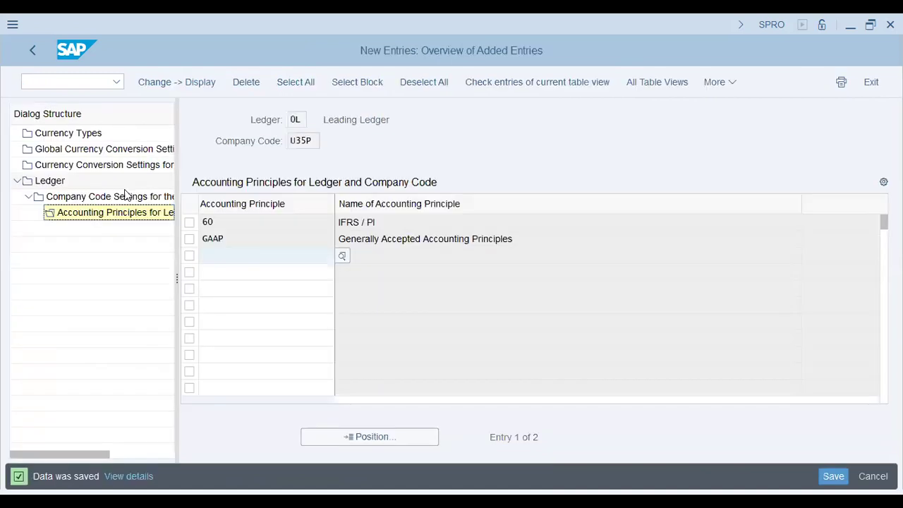
# - Enable Parallel Accounting Using G/L Accounts in the ledger settings of company code U35P and save
pyautogui.click(121, 196)
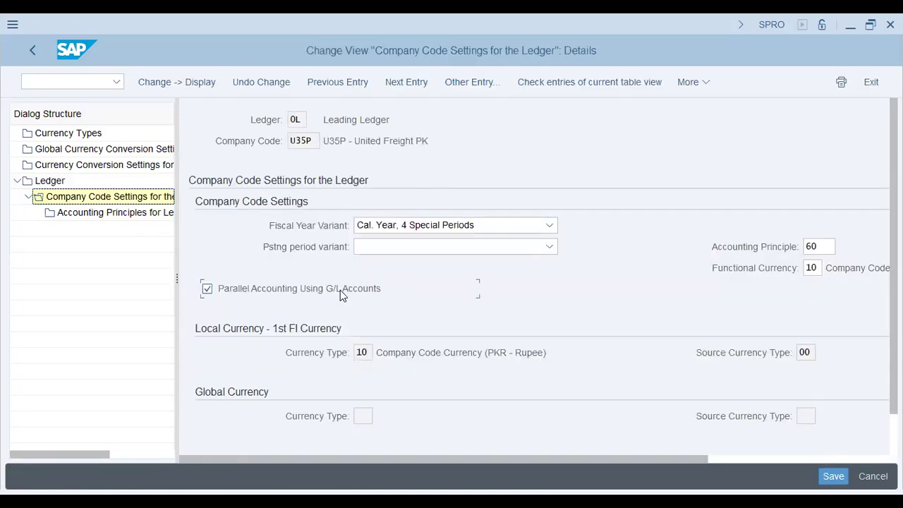
pyautogui.click(833, 476)
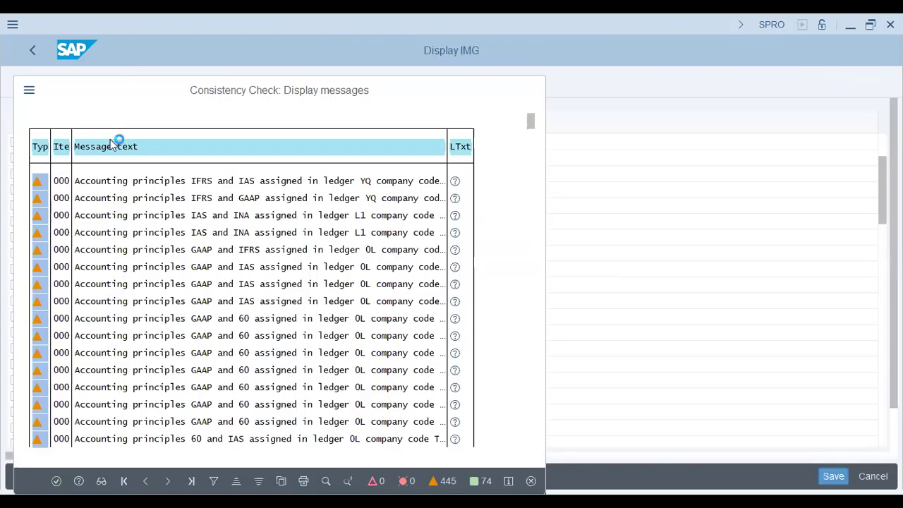
pyautogui.press('Return')
# - Switch to the session showing the document list and start transaction FS00 there
pyautogui.click(80, 80)
pyautogui.write('/N')
pyautogui.press('BackSpace')
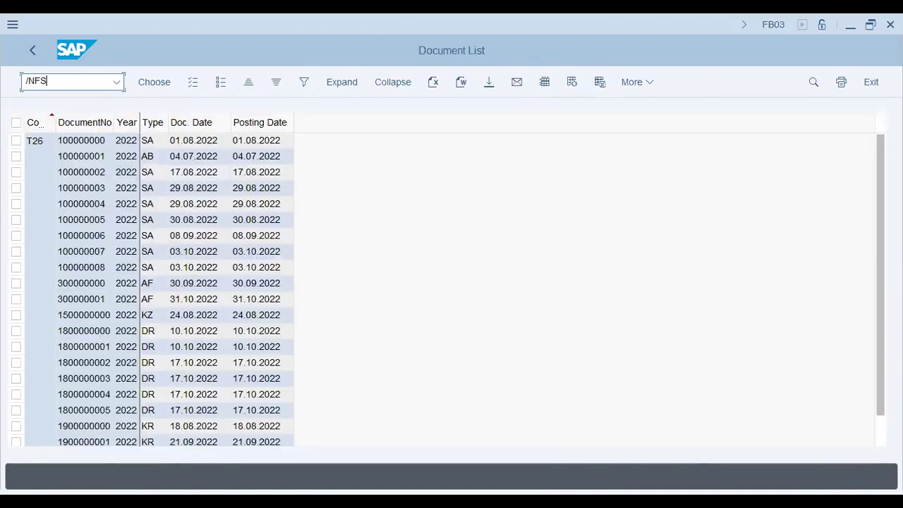
pyautogui.write('L5N')
pyautogui.press('Return')
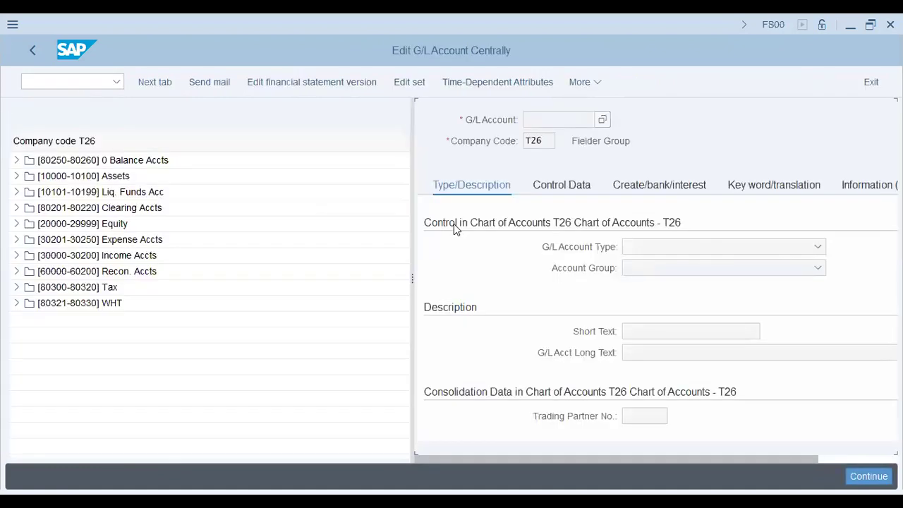
# - Display G/L account 20000 Retained Earnings from the Equity group and open financial statement version 9000 from it
pyautogui.click(305, 86)
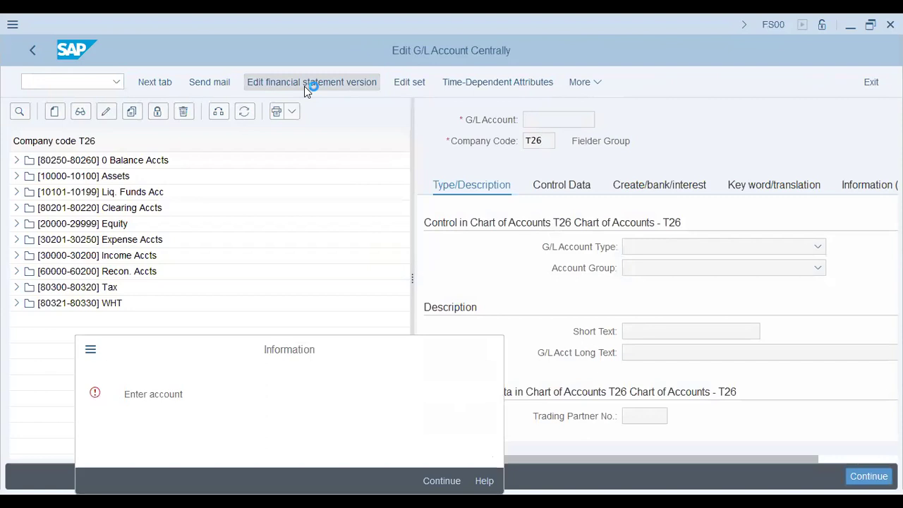
pyautogui.press('Return')
pyautogui.click(17, 224)
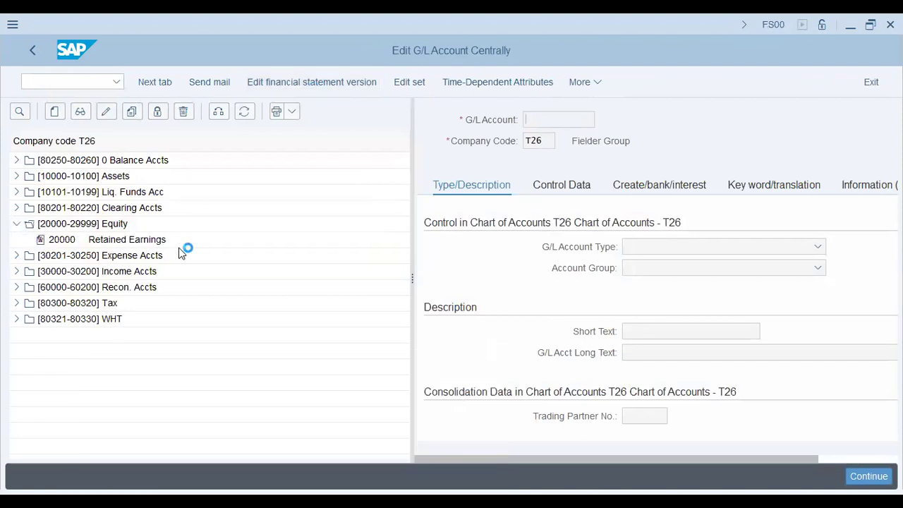
pyautogui.doubleClick(121, 239)
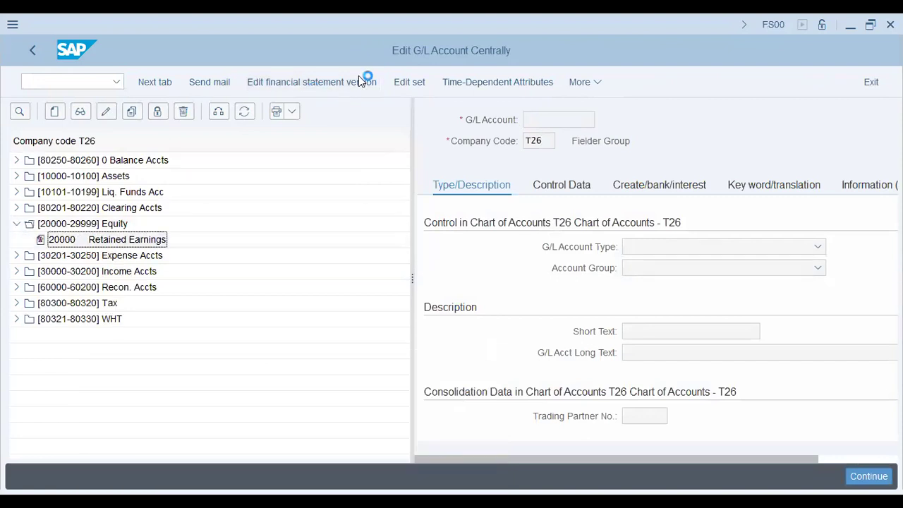
pyautogui.click(336, 83)
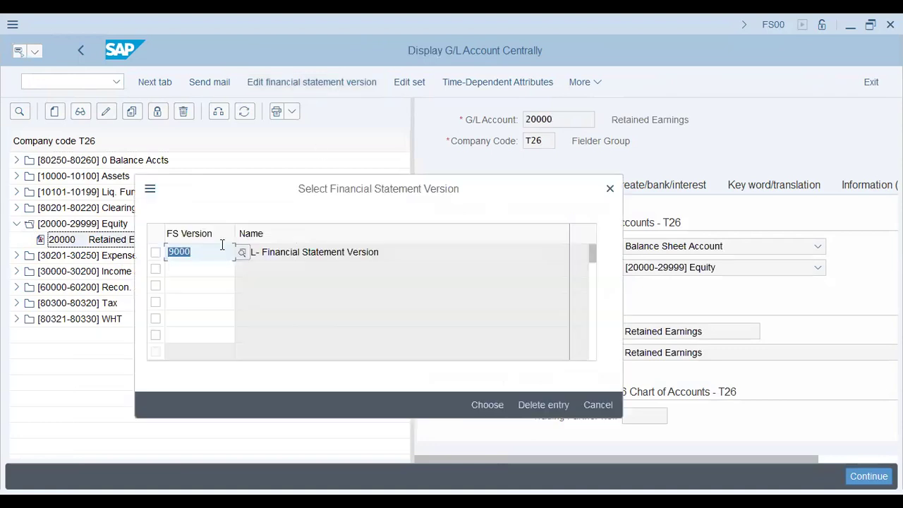
pyautogui.click(487, 405)
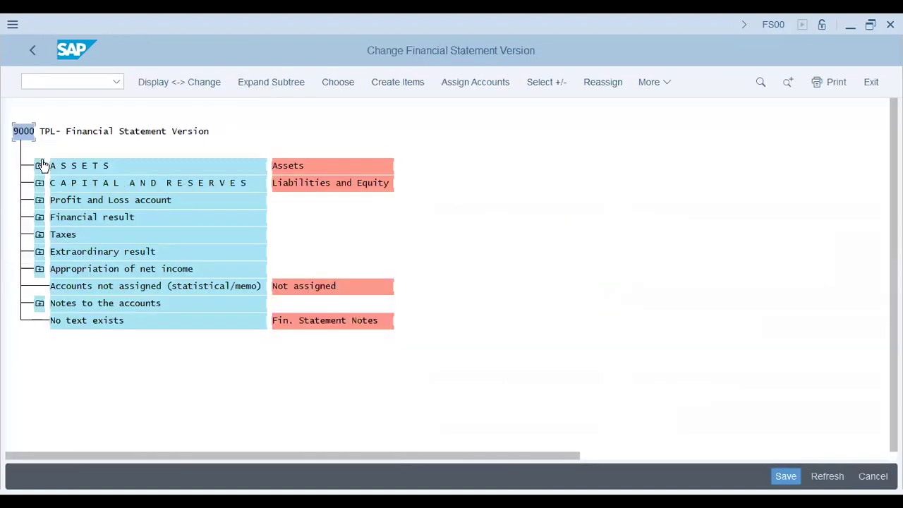
# - Expand Assets down to the accounts under Called up and try the Create Items function
pyautogui.click(40, 165)
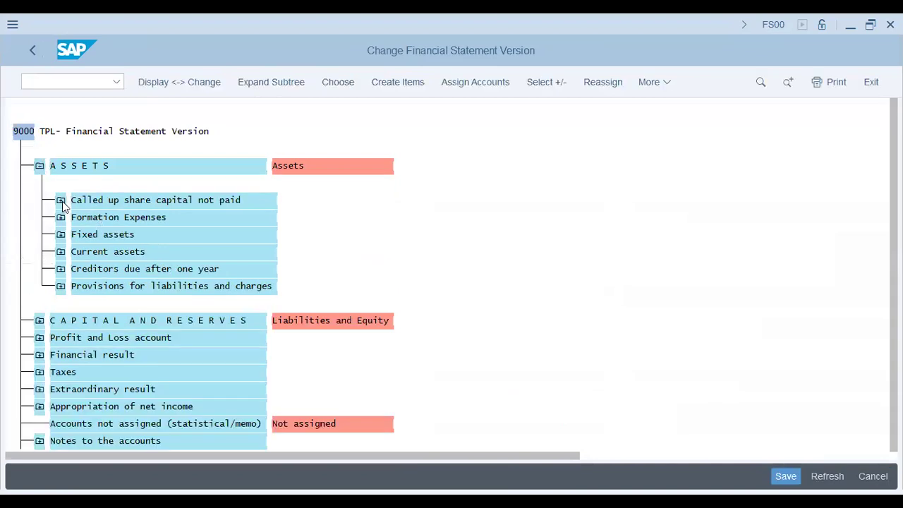
pyautogui.click(61, 200)
pyautogui.click(82, 235)
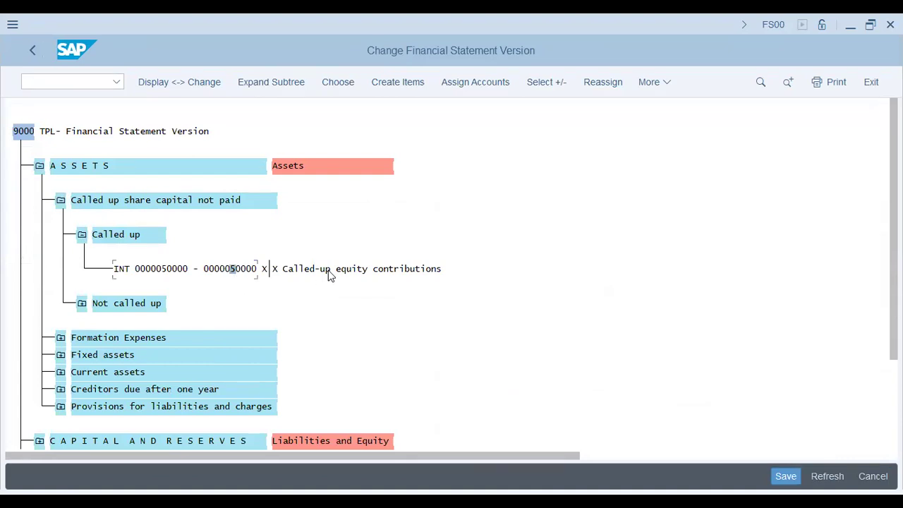
pyautogui.click(398, 82)
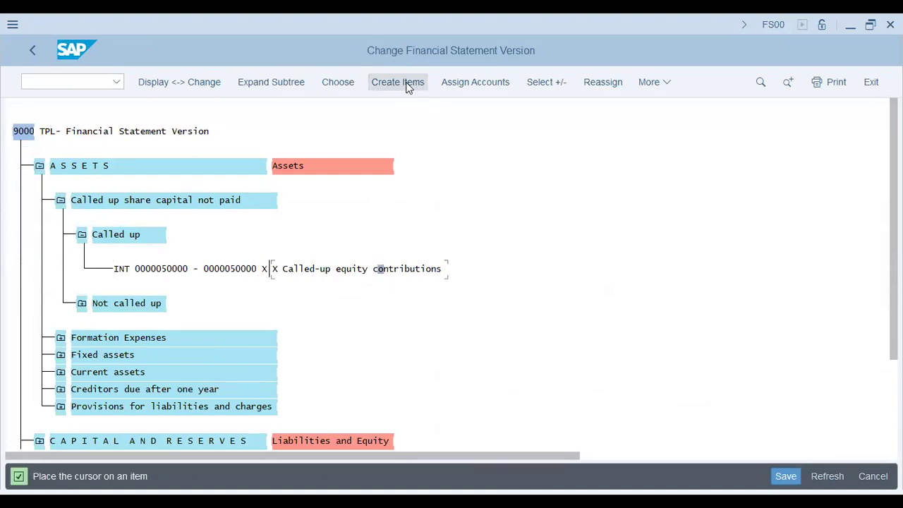
pyautogui.click(96, 167)
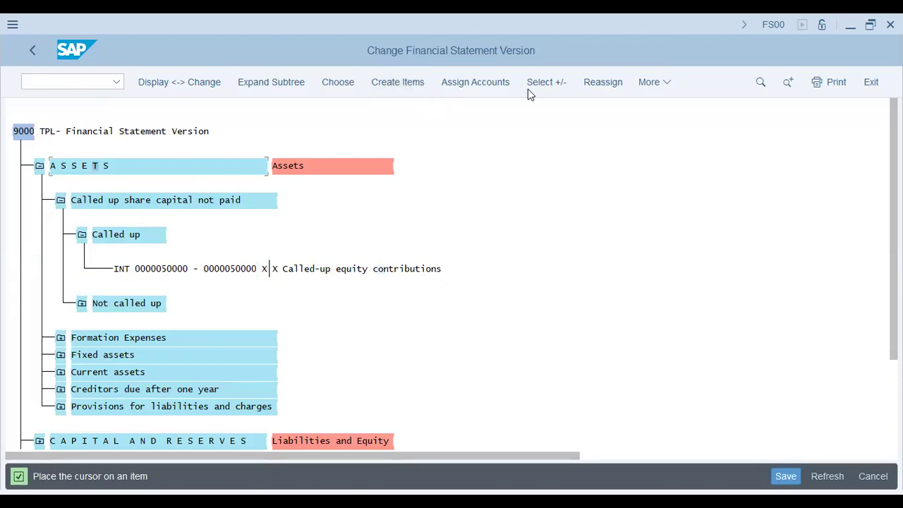
pyautogui.click(136, 235)
# - Examine the chart of accounts and account range assigned to the Called up item, then leave the financial statement version
pyautogui.click(494, 86)
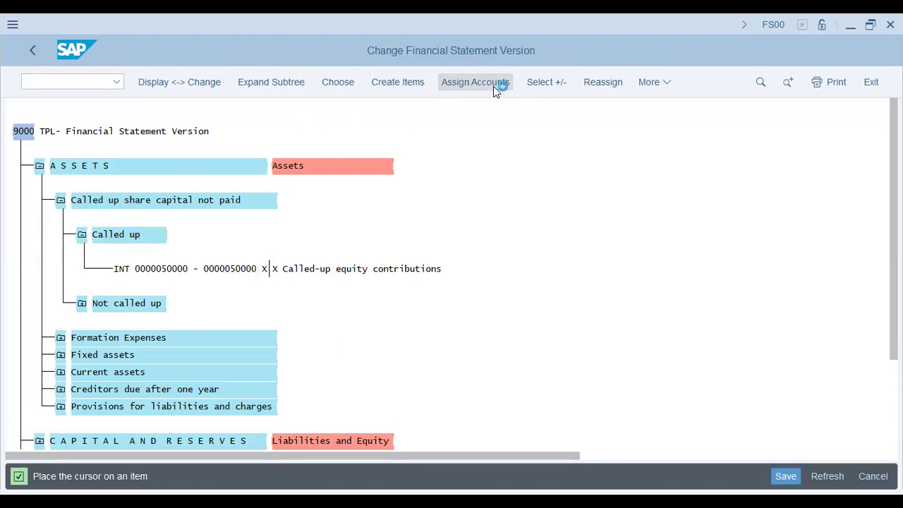
pyautogui.click(431, 224)
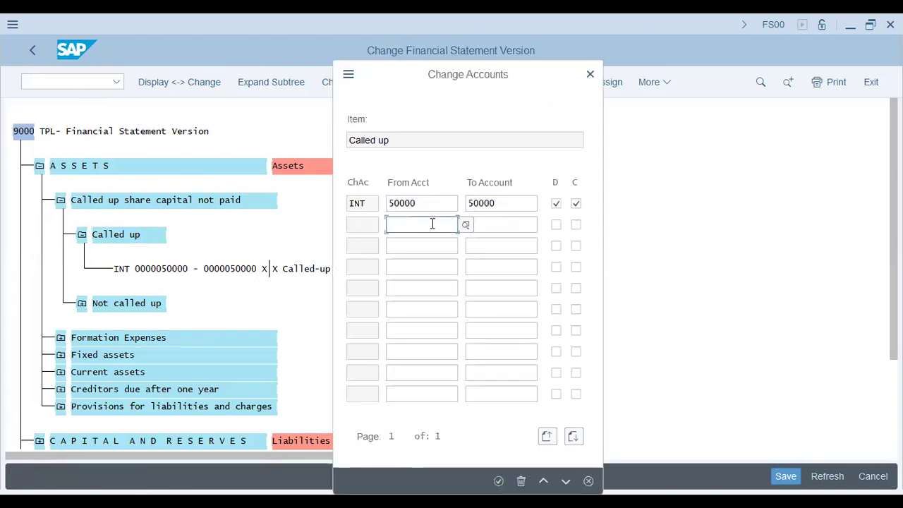
pyautogui.click(501, 219)
pyautogui.moveTo(369, 203); pyautogui.dragTo(317, 210)
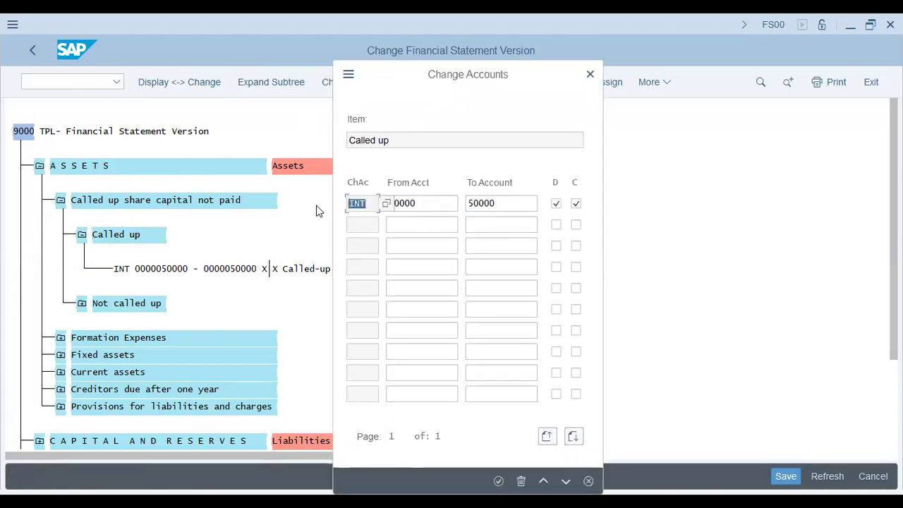
pyautogui.click(585, 76)
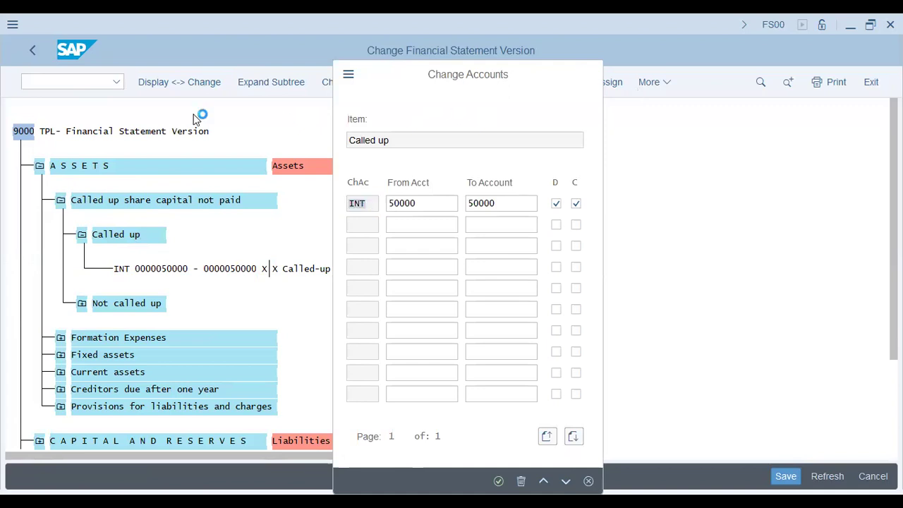
pyautogui.click(32, 52)
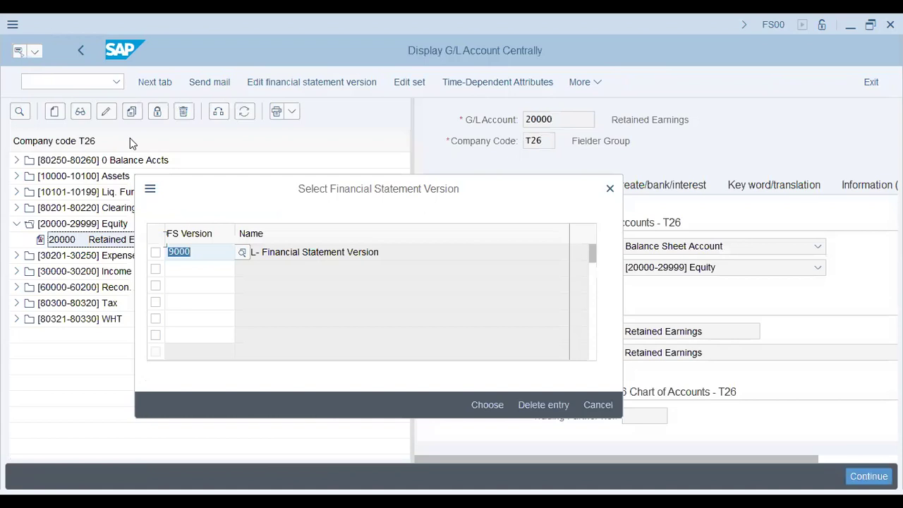
pyautogui.press('Return')
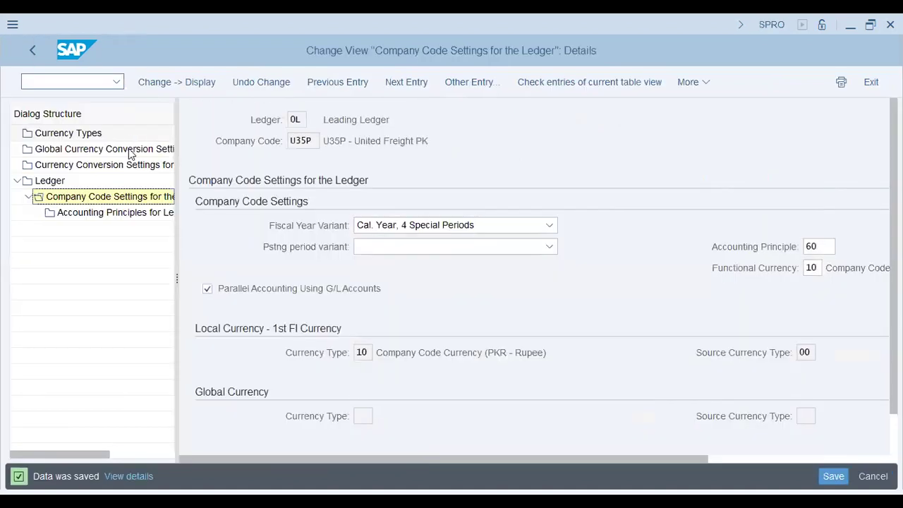
# - Open the Ledger overview in the SPRO session and check the ledger type options for ledger A2
pyautogui.doubleClick(64, 182)
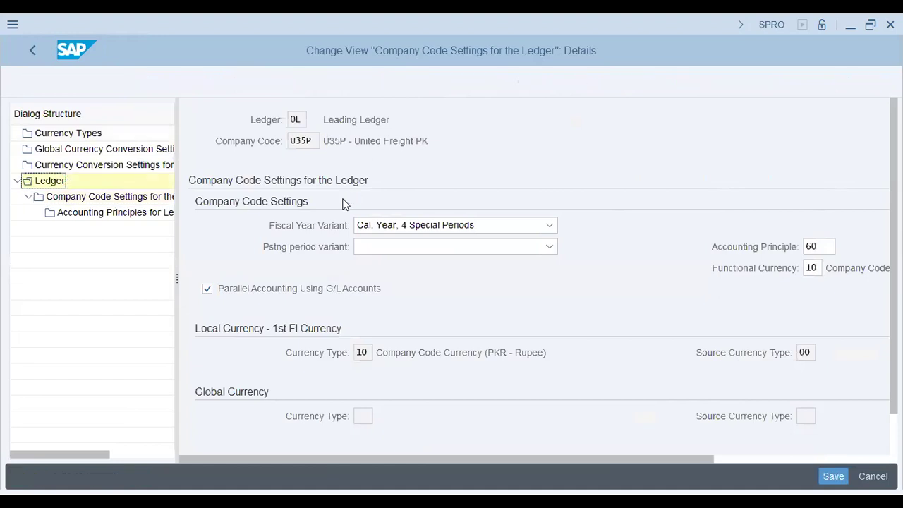
pyautogui.click(353, 176)
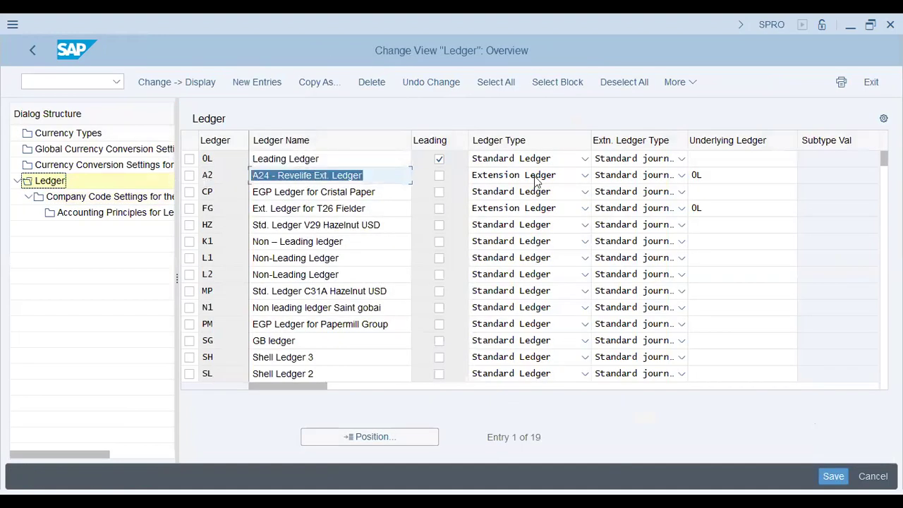
pyautogui.click(585, 175)
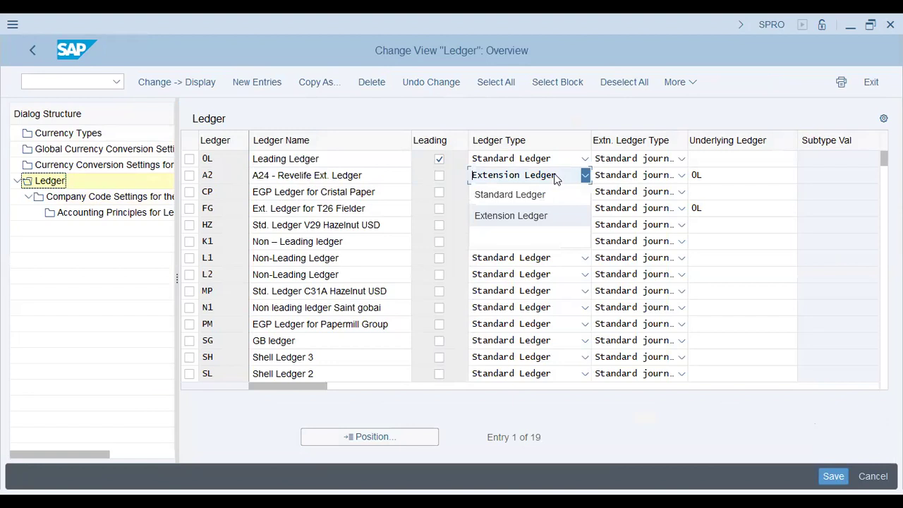
pyautogui.click(539, 215)
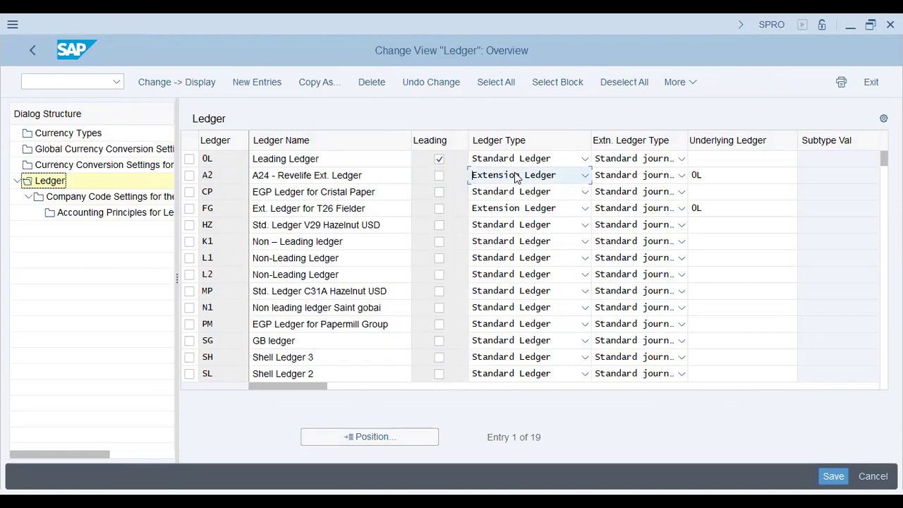
# - Compare the leading ledger with ledger A2's underlying ledger and examine A2's manual postings setting
pyautogui.moveTo(332, 158); pyautogui.dragTo(235, 156)
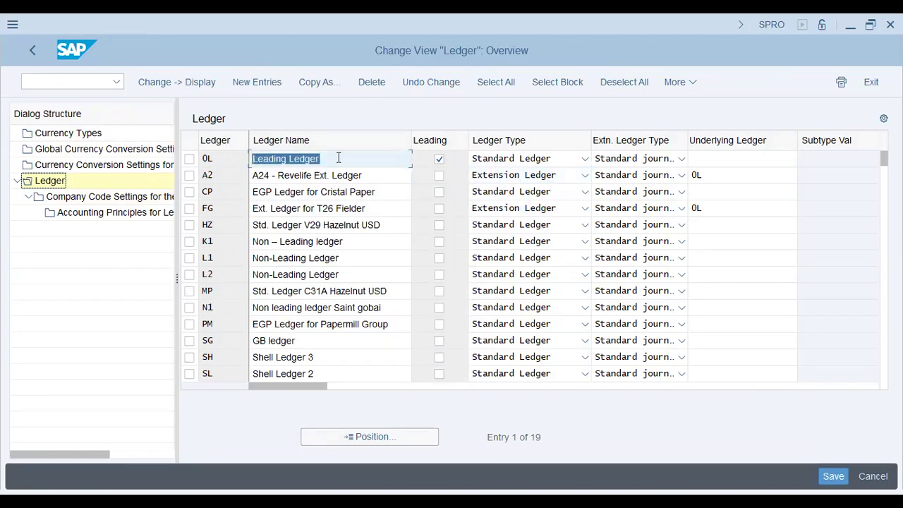
pyautogui.click(775, 172)
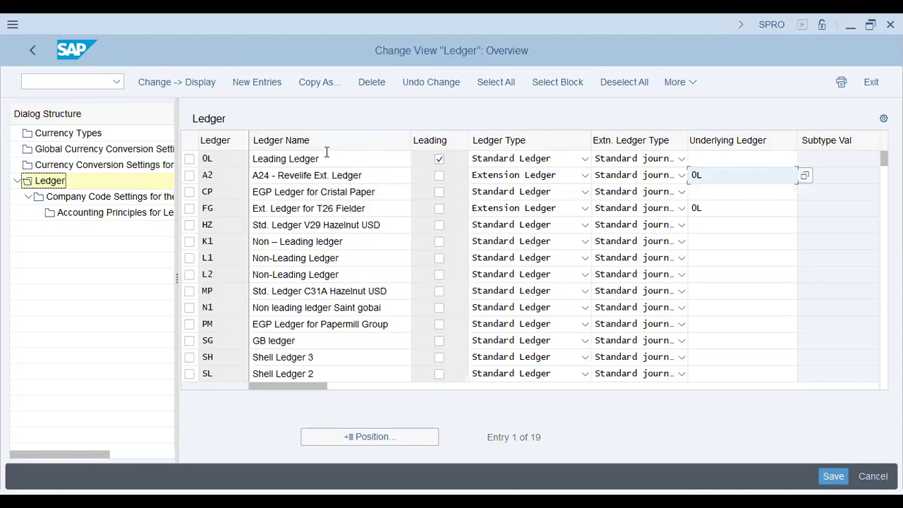
pyautogui.moveTo(327, 157); pyautogui.dragTo(251, 157)
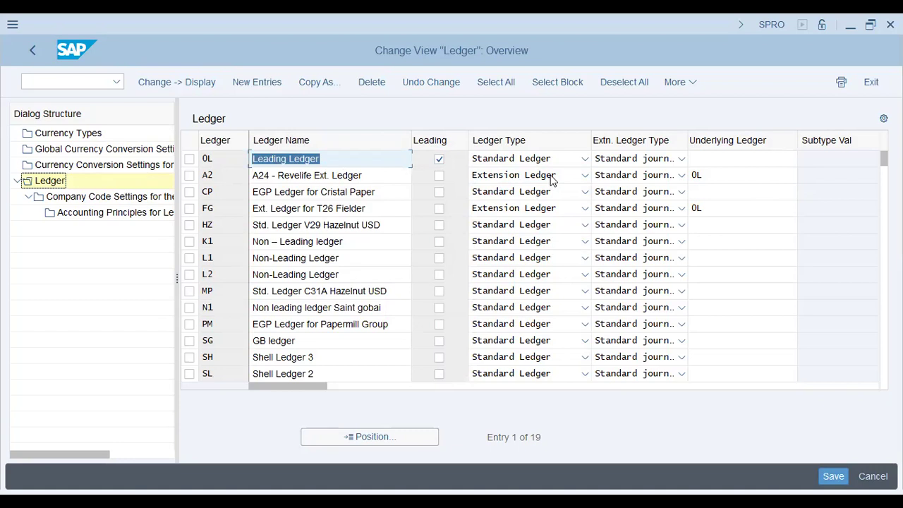
pyautogui.click(741, 176)
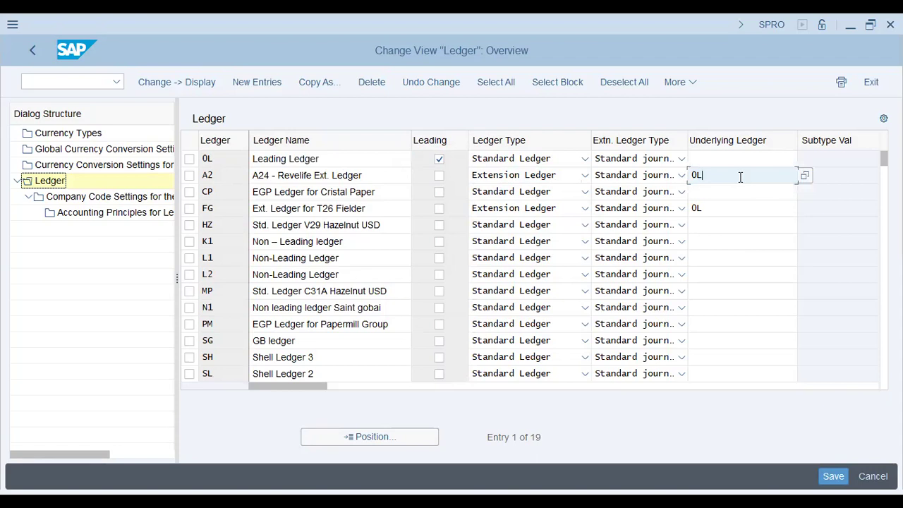
pyautogui.press('Tab')
pyautogui.press('Tab')
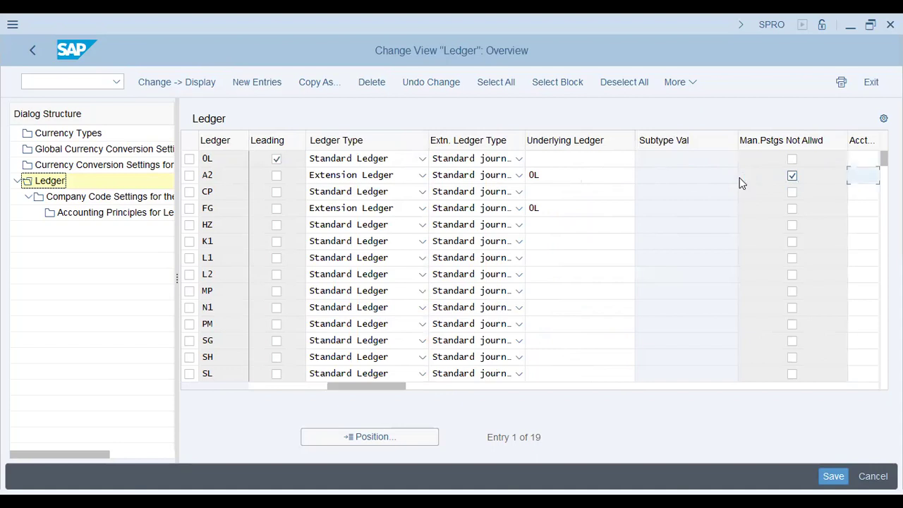
# - Check extension ledger A2's underlying ledger against the non-leading ledgers, then leave the ledger settings and save the changes
pyautogui.click(557, 176)
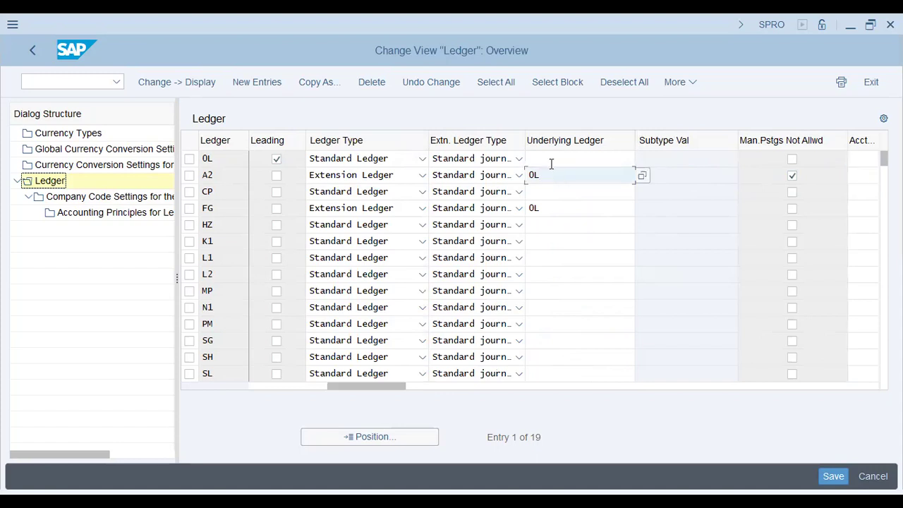
pyautogui.moveTo(551, 172); pyautogui.dragTo(451, 173)
pyautogui.click(254, 387)
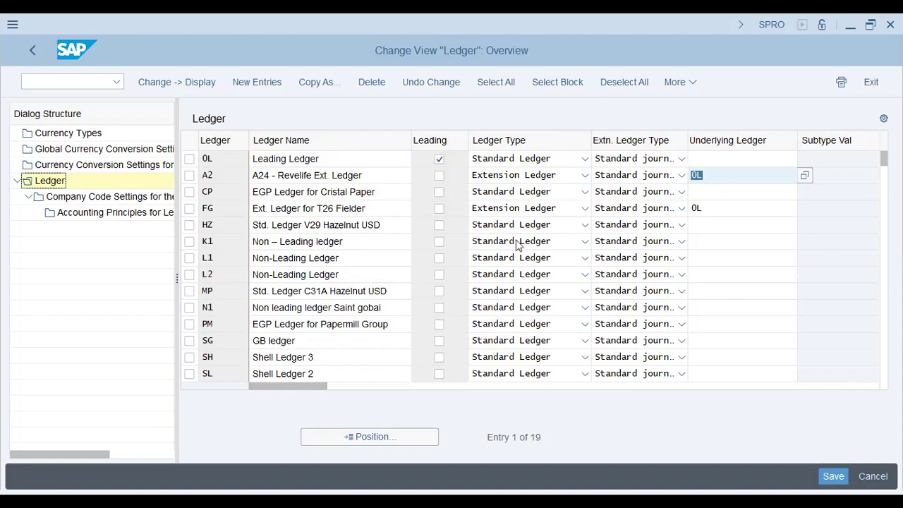
pyautogui.click(725, 245)
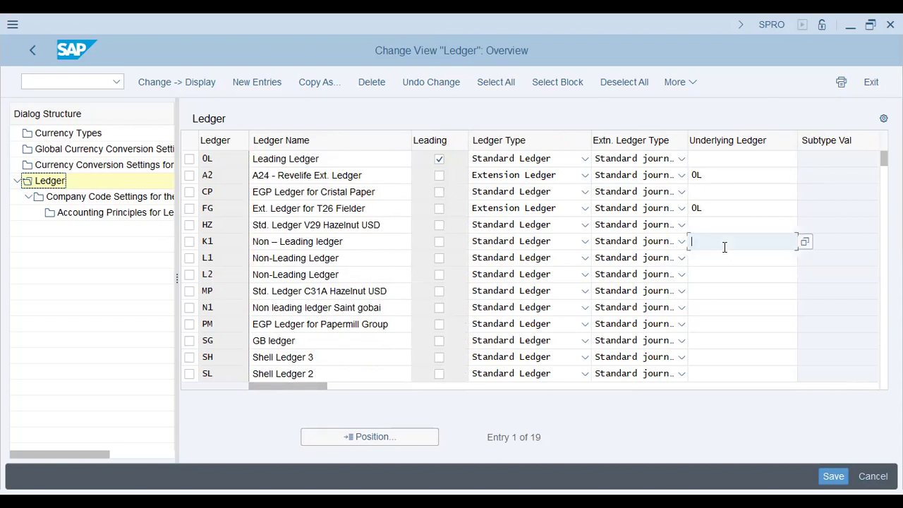
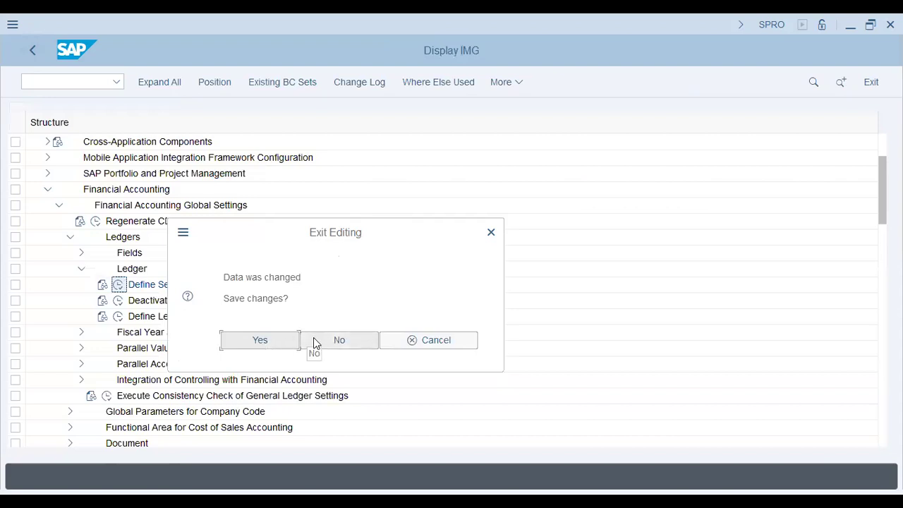
pyautogui.click(247, 340)
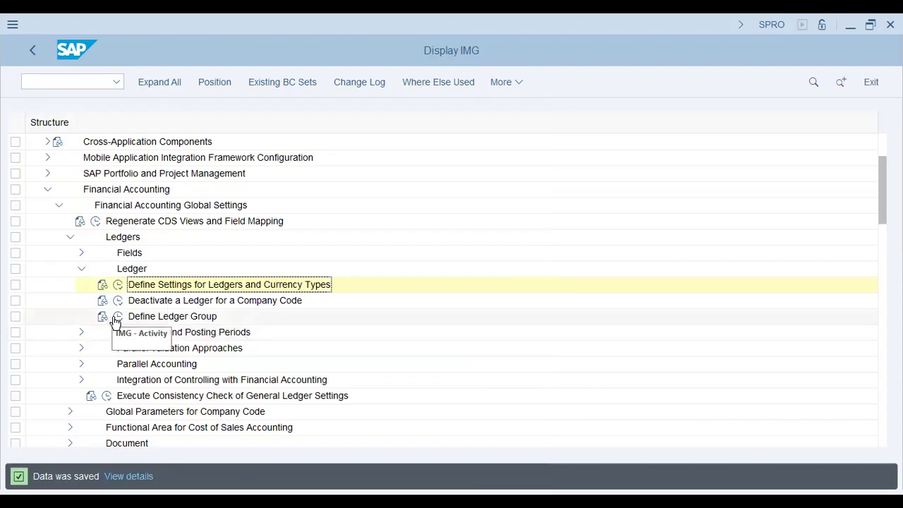
# - In Define Ledger Group, create ledger group UF with the description "Sub-Ledger for U35P"
pyautogui.click(116, 317)
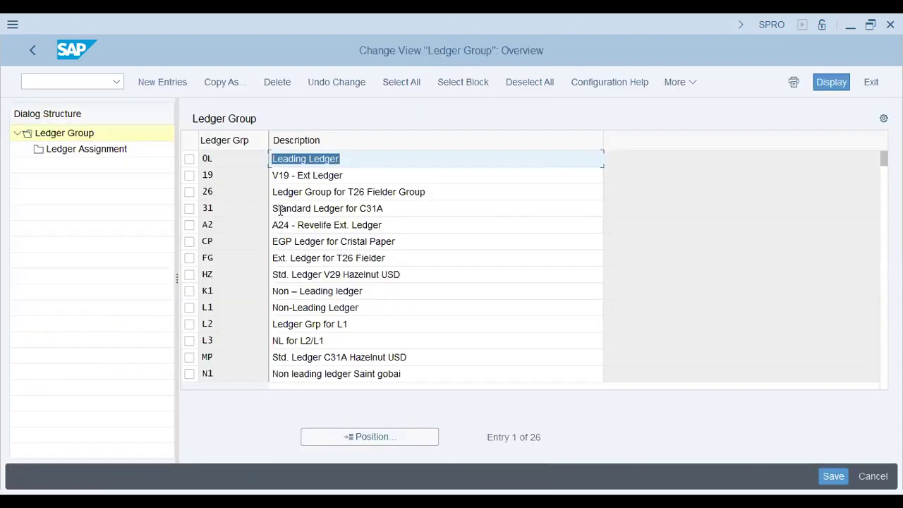
pyautogui.click(328, 162)
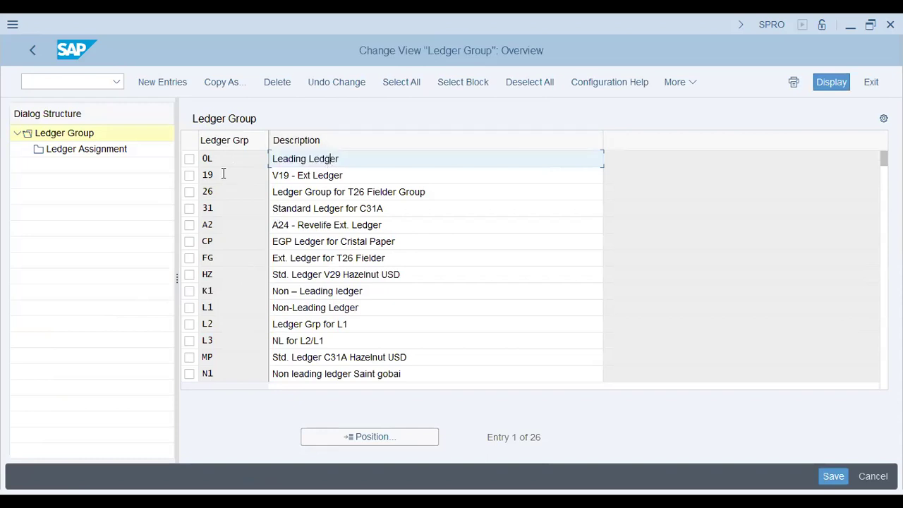
pyautogui.click(166, 81)
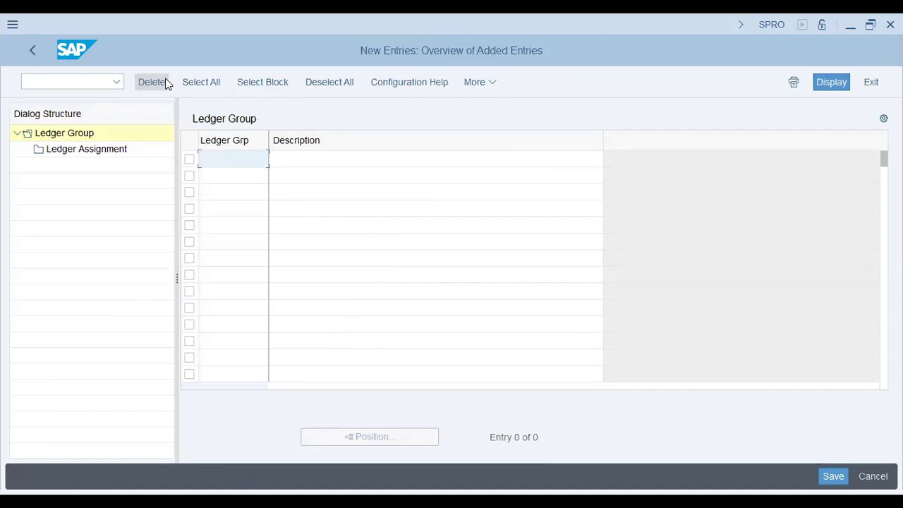
pyautogui.write('UF')
pyautogui.press('Tab')
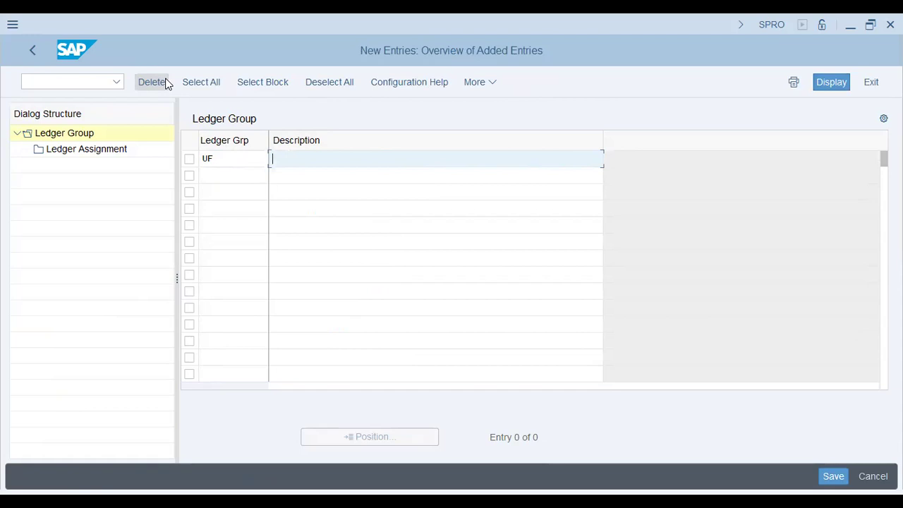
pyautogui.write('Sub-Ledger for U35P')
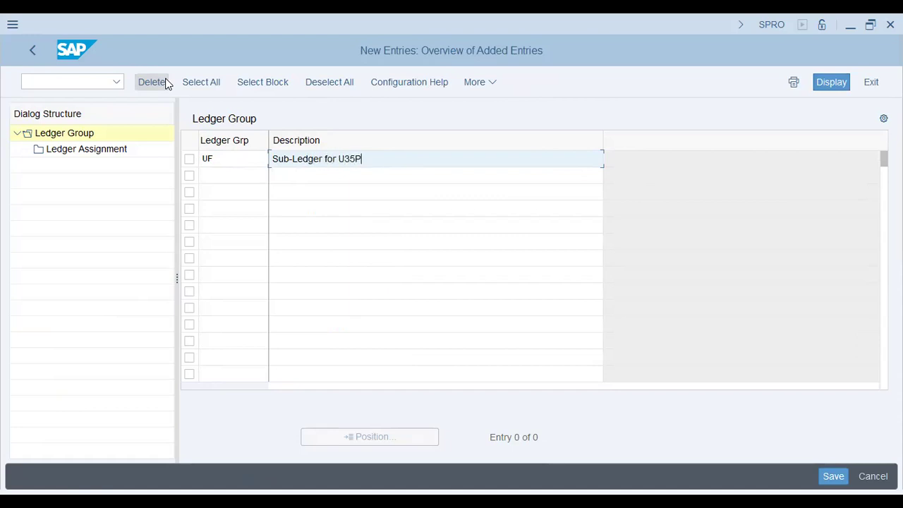
pyautogui.press('Return')
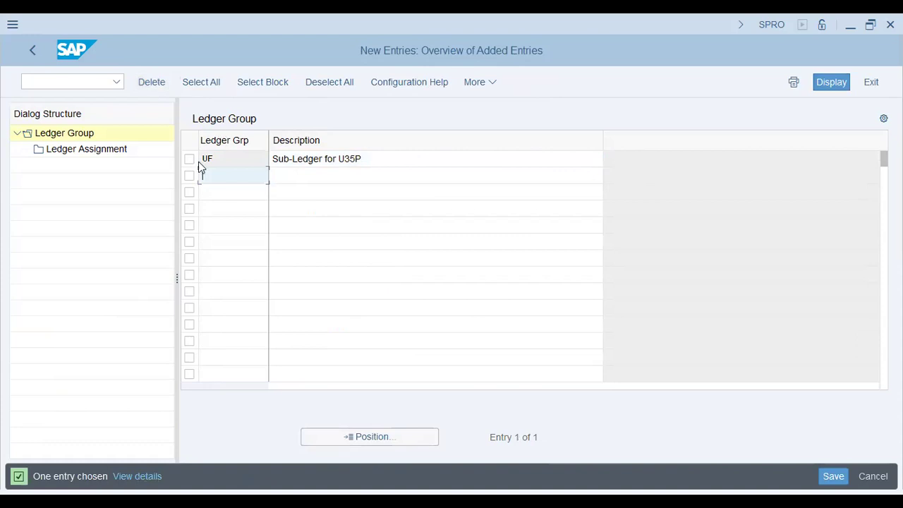
# - Assign ledger 0L to group UF as representative ledger, save it in the proposed customizing request and return to the IMG
pyautogui.click(190, 160)
pyautogui.doubleClick(87, 151)
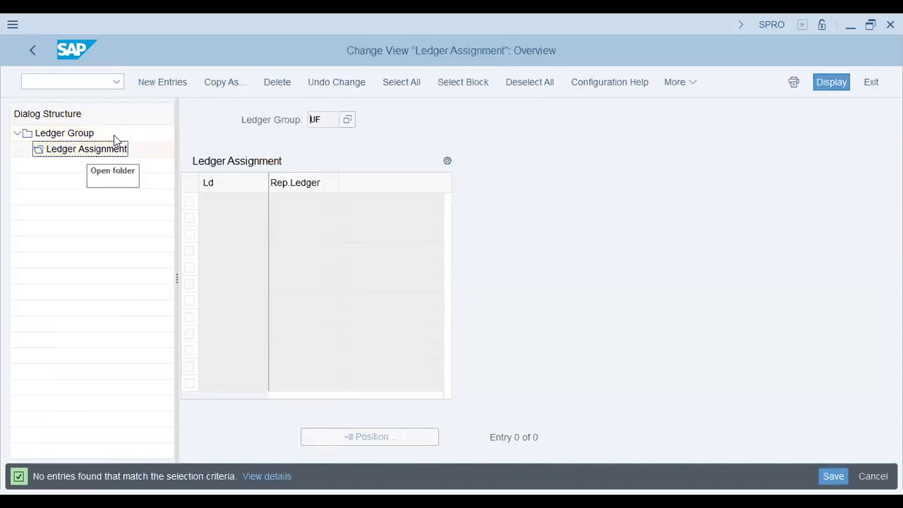
pyautogui.click(159, 84)
pyautogui.write('0L')
pyautogui.press('space')
pyautogui.press('Return')
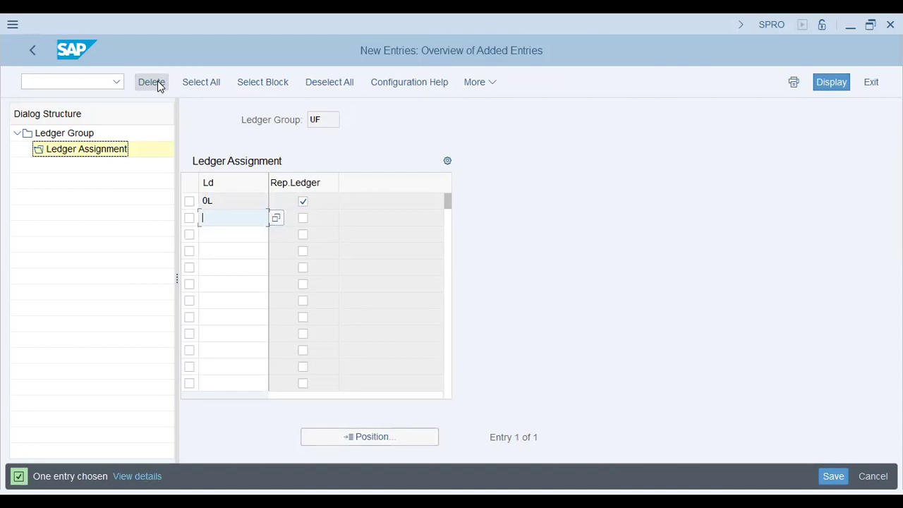
pyautogui.click(152, 82)
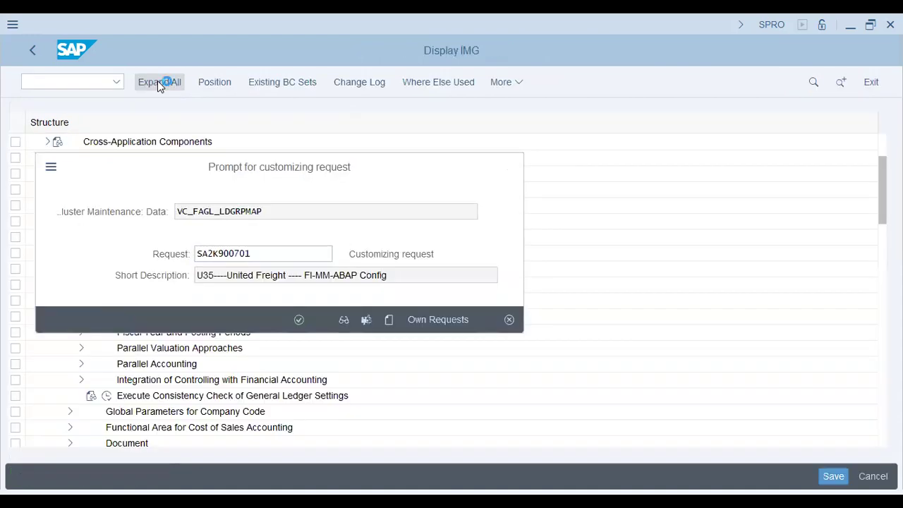
pyautogui.press('Return')
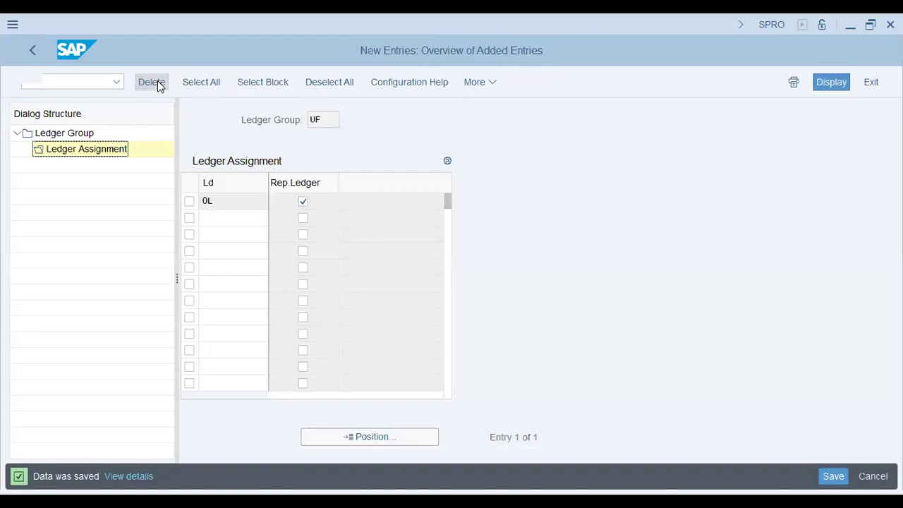
pyautogui.click(157, 82)
pyautogui.click(157, 82)
pyautogui.press('F3')
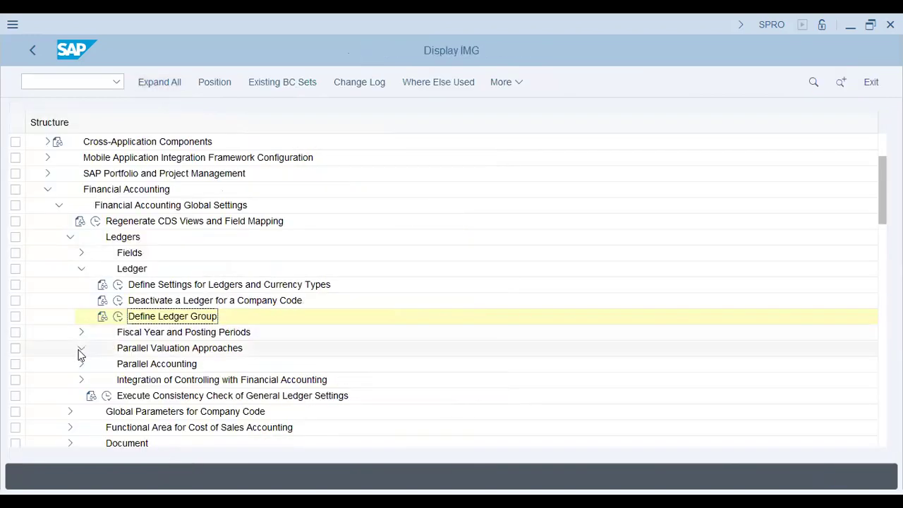
# - Open Maintain Currency and Valuation Profile in the basic settings of Multiple Valuation Approaches/Transfer Prices
pyautogui.click(80, 349)
pyautogui.click(161, 365)
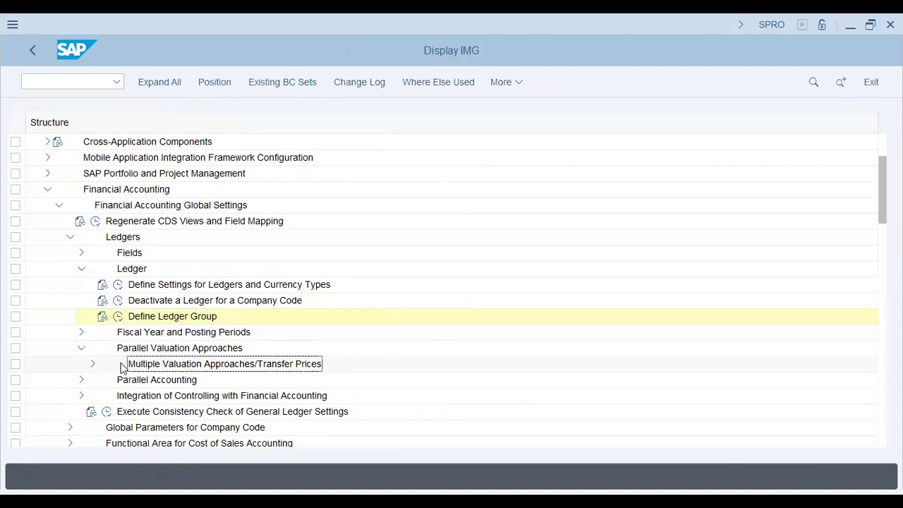
pyautogui.click(92, 365)
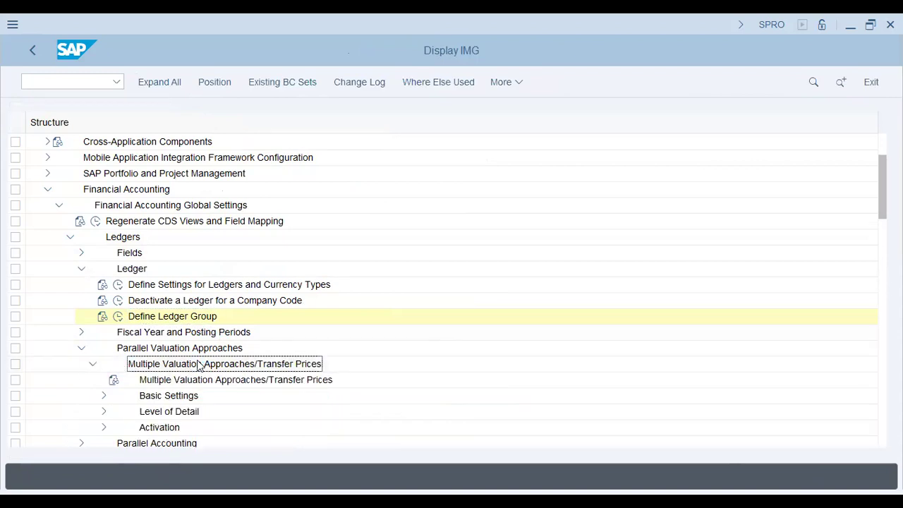
pyautogui.click(295, 381)
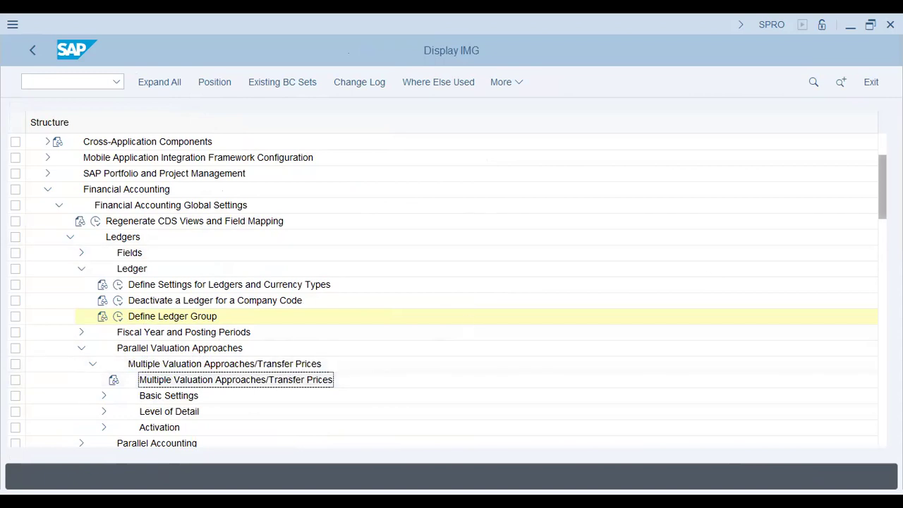
pyautogui.scroll(-5, 451, 289)
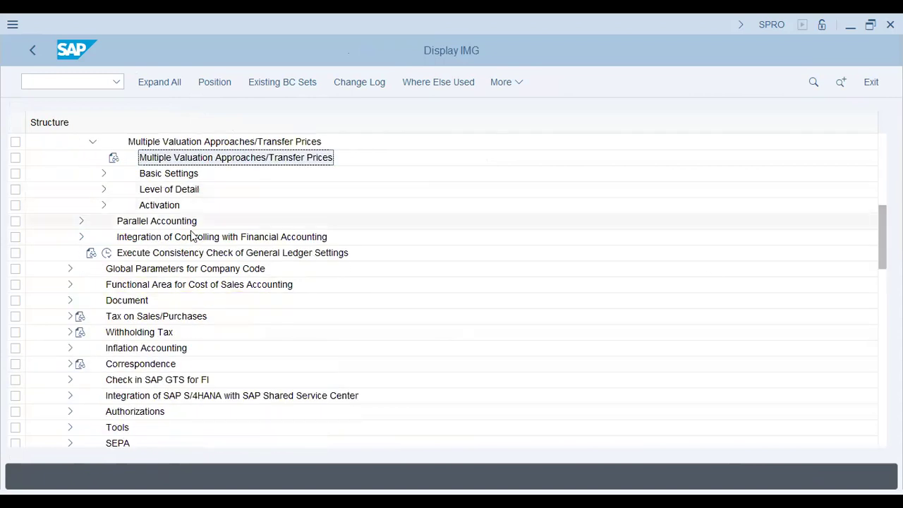
pyautogui.click(104, 174)
pyautogui.click(206, 205)
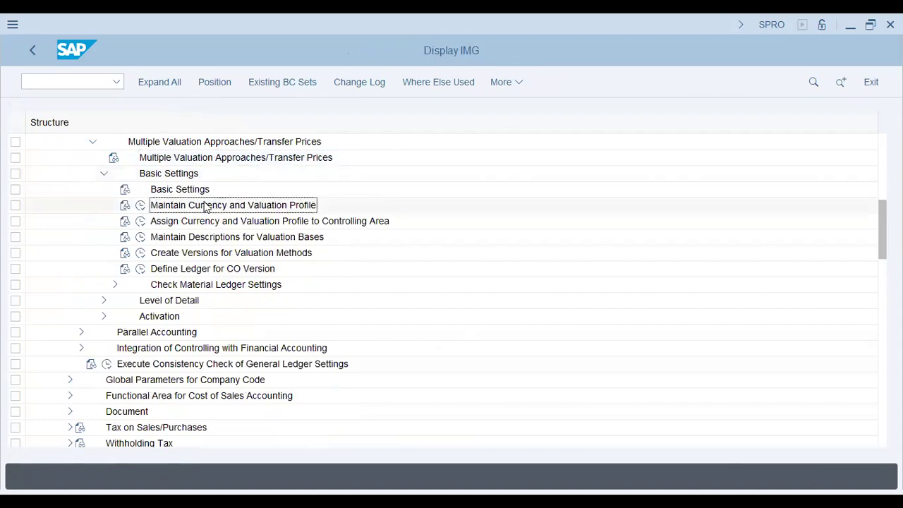
pyautogui.click(141, 206)
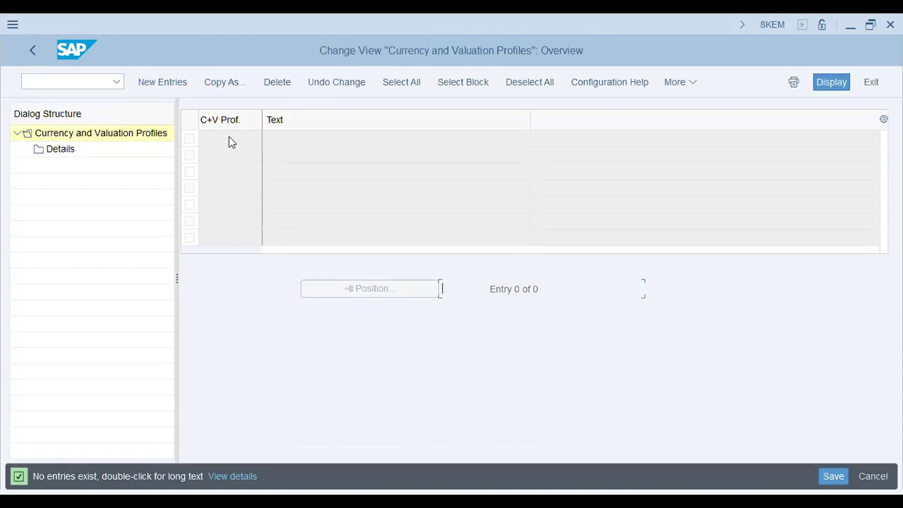
# - Create currency and valuation profile U35 with the text "Currency Valuation for United Freight"
pyautogui.click(168, 86)
pyautogui.write('u3')
pyautogui.press('BackSpace')
pyautogui.write('5')
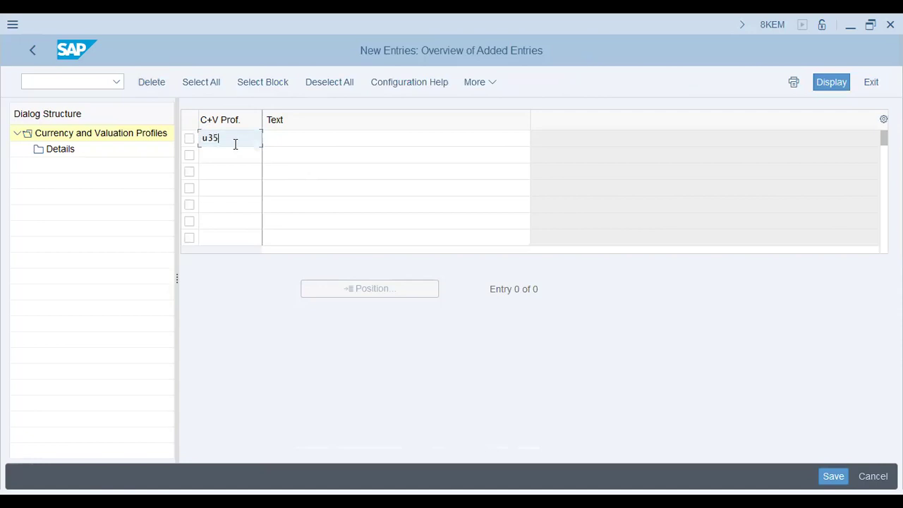
pyautogui.press('Tab')
pyautogui.write('cur')
pyautogui.press('BackSpace')
pyautogui.press('BackSpace')
pyautogui.press('BackSpace')
pyautogui.write('Current')
pyautogui.press('BackSpace')
pyautogui.write('cy Valuation for United Freight')
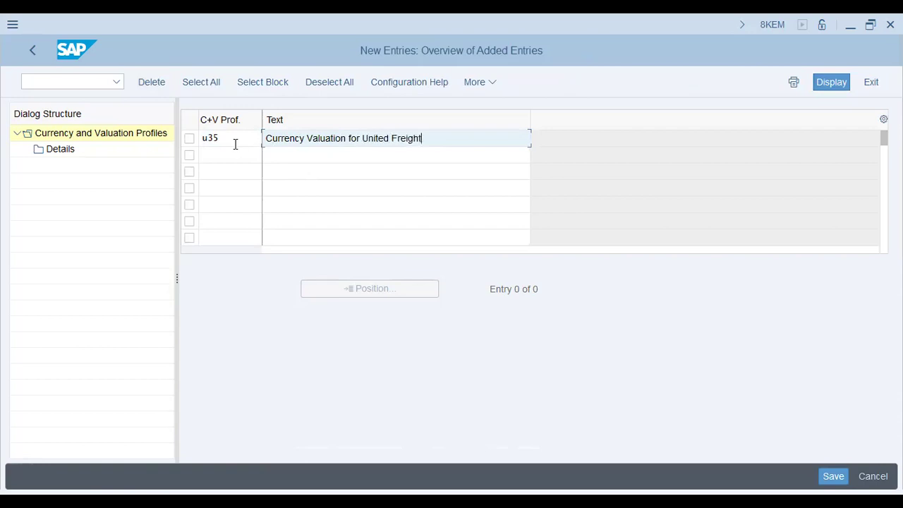
pyautogui.press('Return')
# - Open the details of profile U35 and check its company code currency line and valuation view
pyautogui.click(79, 156)
pyautogui.doubleClick(57, 149)
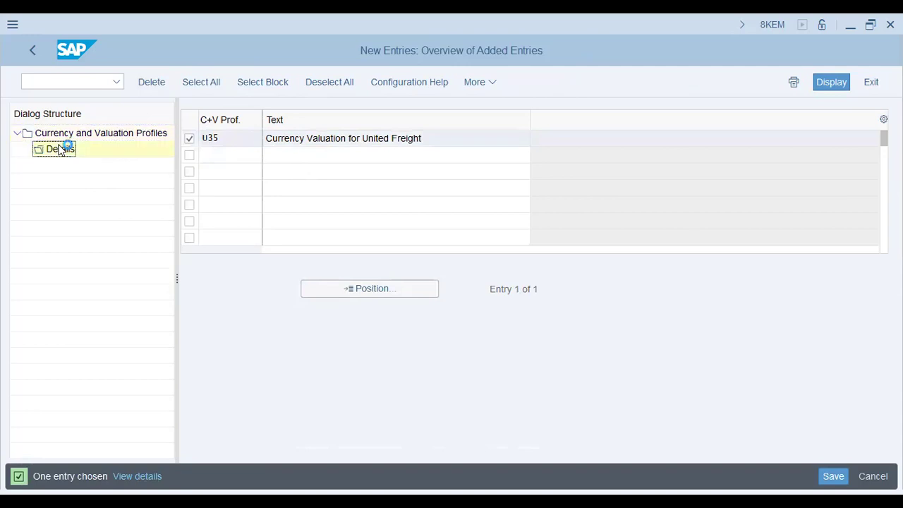
pyautogui.click(363, 202)
pyautogui.click(497, 202)
pyautogui.click(305, 150)
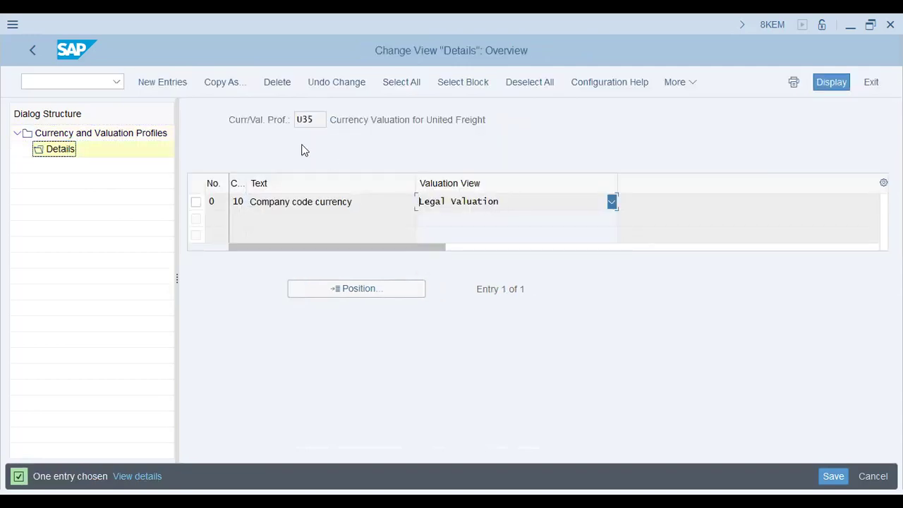
# - Add detail line 1 with currency type 30 and Group Valuation to profile U35, saving it in the customizing request
pyautogui.click(150, 81)
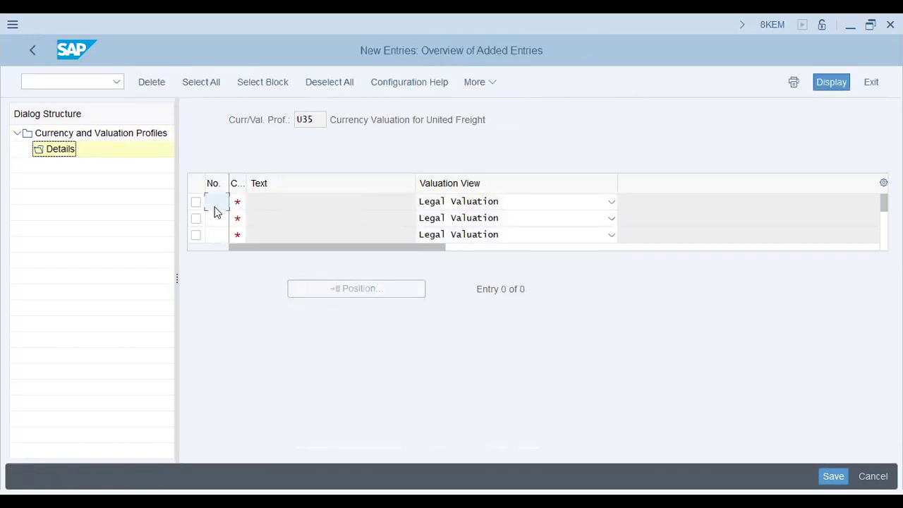
pyautogui.click(244, 201)
pyautogui.click(211, 200)
pyautogui.write('1')
pyautogui.press('Tab')
pyautogui.click(256, 202)
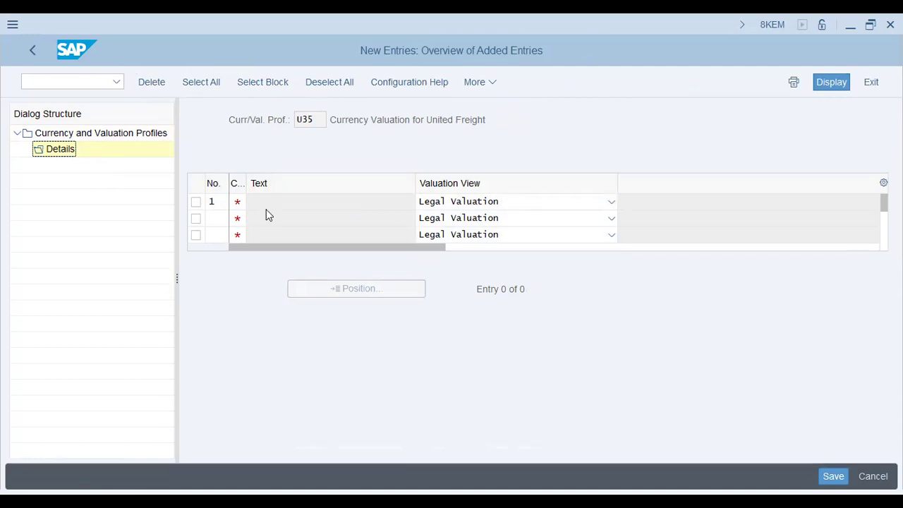
pyautogui.click(276, 205)
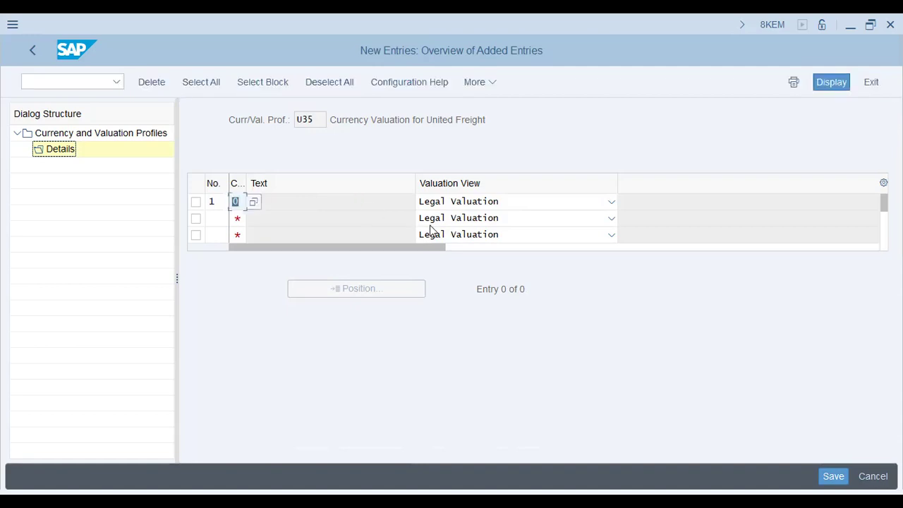
pyautogui.click(498, 204)
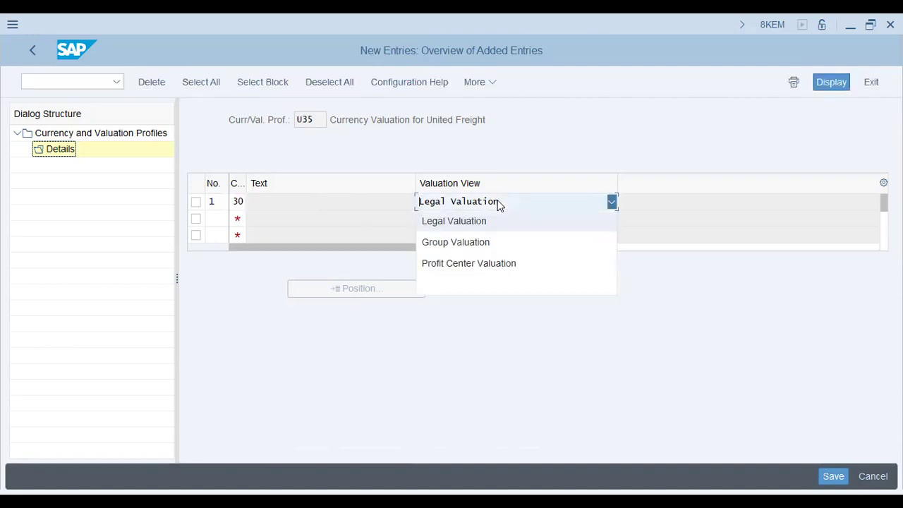
pyautogui.click(492, 242)
pyautogui.press('Return')
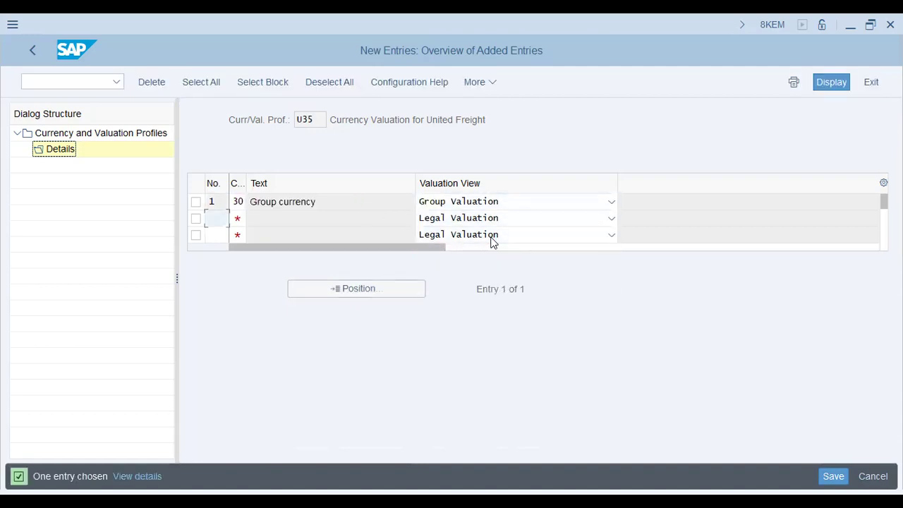
pyautogui.click(493, 242)
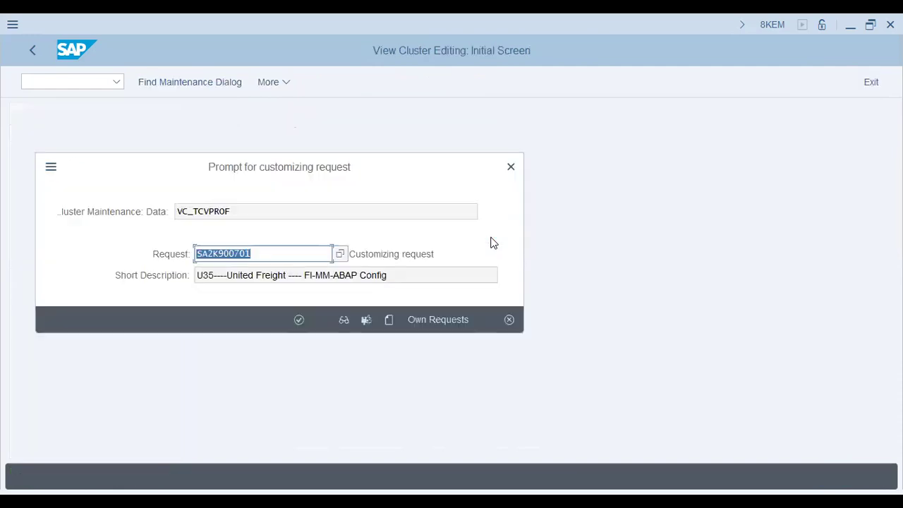
pyautogui.press('Return')
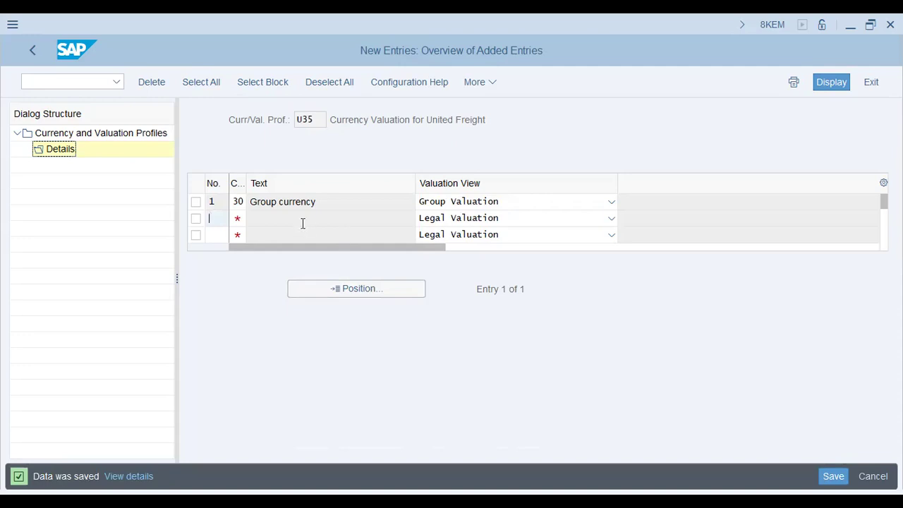
# - Reopen the details of profile U35 and review its currency types and valuation views
pyautogui.moveTo(331, 201); pyautogui.dragTo(92, 207)
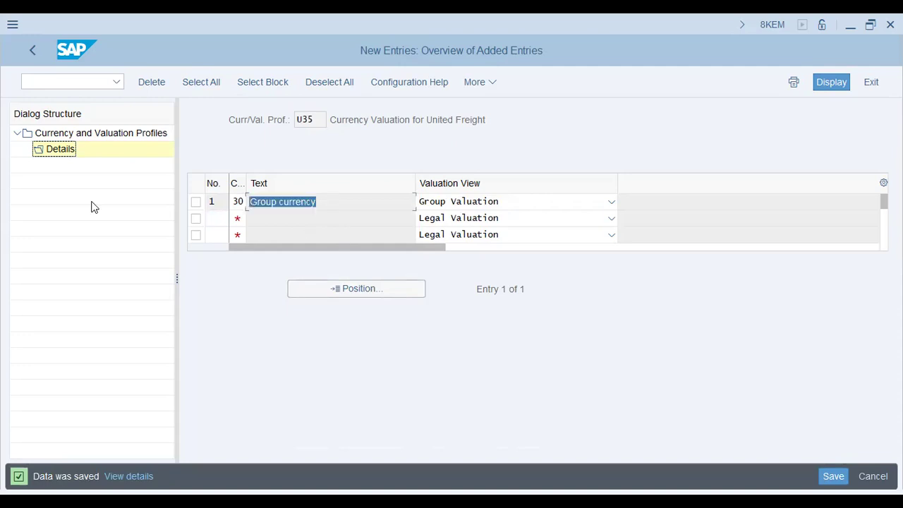
pyautogui.click(60, 150)
pyautogui.moveTo(317, 120); pyautogui.dragTo(266, 119)
pyautogui.click(401, 120)
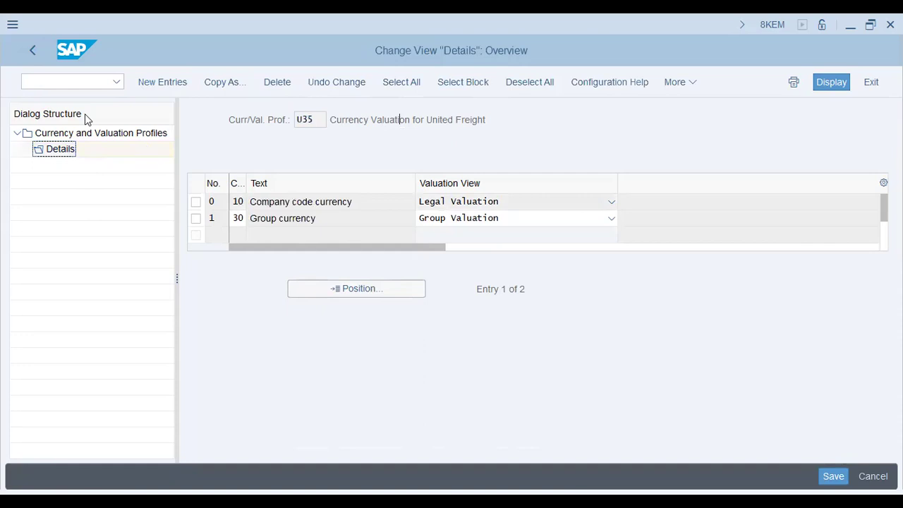
# - Return to the implementation guide and open controlling area maintenance under Enterprise Structure, Definition, Controlling
pyautogui.click(31, 49)
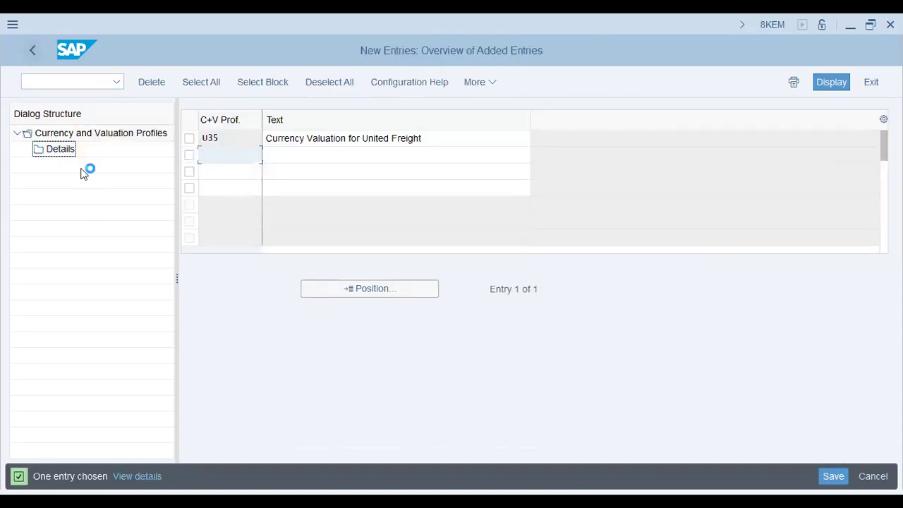
pyautogui.click(30, 48)
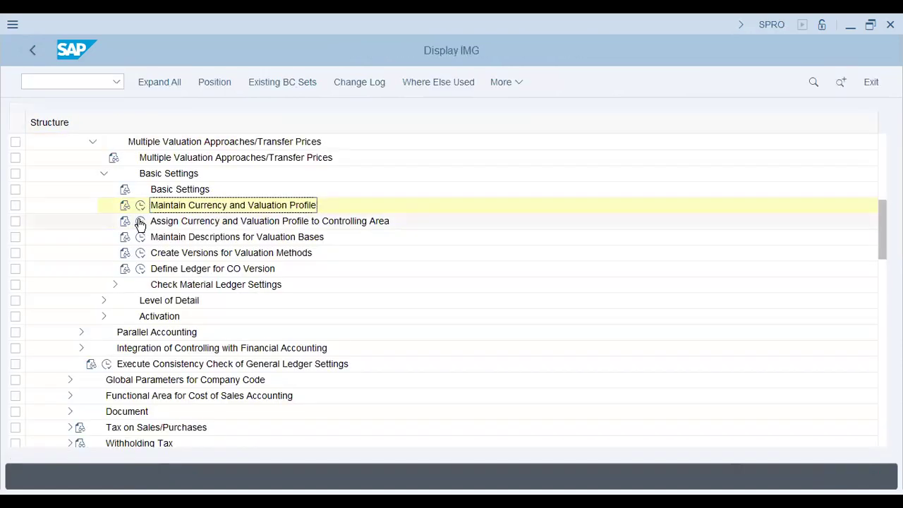
pyautogui.click(882, 170)
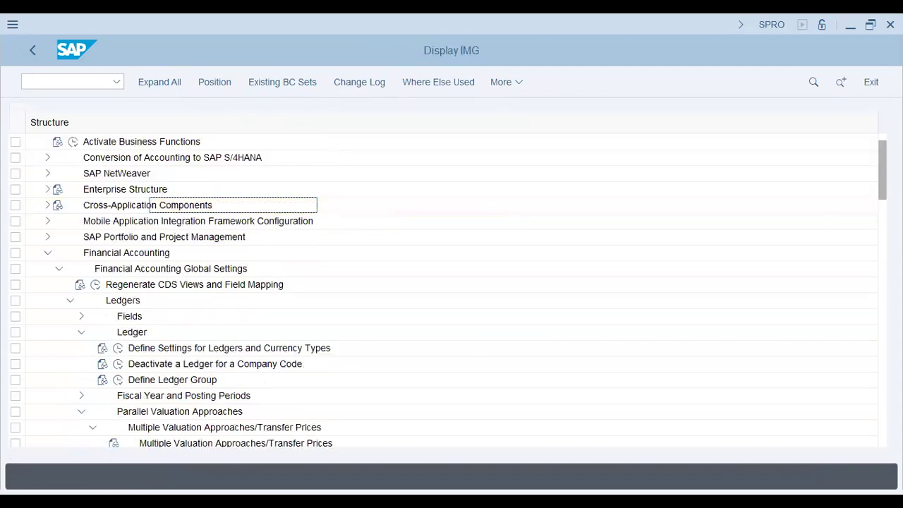
pyautogui.click(59, 269)
pyautogui.click(47, 253)
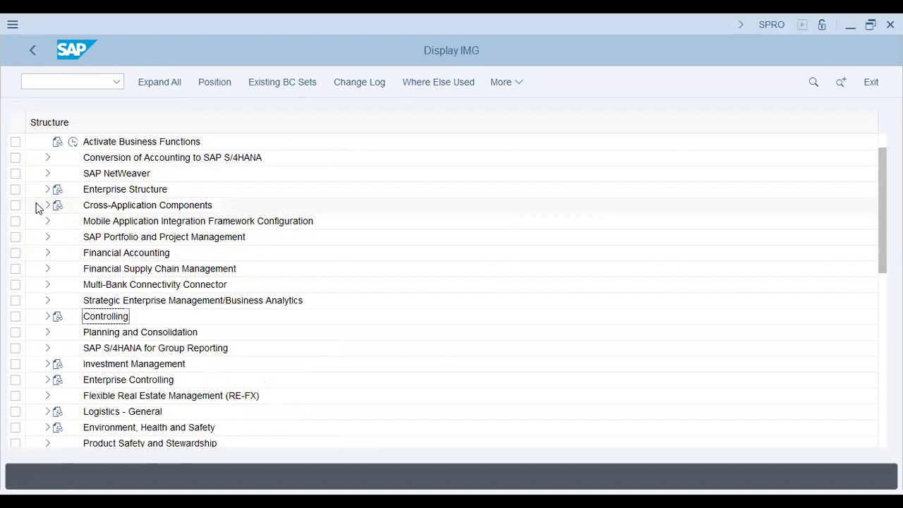
pyautogui.click(47, 189)
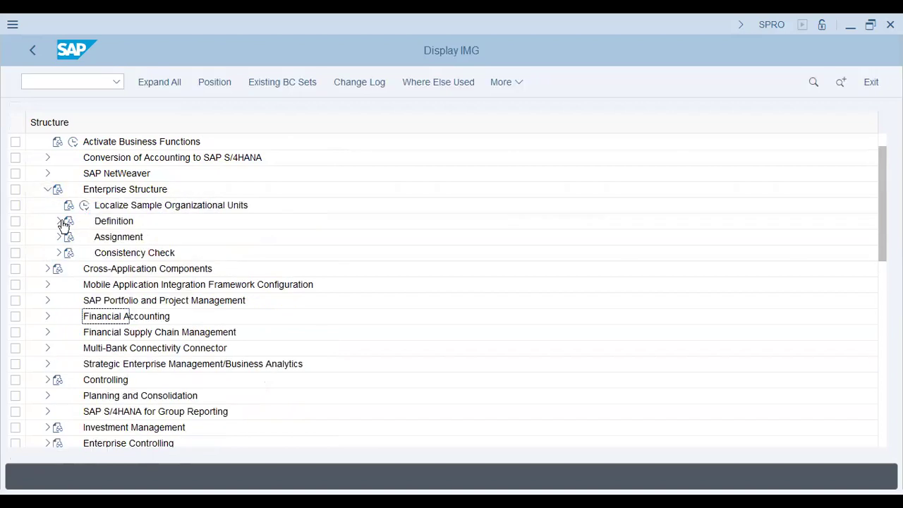
pyautogui.click(61, 222)
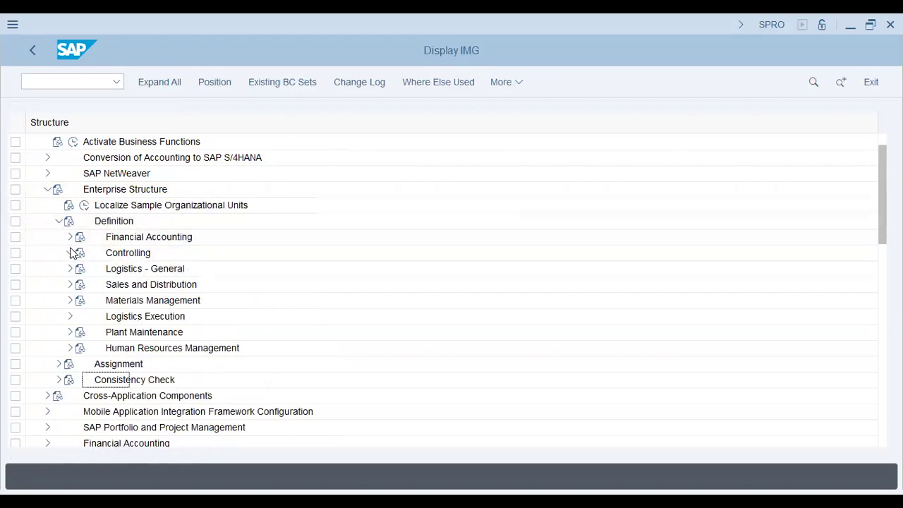
pyautogui.click(70, 253)
pyautogui.click(106, 268)
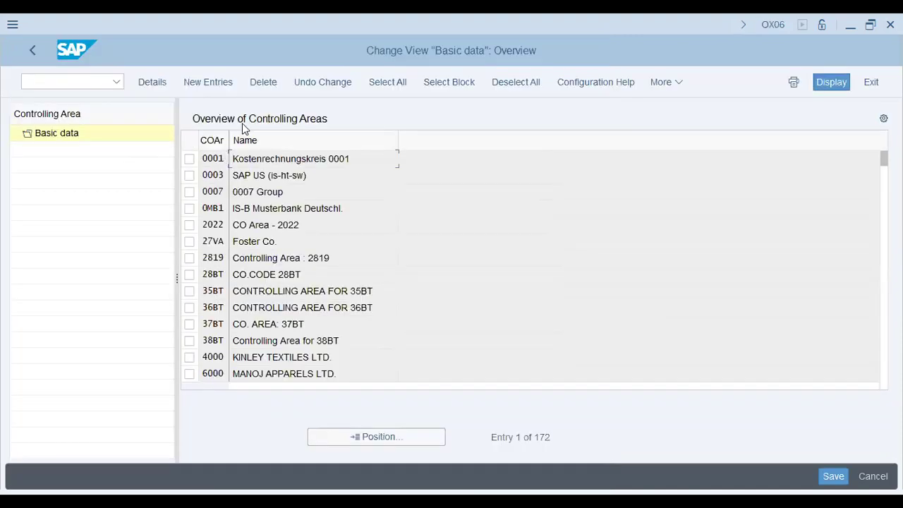
# - Create a new controlling area entry that takes over its data from company code U35P
pyautogui.click(214, 84)
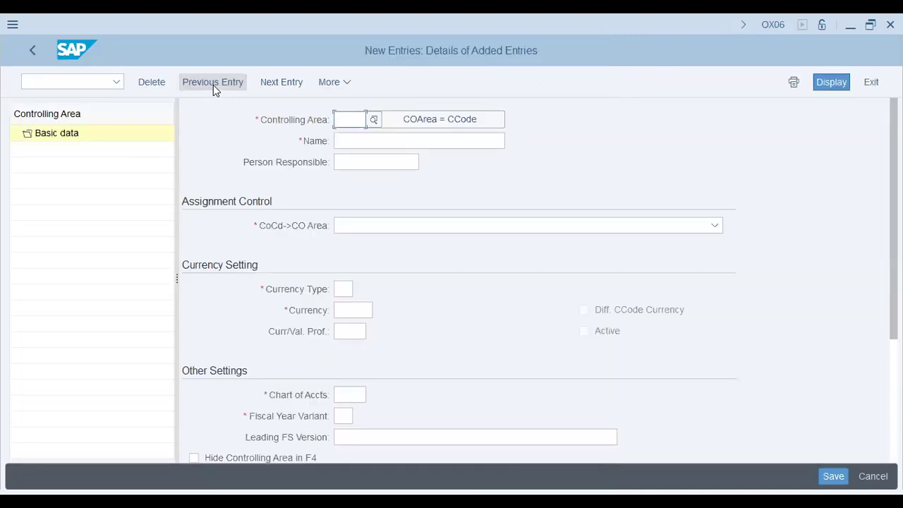
pyautogui.click(430, 119)
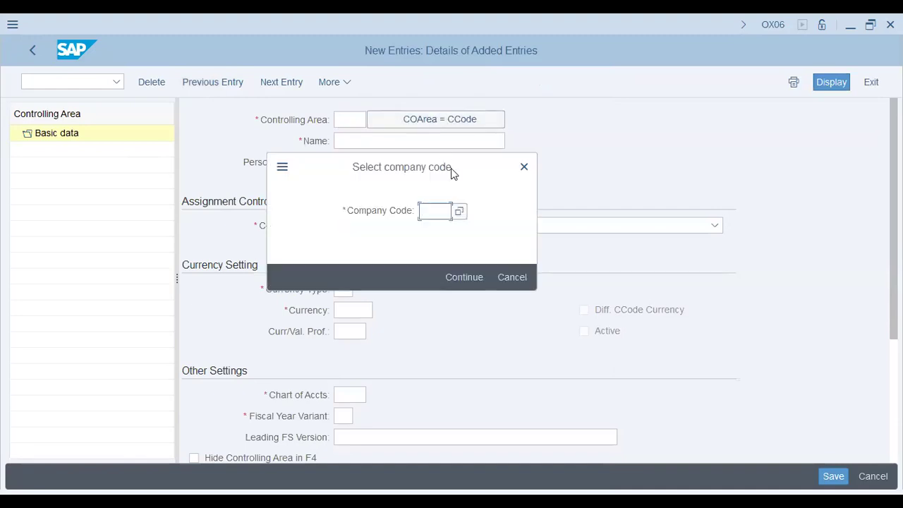
pyautogui.write('u35')
pyautogui.press('Down')
pyautogui.press('Return')
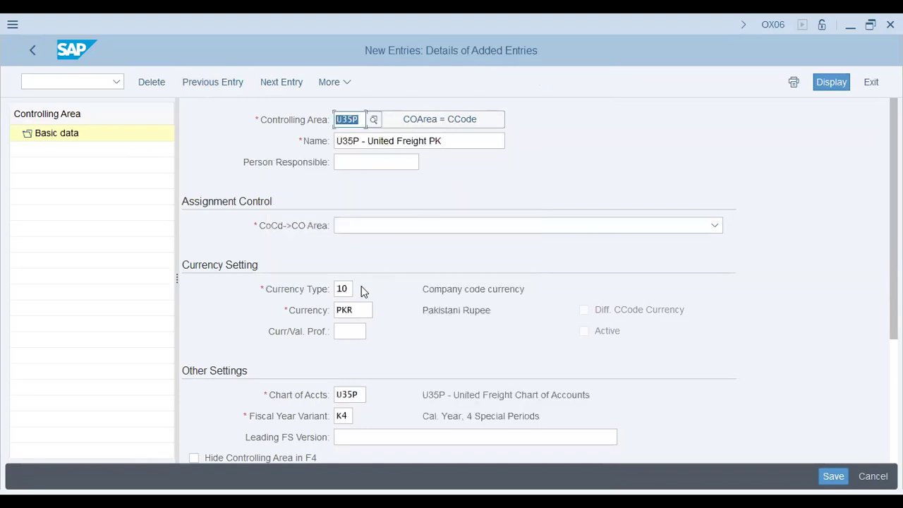
# - Set the controlling area's leading FS version to INT and its company code assignment to Controlling area same as company code
pyautogui.click(346, 288)
pyautogui.moveTo(336, 309); pyautogui.dragTo(360, 310)
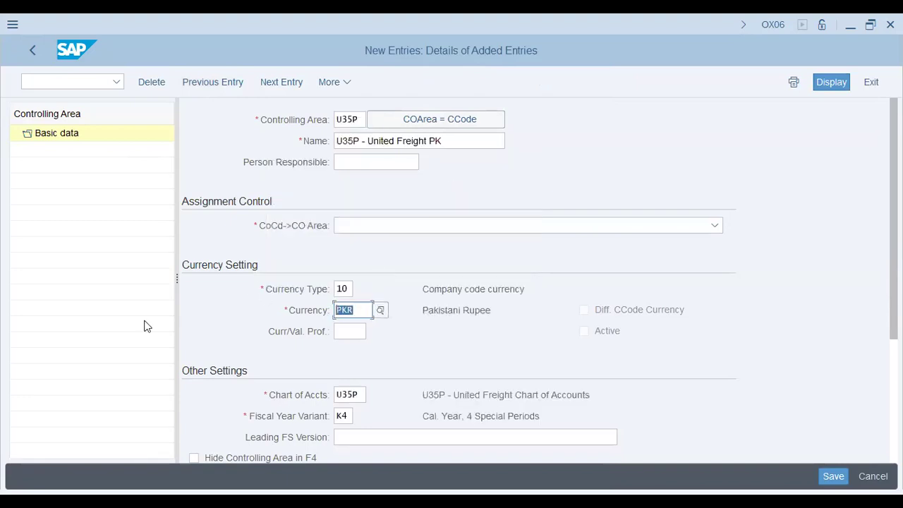
pyautogui.moveTo(336, 394); pyautogui.dragTo(228, 414)
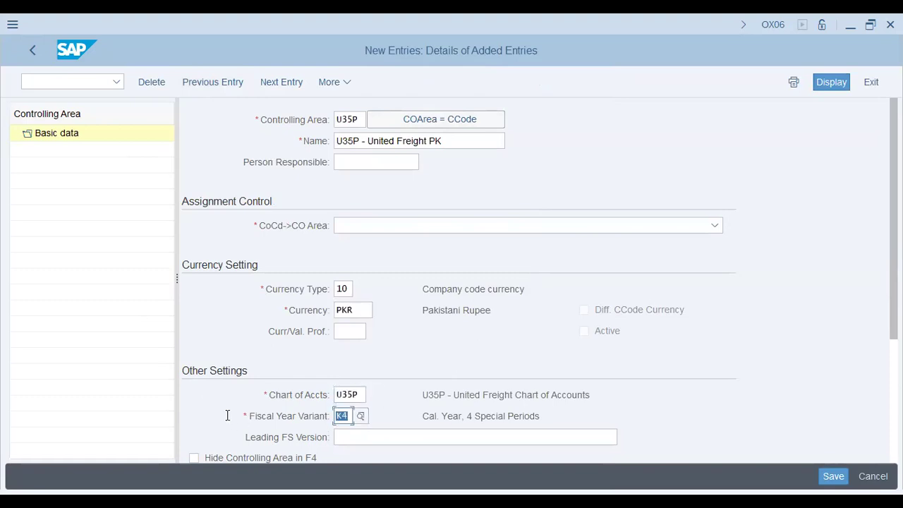
pyautogui.click(569, 433)
pyautogui.write('INT')
pyautogui.press('Return')
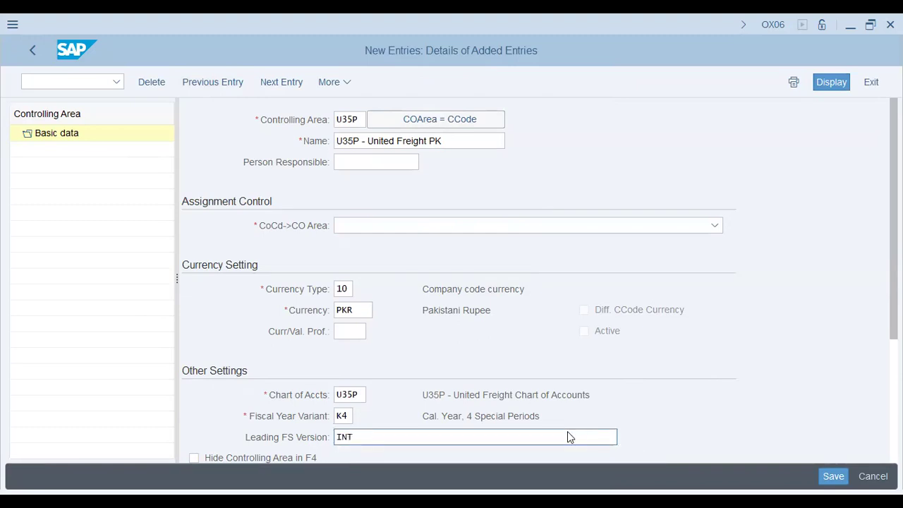
pyautogui.click(408, 226)
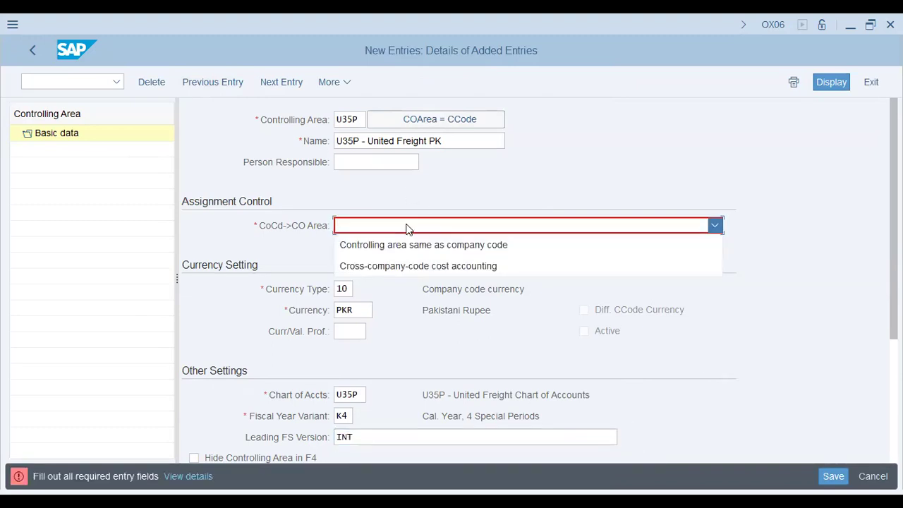
pyautogui.click(410, 244)
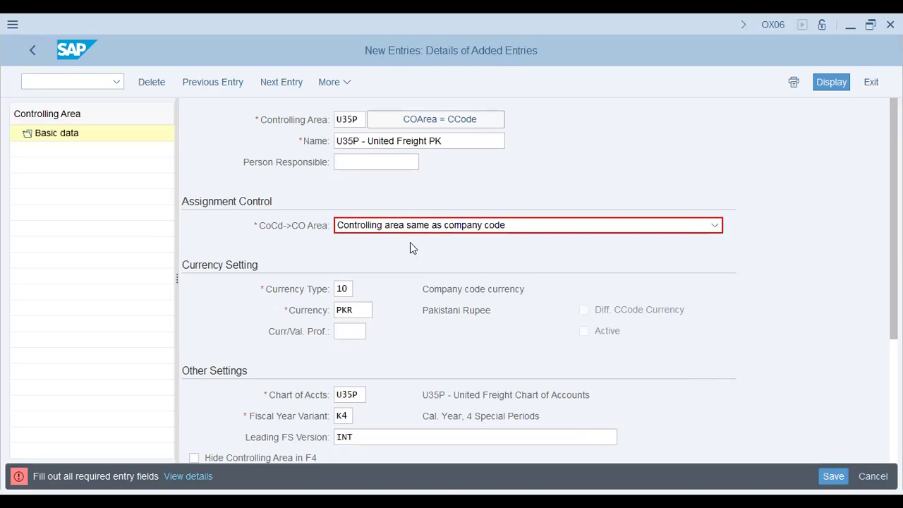
# - Save controlling area U35P in the United Freight customizing request, close the message list and review the remaining settings
pyautogui.hotkey('ctrl', 's')
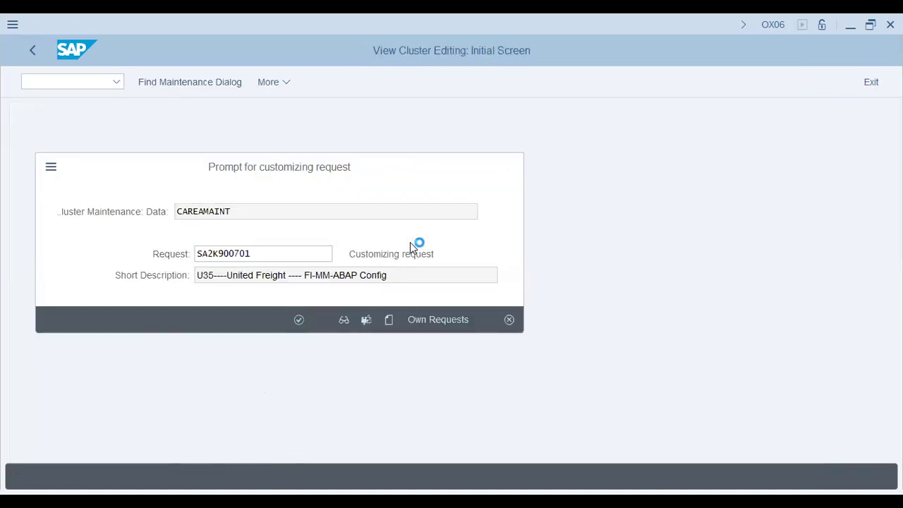
pyautogui.press('Return')
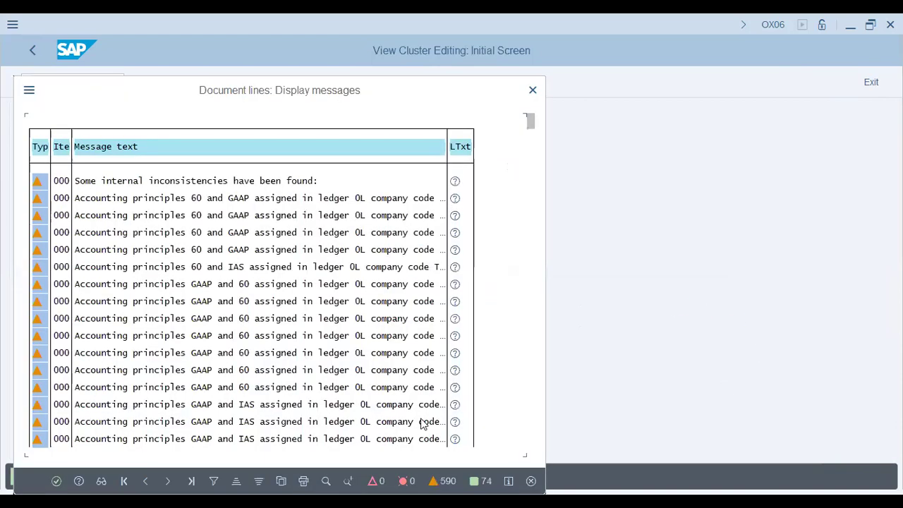
pyautogui.press('Return')
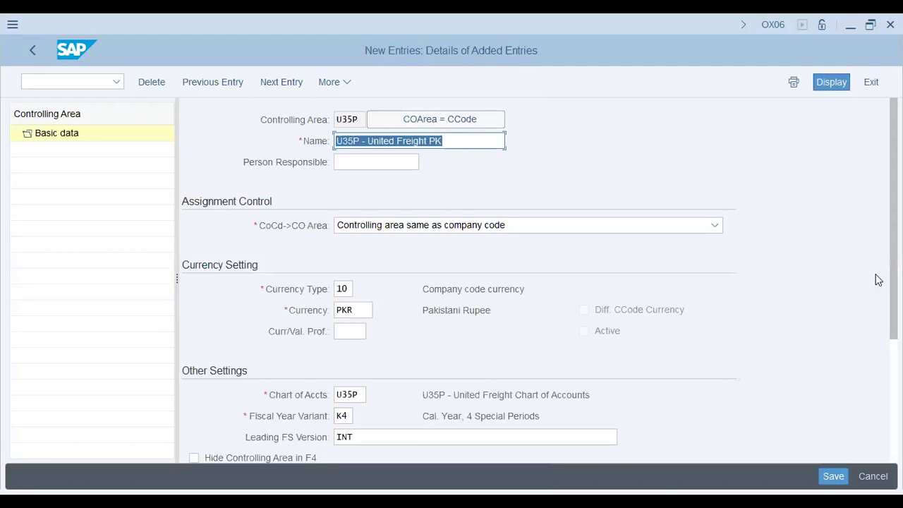
pyautogui.scroll(-5, 541, 280)
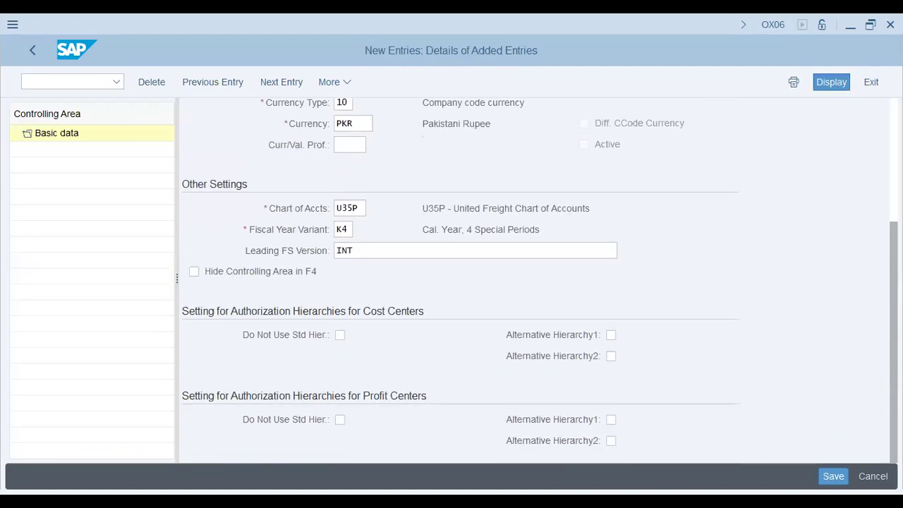
# - Go to transaction OKKP and open the basic data details of controlling area U35P
pyautogui.write('/NOKKP')
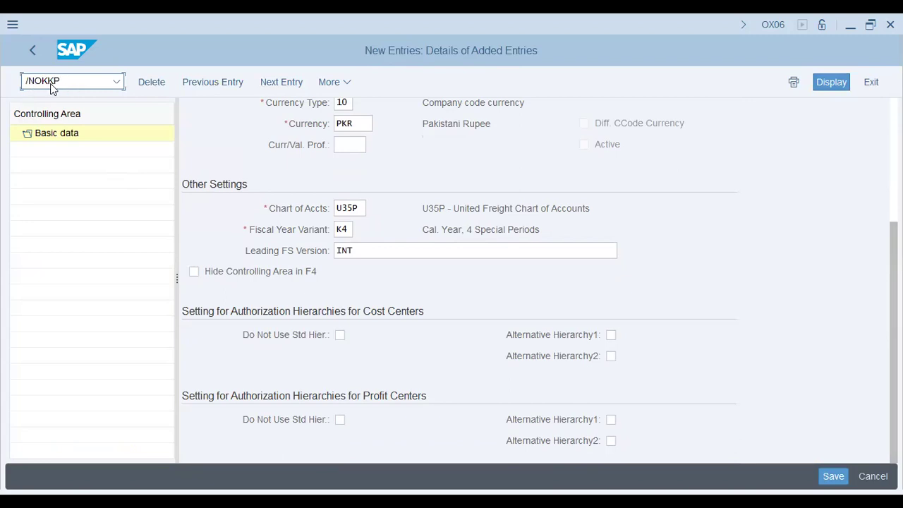
pyautogui.press('Return')
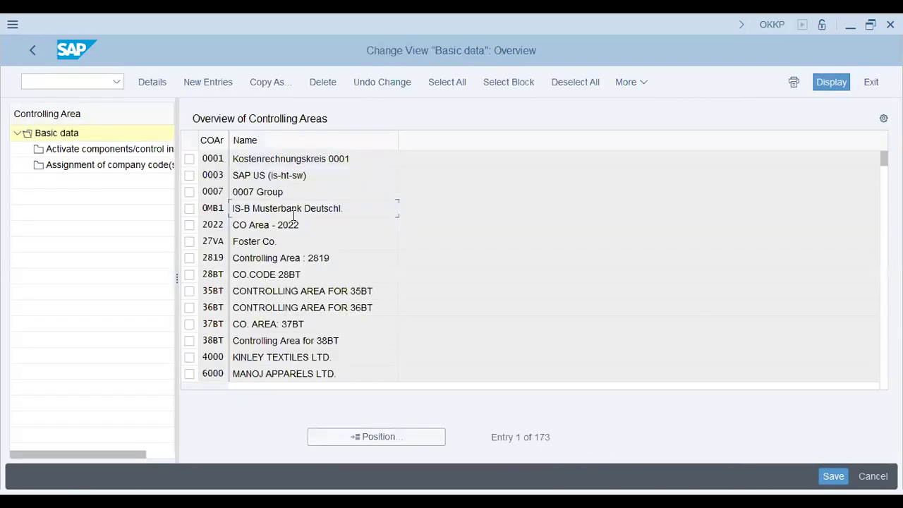
pyautogui.click(362, 438)
pyautogui.write('u35p')
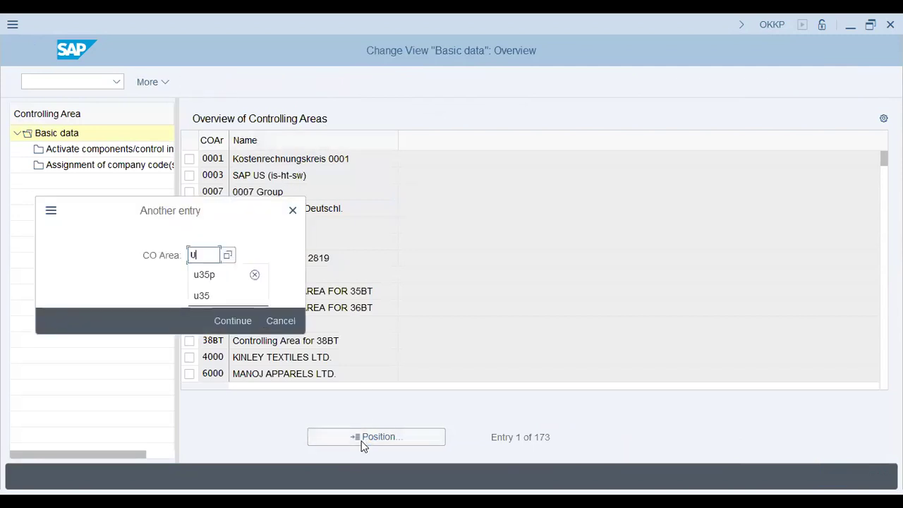
pyautogui.press('Return')
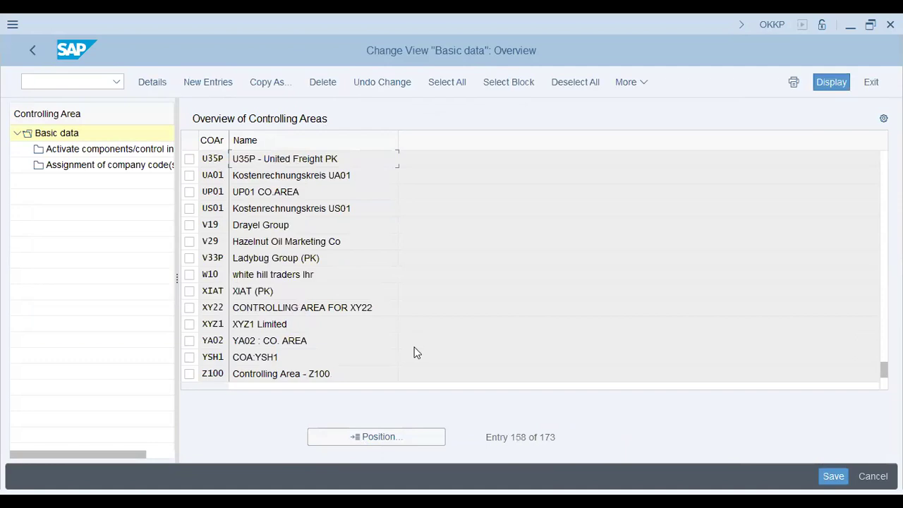
pyautogui.click(190, 160)
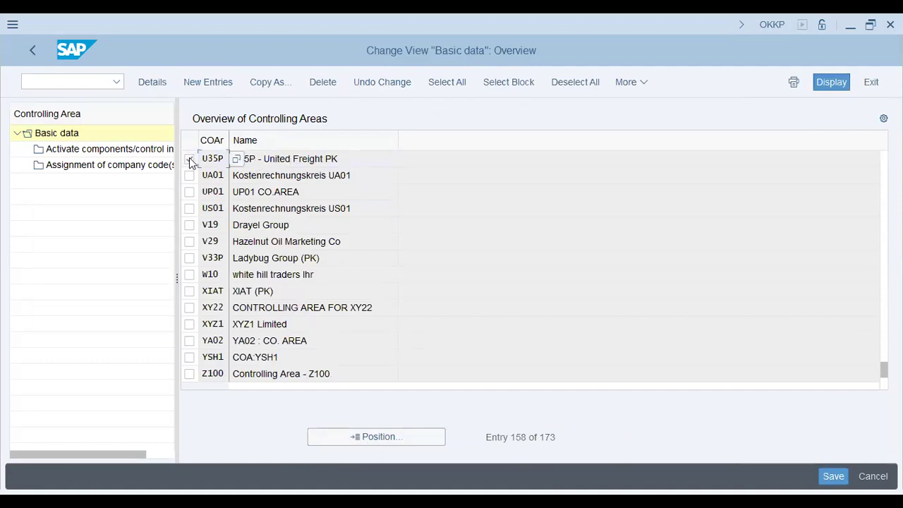
pyautogui.click(260, 162)
pyautogui.doubleClick(261, 162)
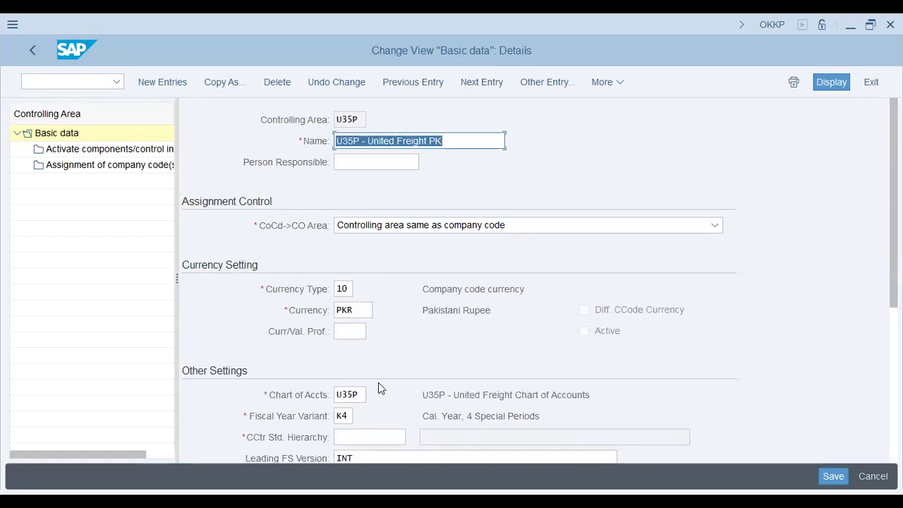
# - Enter U35P as the cost center standard hierarchy and accept creating it as a standard hierarchy
pyautogui.click(368, 436)
pyautogui.write('U35p')
pyautogui.press('BackSpace')
pyautogui.write('P')
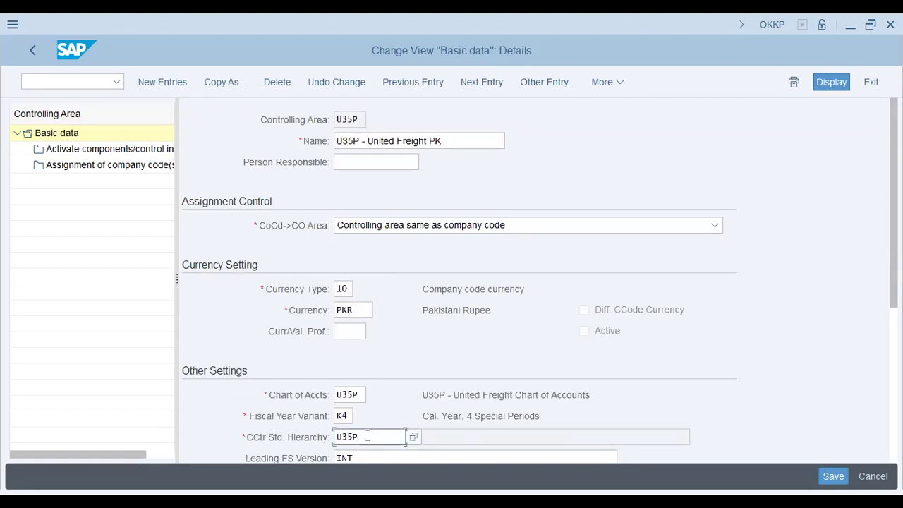
pyautogui.press('Return')
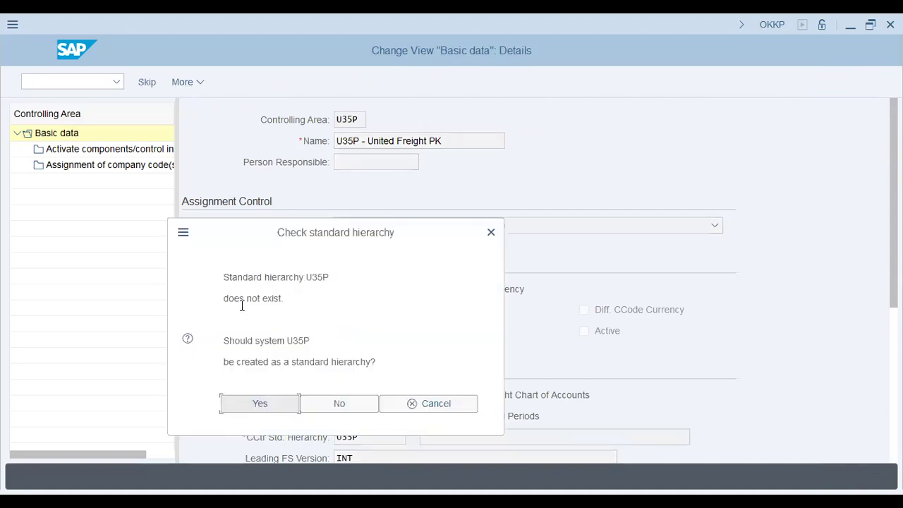
pyautogui.click(257, 403)
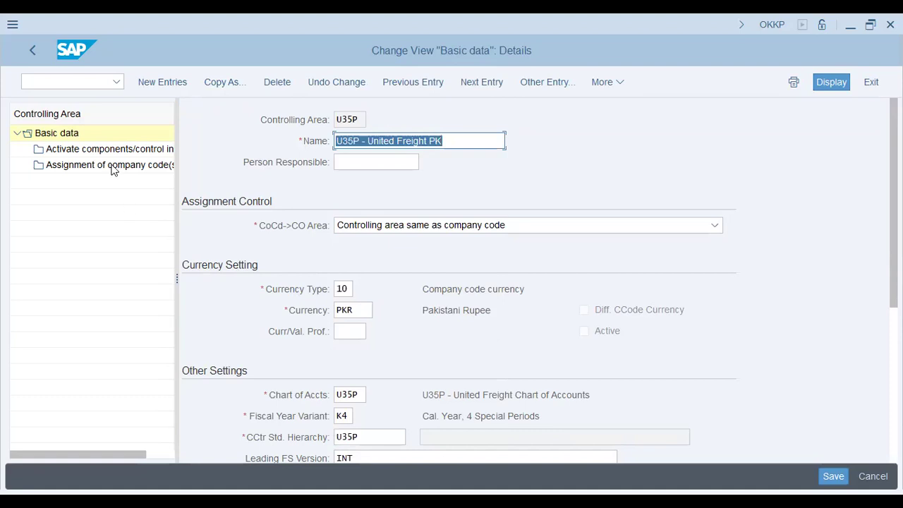
# - Start a new component activation entry for controlling area U35P with fiscal year 2022, accepting creation of the standard hierarchy
pyautogui.click(96, 149)
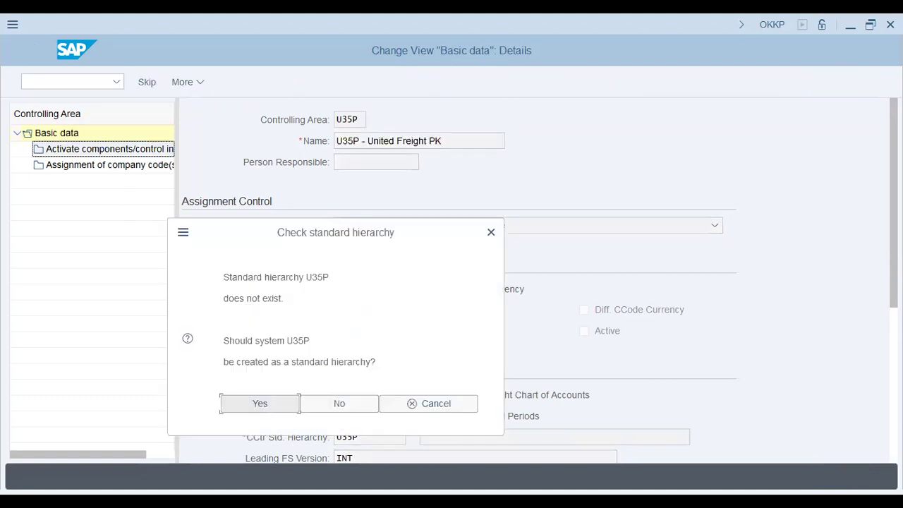
pyautogui.click(260, 403)
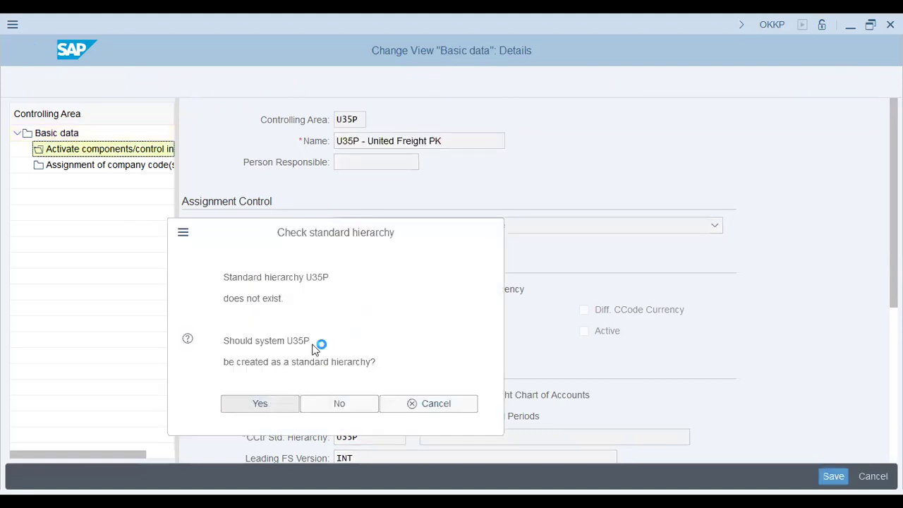
pyautogui.click(201, 82)
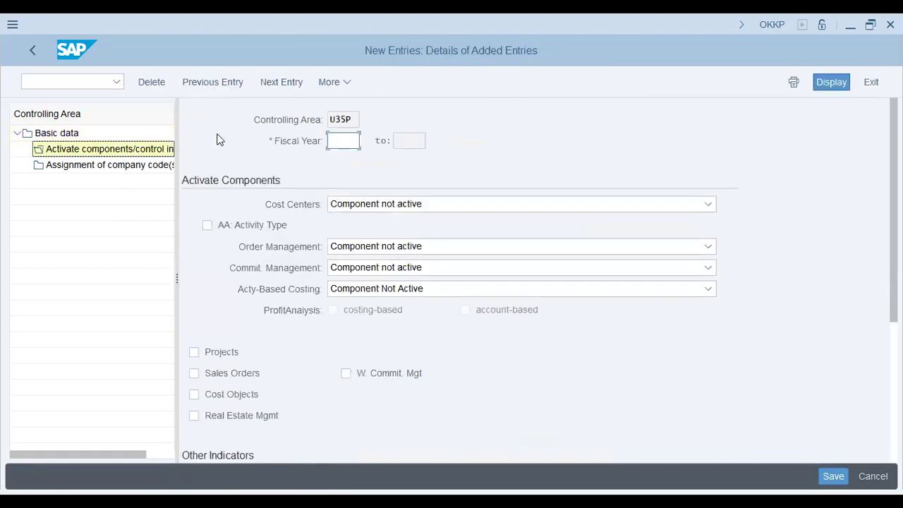
pyautogui.write('200')
pyautogui.write('2')
pyautogui.press('Tab')
pyautogui.press('Tab')
# - Set Cost Centers and Order Management to Component active, and enable Projects, Sales Orders and Cost Objects
pyautogui.click(397, 206)
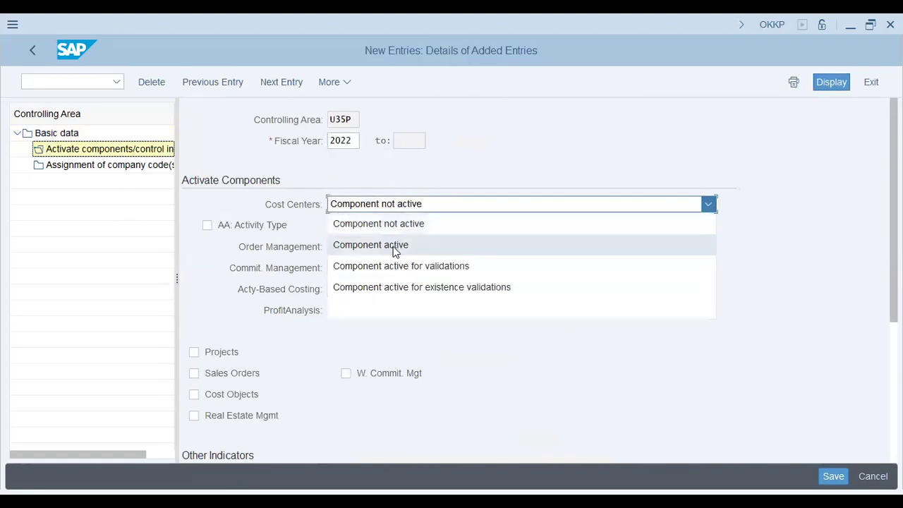
pyautogui.click(393, 246)
pyautogui.click(220, 351)
pyautogui.click(220, 374)
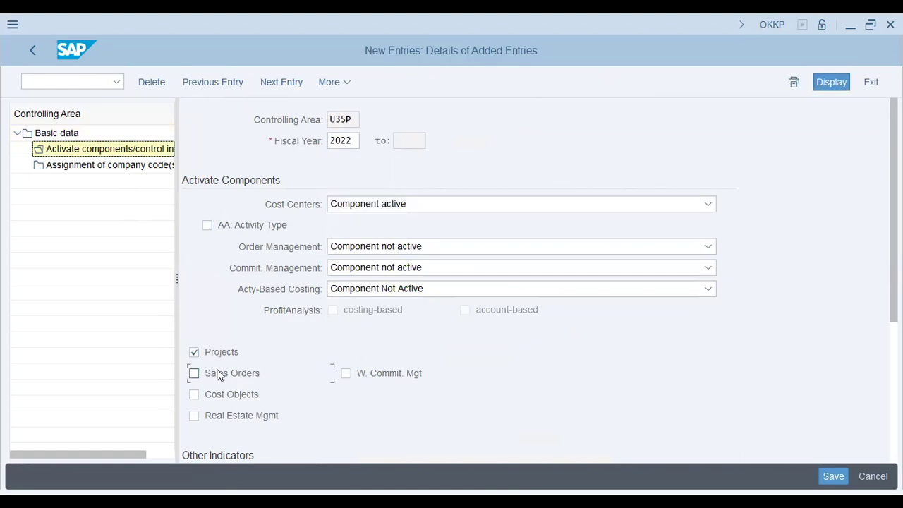
pyautogui.click(218, 395)
pyautogui.click(384, 250)
pyautogui.click(374, 286)
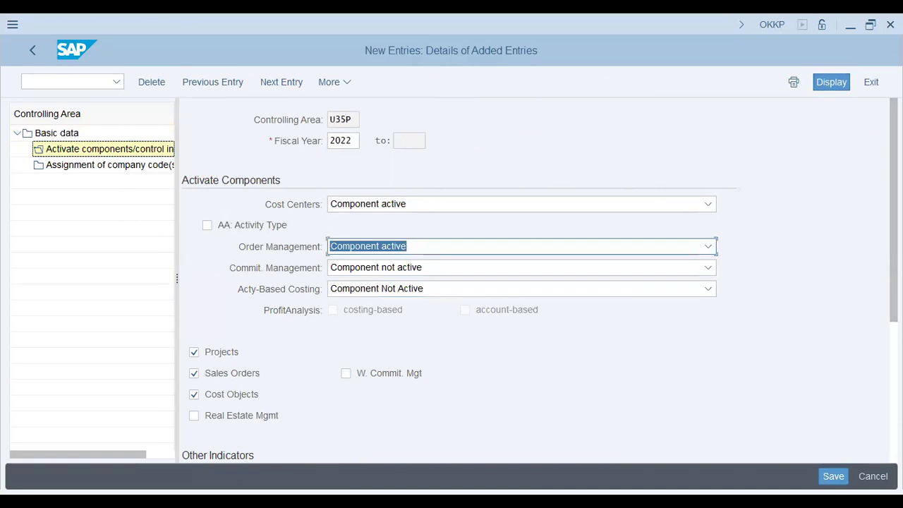
pyautogui.press('super+Down')
pyautogui.click(873, 135)
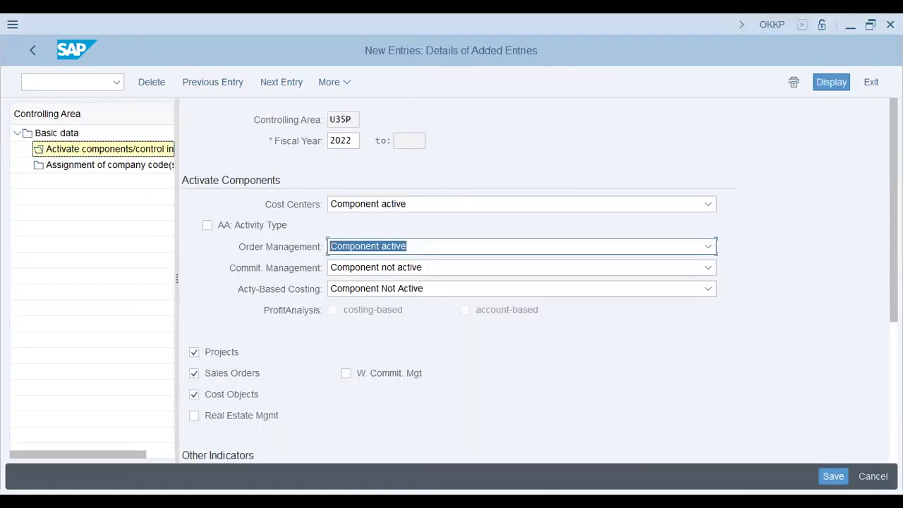
# - Enable Variances for controlling area U35P, save the component activation and acknowledge the transport notice
pyautogui.scroll(-4, 540, 280)
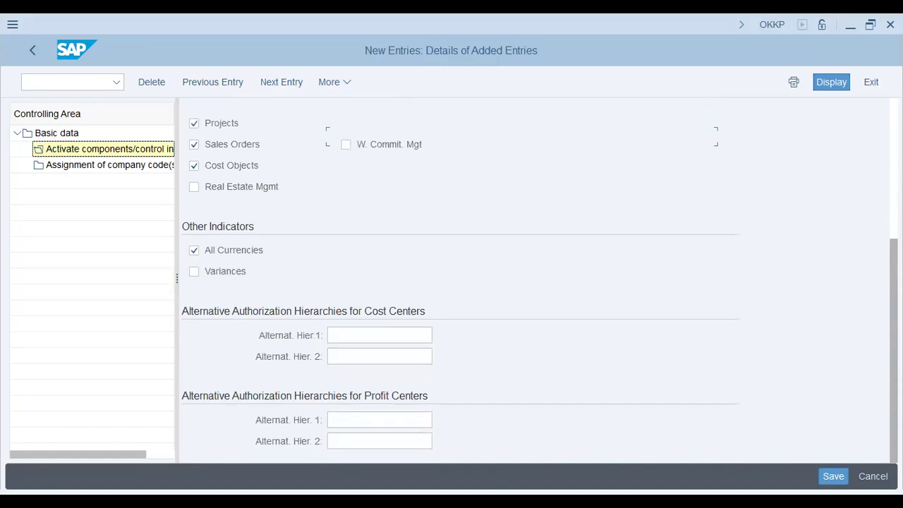
pyautogui.click(240, 272)
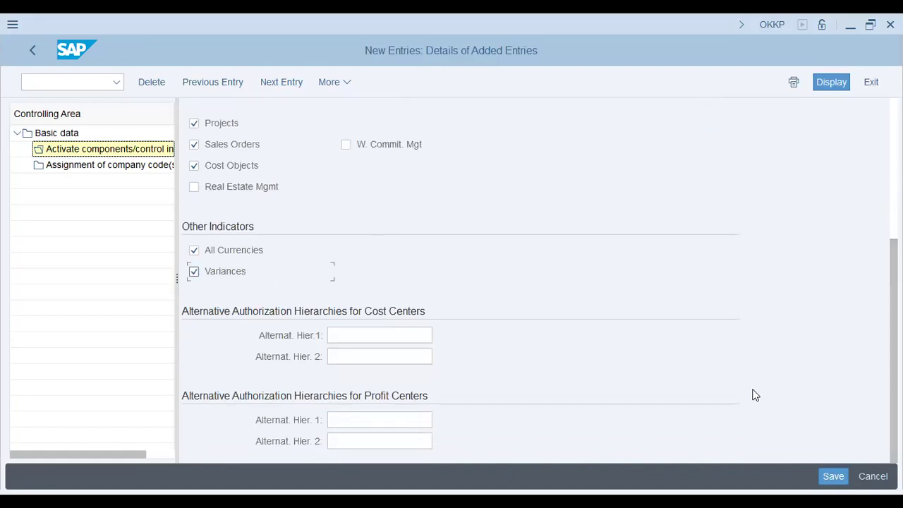
pyautogui.click(831, 477)
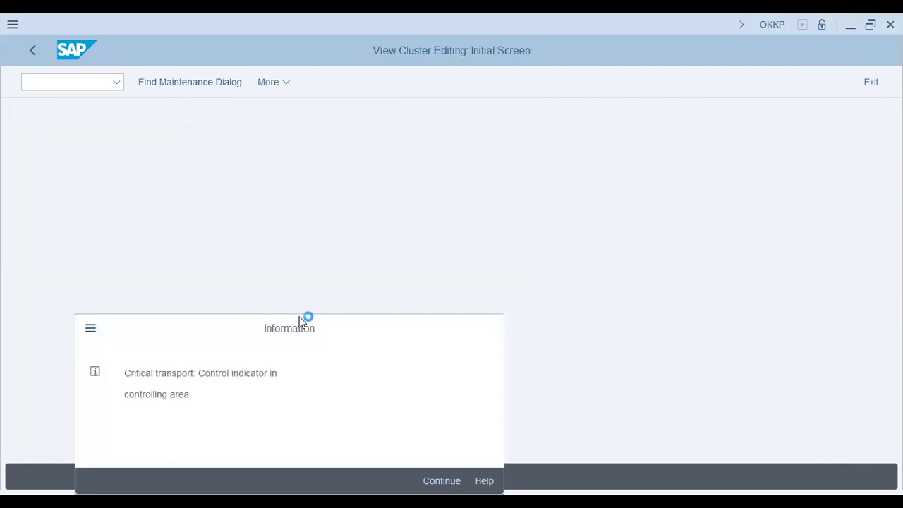
pyautogui.press('Return')
# - Assign company code U35P to controlling area U35P, save, dismiss the message log and leave controlling area maintenance
pyautogui.doubleClick(94, 165)
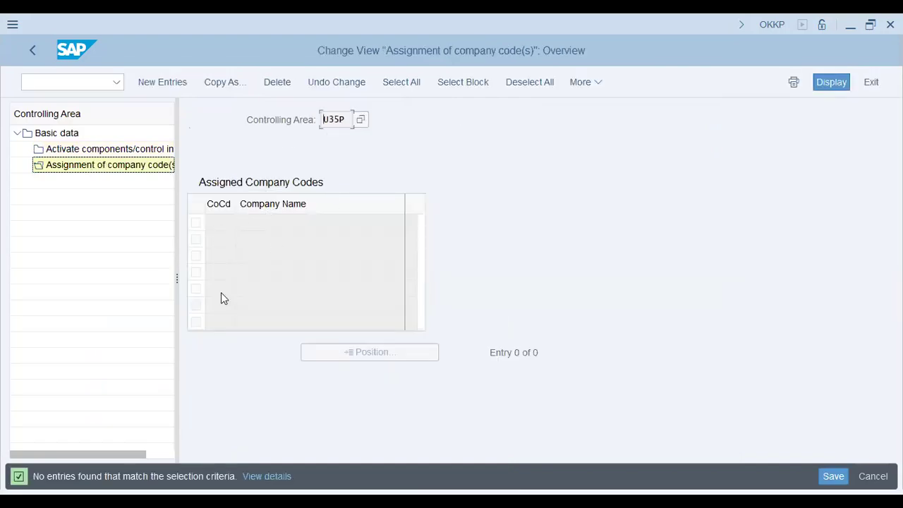
pyautogui.click(163, 83)
pyautogui.click(223, 229)
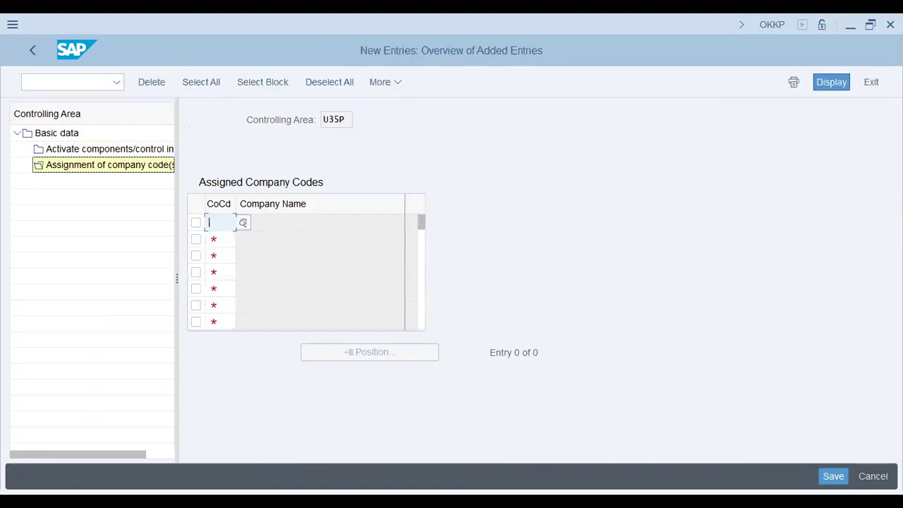
pyautogui.write('U35P')
pyautogui.press('Return')
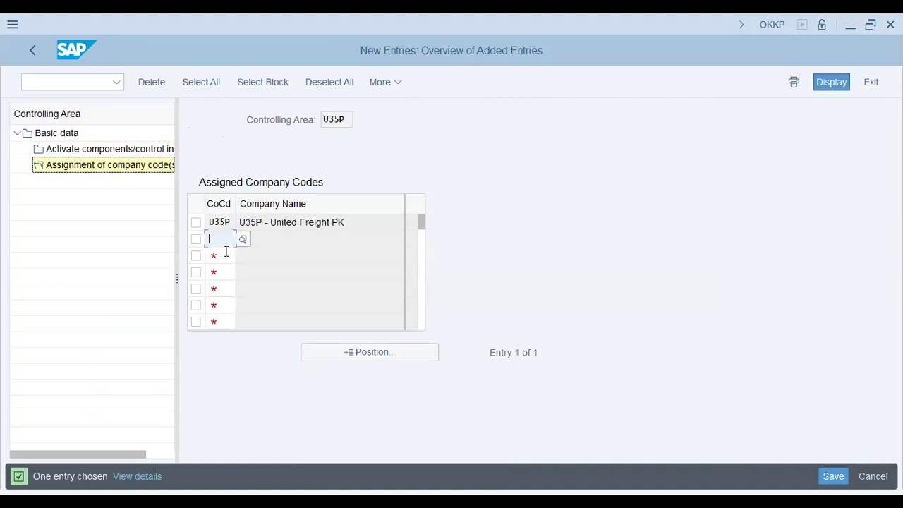
pyautogui.moveTo(352, 223); pyautogui.dragTo(199, 228)
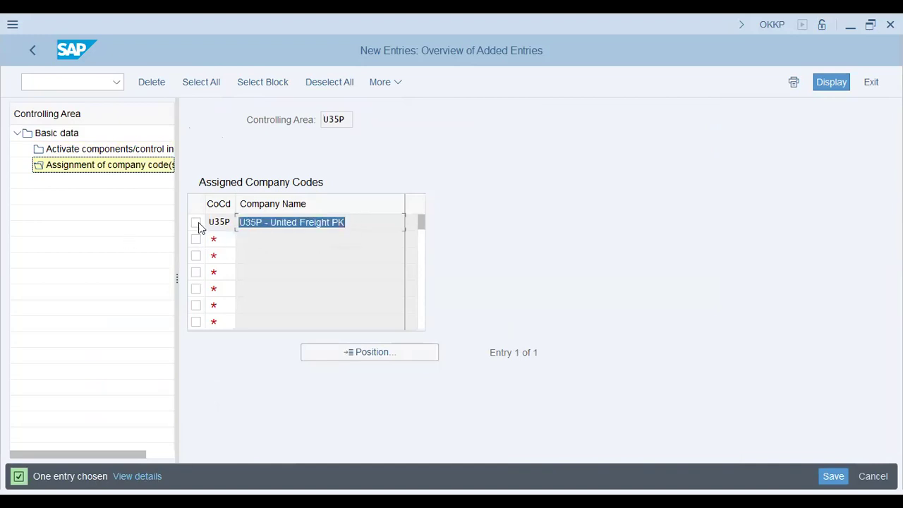
pyautogui.click(652, 400)
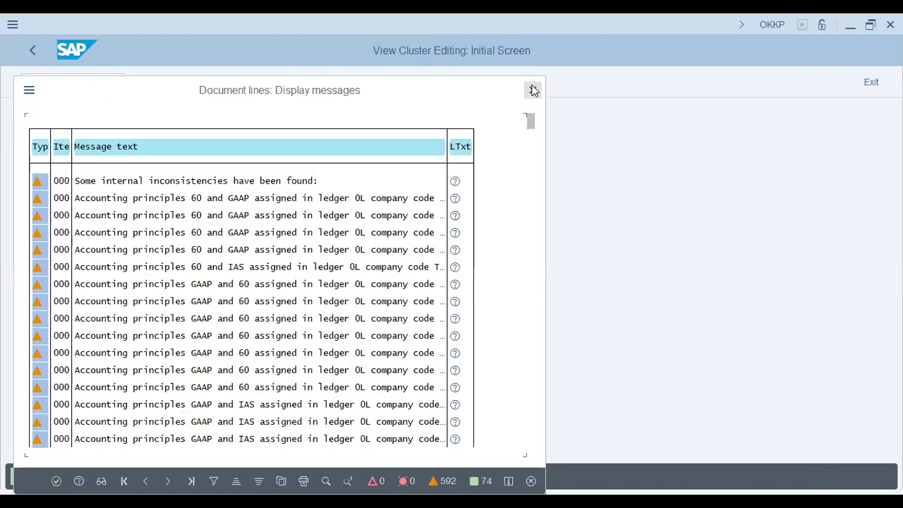
pyautogui.click(531, 91)
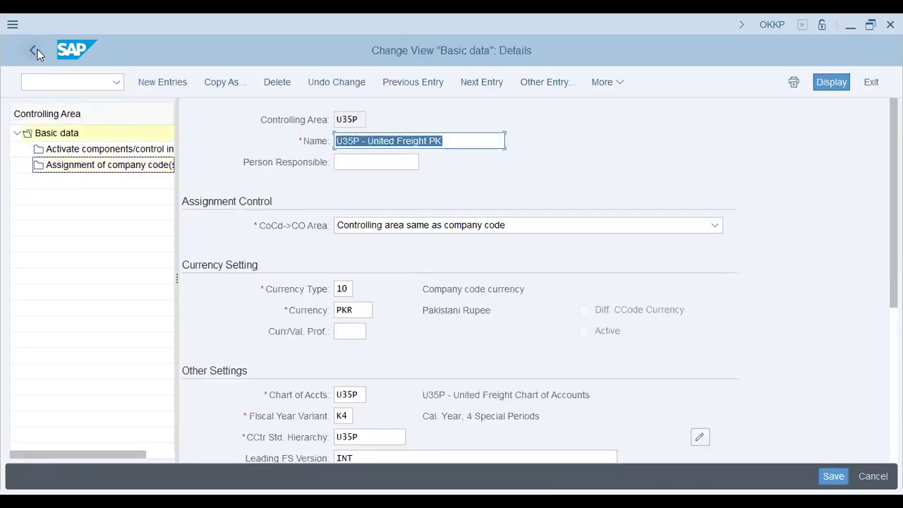
pyautogui.click(34, 51)
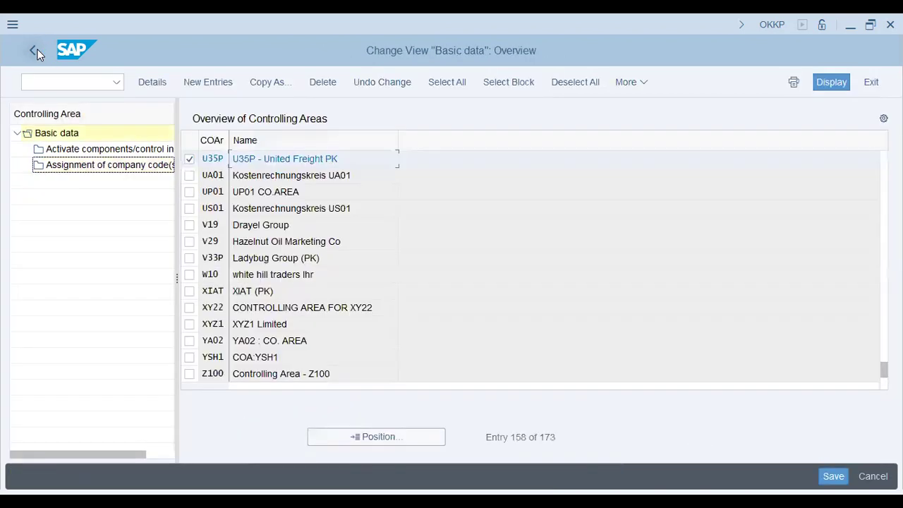
pyautogui.click(35, 50)
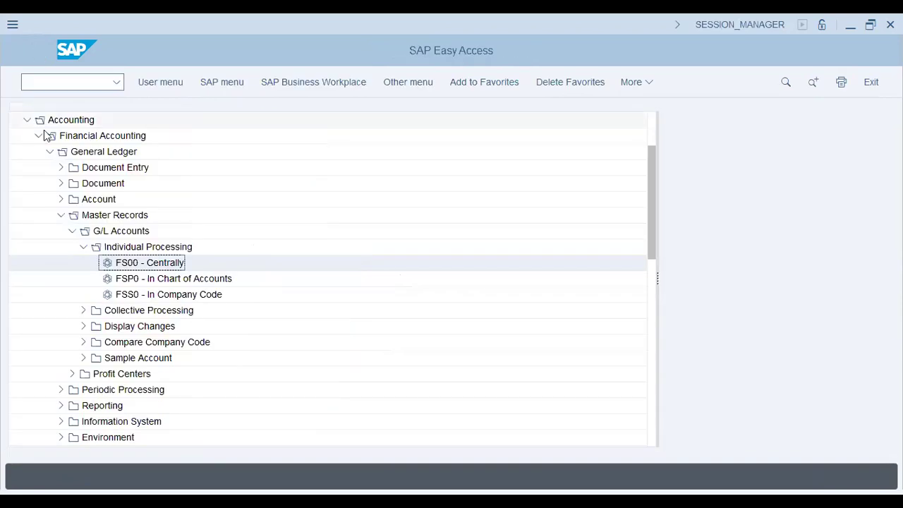
# - Start transaction SPRO from the G/L account display and open the SAP Reference IMG
pyautogui.click(51, 83)
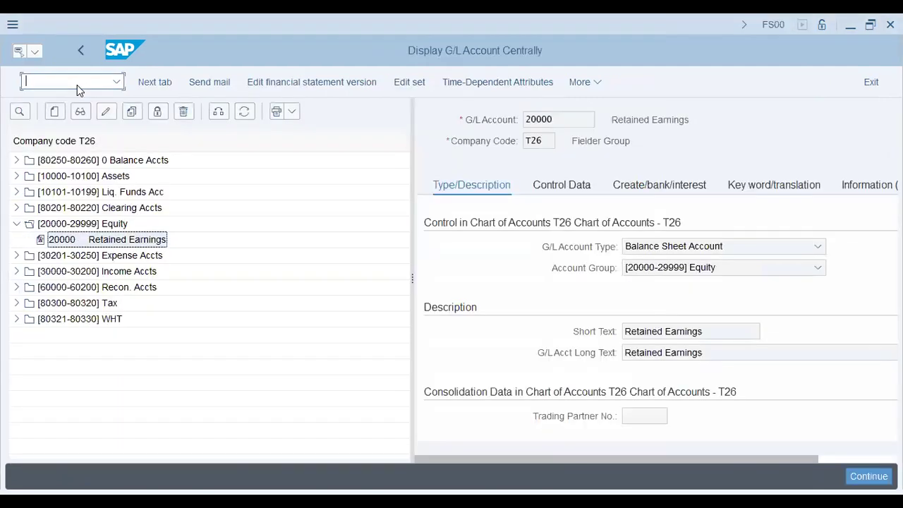
pyautogui.click(77, 85)
pyautogui.write('/NSPRO')
pyautogui.press('Return')
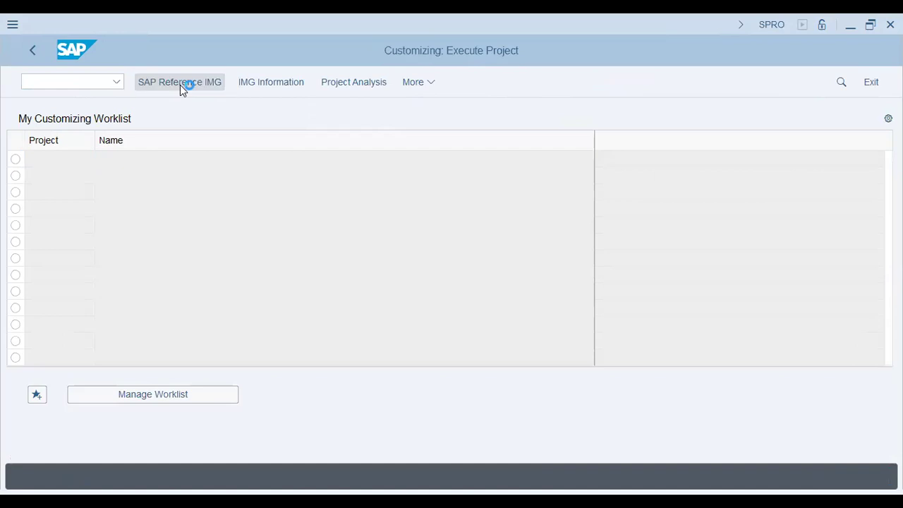
pyautogui.click(180, 82)
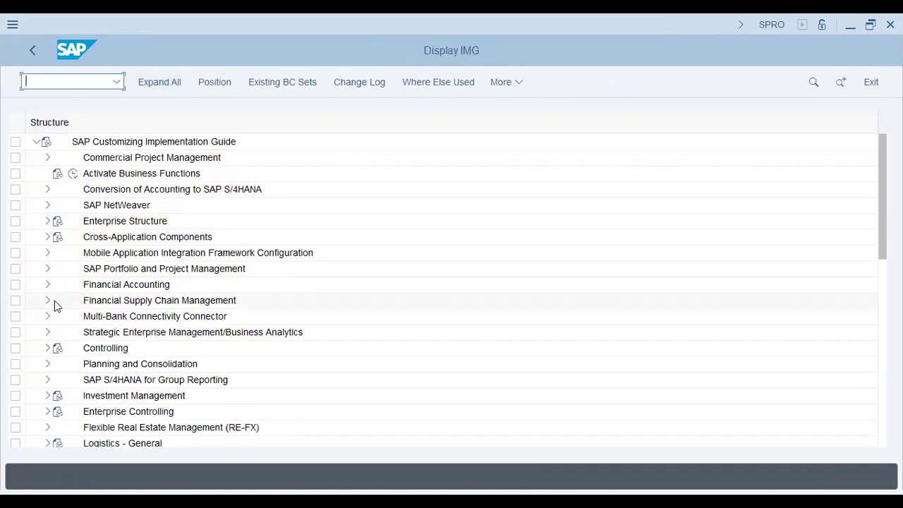
# - Expand Financial Accounting Global Settings > Ledgers > Parallel Valuation Approaches > Multiple Valuation Approaches/Transfer Prices > Basic Settings in the IMG
pyautogui.click(47, 284)
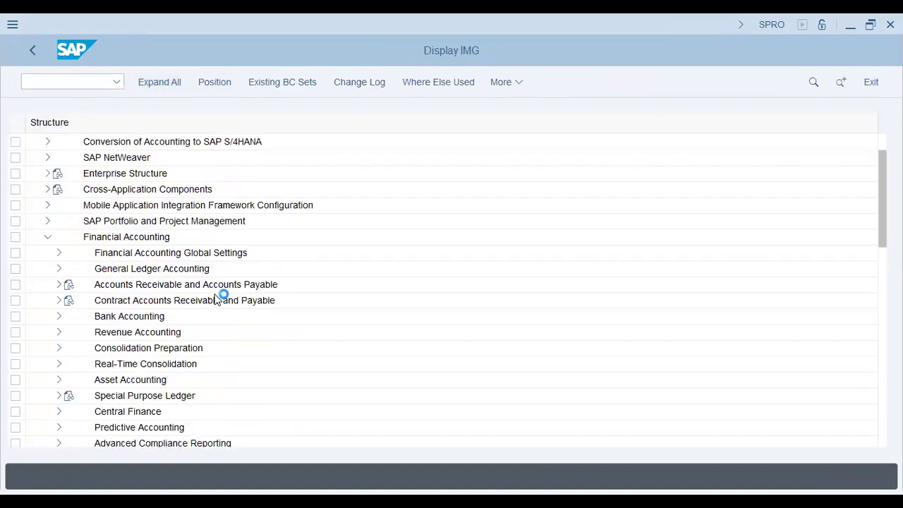
pyautogui.click(55, 255)
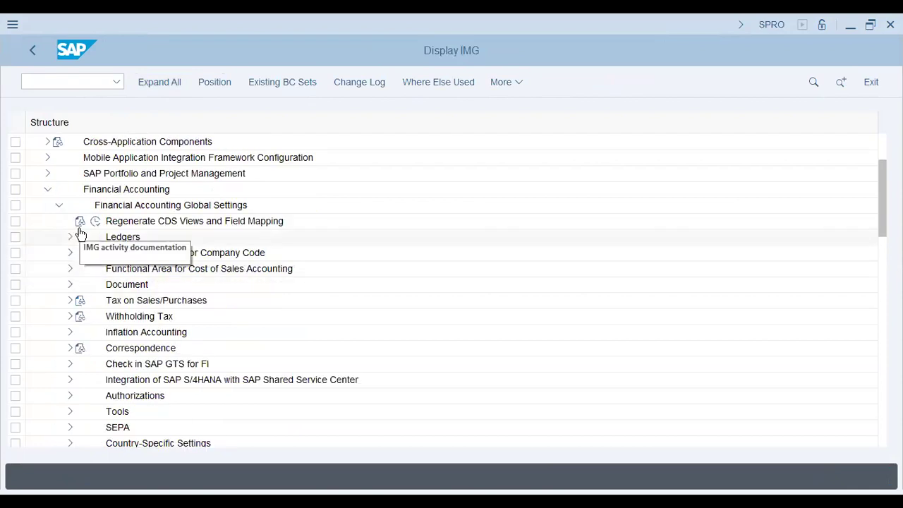
pyautogui.click(71, 237)
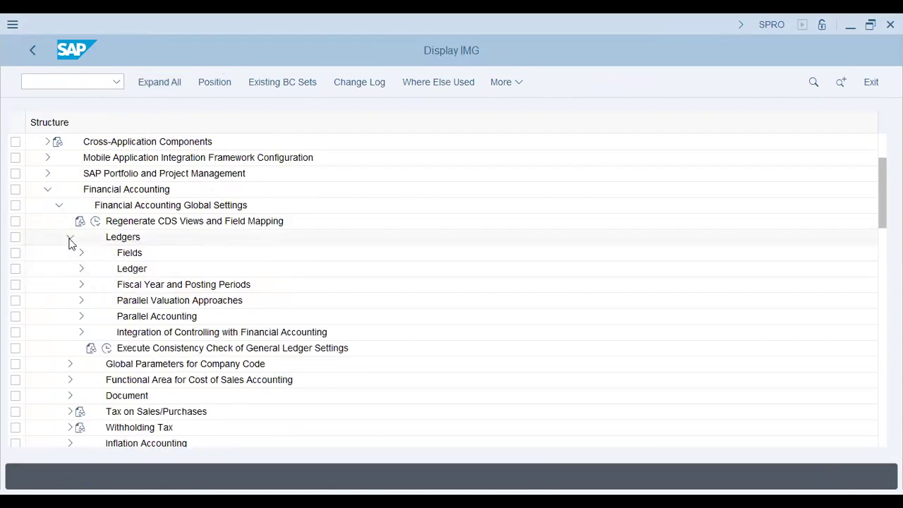
pyautogui.click(81, 301)
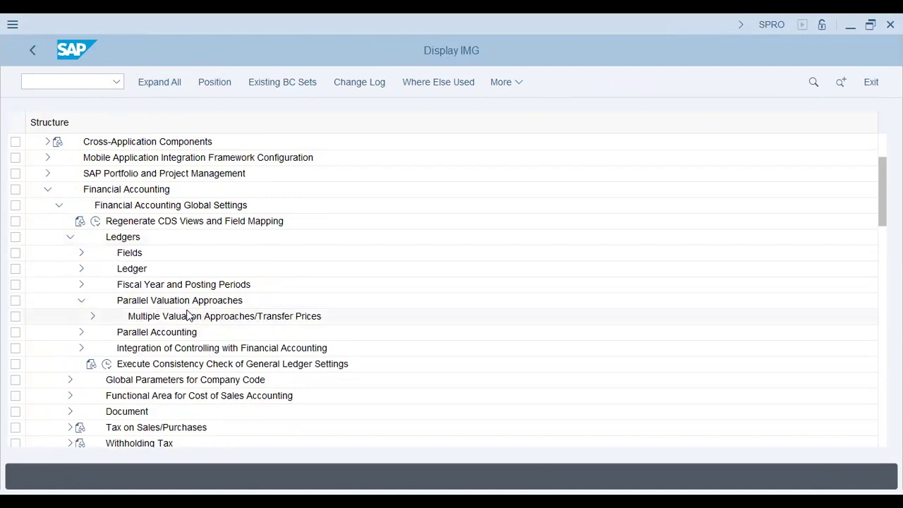
pyautogui.click(93, 317)
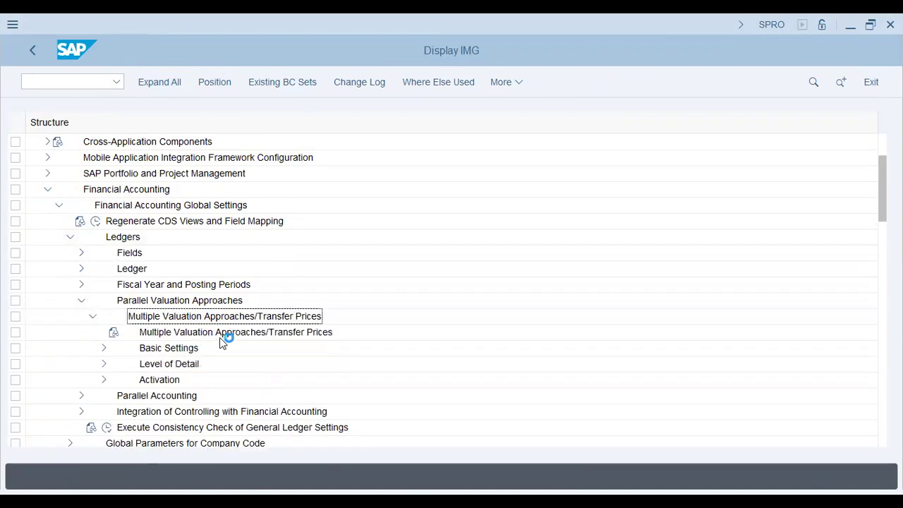
pyautogui.click(104, 348)
pyautogui.click(257, 353)
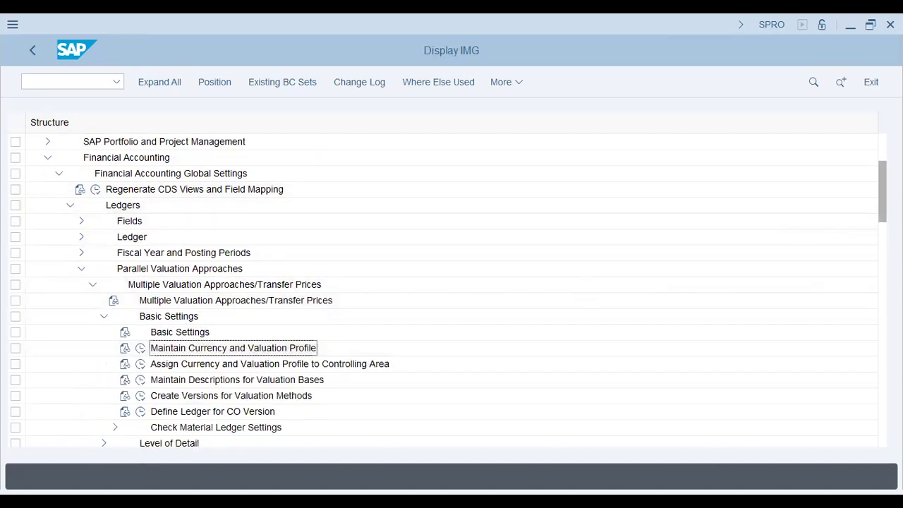
pyautogui.scroll(-2, 288, 282)
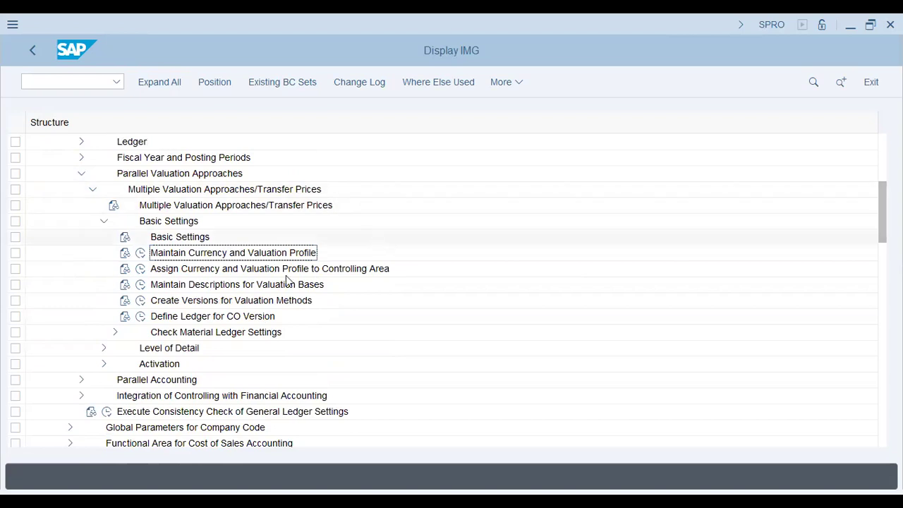
# - Open Assign Currency and Valuation Profile to Controlling Area and position the list at controlling area U35P
pyautogui.click(140, 269)
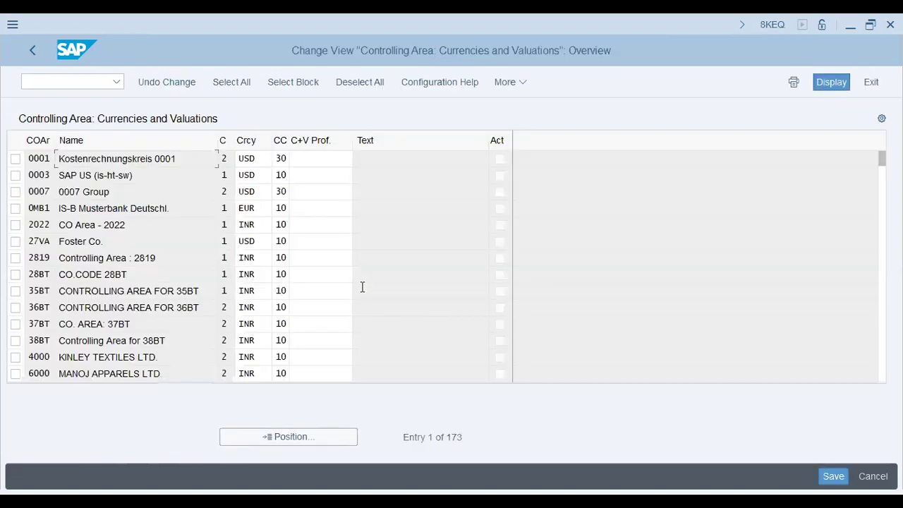
pyautogui.click(298, 438)
pyautogui.write('u35p')
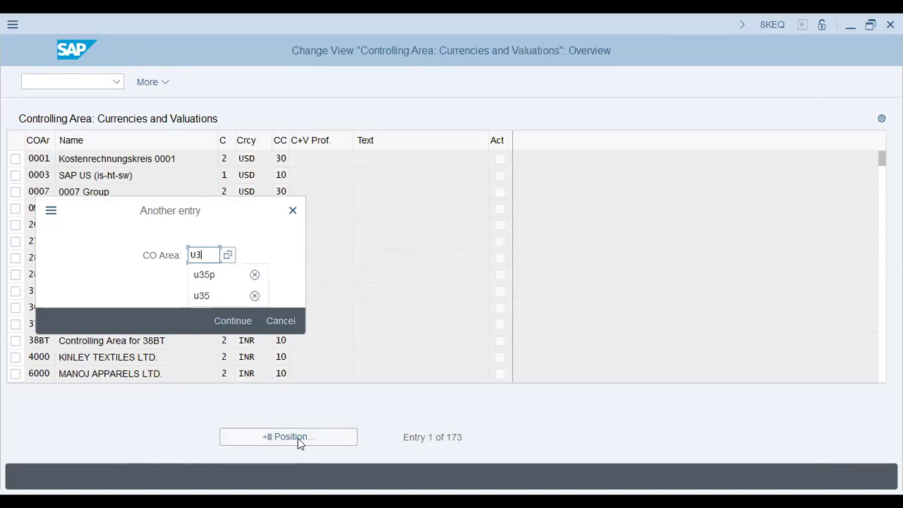
pyautogui.press('Return')
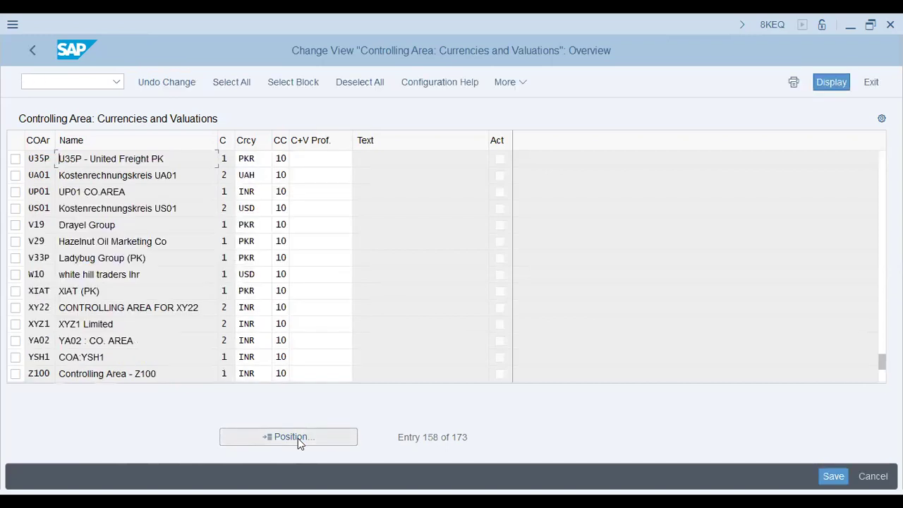
# - Try to assign profile U35 to controlling area U35P with currency type 10, then discard the entry and return to the IMG
pyautogui.click(330, 158)
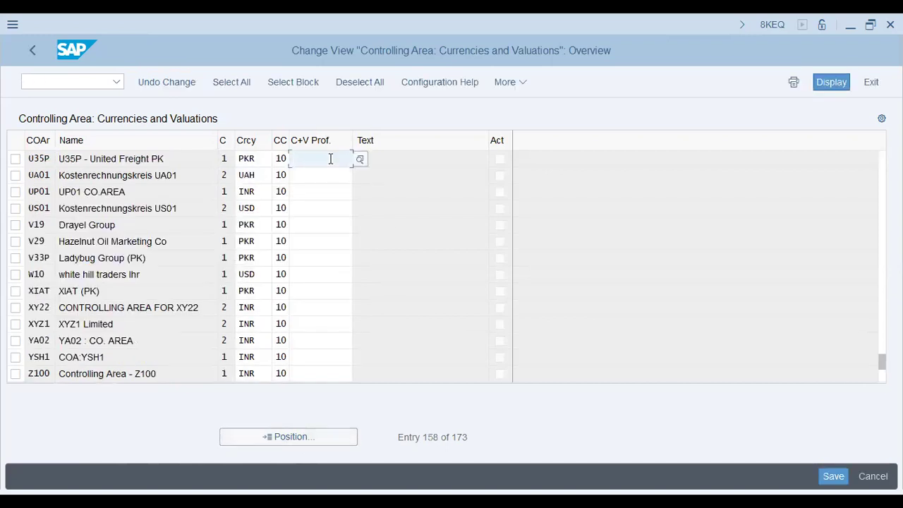
pyautogui.click(331, 159)
pyautogui.write('U35')
pyautogui.press('Return')
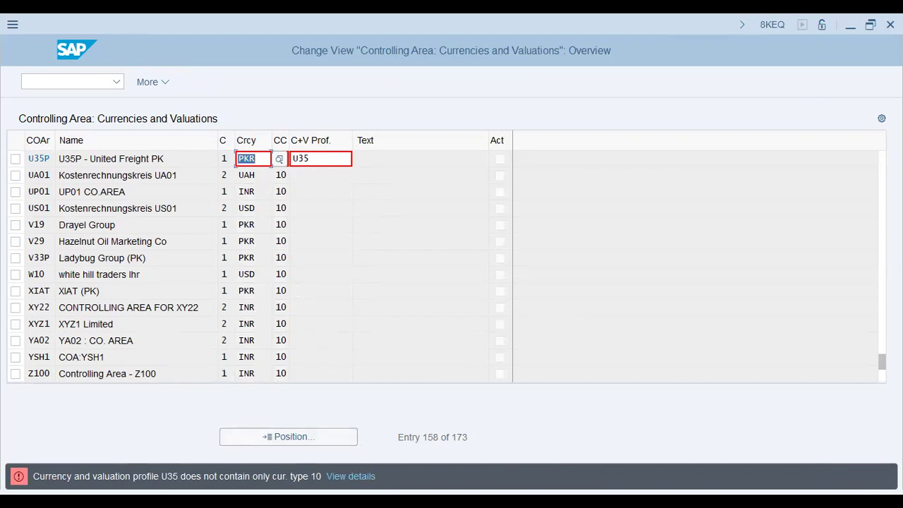
pyautogui.press('Tab')
pyautogui.write('10')
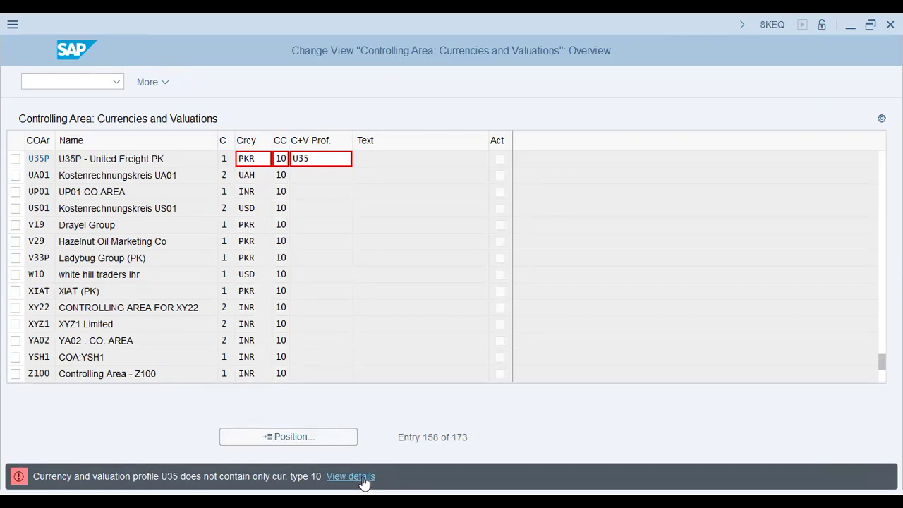
pyautogui.click(326, 160)
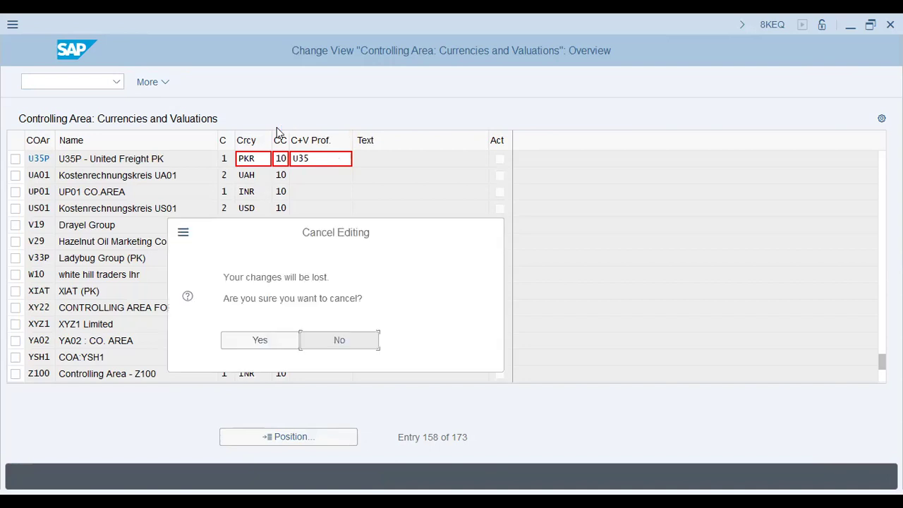
pyautogui.click(262, 341)
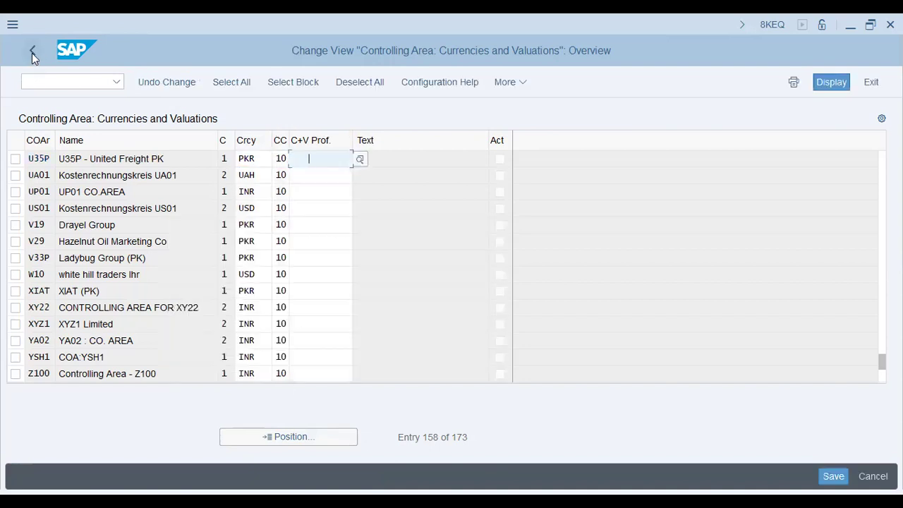
pyautogui.click(32, 53)
# - Delete the group currency entry (type 30, Group Valuation) from currency and valuation profile U35, save and return to the IMG
pyautogui.click(144, 256)
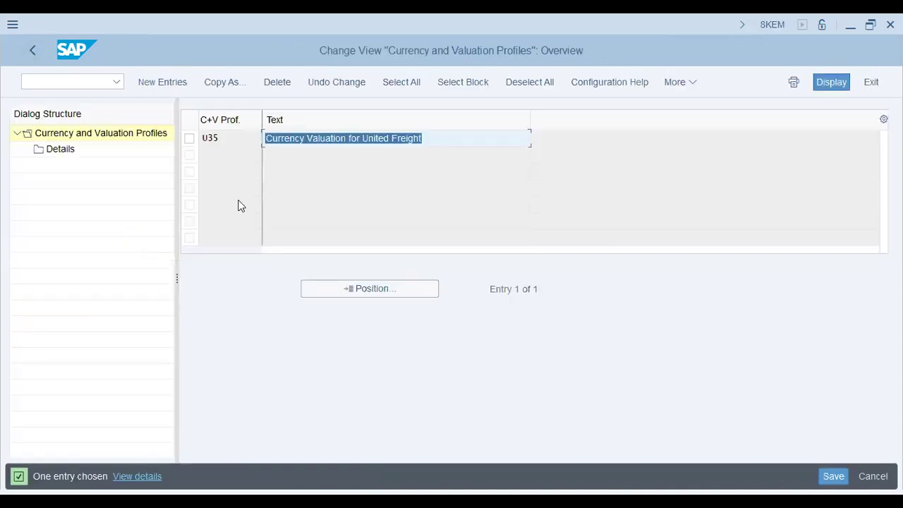
pyautogui.click(191, 140)
pyautogui.click(60, 150)
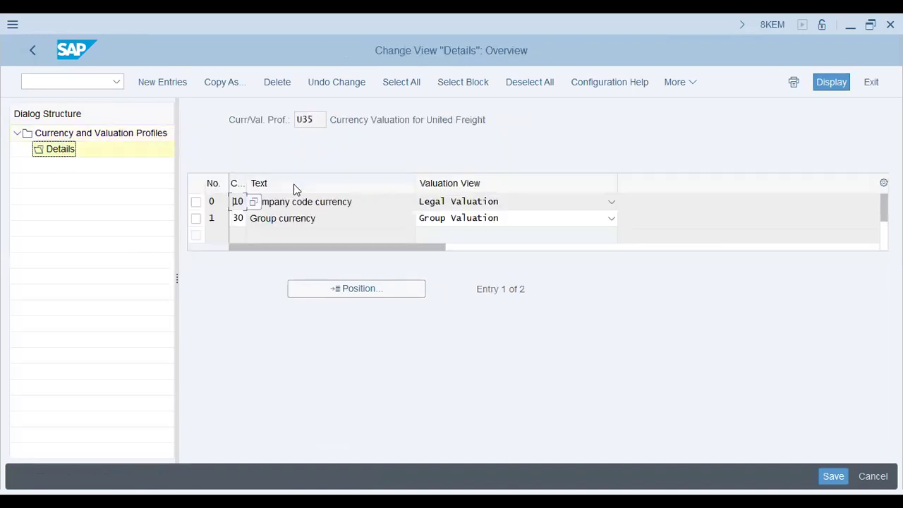
pyautogui.click(195, 219)
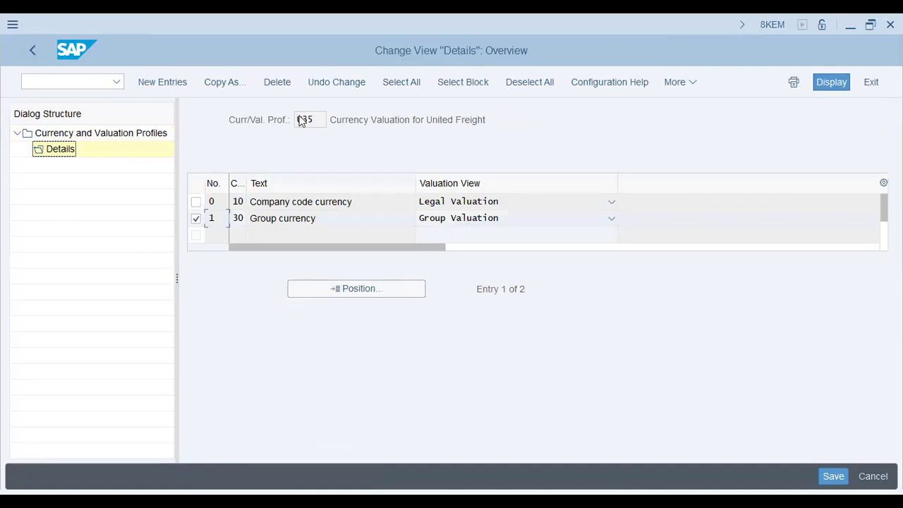
pyautogui.click(278, 82)
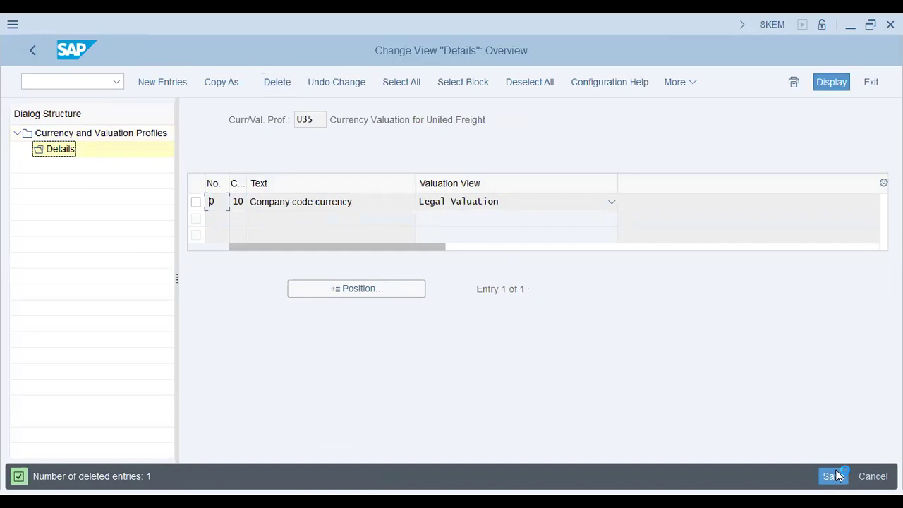
pyautogui.click(299, 319)
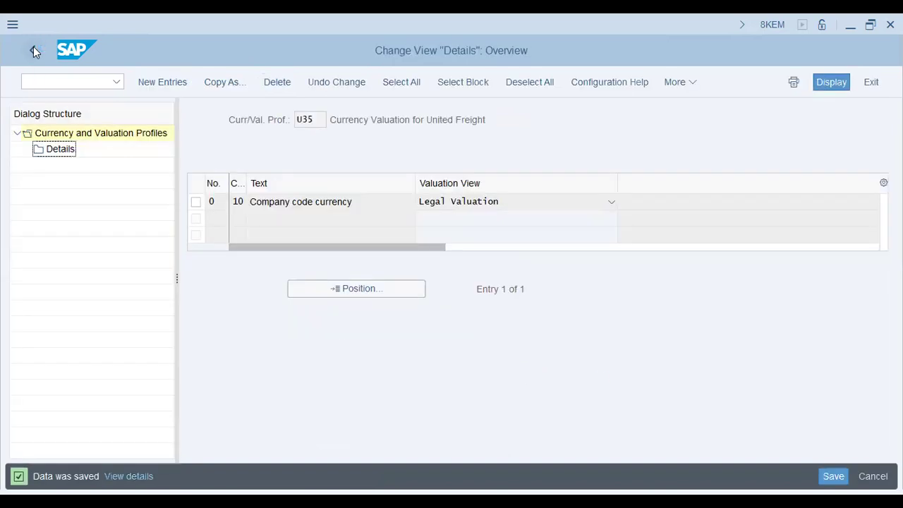
pyautogui.click(33, 48)
pyautogui.click(33, 49)
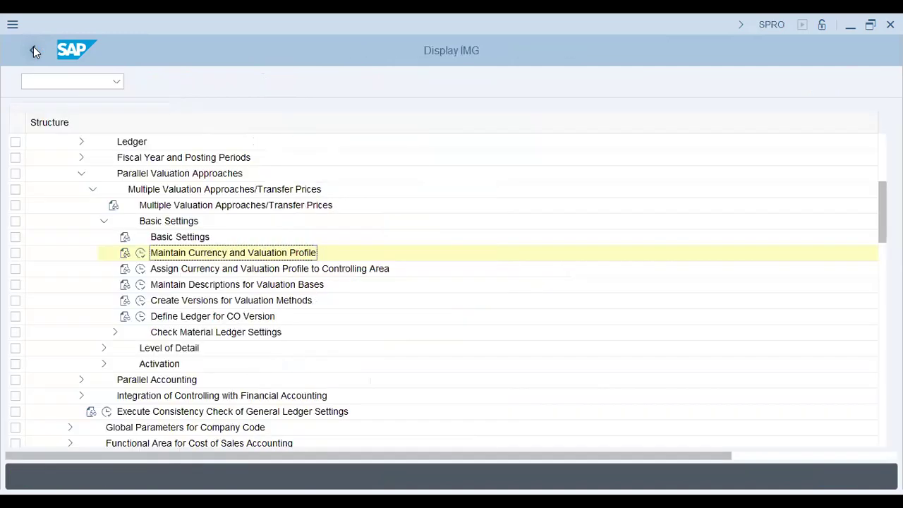
# - Assign currency and valuation profile U35 to controlling area U35P, save it in customizing request SA2K900701 and return to the IMG
pyautogui.click(141, 269)
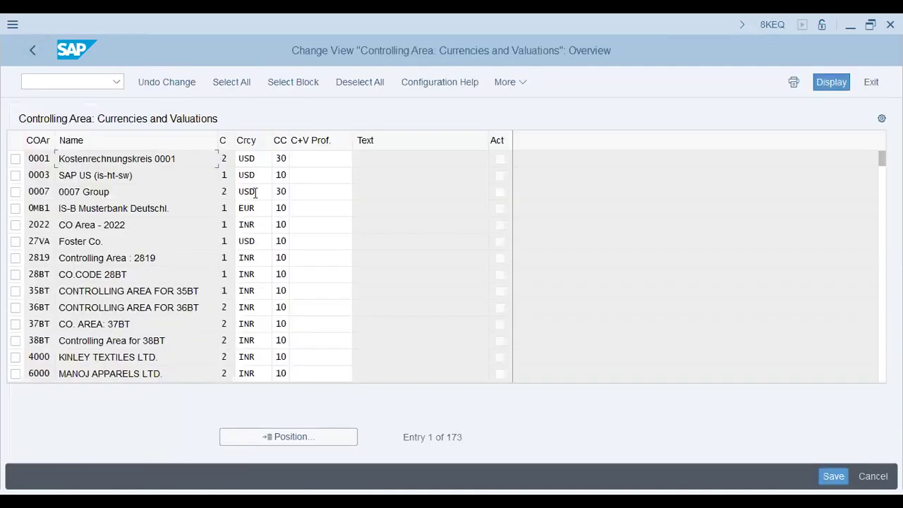
pyautogui.click(253, 443)
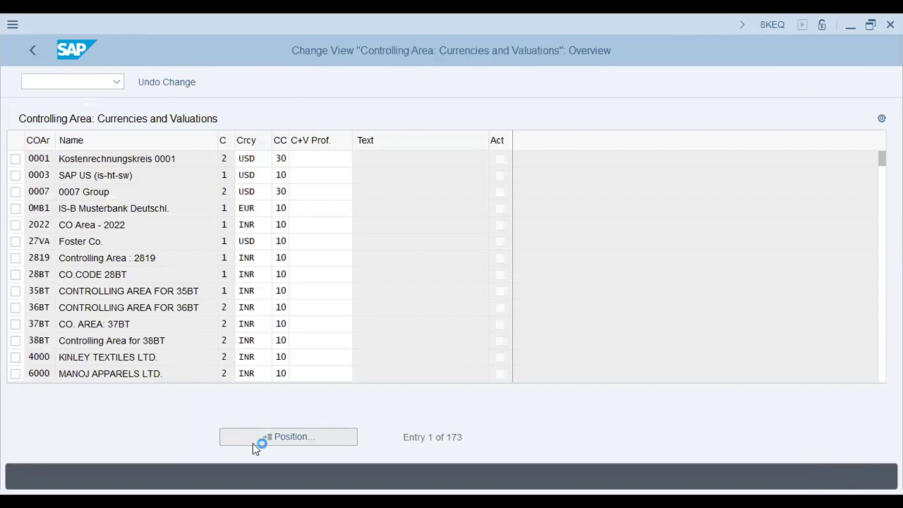
pyautogui.write('u35p')
pyautogui.press('Return')
pyautogui.click(313, 161)
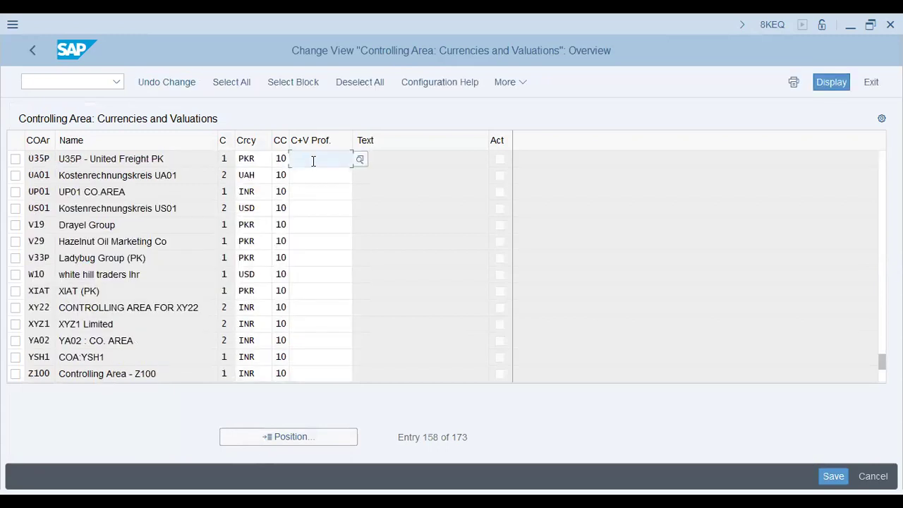
pyautogui.write('U35')
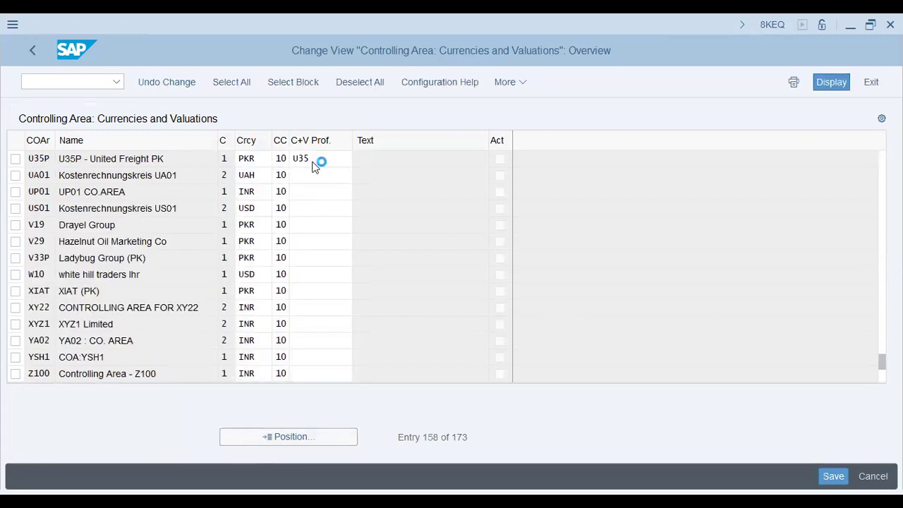
pyautogui.press('Return')
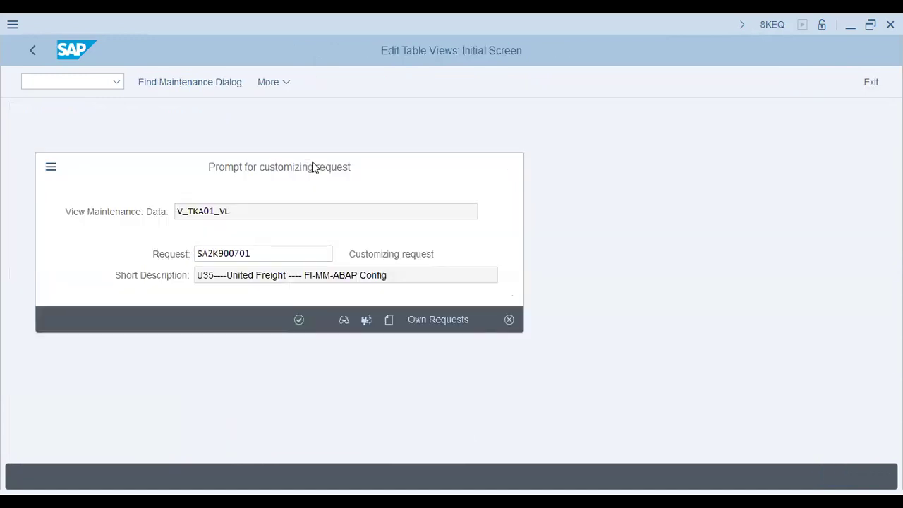
pyautogui.press('Return')
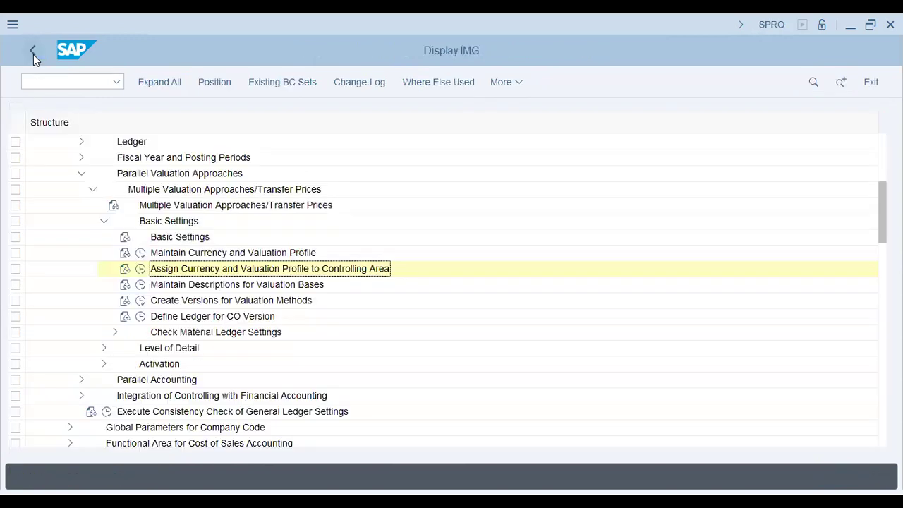
# - Open Maintain Descriptions for Valuation Bases, view the details of currency type 30 Group currency and return to the IMG
pyautogui.click(230, 286)
pyautogui.click(140, 285)
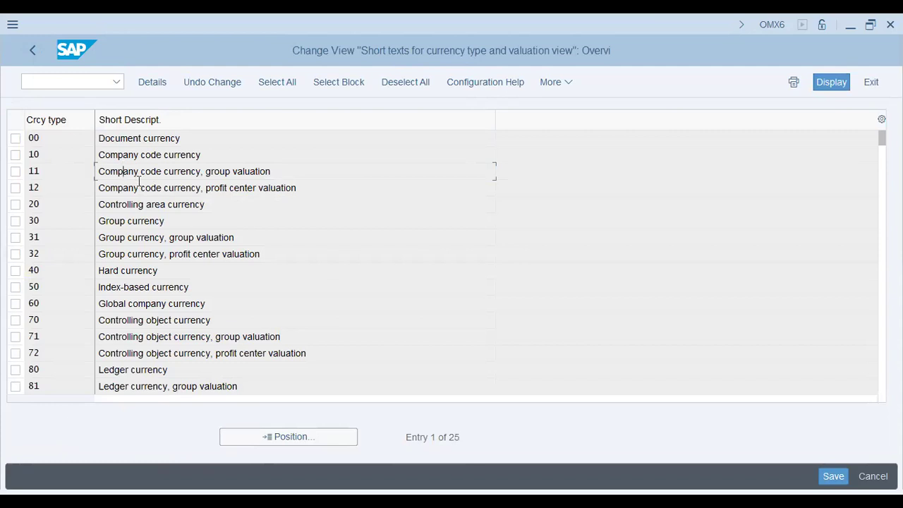
pyautogui.doubleClick(167, 221)
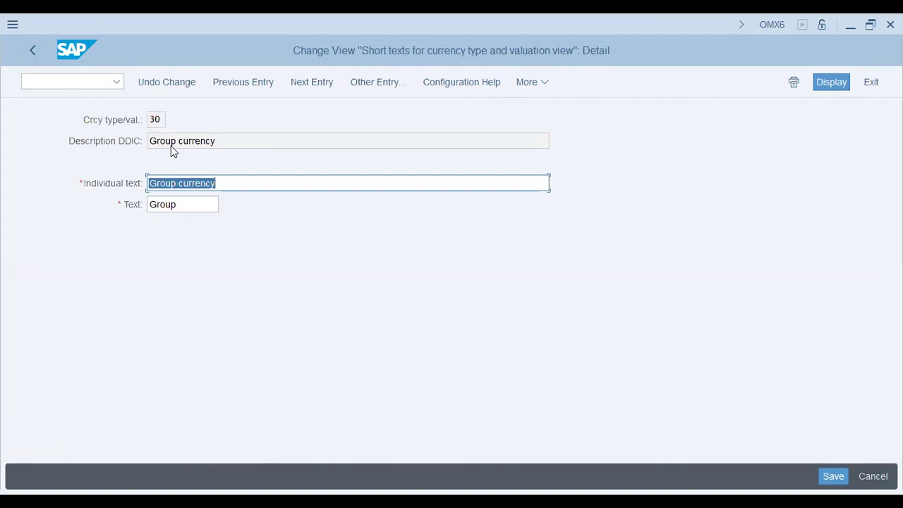
pyautogui.click(37, 56)
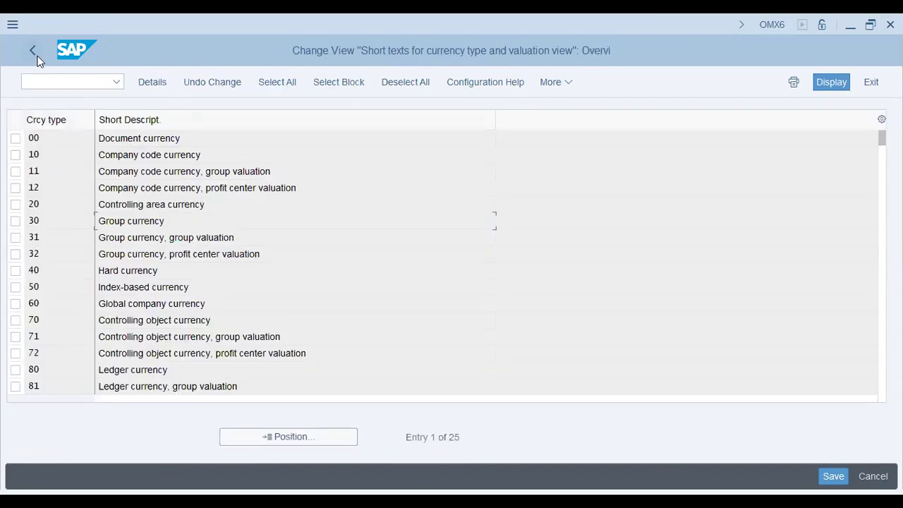
pyautogui.click(35, 54)
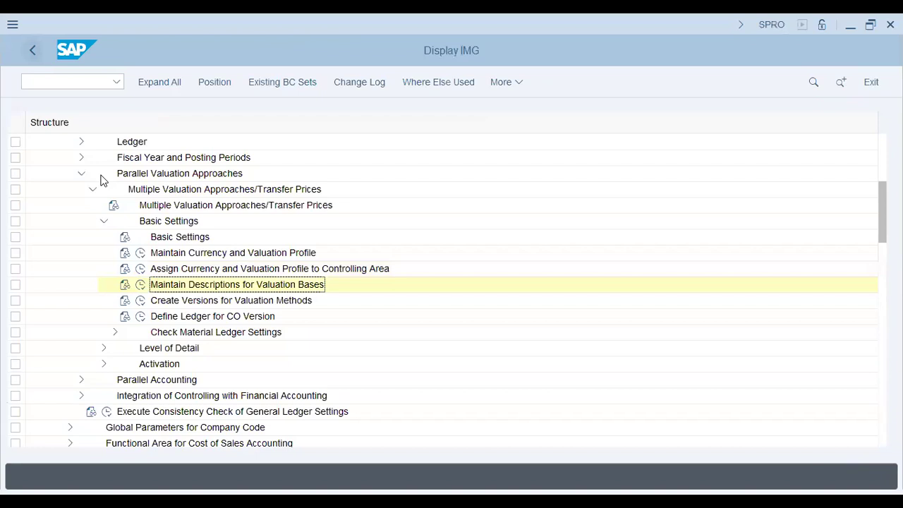
# - Review the Currency Types list under Ledger > Define Settings for Ledgers and Currency Types, then return to the IMG
pyautogui.click(82, 143)
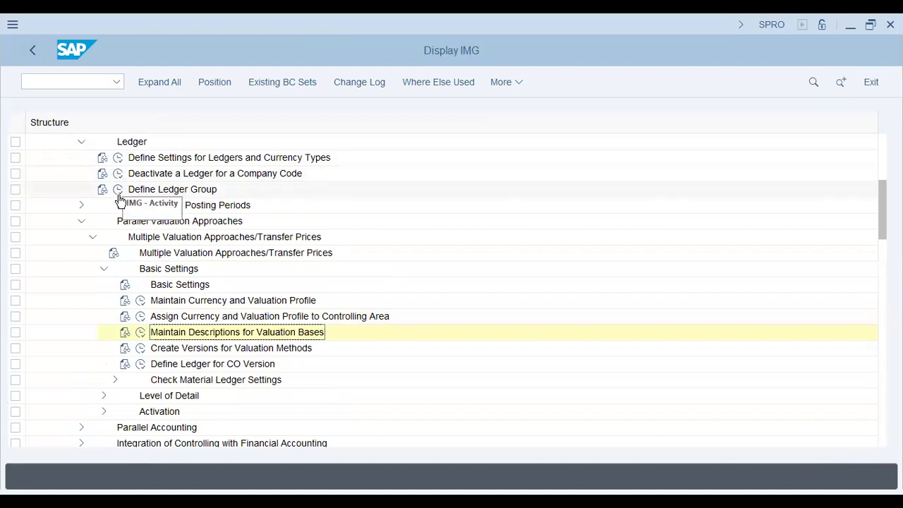
pyautogui.click(117, 159)
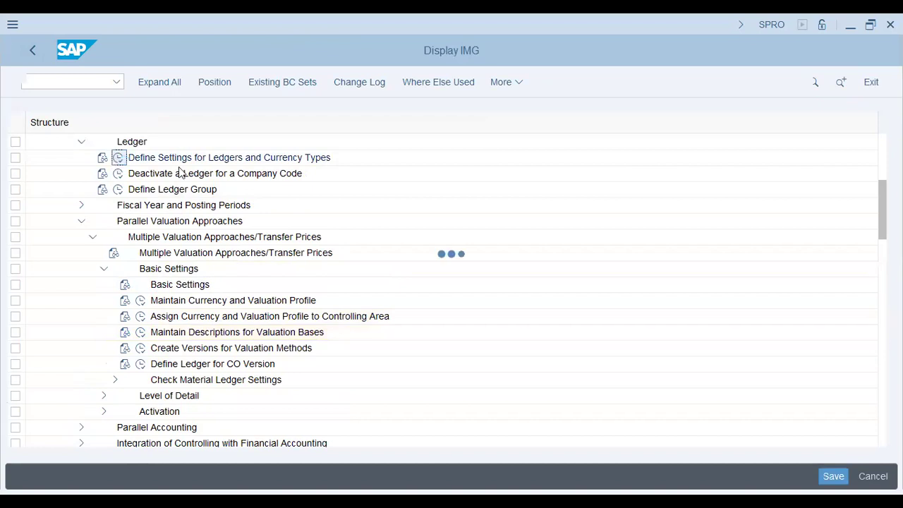
pyautogui.press('Return')
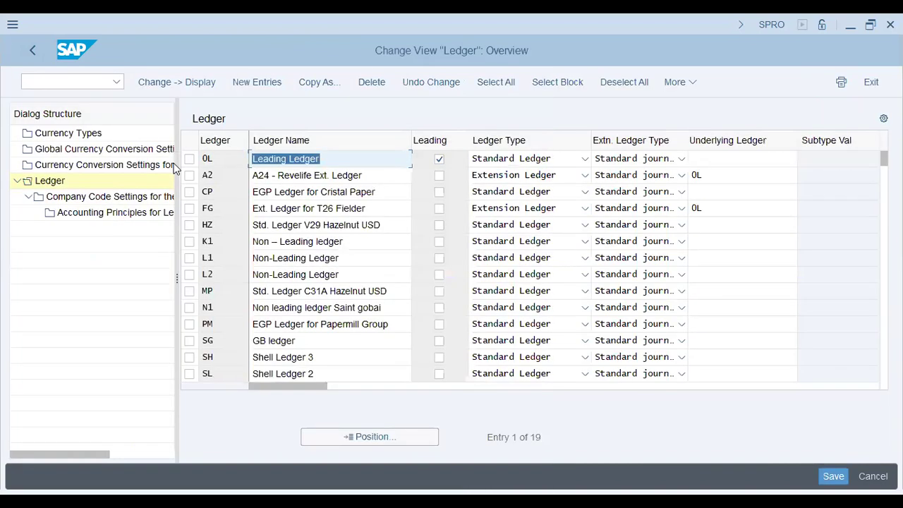
pyautogui.click(69, 134)
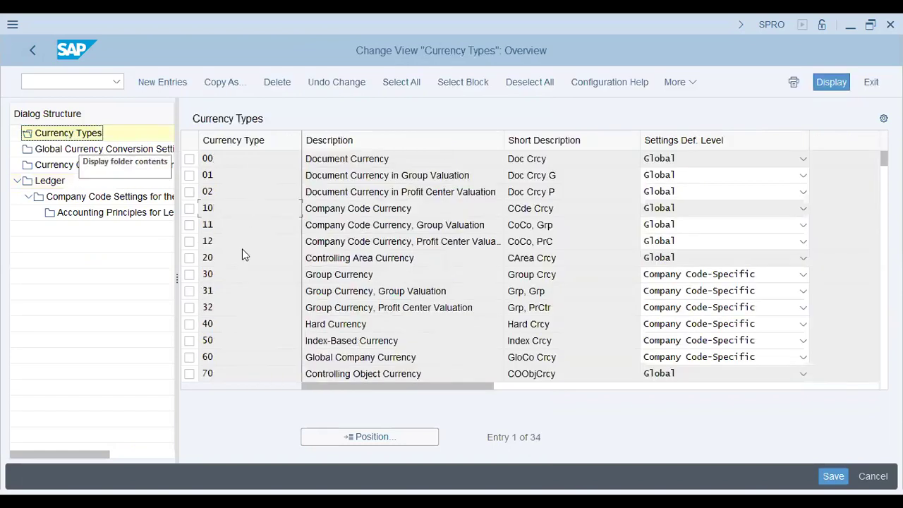
pyautogui.click(242, 274)
pyautogui.click(354, 258)
pyautogui.click(238, 326)
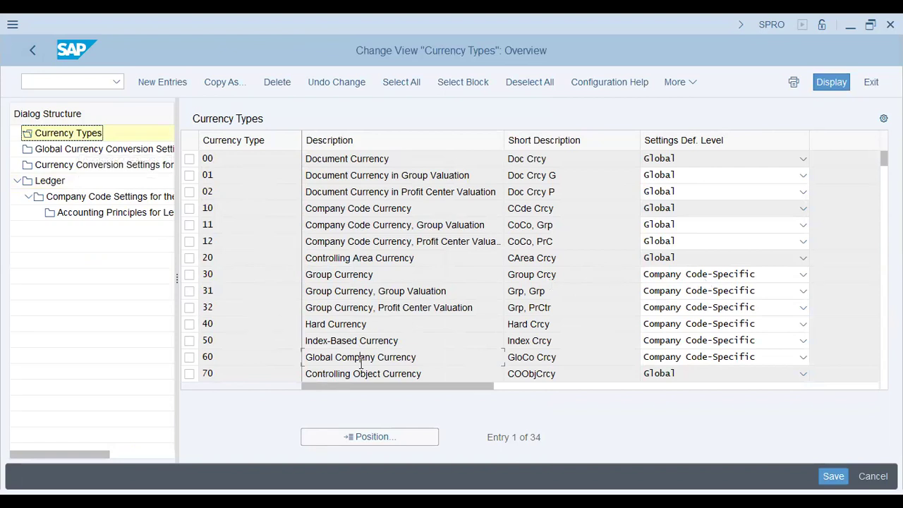
pyautogui.click(28, 82)
pyautogui.click(49, 181)
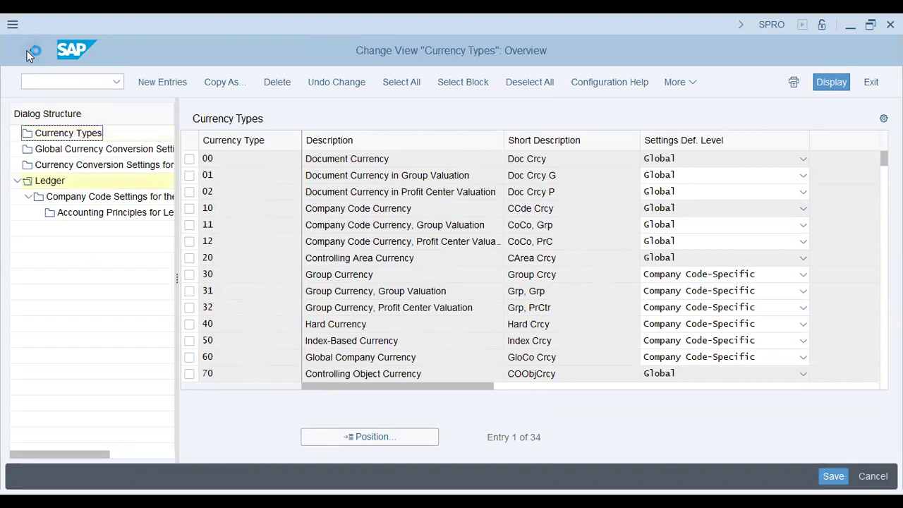
pyautogui.click(30, 52)
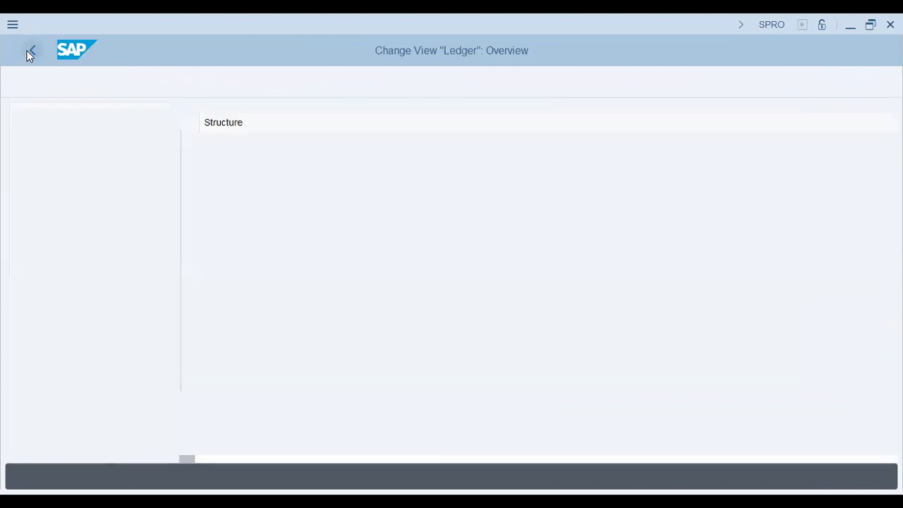
# - Review the remaining currency types, including consolidation unit currency C0, in Maintain Descriptions for Valuation Bases and return to the IMG
pyautogui.click(223, 333)
pyautogui.click(140, 337)
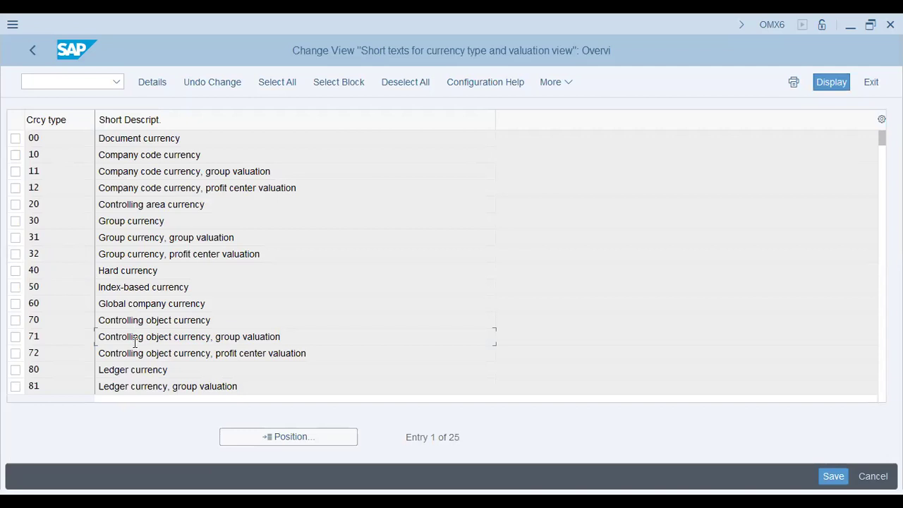
pyautogui.scroll(-5, 137, 347)
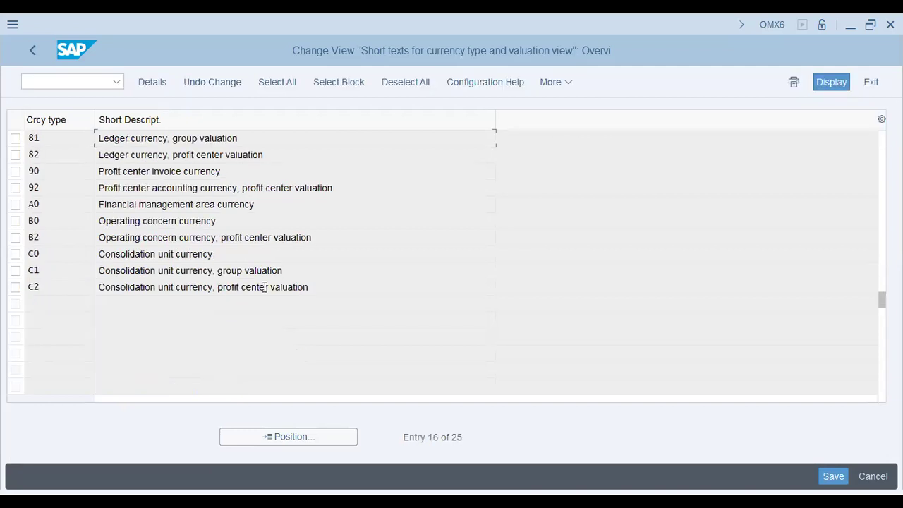
pyautogui.moveTo(176, 256); pyautogui.dragTo(2, 252)
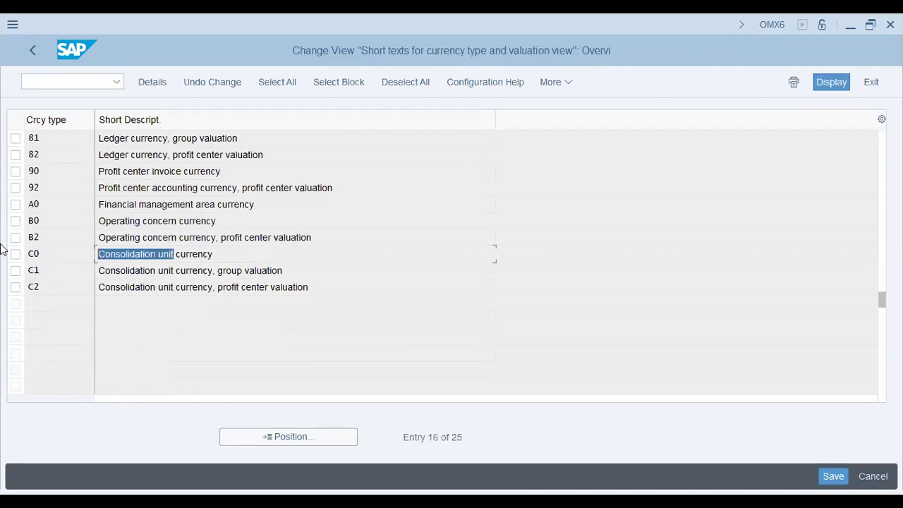
pyautogui.moveTo(196, 204); pyautogui.dragTo(144, 124)
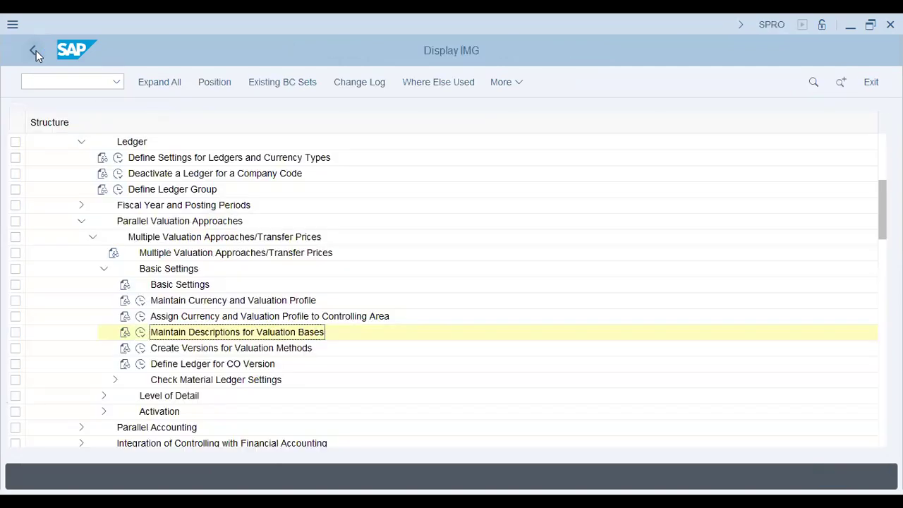
# - Open Create Versions for Valuation Methods, select version 0 and try its Settings in Operating Concern, cancelling the operating concern prompt
pyautogui.click(141, 348)
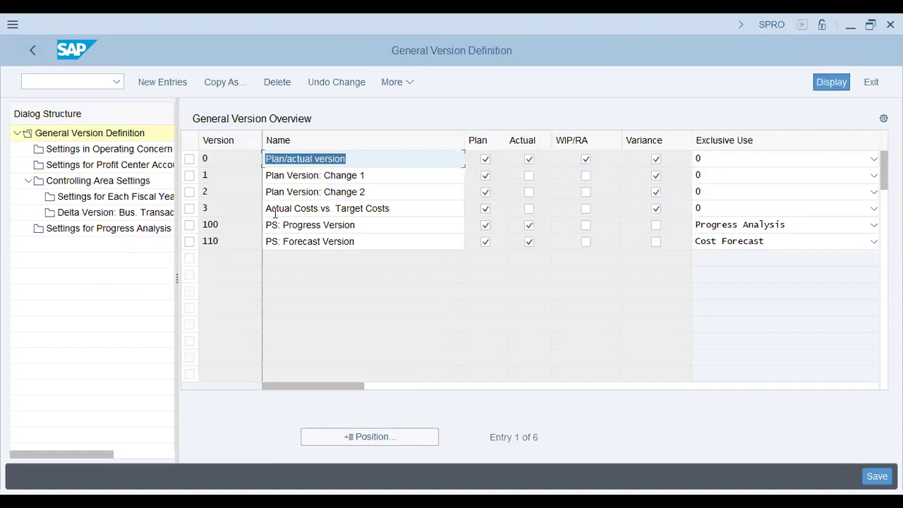
pyautogui.click(356, 159)
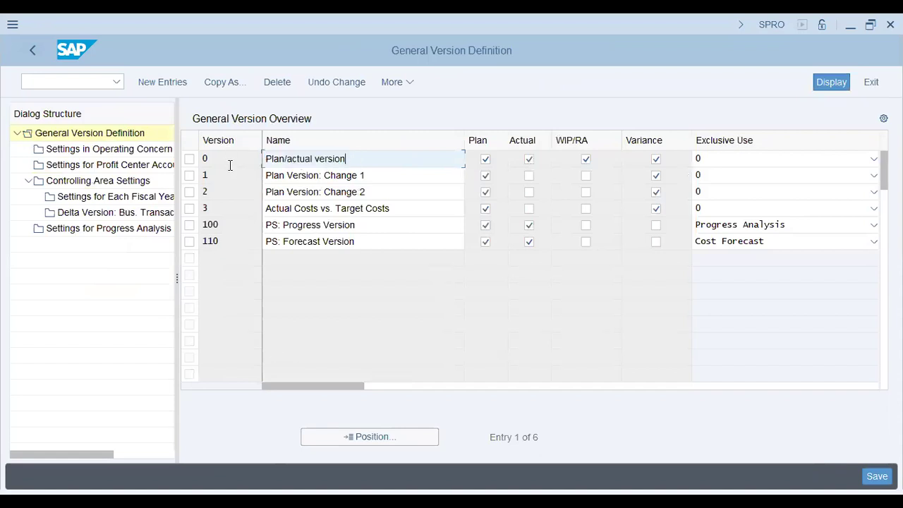
pyautogui.moveTo(300, 159); pyautogui.dragTo(238, 153)
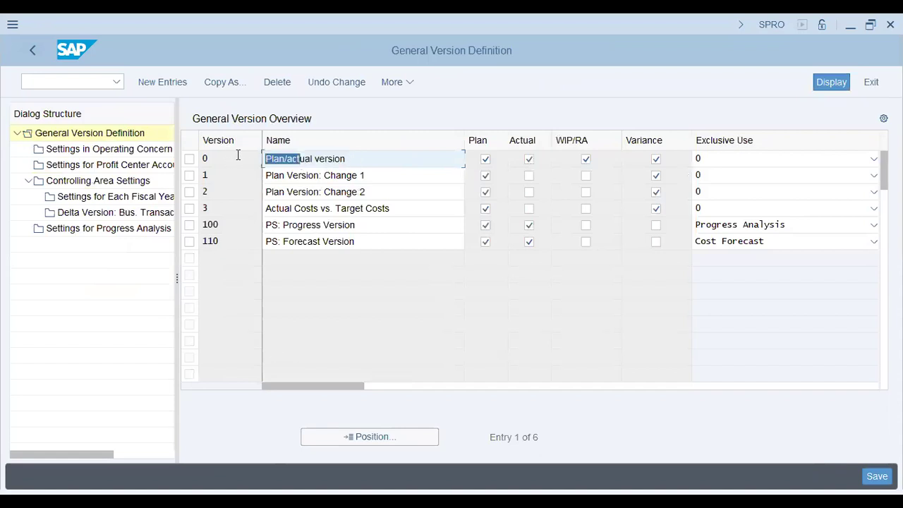
pyautogui.click(189, 159)
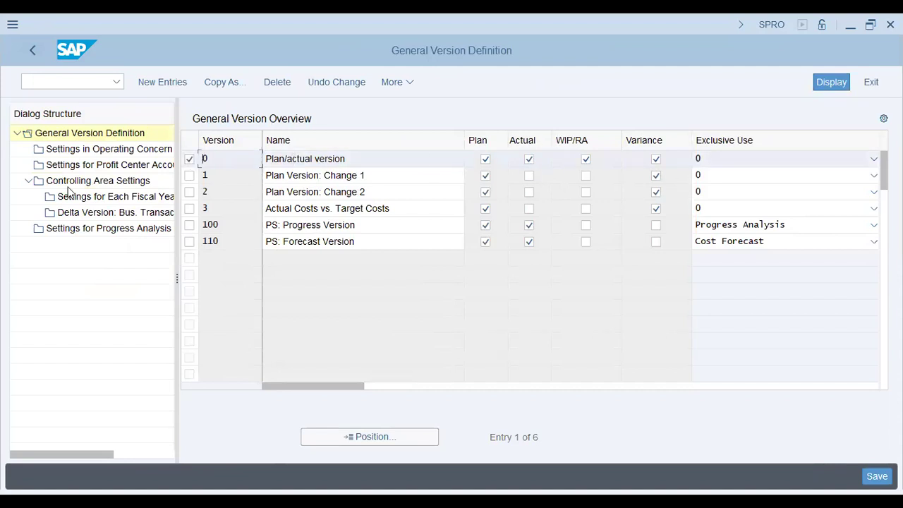
pyautogui.click(97, 150)
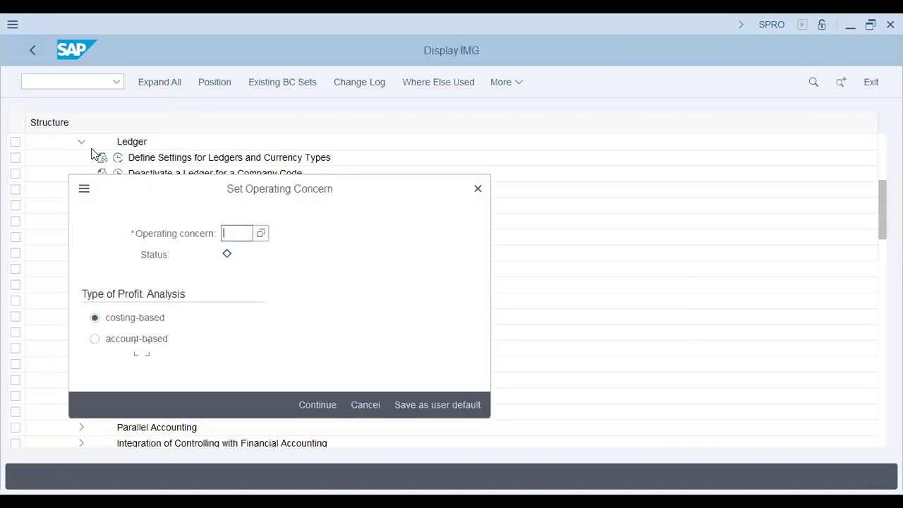
pyautogui.press('Escape')
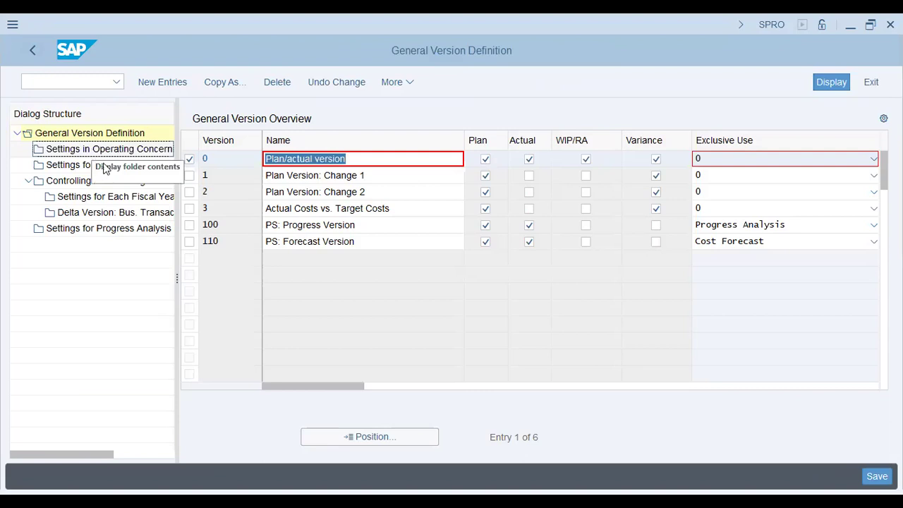
# - Open the Settings for Profit Center Accounting of version 0 for controlling area U35P
pyautogui.click(103, 165)
pyautogui.write('U34')
pyautogui.press('BackSpace')
pyautogui.write('5P')
pyautogui.press('Return')
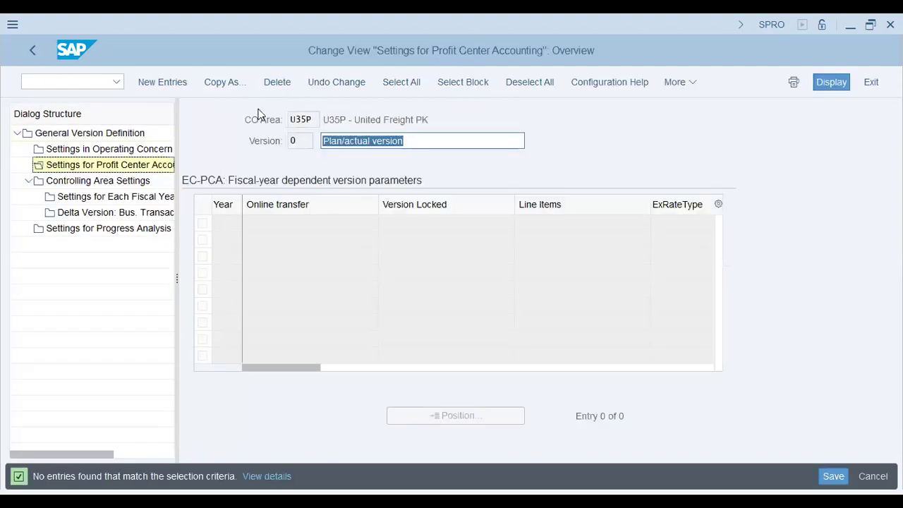
# - Add a new entry for year 2022 with Online transfer and Line Items enabled and exchange rate type M
pyautogui.click(187, 83)
pyautogui.write('2022')
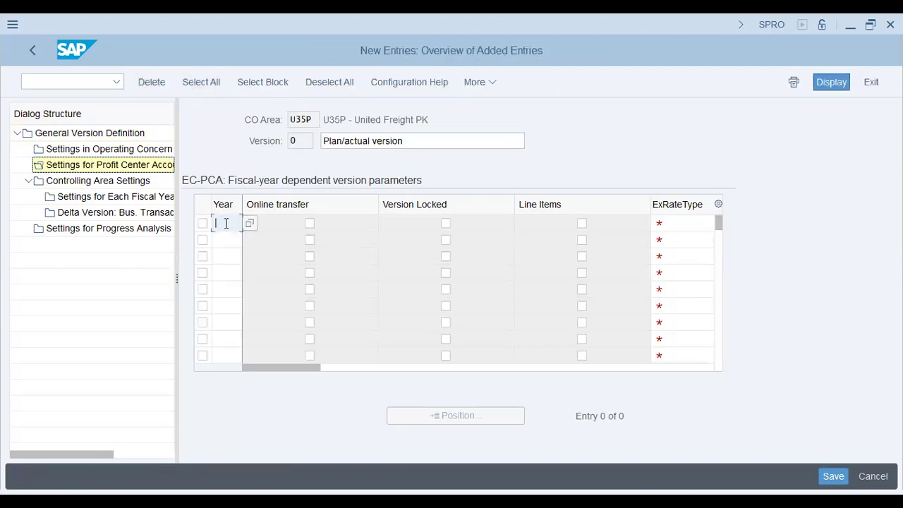
pyautogui.press('Tab')
pyautogui.press('Tab')
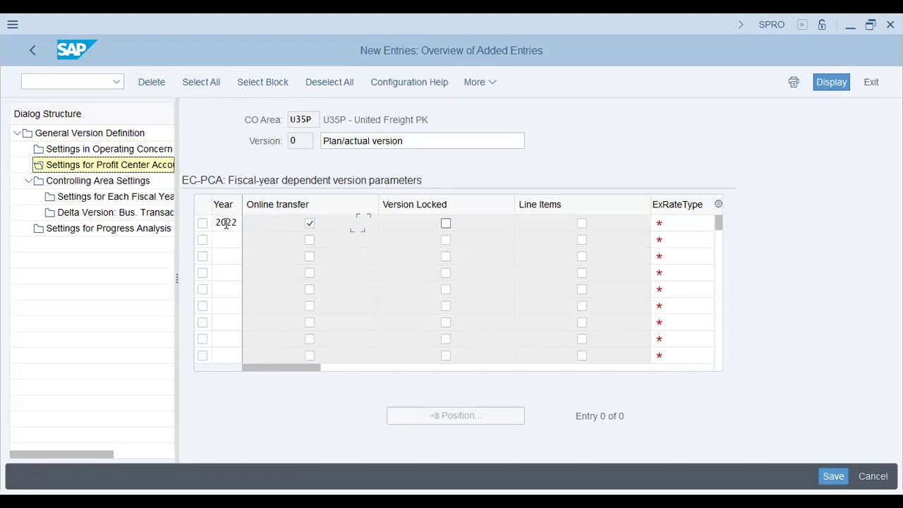
pyautogui.press('Tab')
pyautogui.press('space')
pyautogui.press('Tab')
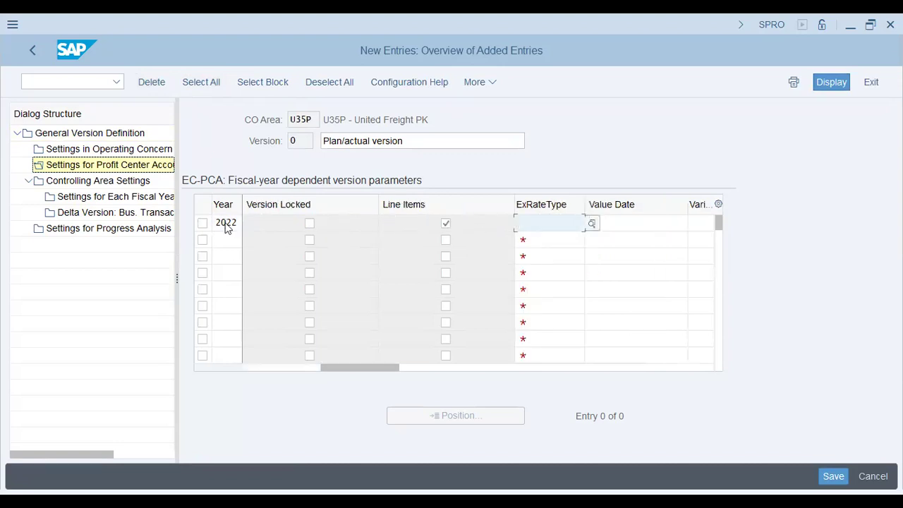
pyautogui.write('M')
pyautogui.press('Tab')
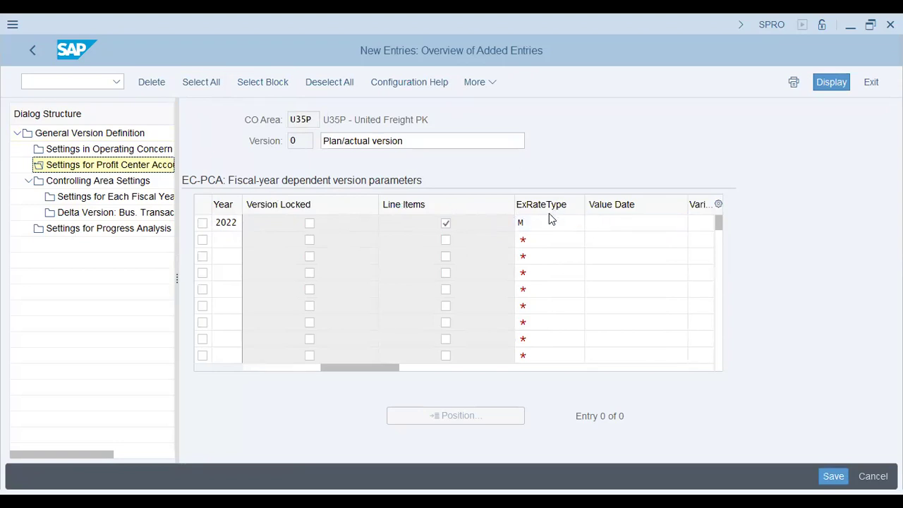
# - Examine the available exchange rate types for the 2022 entry, including M, P, EURX and 1001, and keep type M
pyautogui.press('F4')
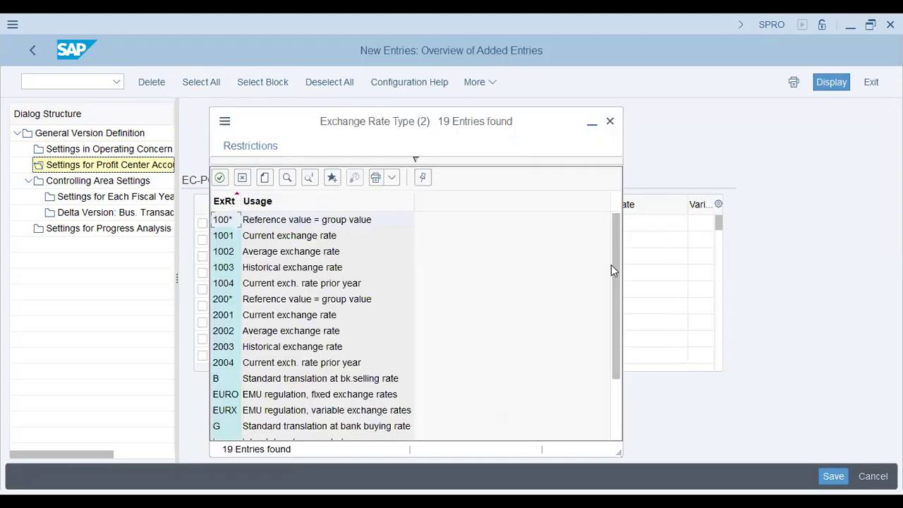
pyautogui.moveTo(619, 323); pyautogui.dragTo(625, 369)
pyautogui.click(295, 379)
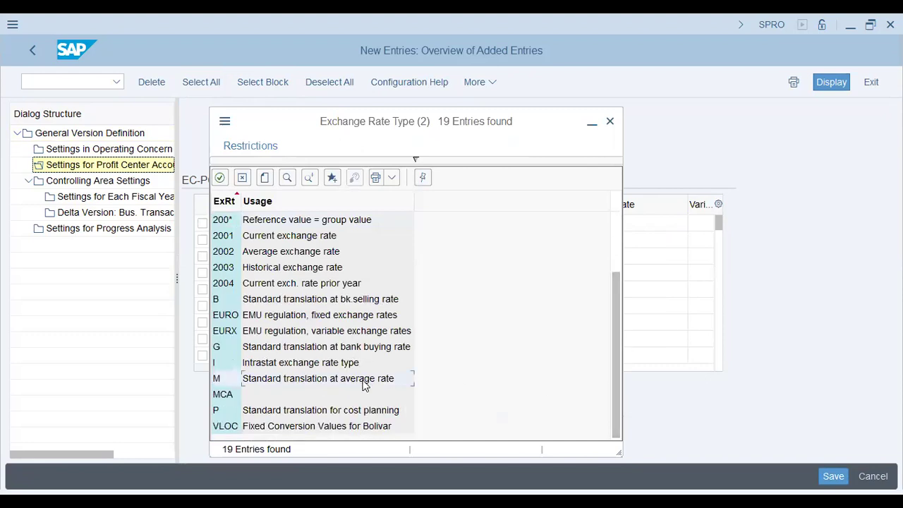
pyautogui.click(271, 318)
pyautogui.click(269, 331)
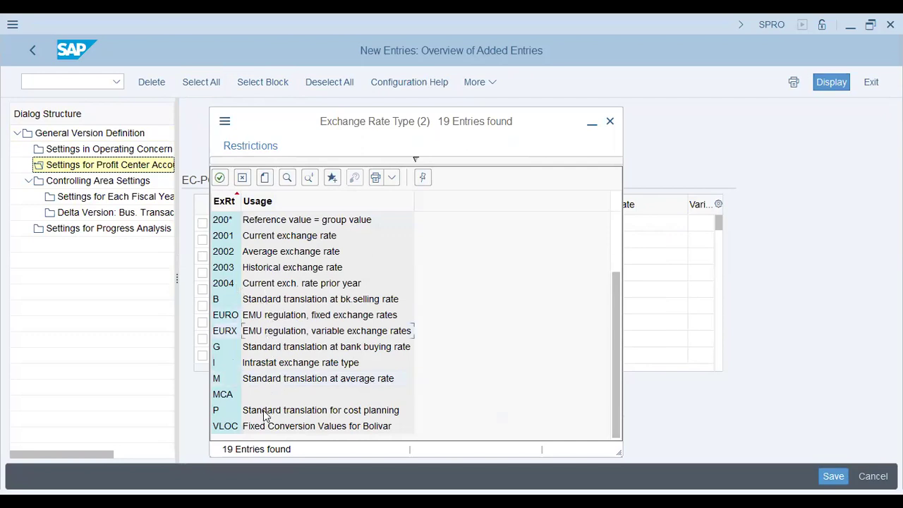
pyautogui.click(356, 415)
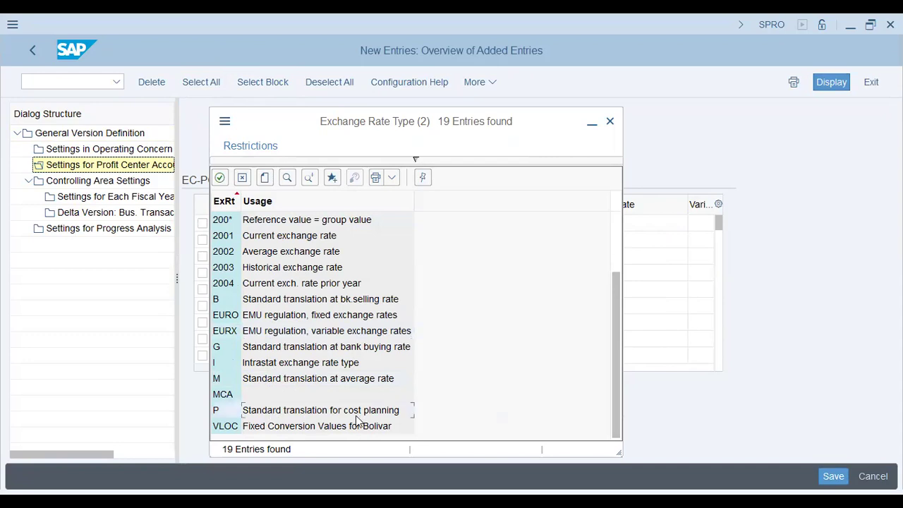
pyautogui.click(617, 242)
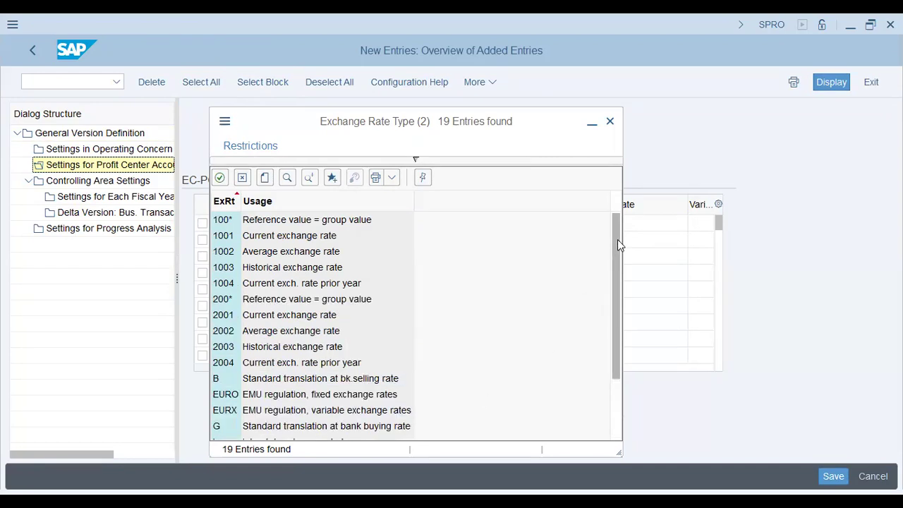
pyautogui.click(295, 238)
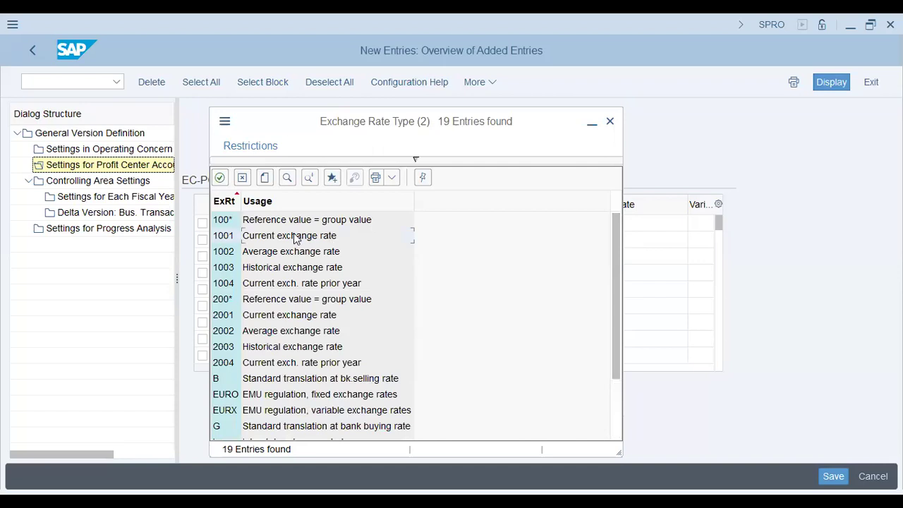
pyautogui.click(287, 332)
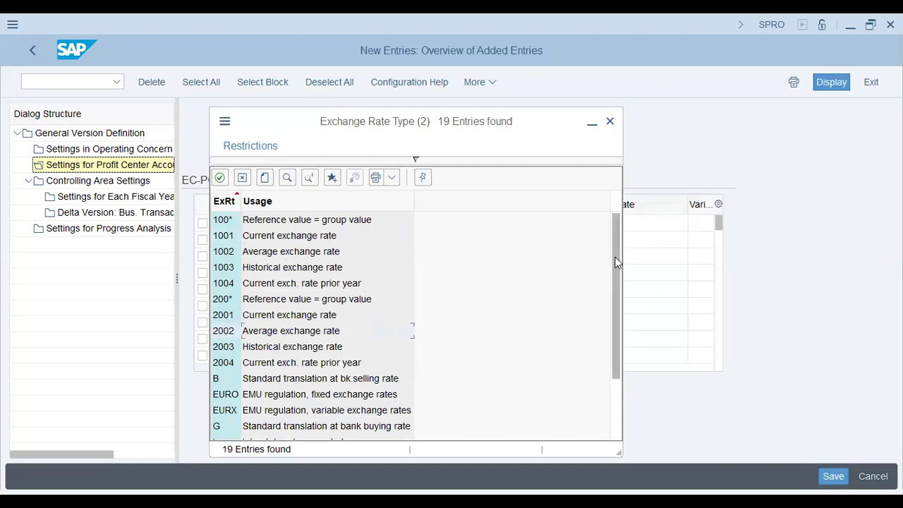
pyautogui.moveTo(616, 262); pyautogui.dragTo(614, 366)
pyautogui.click(276, 379)
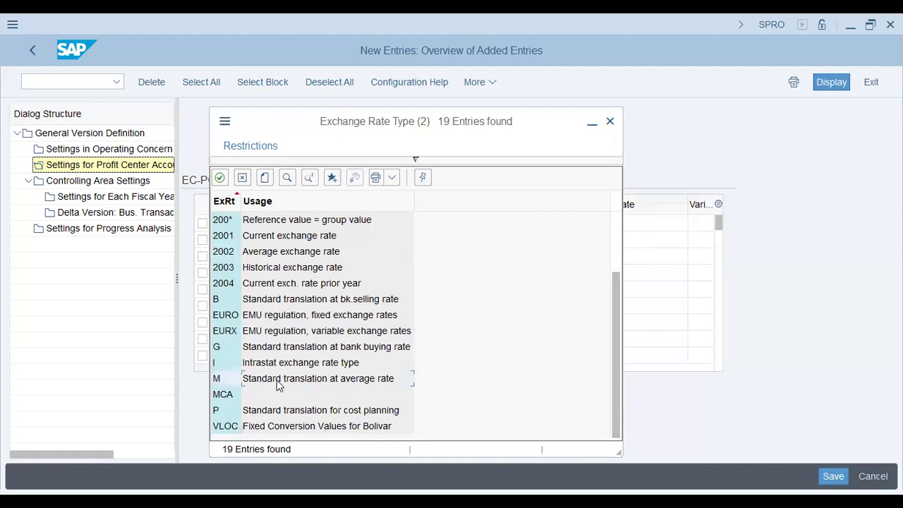
pyautogui.click(618, 226)
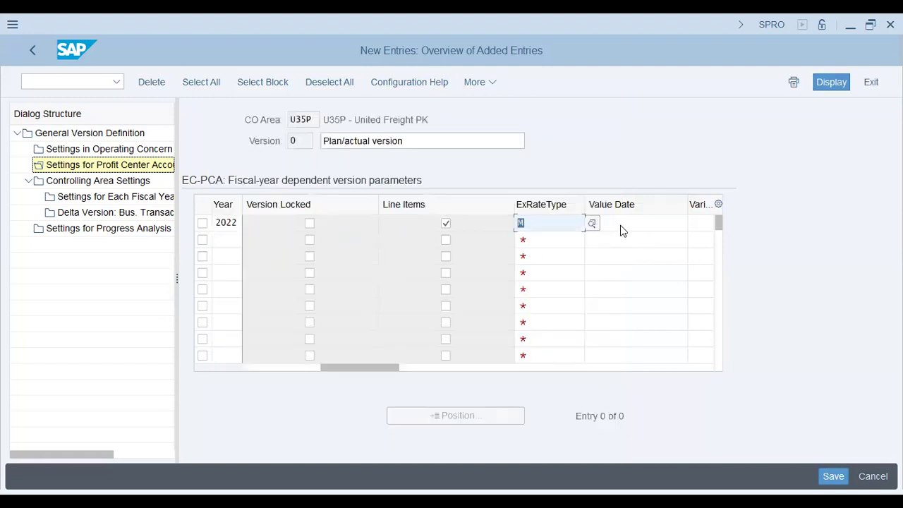
pyautogui.press('Return')
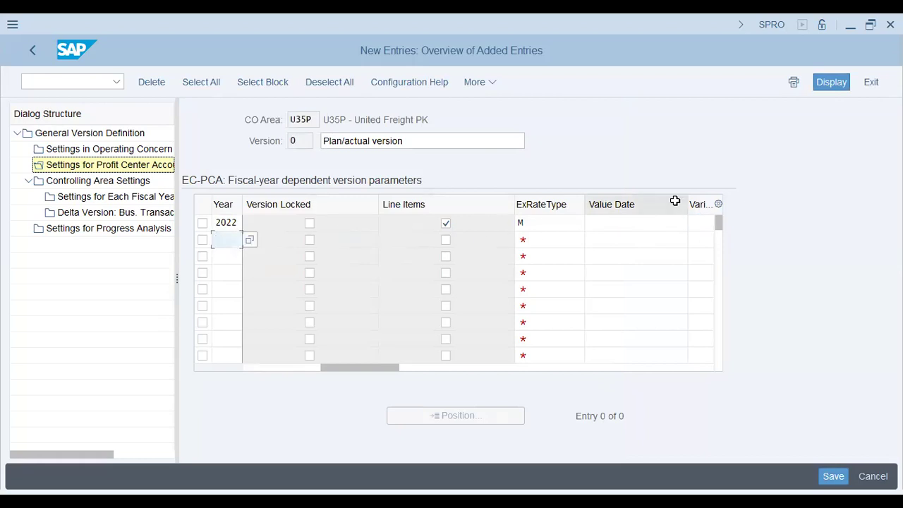
# - Narrow the Value Date and Line Items columns to reveal Variant for TP and save the 2022 profit center accounting entry
pyautogui.moveTo(685, 204); pyautogui.dragTo(665, 204)
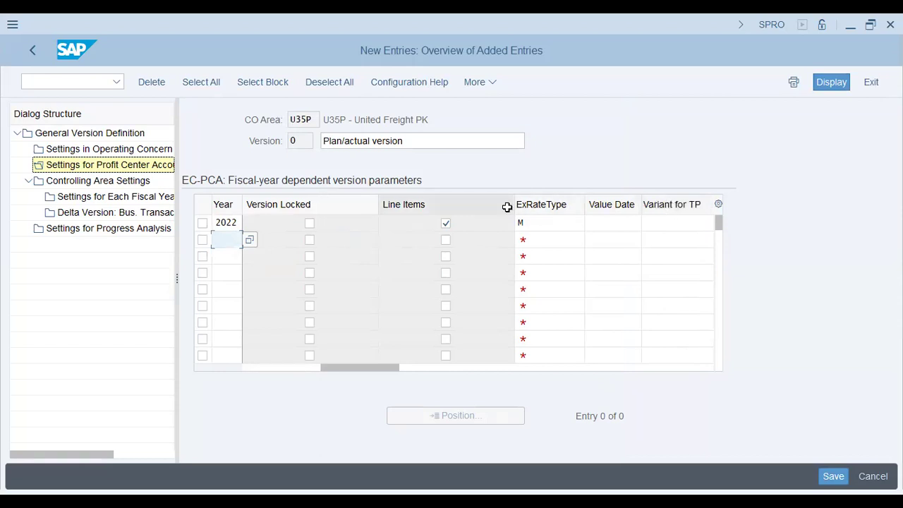
pyautogui.moveTo(512, 205); pyautogui.dragTo(439, 207)
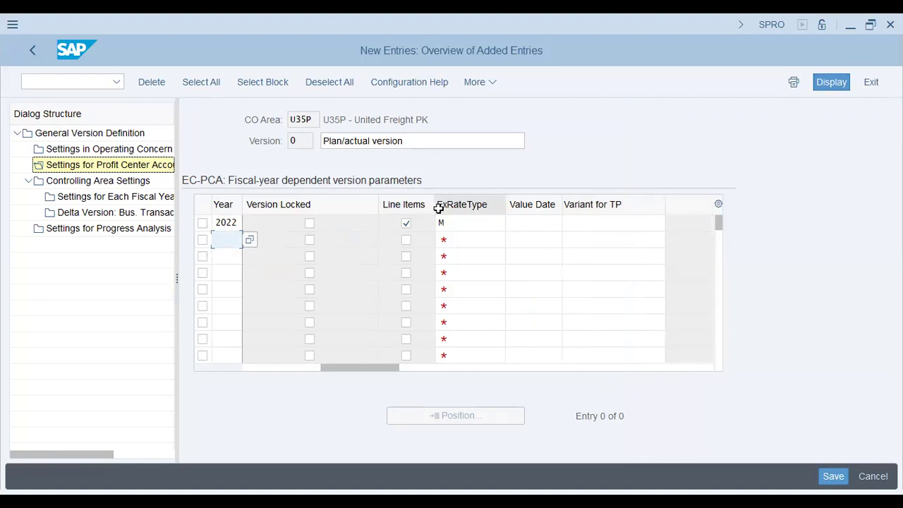
pyautogui.click(676, 224)
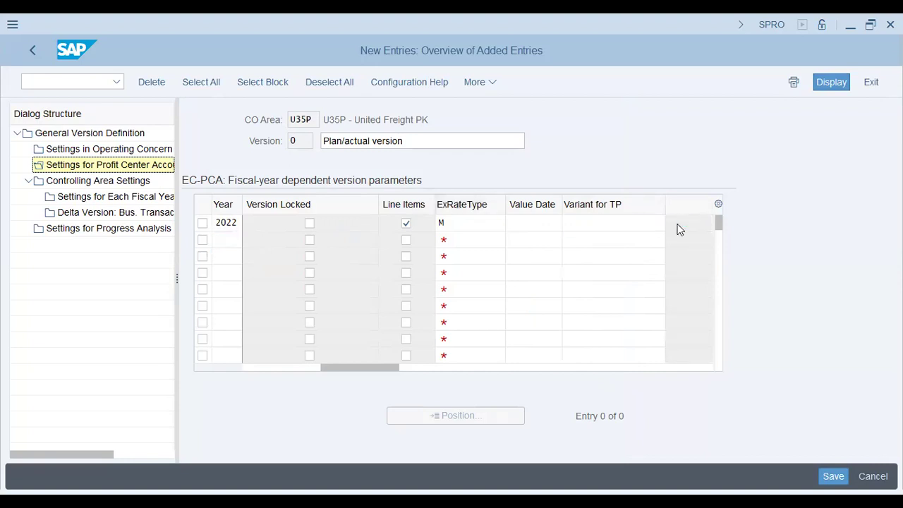
pyautogui.click(418, 341)
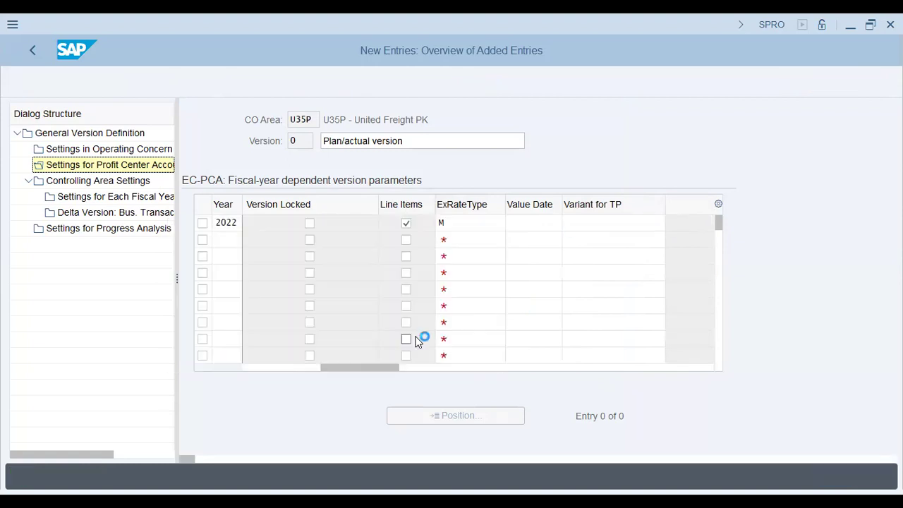
pyautogui.press('Return')
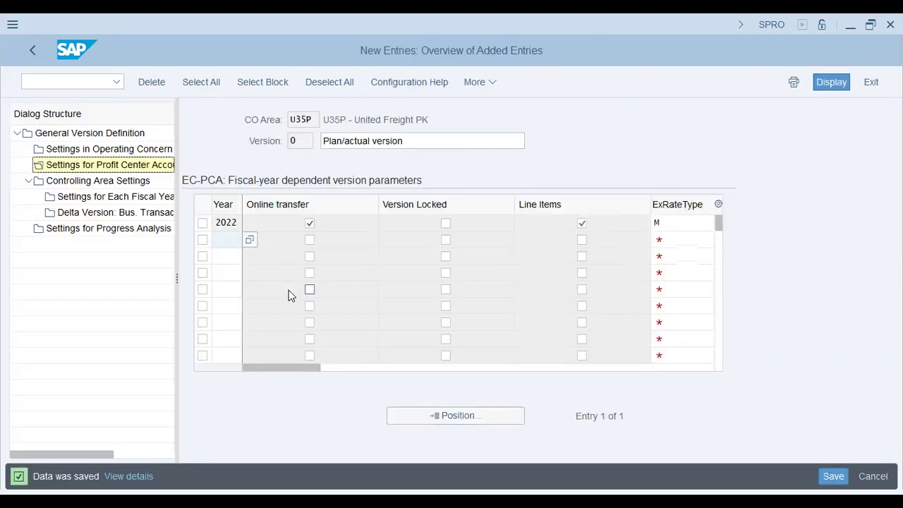
# - Try to open Controlling Area Settings and Settings for Each Fiscal Year, dismissing the information messages
pyautogui.doubleClick(90, 181)
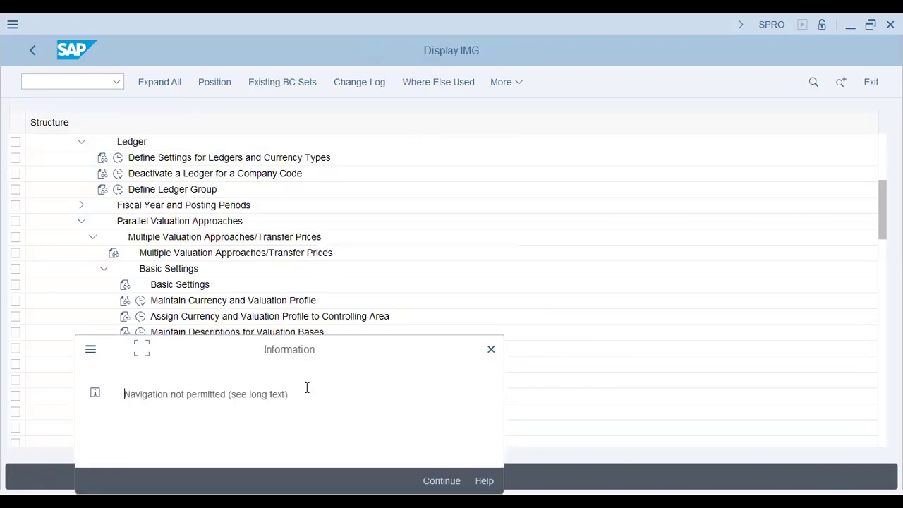
pyautogui.click(443, 474)
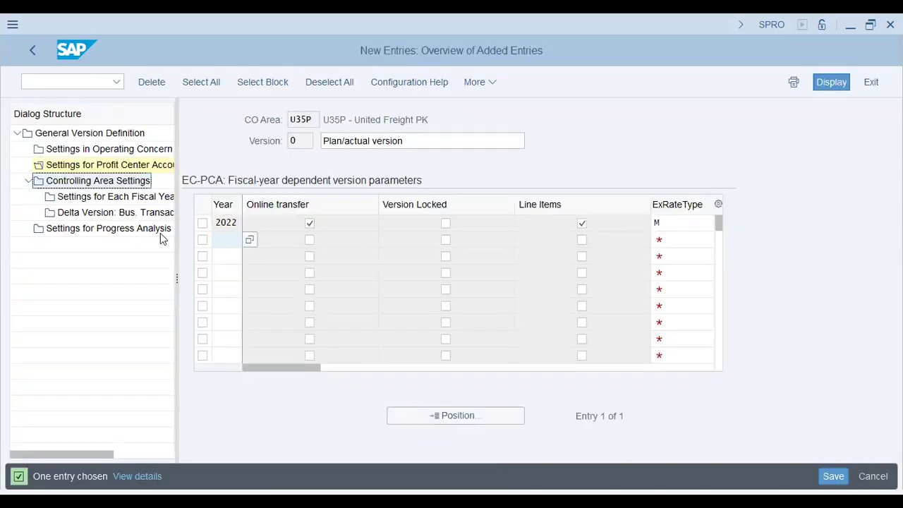
pyautogui.doubleClick(111, 199)
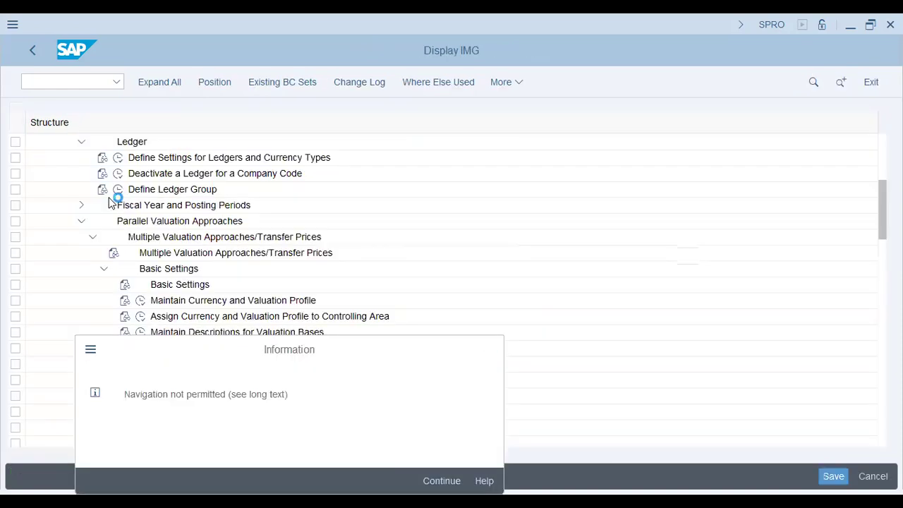
pyautogui.click(30, 50)
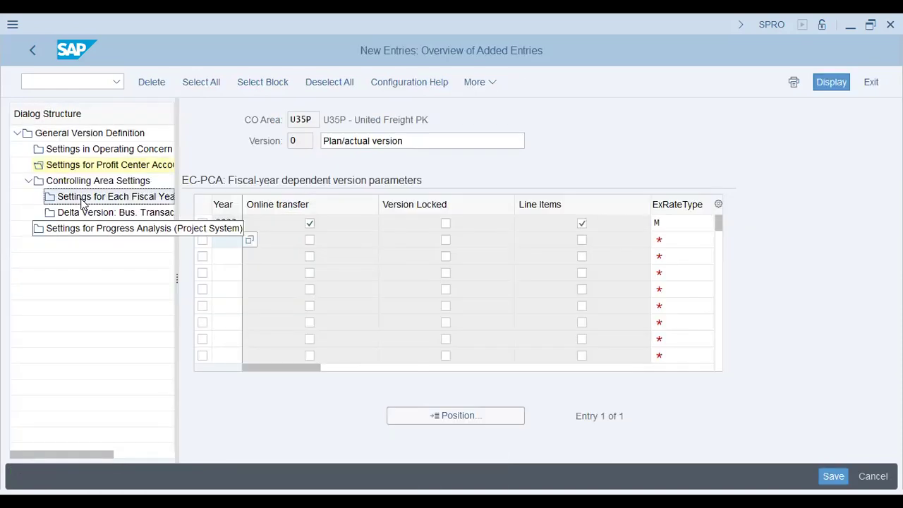
# - Return to the IMG, open Define Ledger for CO Version and look up controlling area U35P
pyautogui.click(27, 50)
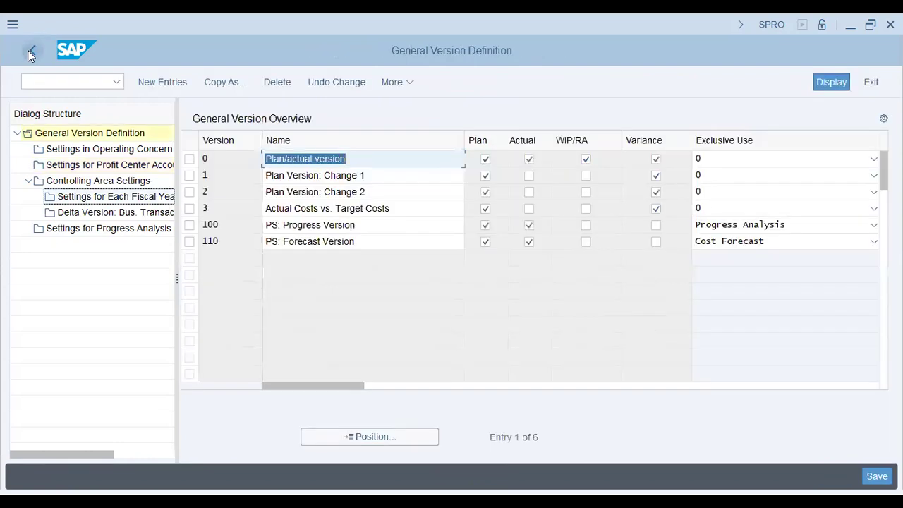
pyautogui.click(28, 50)
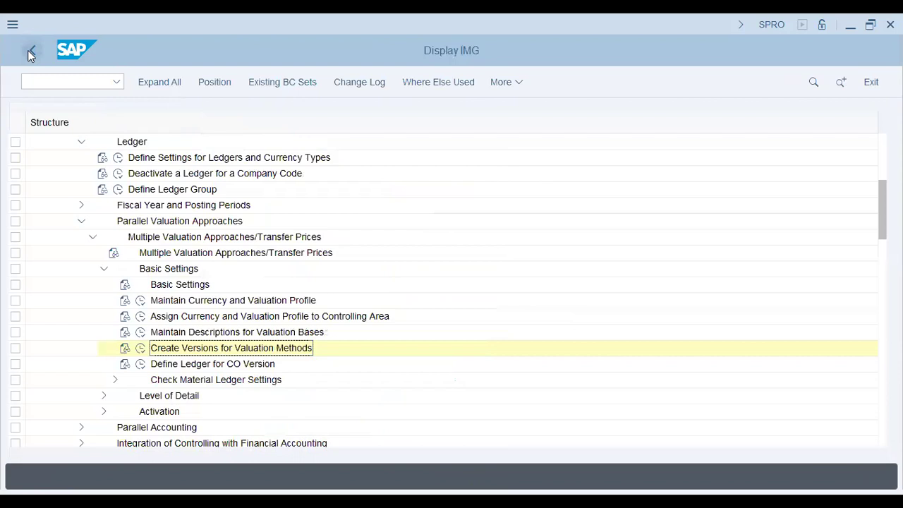
pyautogui.click(141, 364)
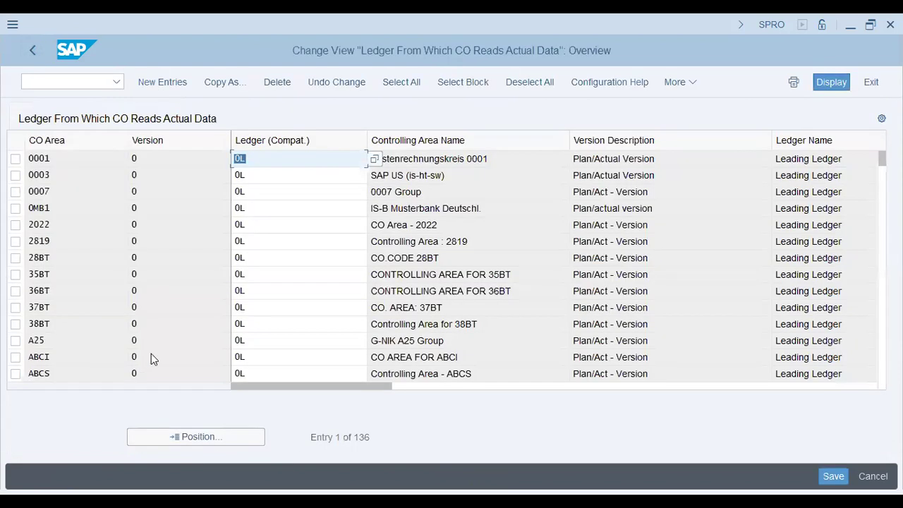
pyautogui.click(193, 432)
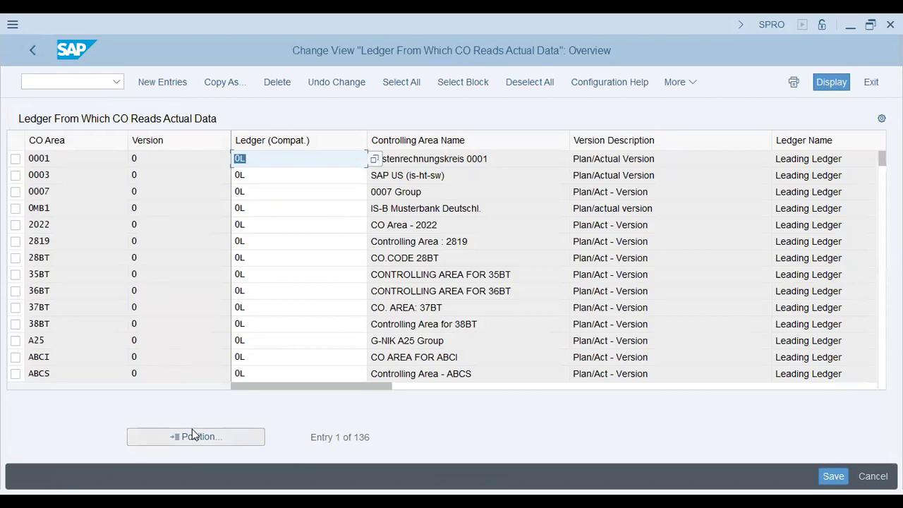
pyautogui.write('u35p')
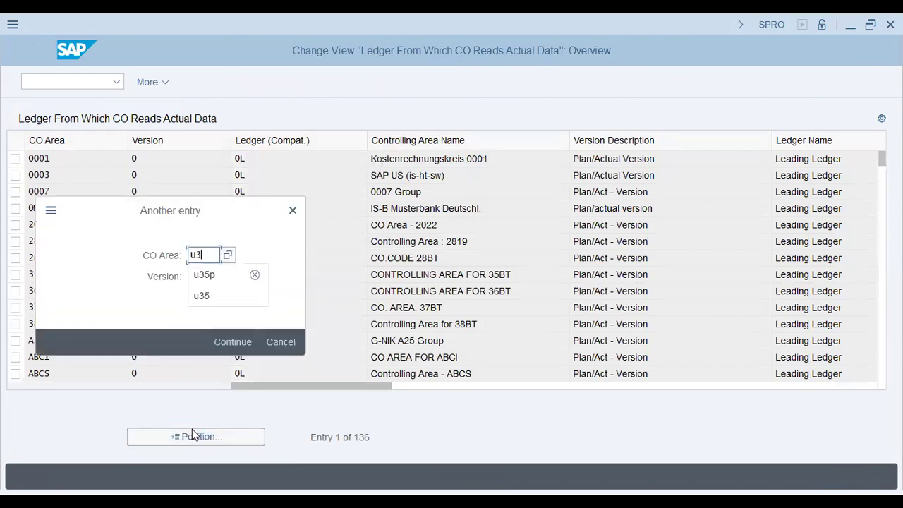
pyautogui.press('Return')
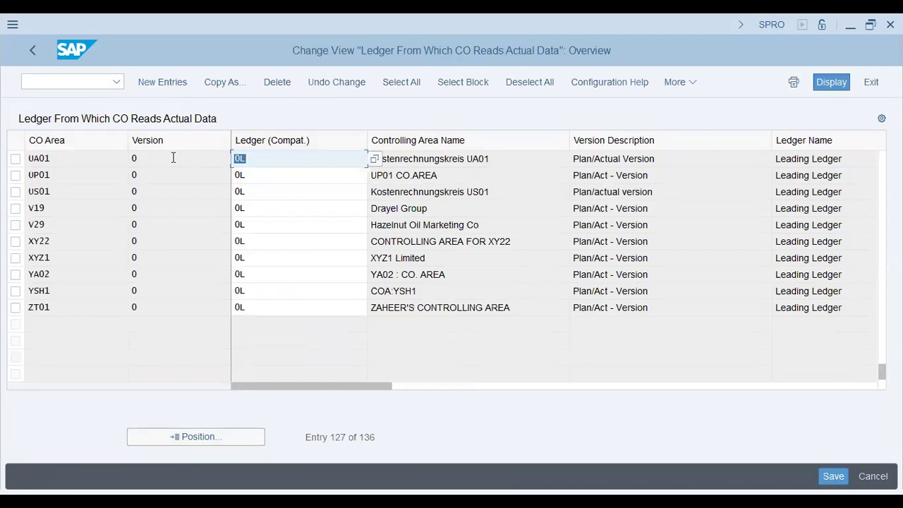
# - Add a new entry assigning ledger 0L to controlling area U35P, version 0, save it to the customizing request and return to the IMG
pyautogui.click(170, 81)
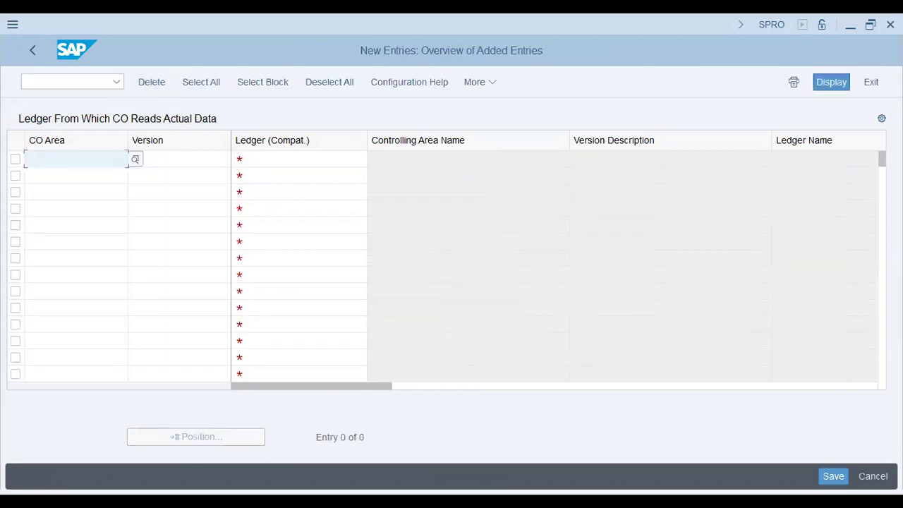
pyautogui.write('U35P')
pyautogui.press('Tab')
pyautogui.write('0')
pyautogui.press('Tab')
pyautogui.write('0L')
pyautogui.press('Tab')
pyautogui.press('Return')
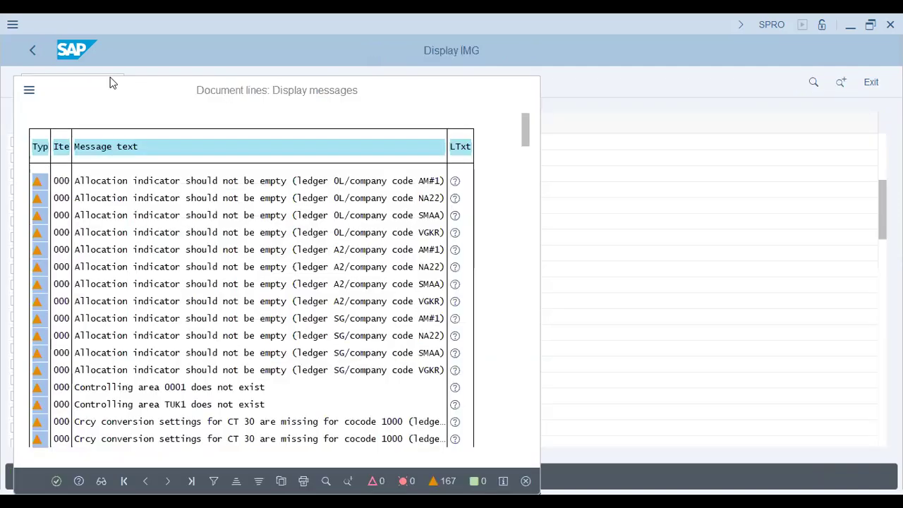
pyautogui.press('Return')
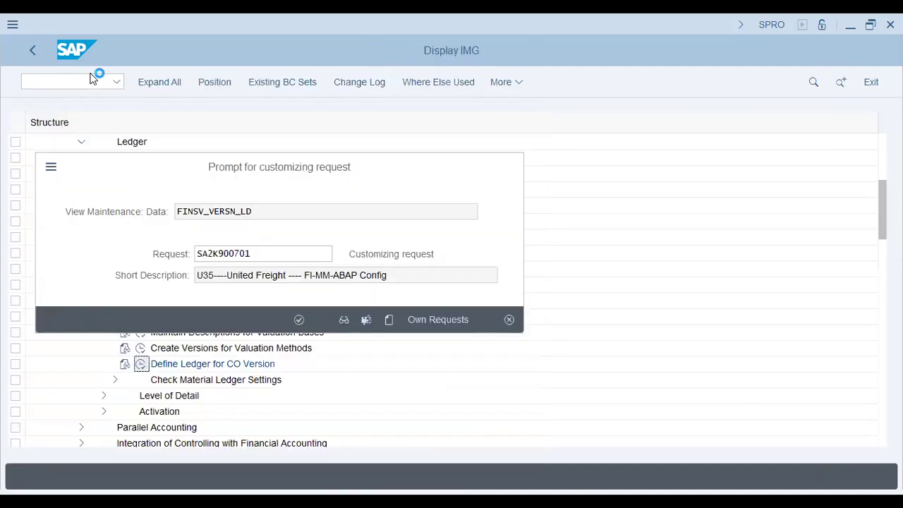
pyautogui.press('Return')
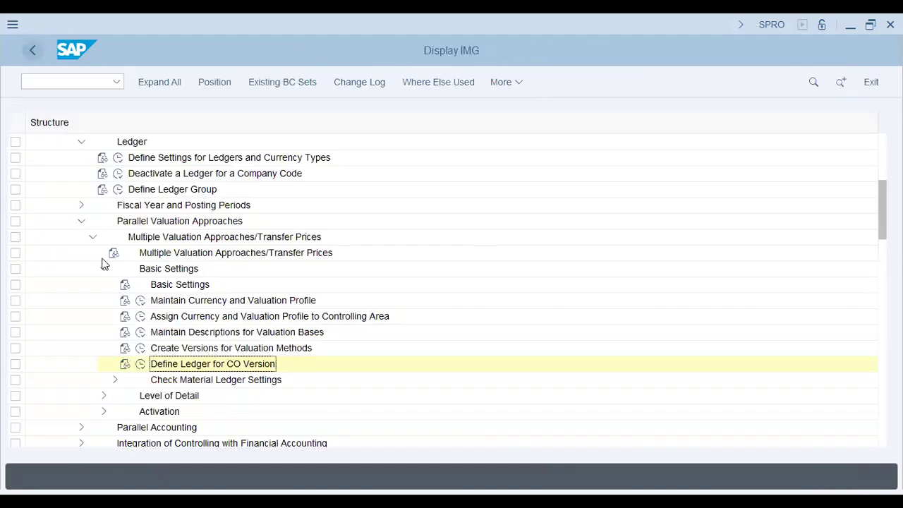
# - Review the existing material ledger types in Assign Currency Types and Define Material Ledger Types under Check Material Ledger Settings, and return to the IMG
pyautogui.click(115, 380)
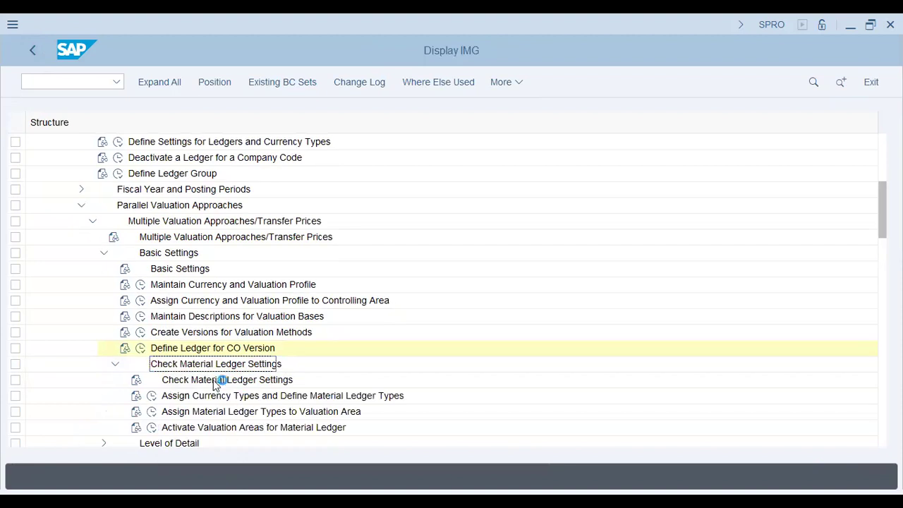
pyautogui.click(226, 381)
pyautogui.click(208, 398)
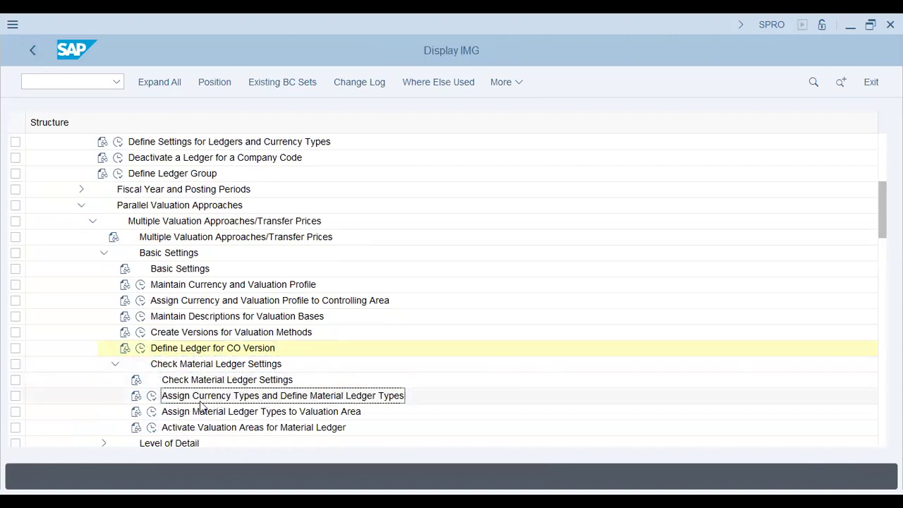
pyautogui.click(152, 398)
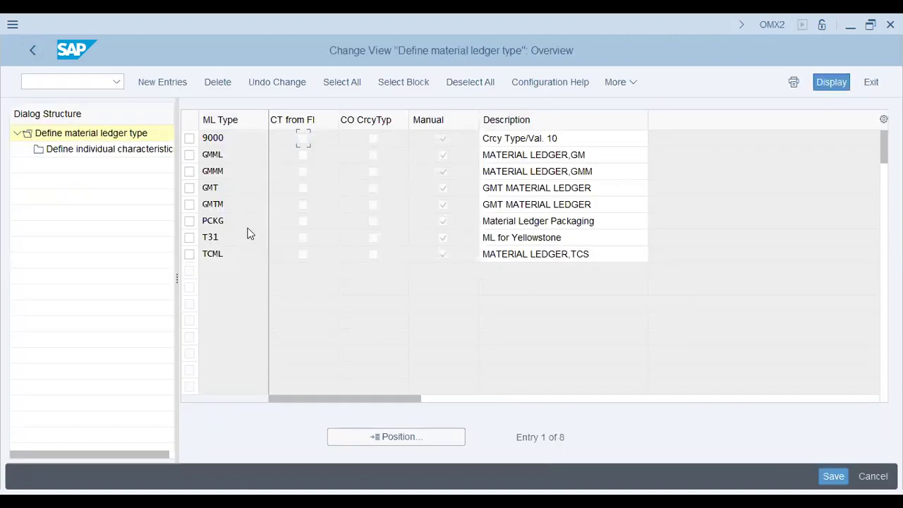
pyautogui.click(248, 254)
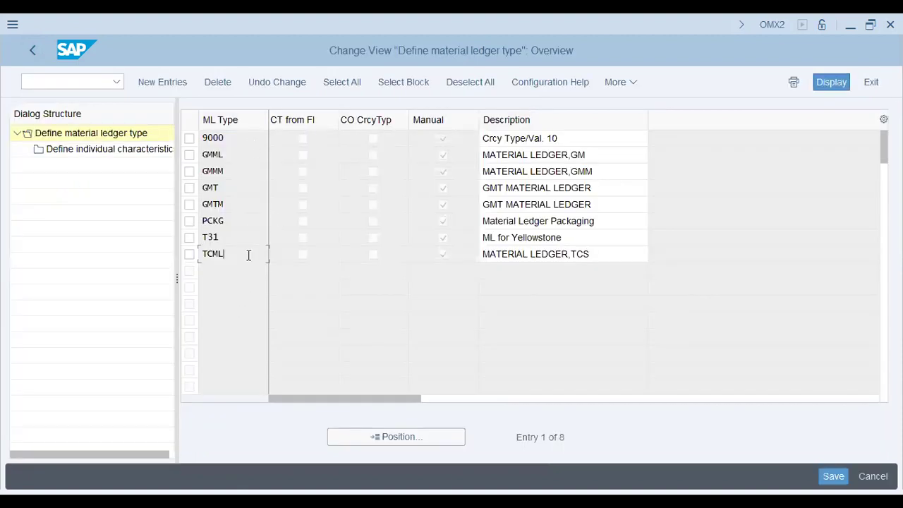
pyautogui.click(525, 237)
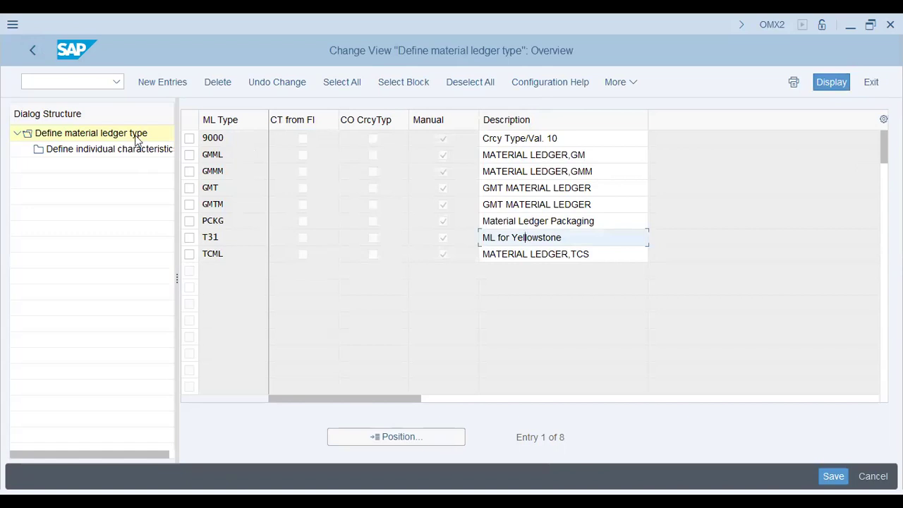
pyautogui.click(31, 51)
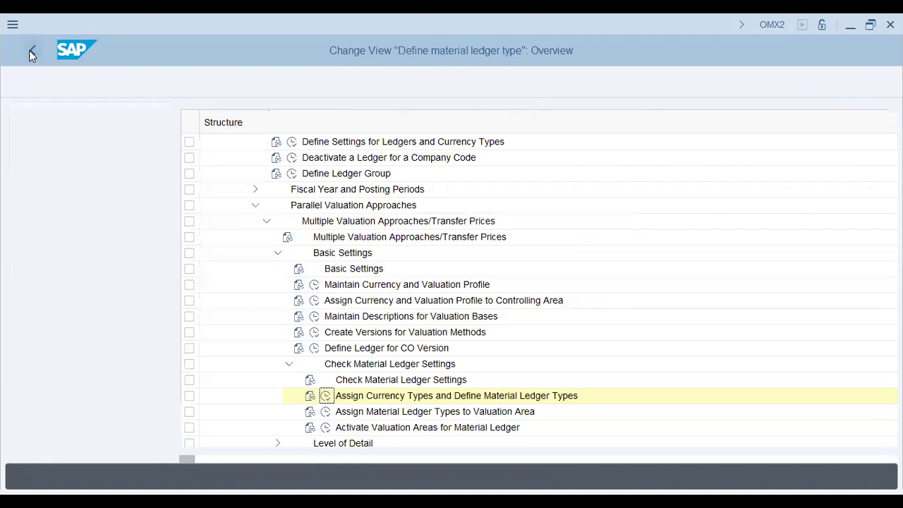
# - Collapse Basic Settings and open Define Valuation Clearing Account under Level of Detail for company code U35P
pyautogui.click(104, 253)
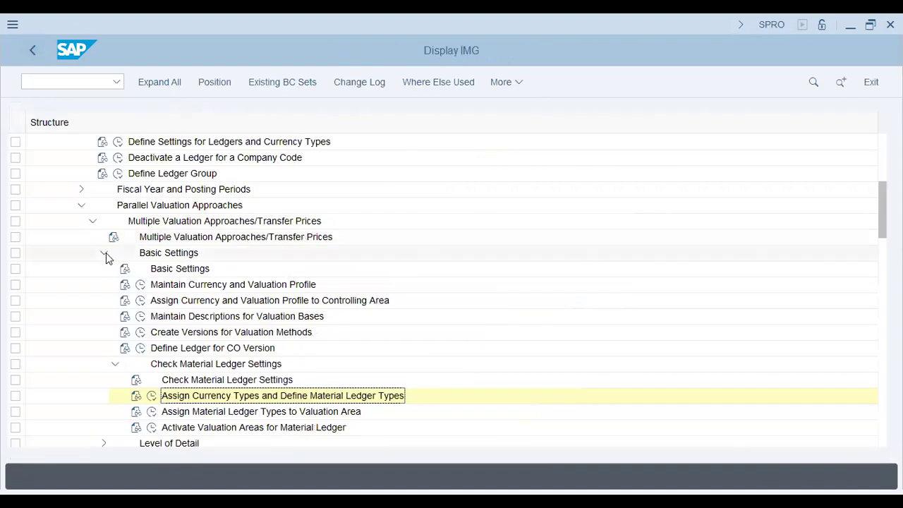
pyautogui.click(104, 269)
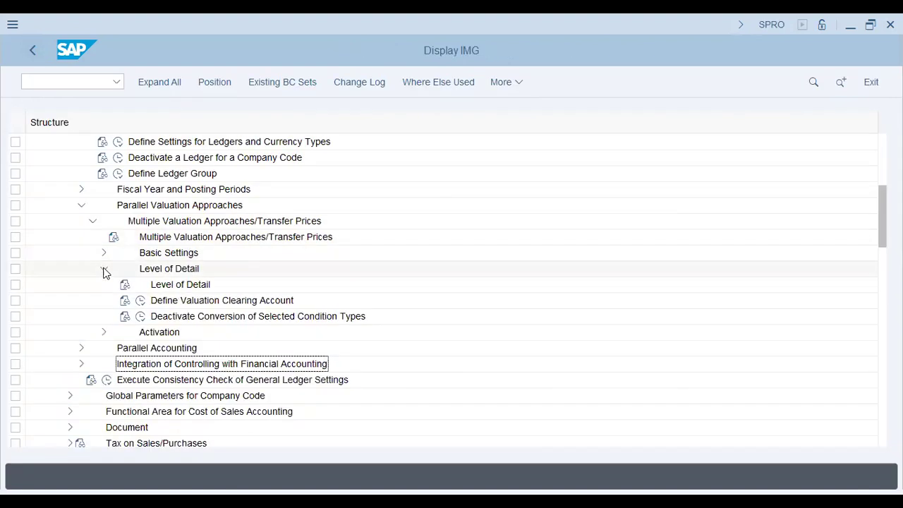
pyautogui.click(151, 301)
pyautogui.click(141, 302)
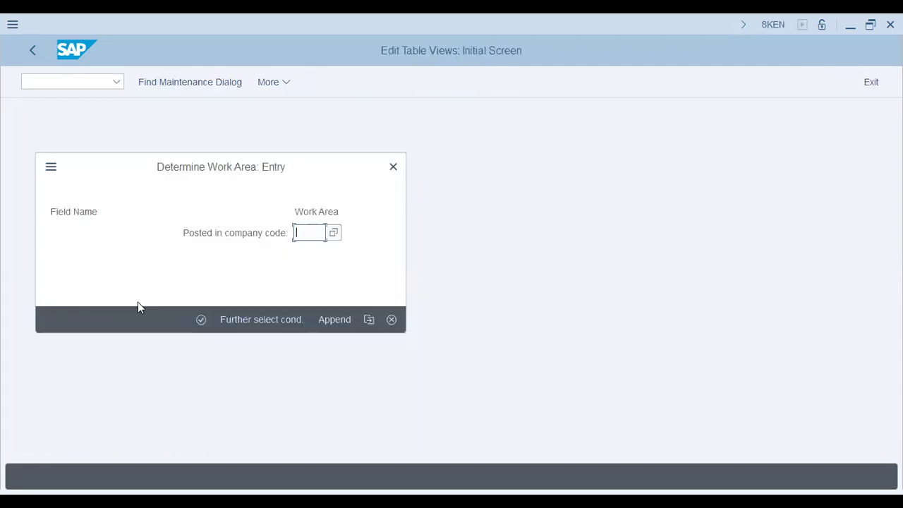
pyautogui.write('U35P')
pyautogui.press('Return')
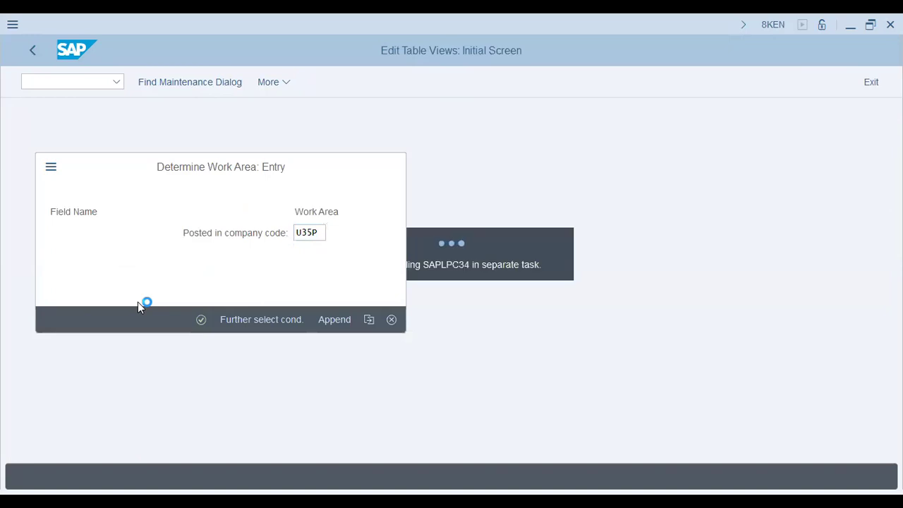